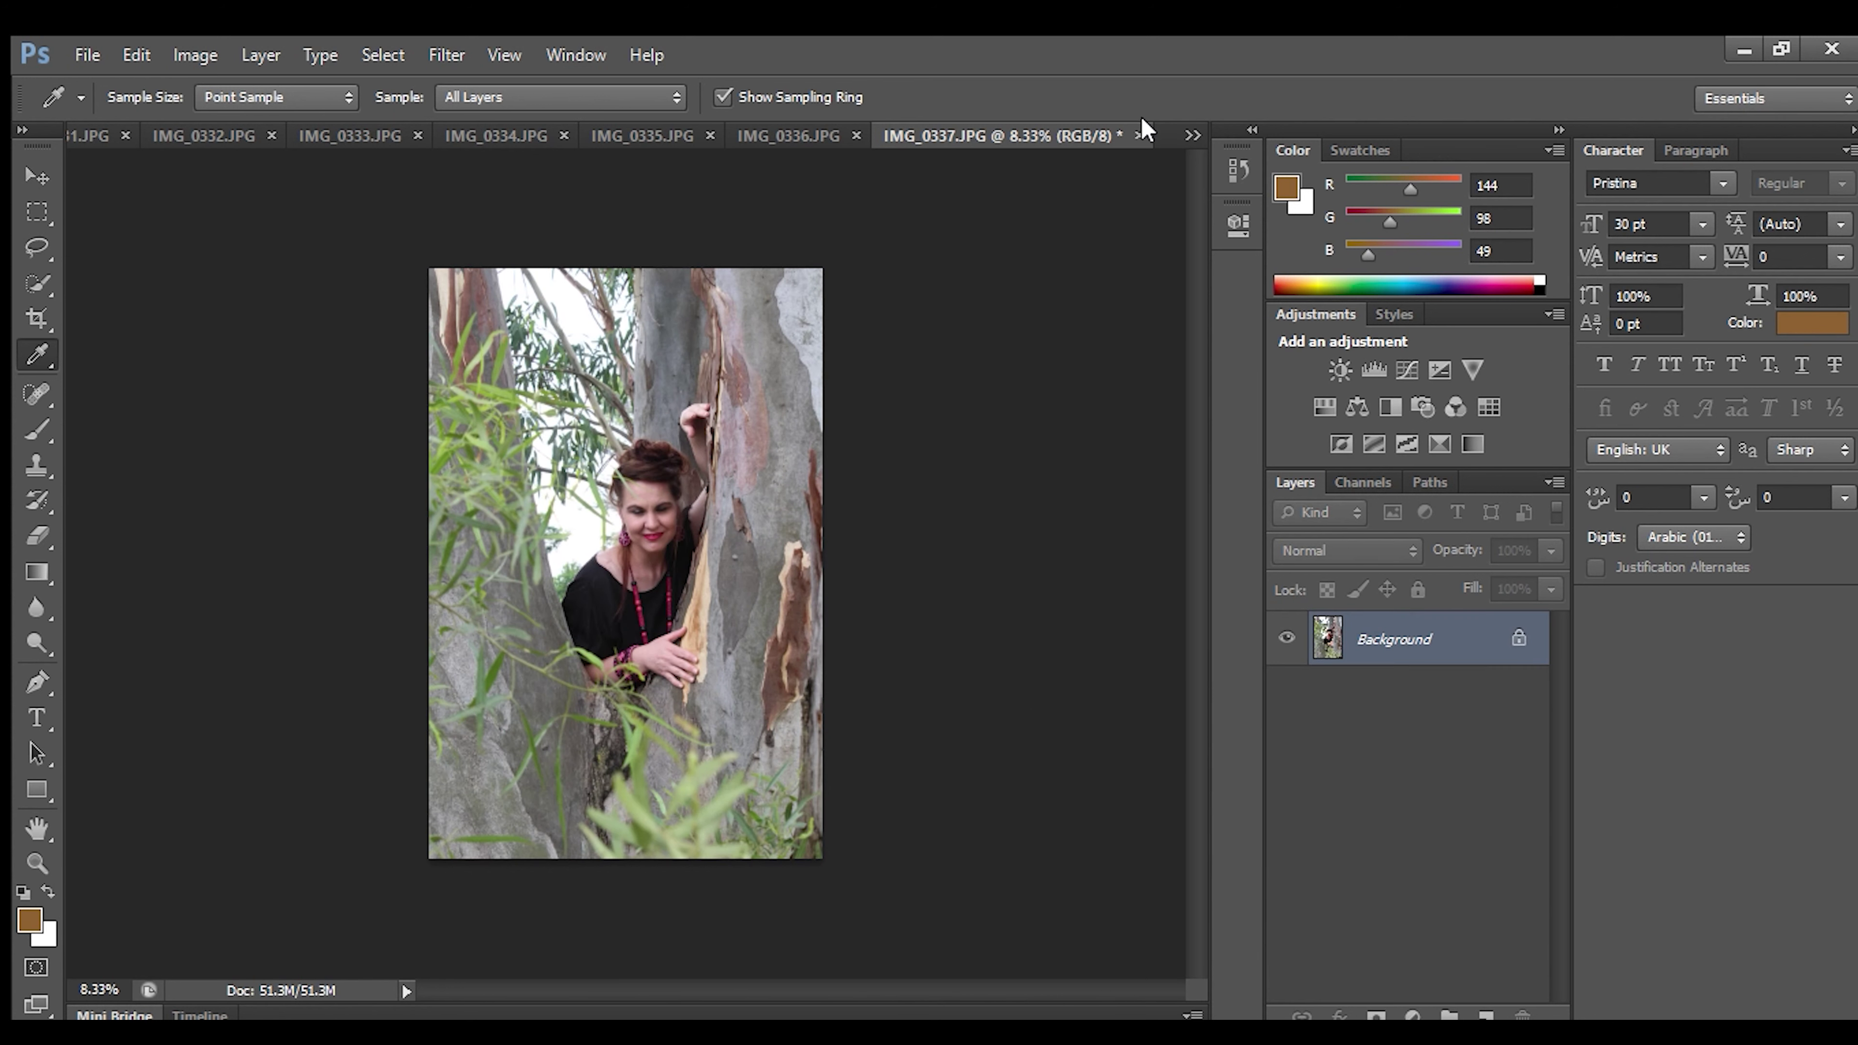
Close the photo IMG_0337.JPG and go to the first photo of the series, IMG_0309.JPG.
left_click(1139, 134)
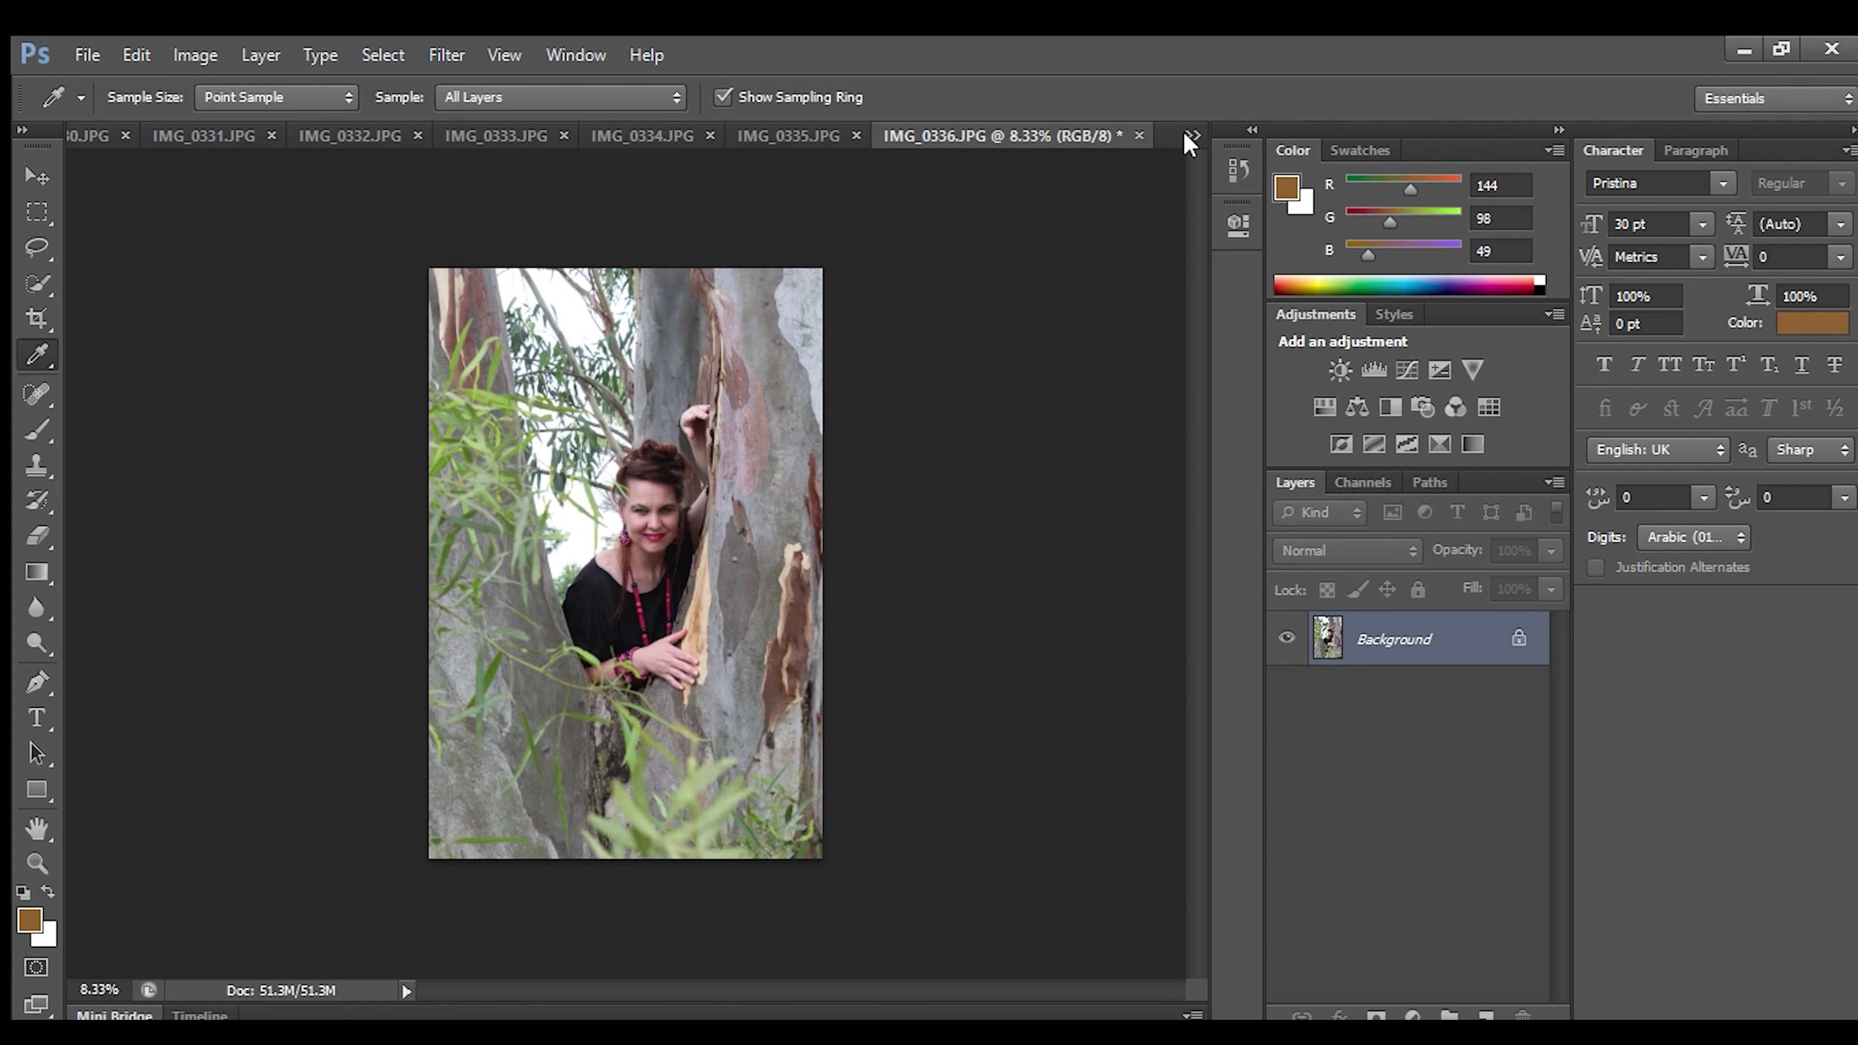
key("ctrl+Tab")
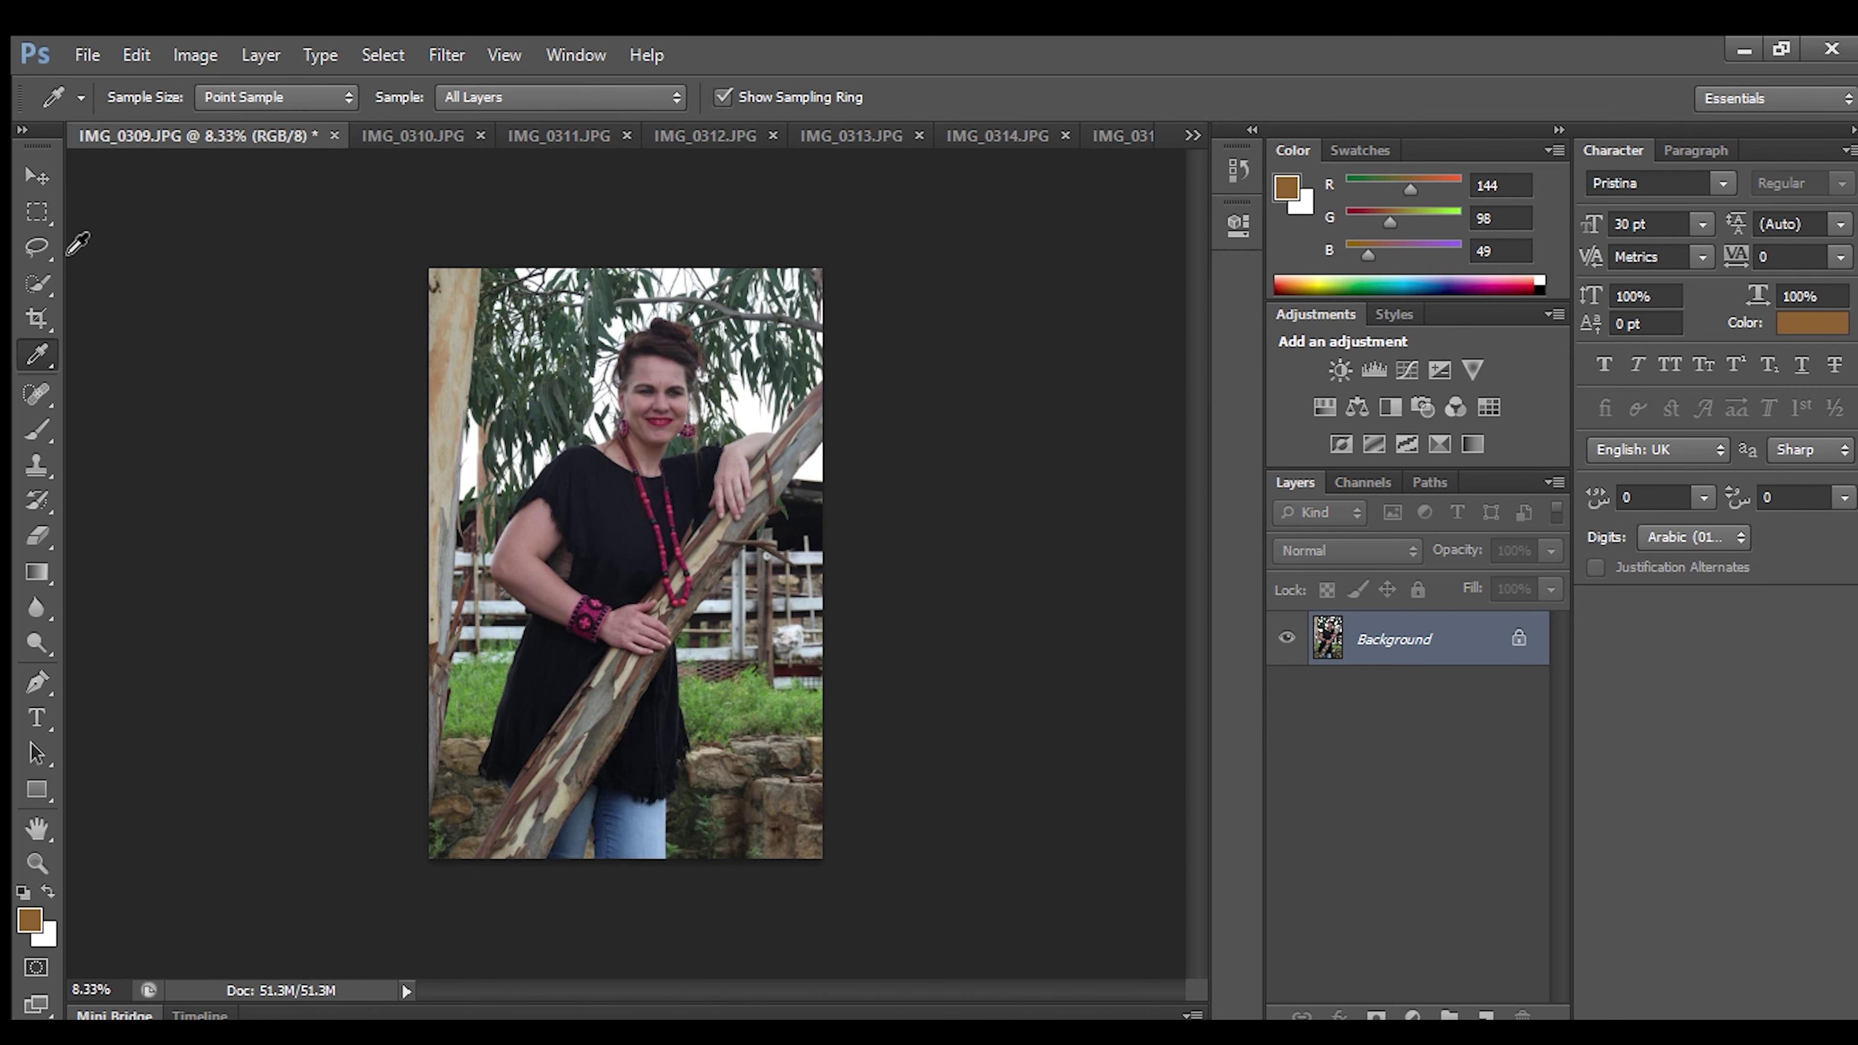
Compare the similar poses in IMG_0309.JPG through IMG_0312.JPG, and close IMG_0310.JPG and IMG_0309.JPG.
left_click(395, 136)
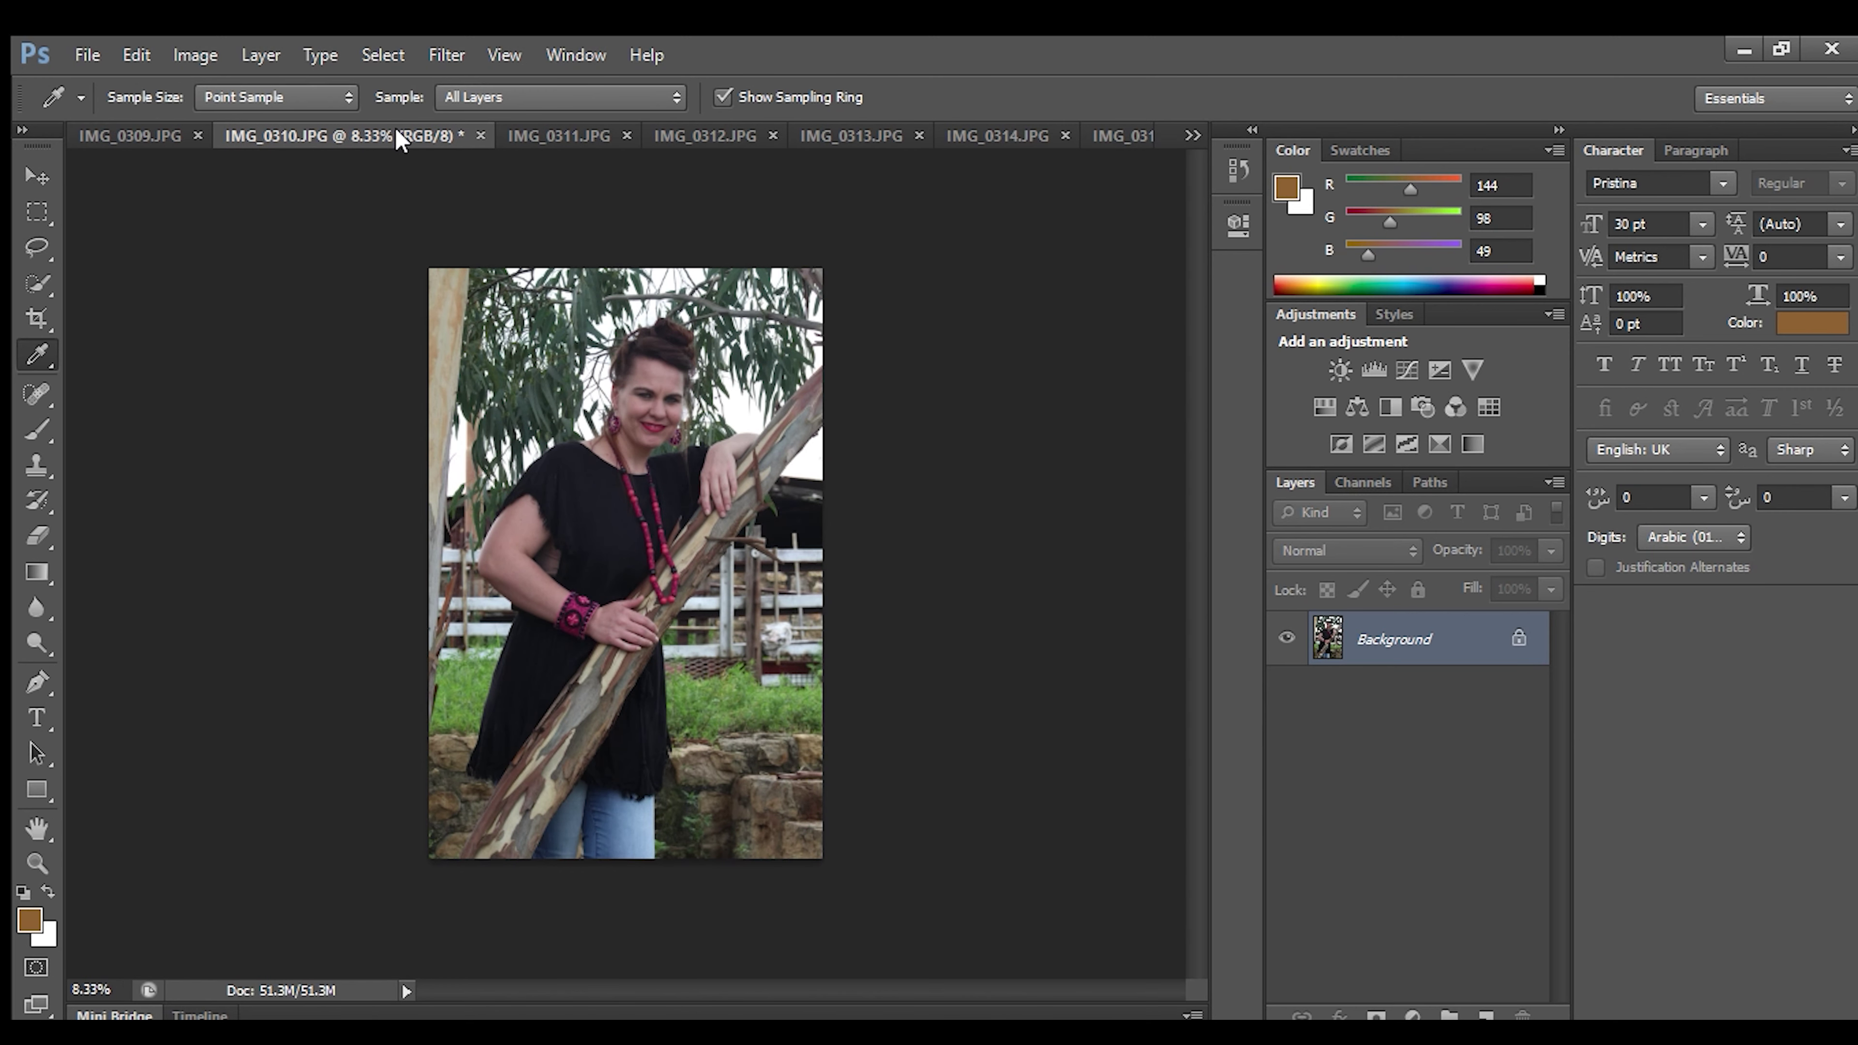
left_click(568, 136)
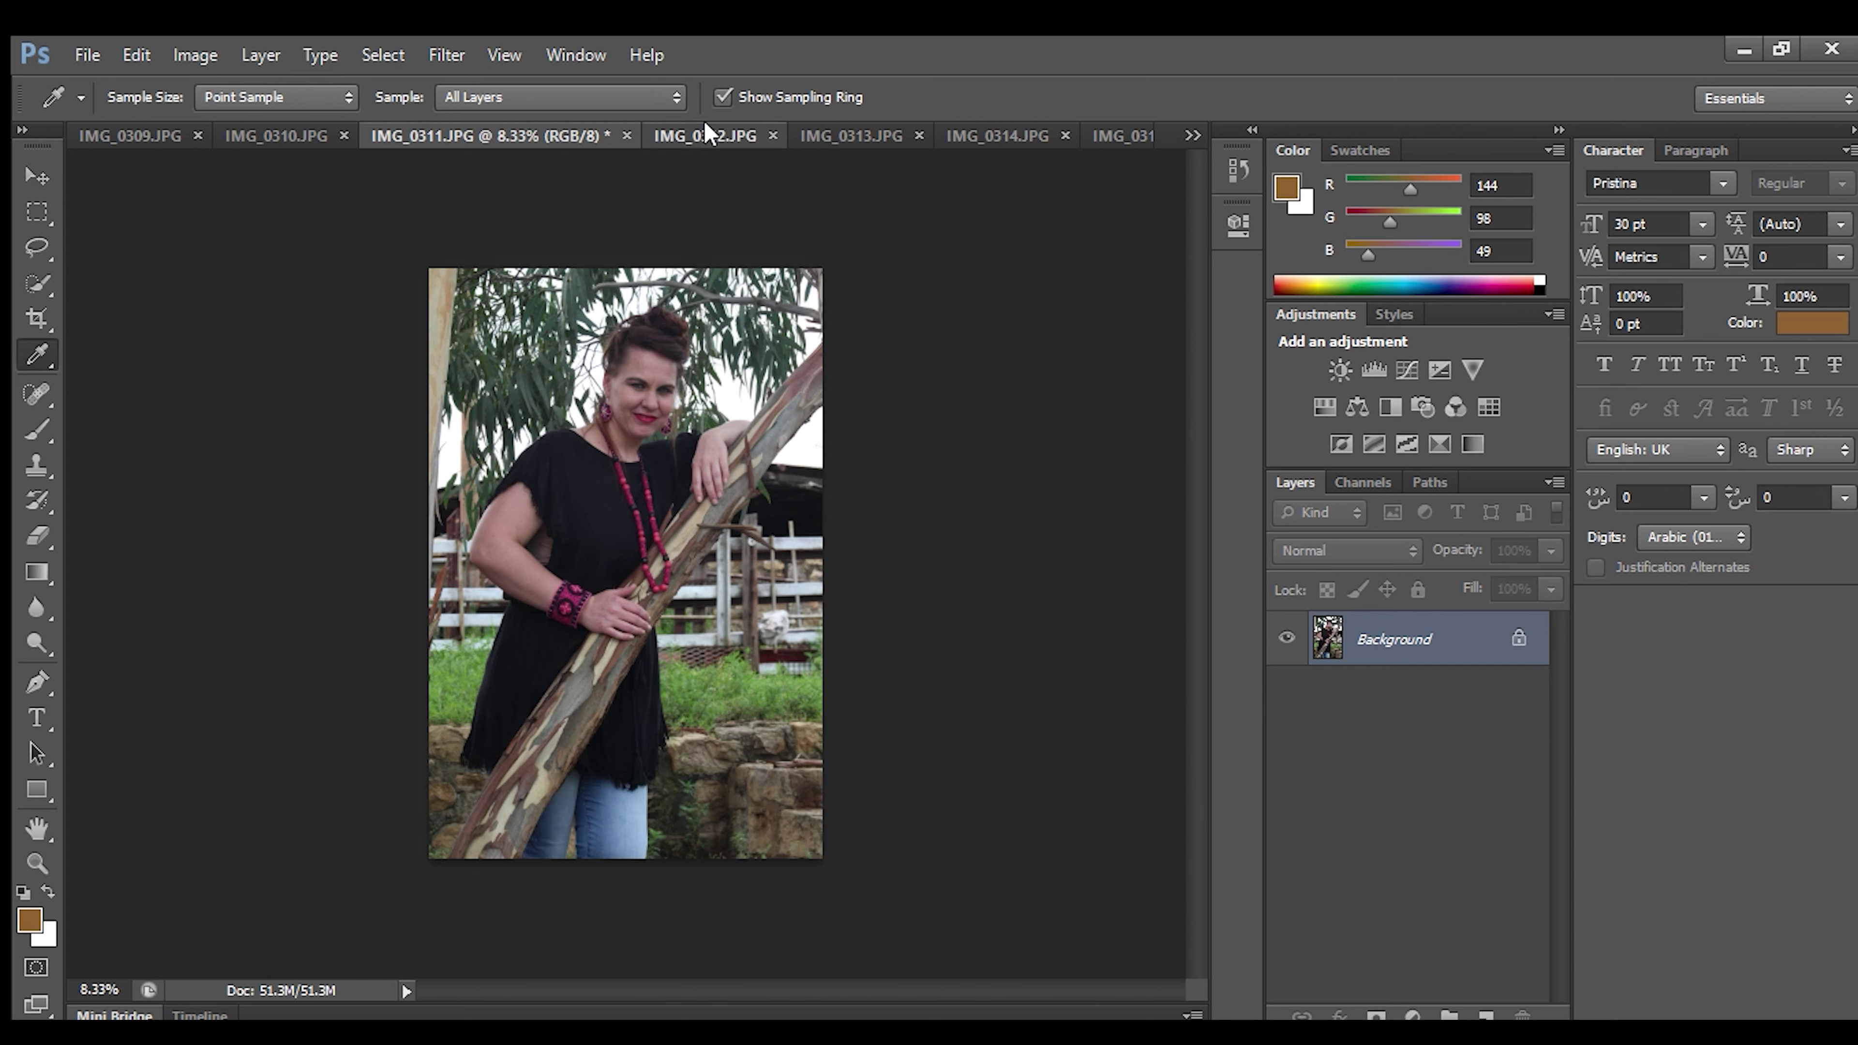
left_click(704, 135)
left_click(409, 136)
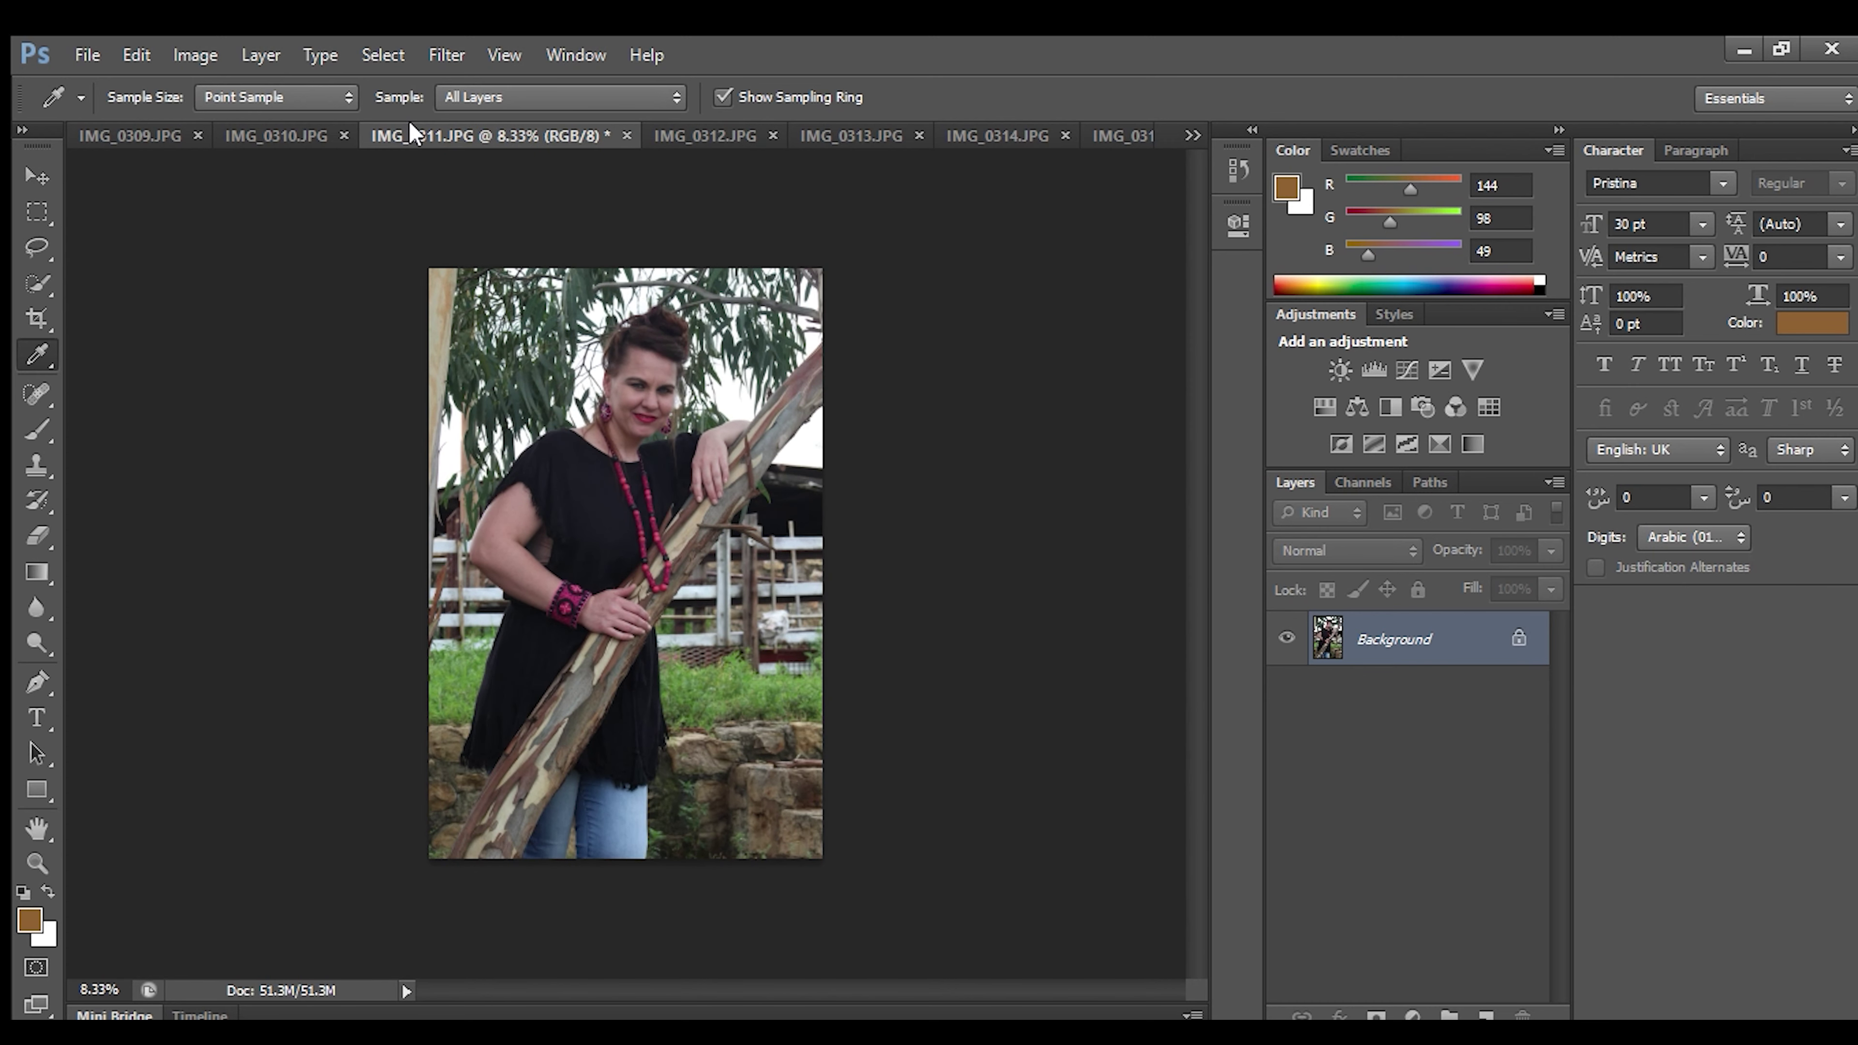
left_click(289, 130)
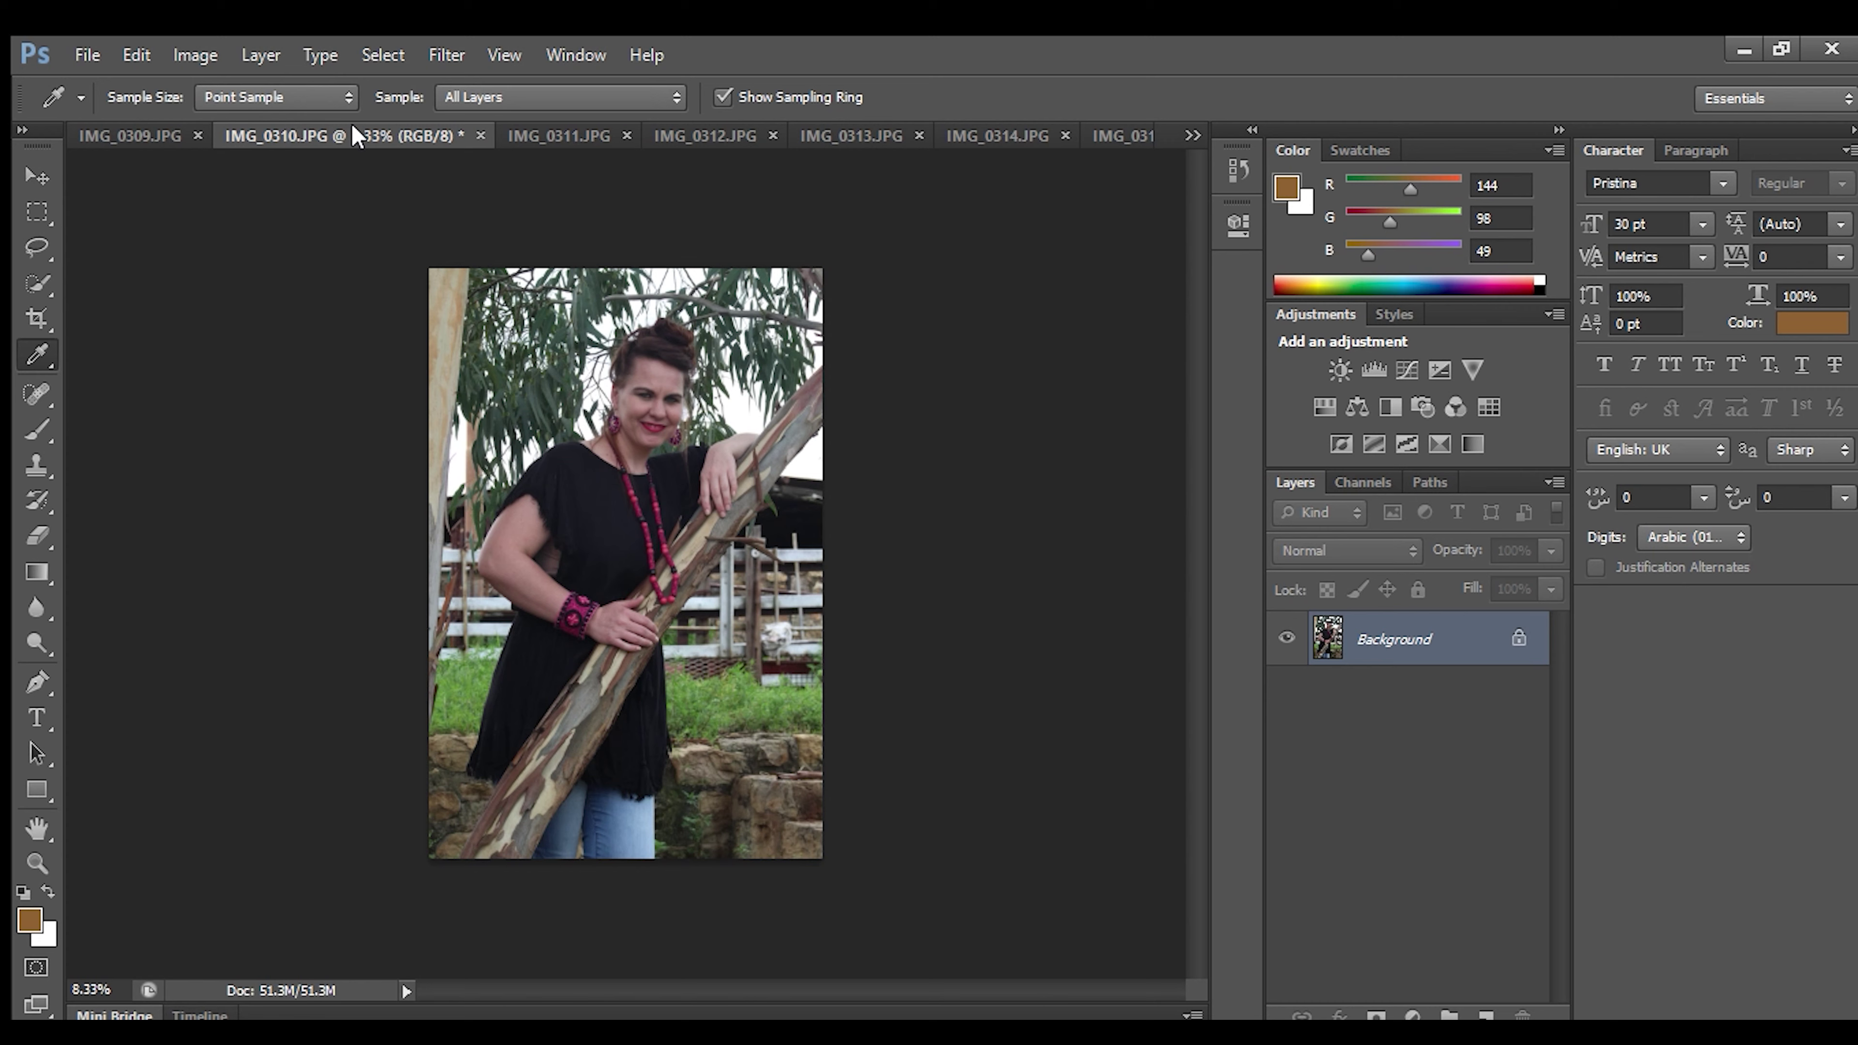
left_click(480, 136)
left_click(139, 132)
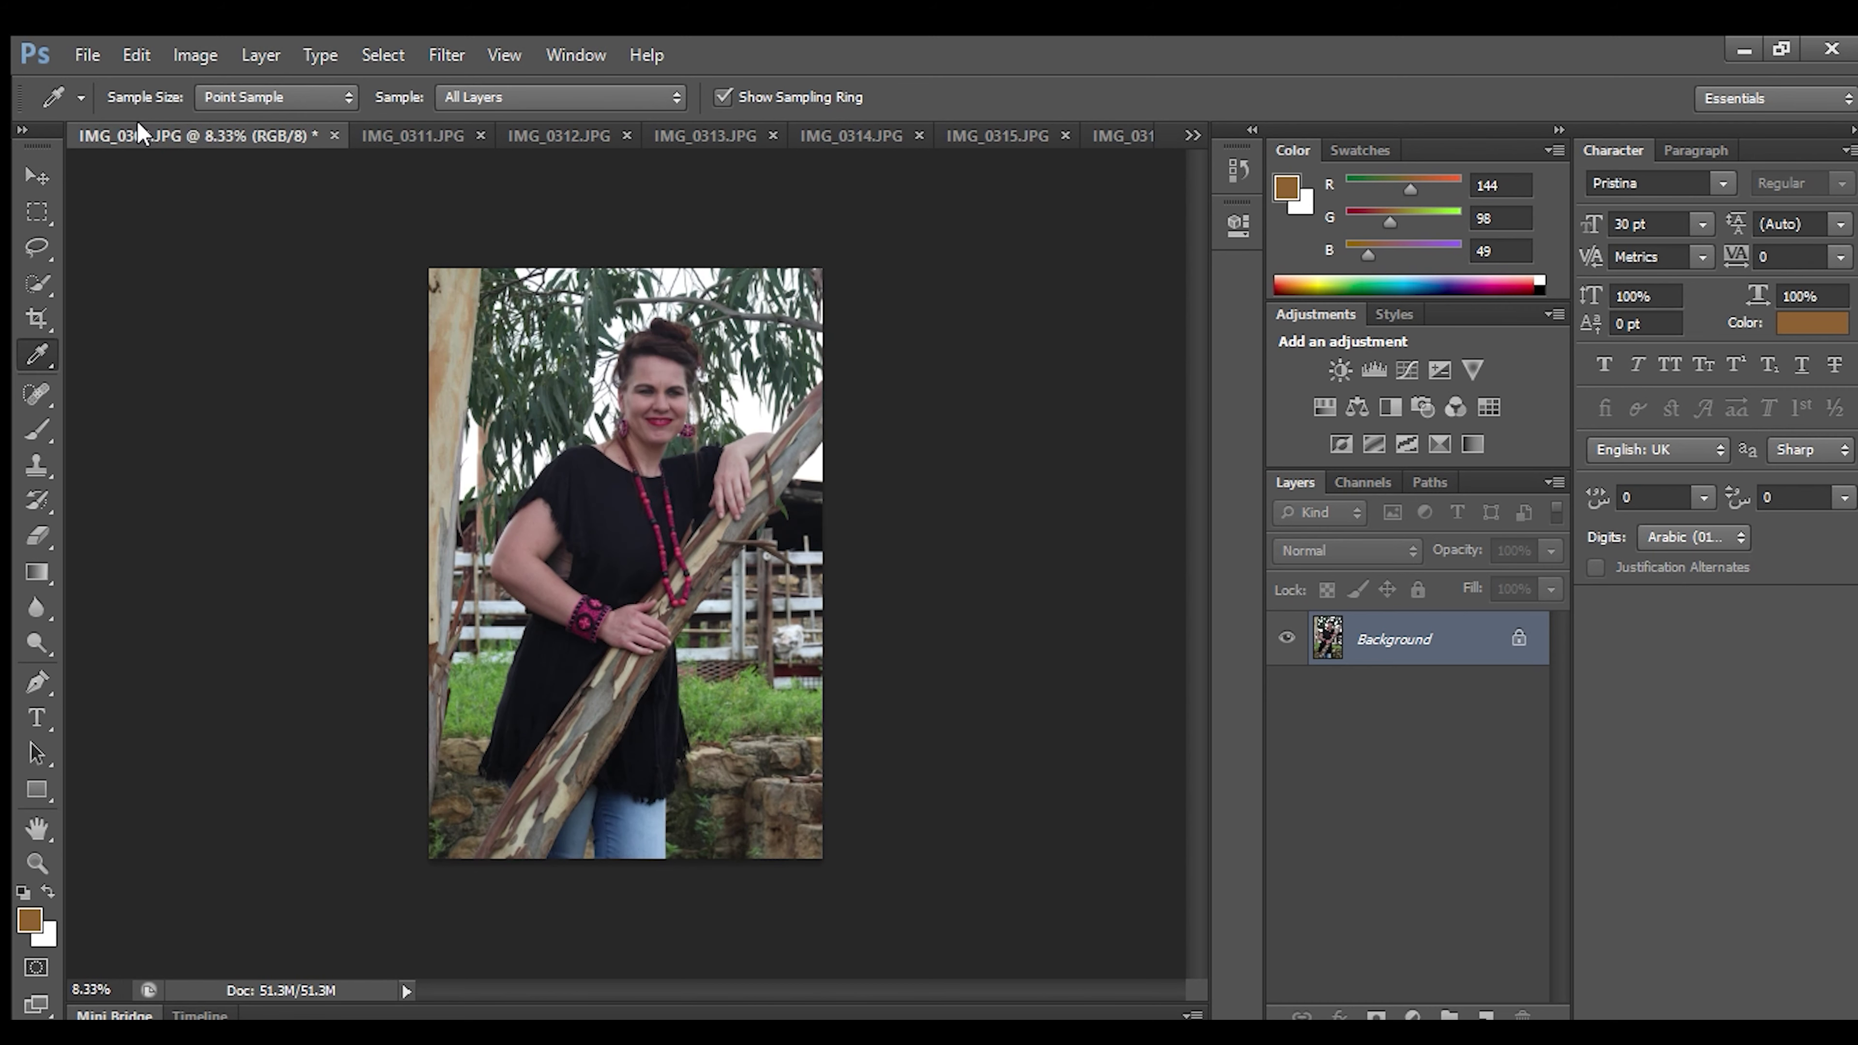
left_click(334, 136)
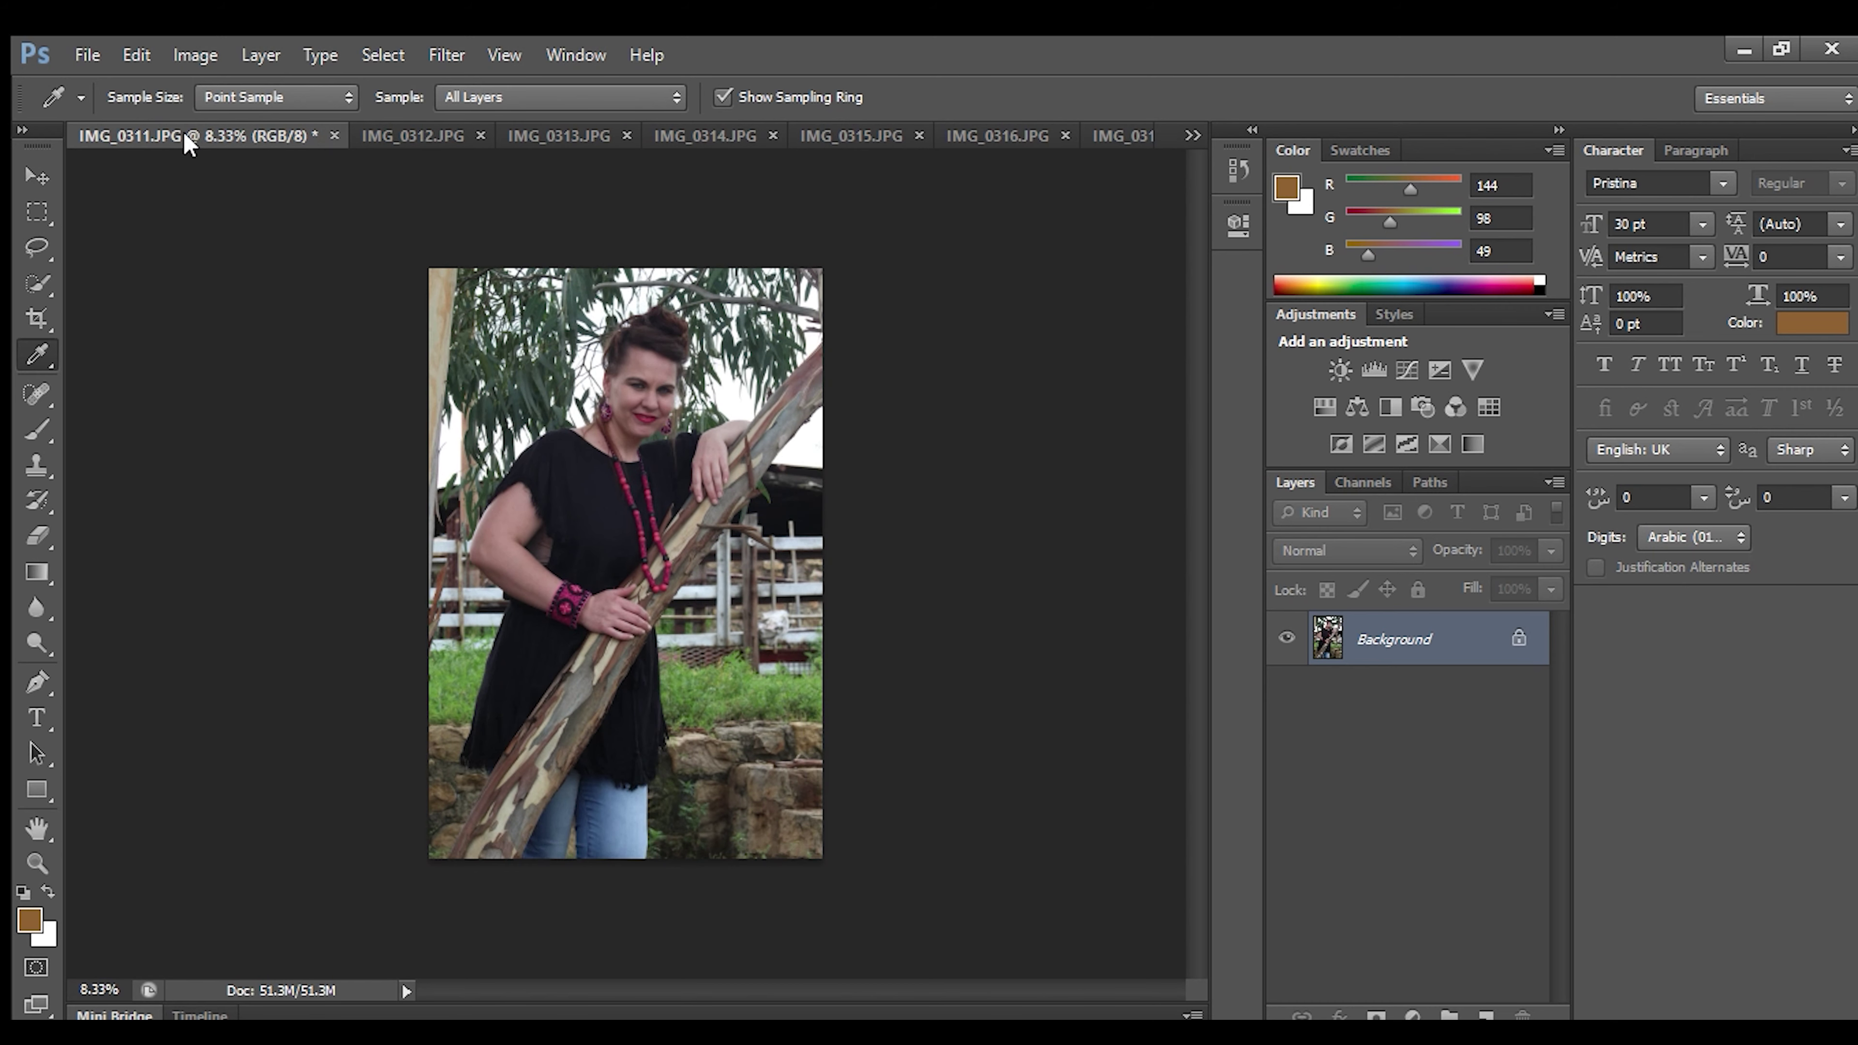
Compare IMG_0311.JPG with IMG_0312.JPG and close IMG_0311.JPG.
left_click(412, 134)
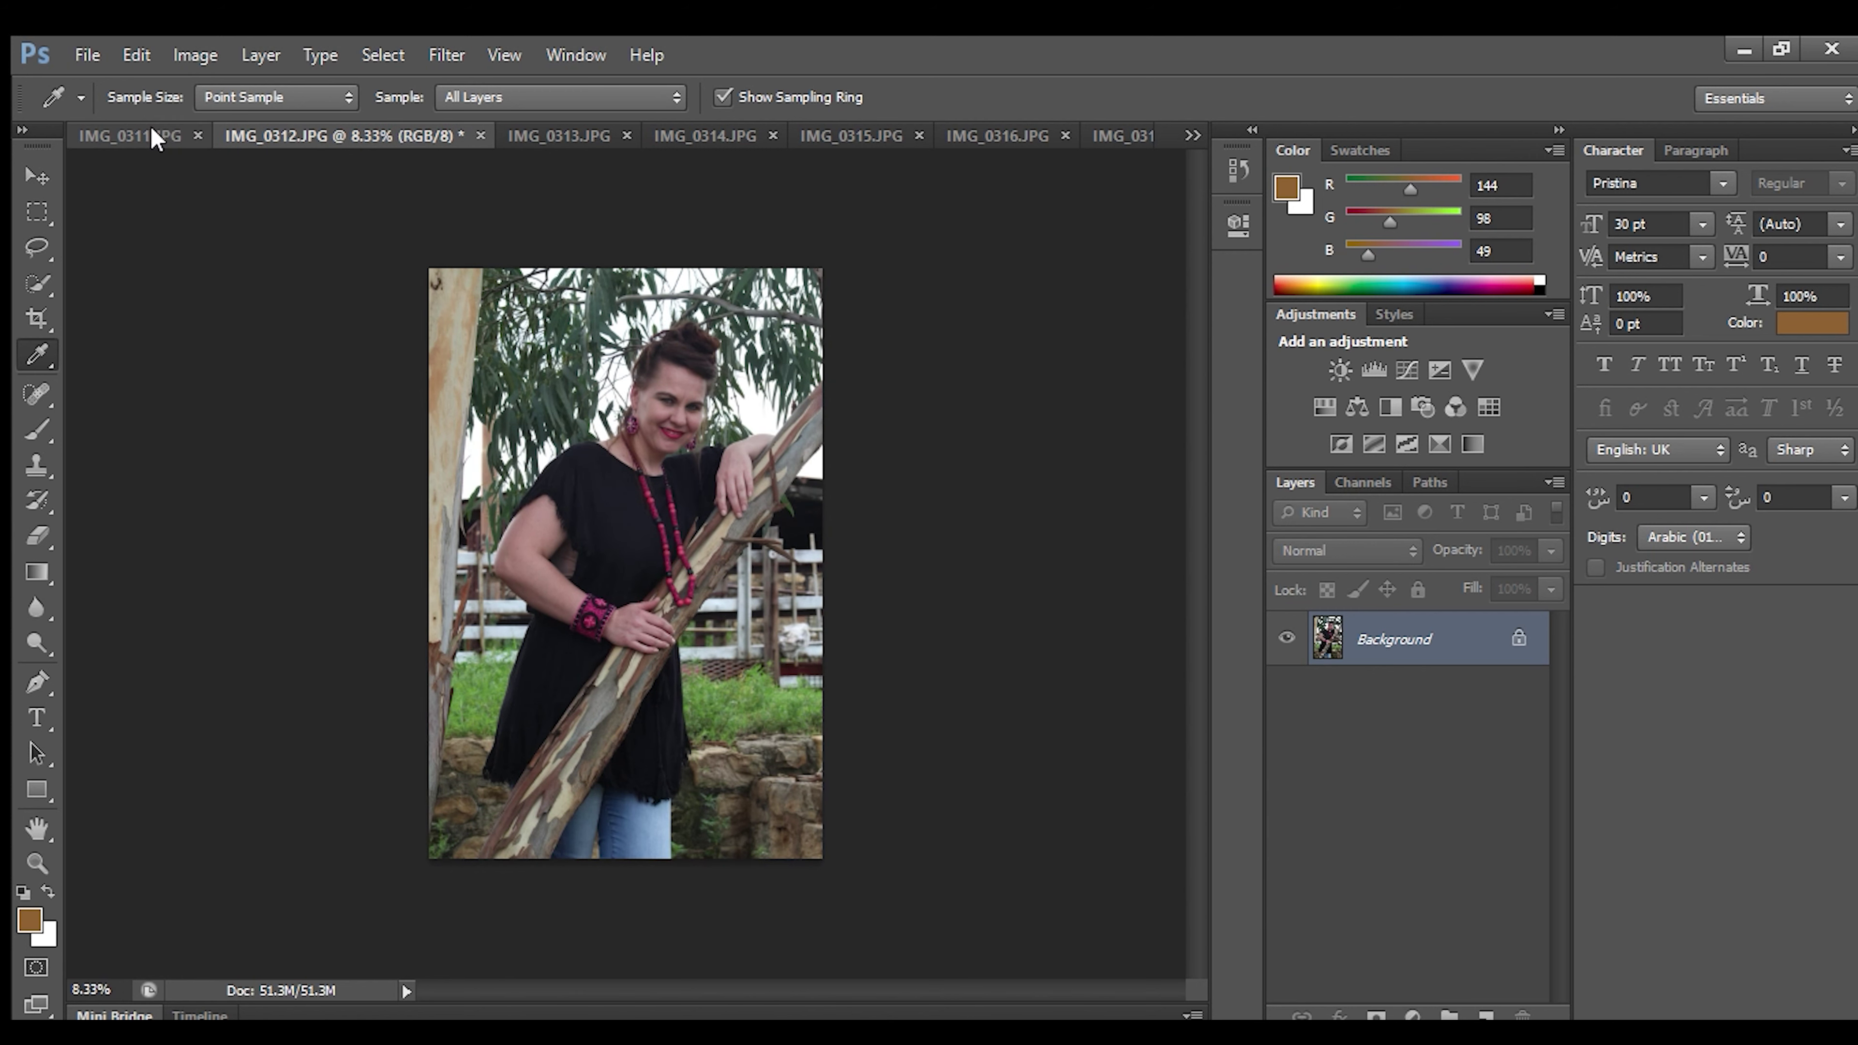
left_click(163, 139)
left_click(424, 137)
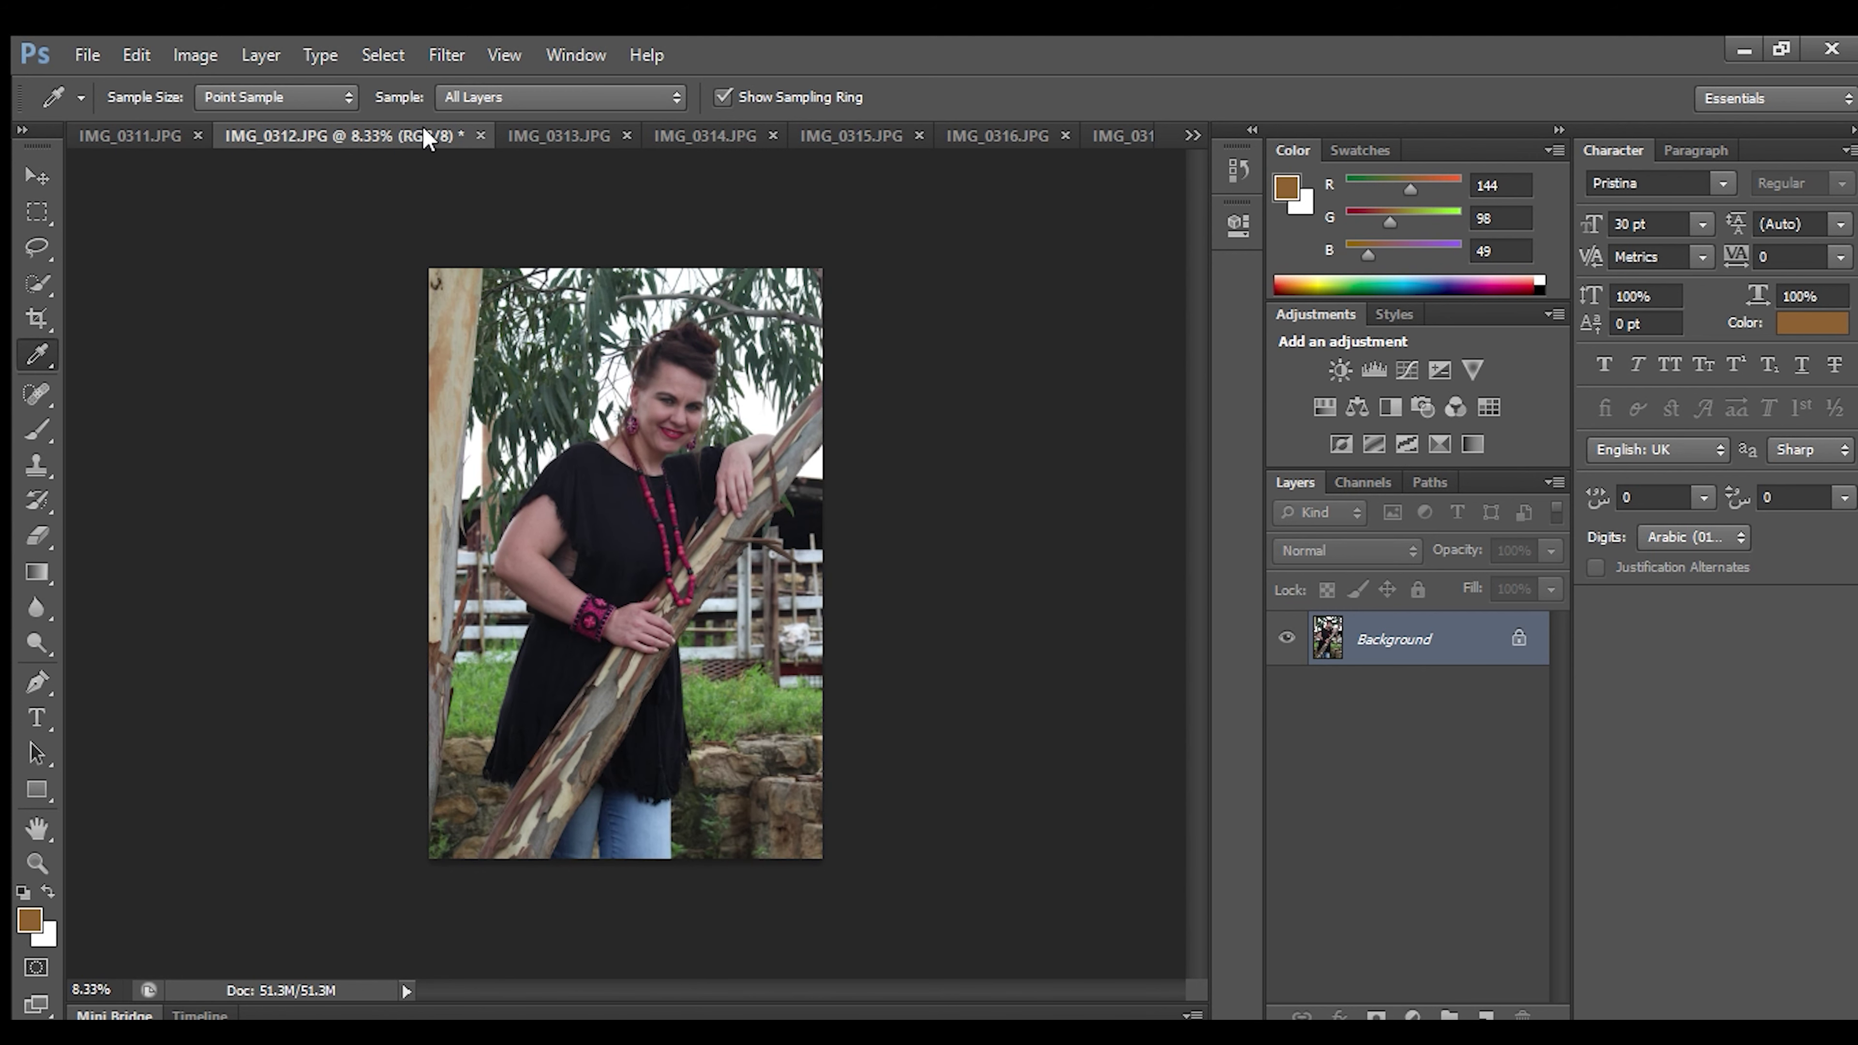
left_click(184, 126)
Compare IMG_0313.JPG with IMG_0312.JPG and IMG_0314.JPG, and close IMG_0313.JPG.
left_click(410, 131)
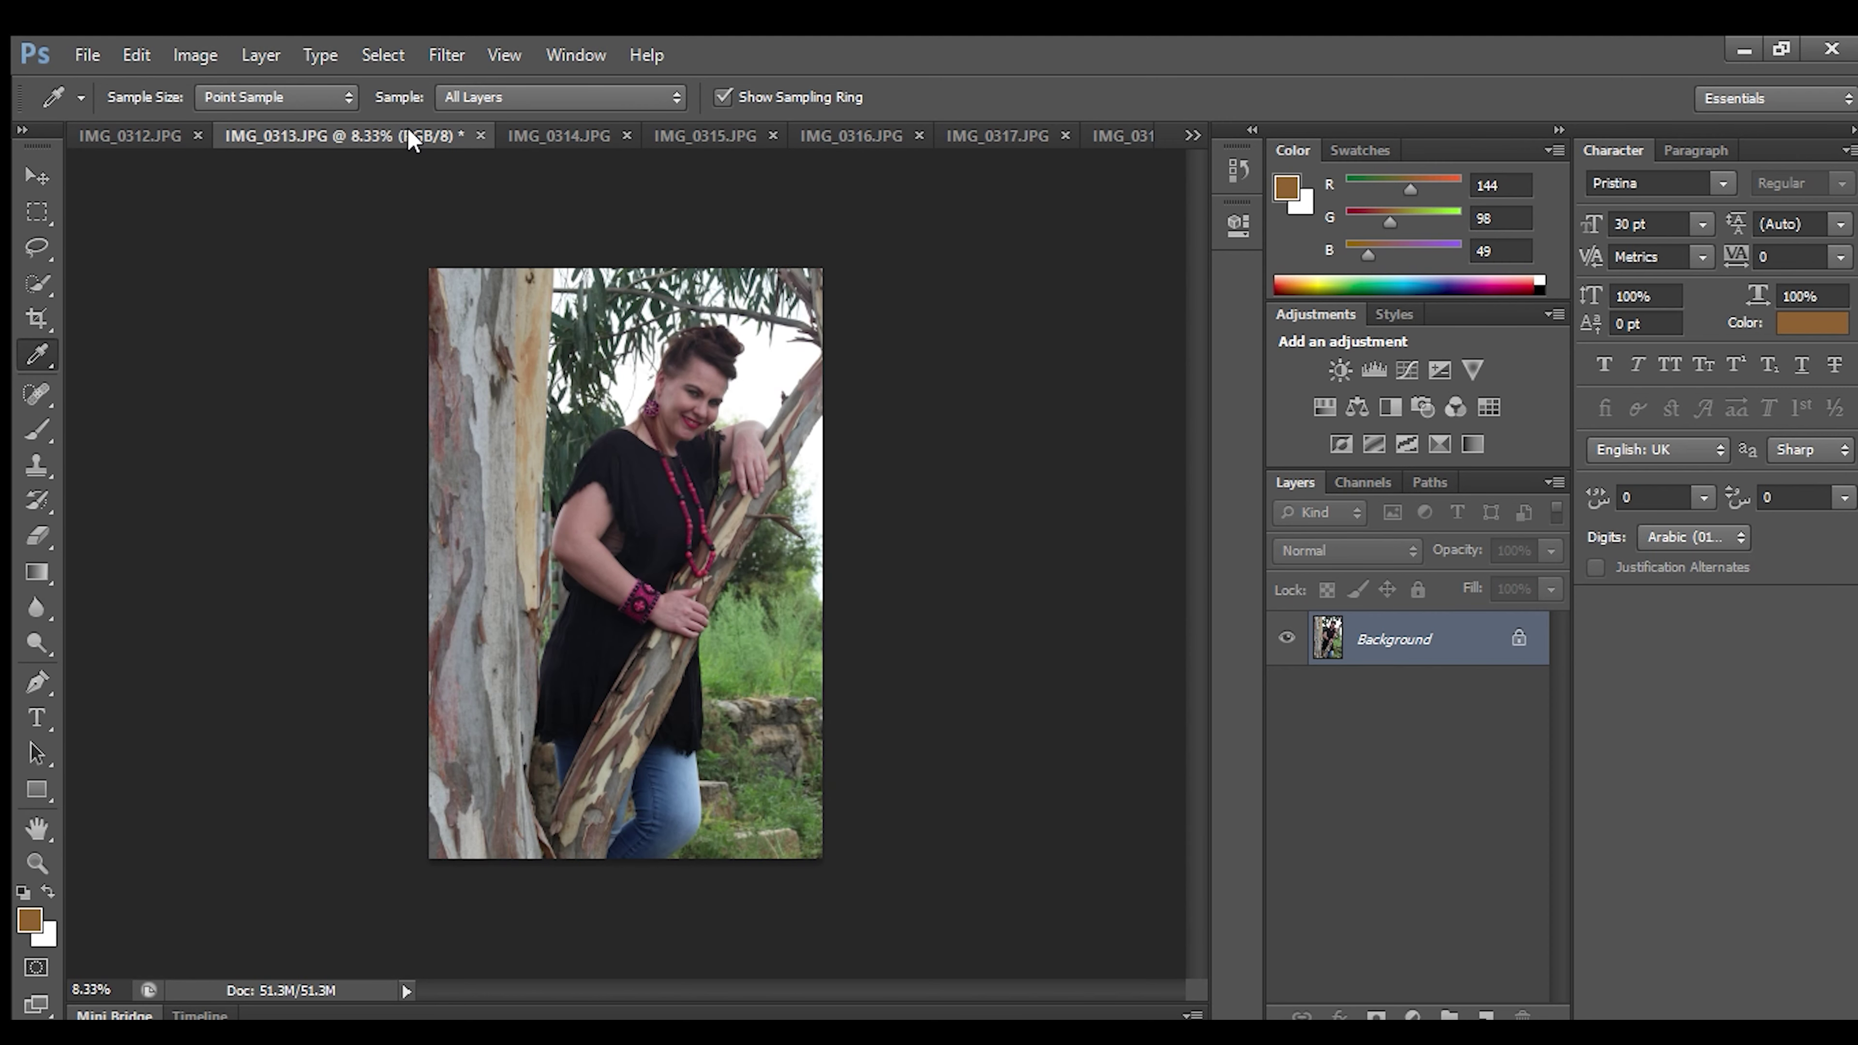
left_click(135, 131)
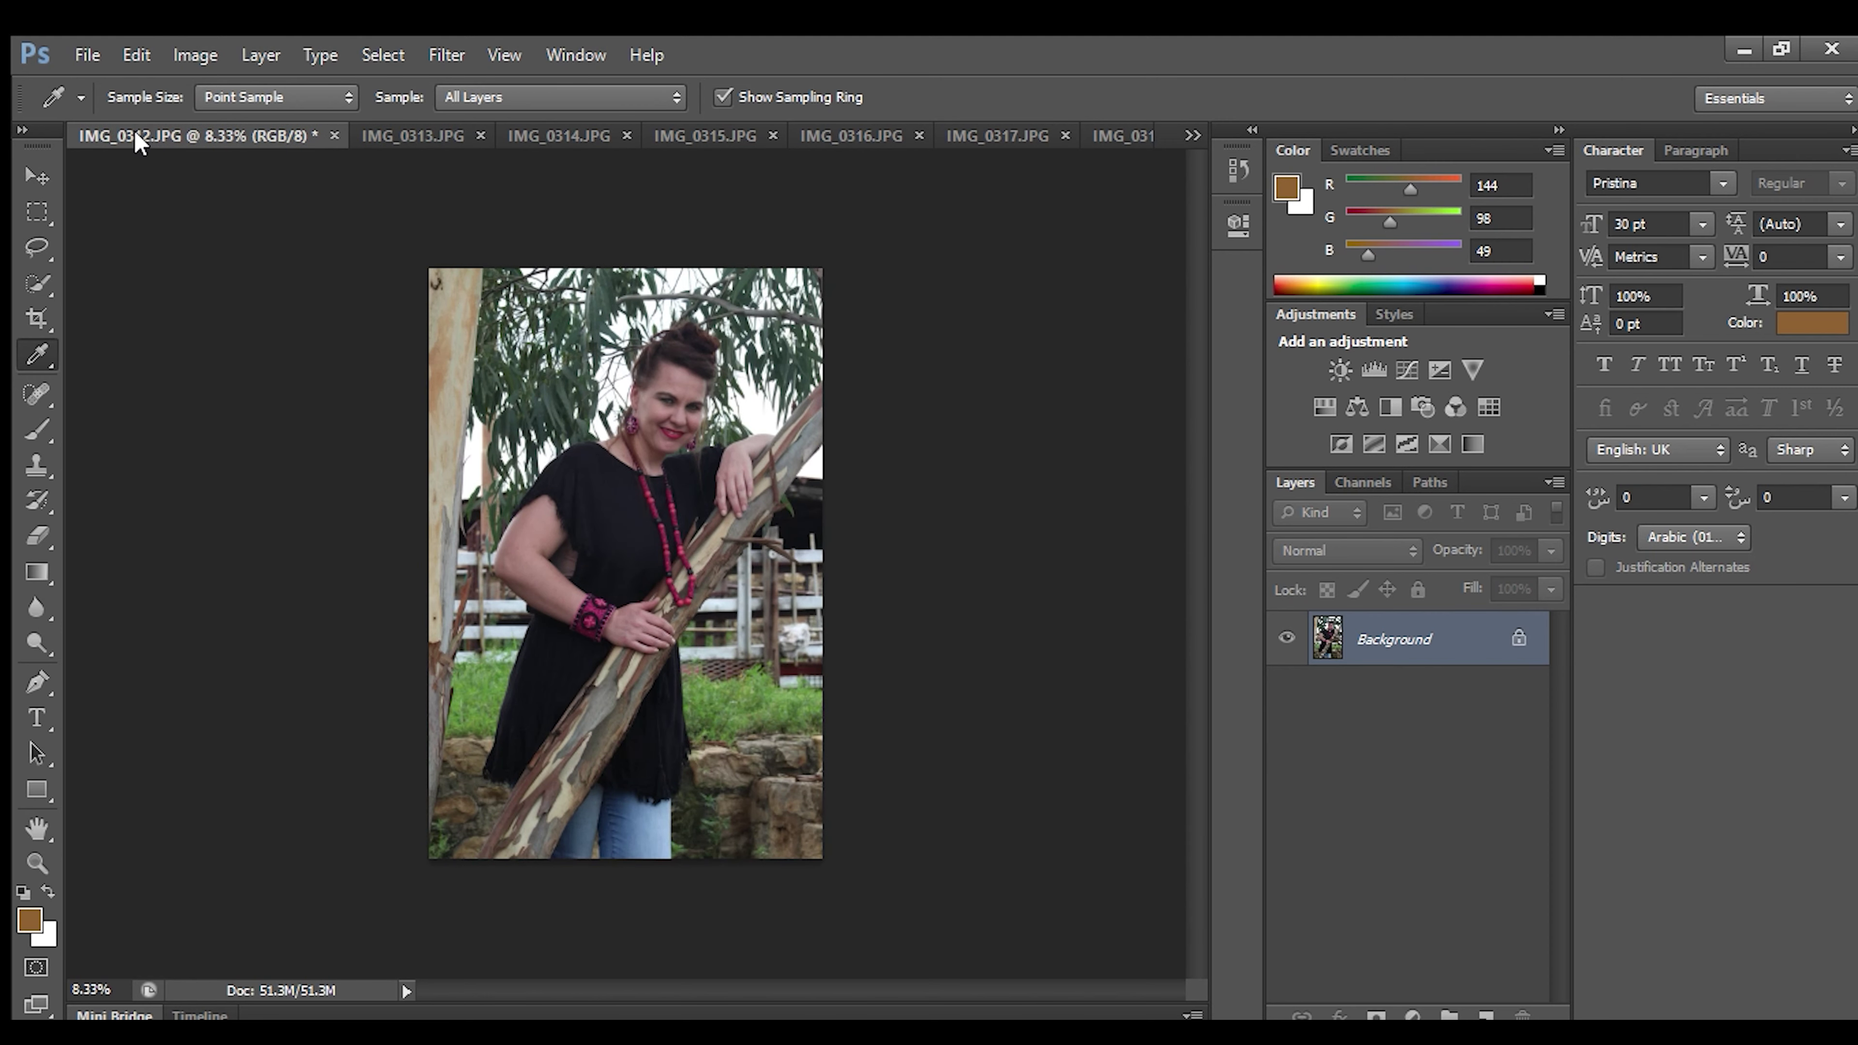
left_click(392, 131)
left_click(570, 132)
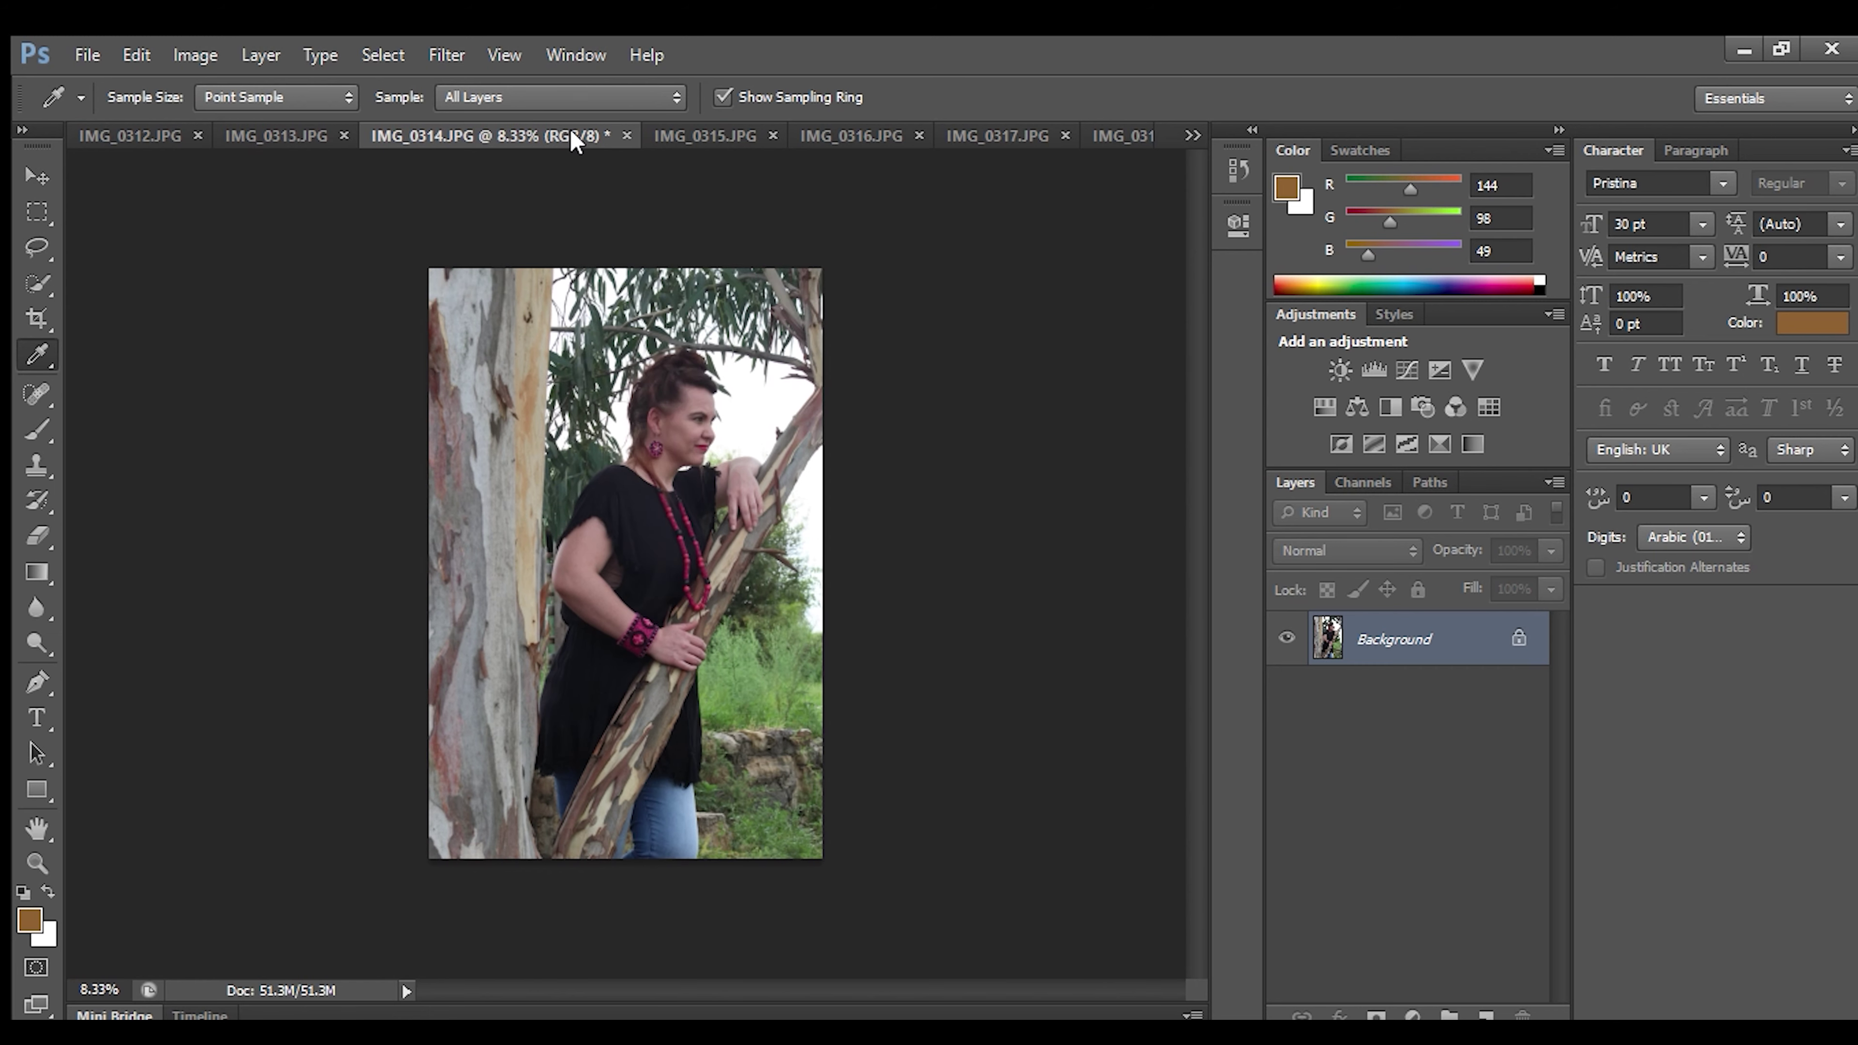
left_click(343, 135)
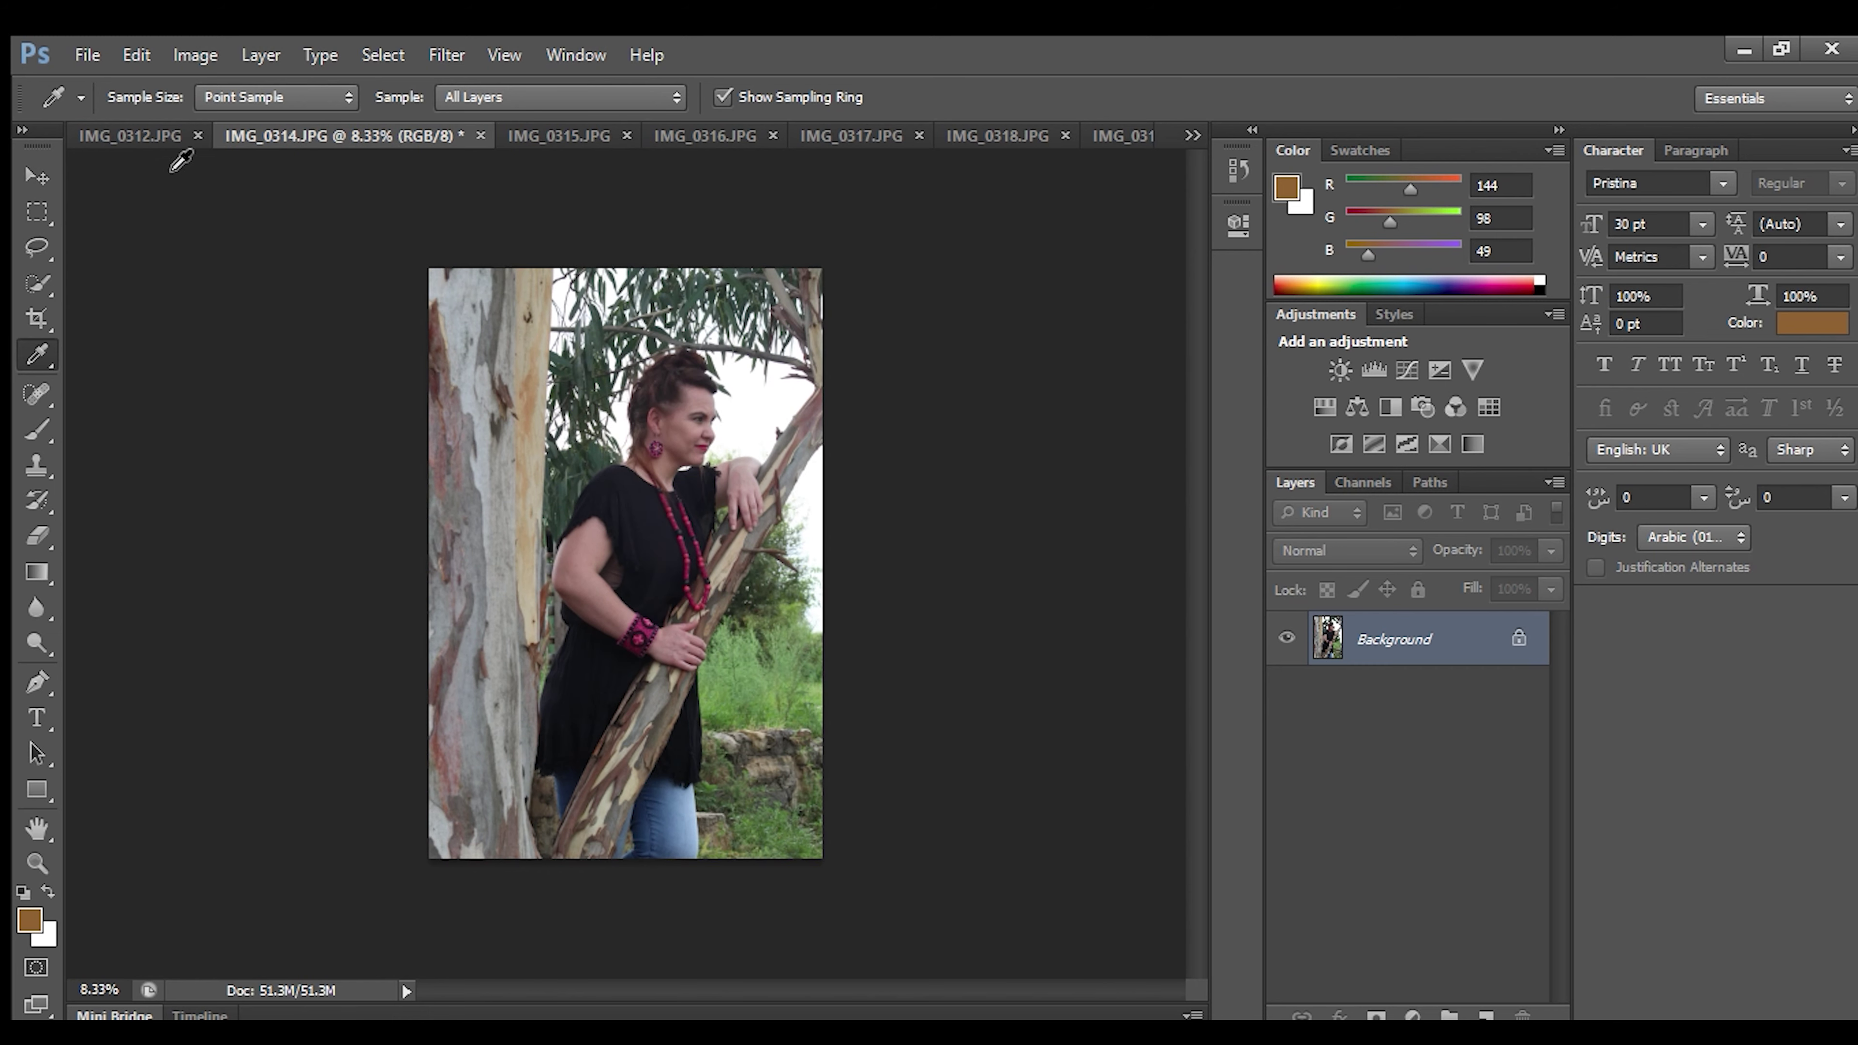
Compare IMG_0312.JPG, IMG_0314.JPG, IMG_0315.JPG and IMG_0316.JPG, and close IMG_0315.JPG.
left_click(126, 129)
left_click(409, 126)
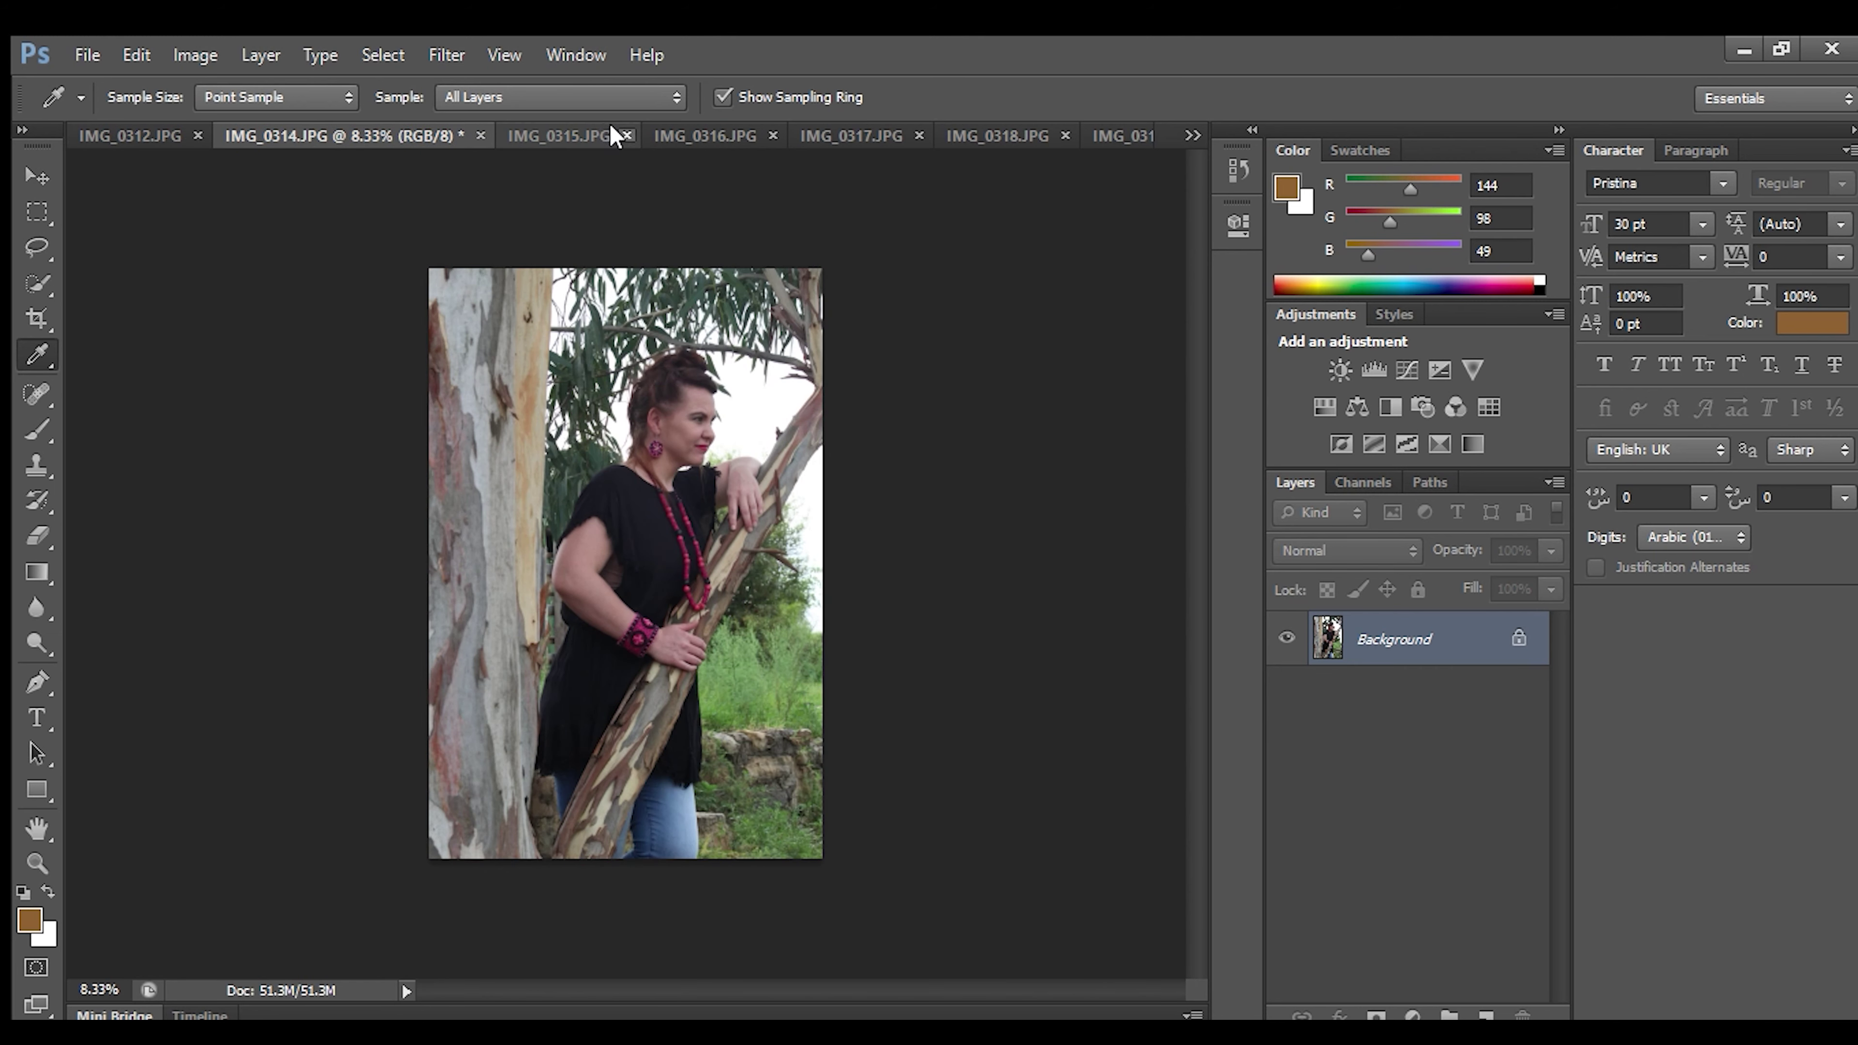
left_click(556, 130)
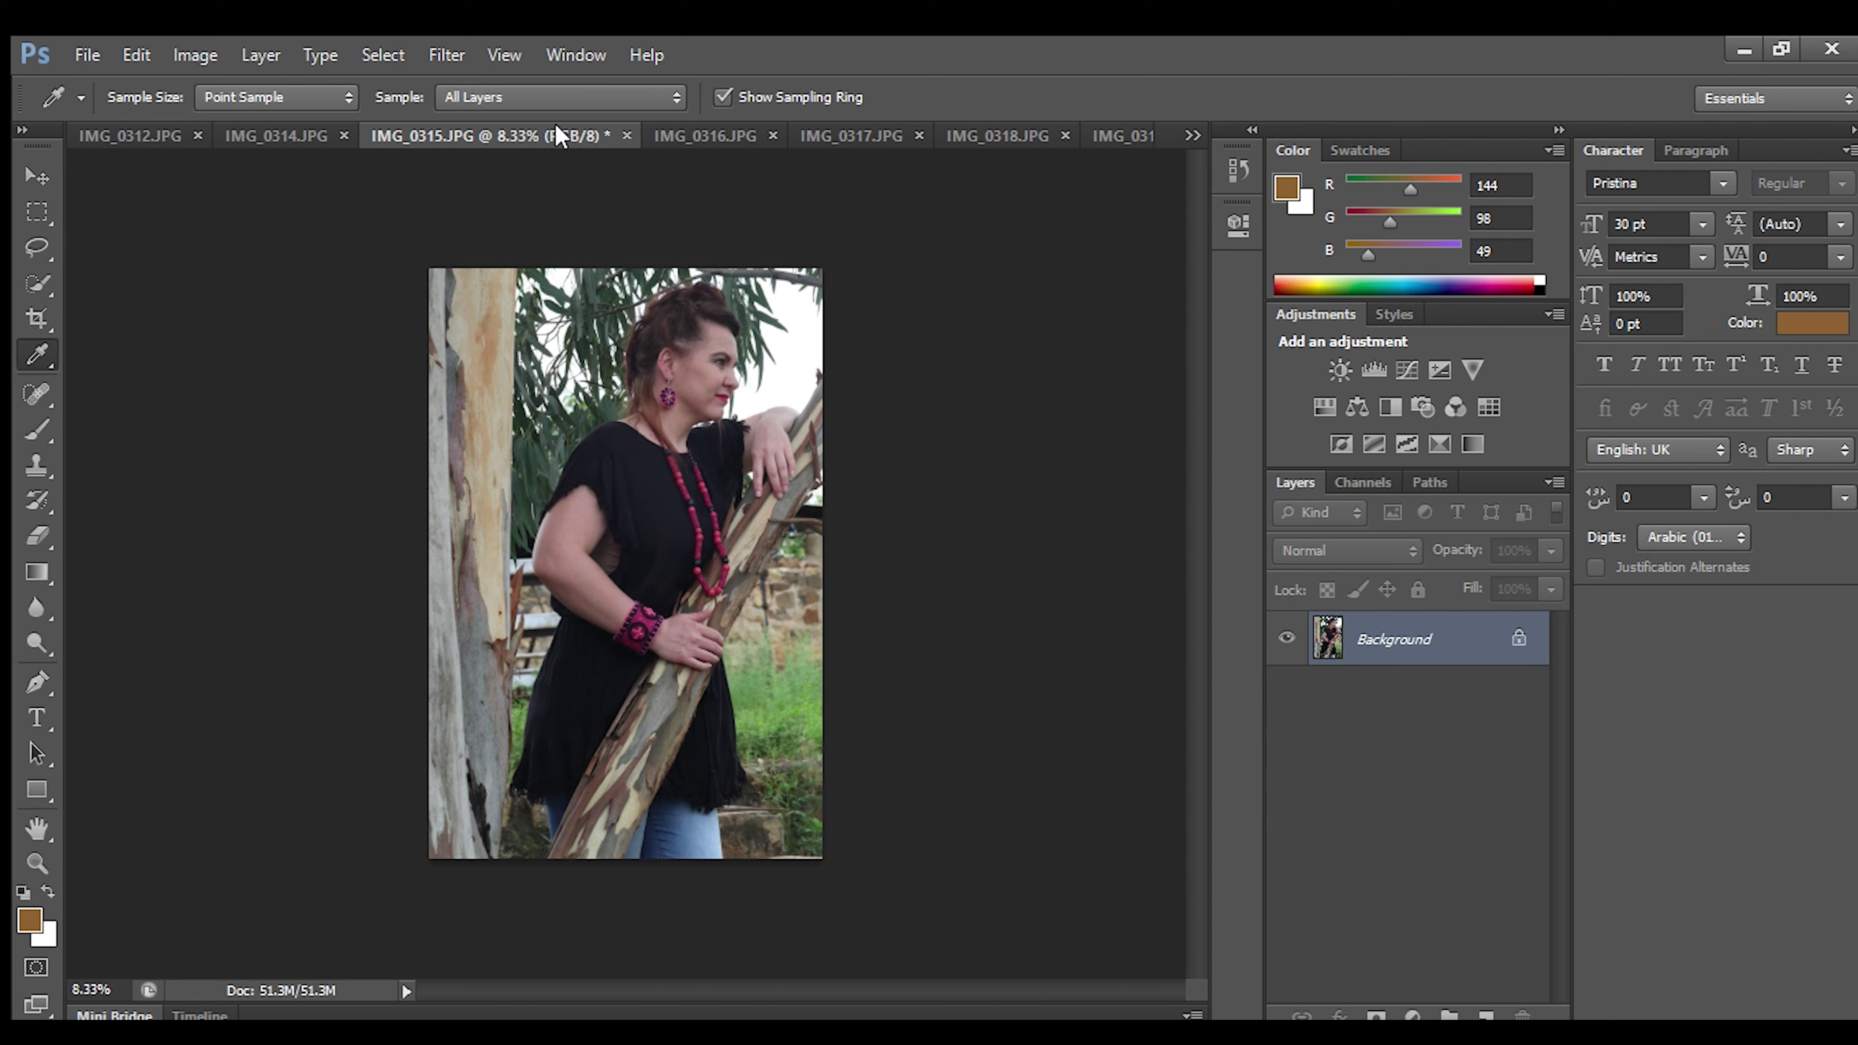
left_click(691, 133)
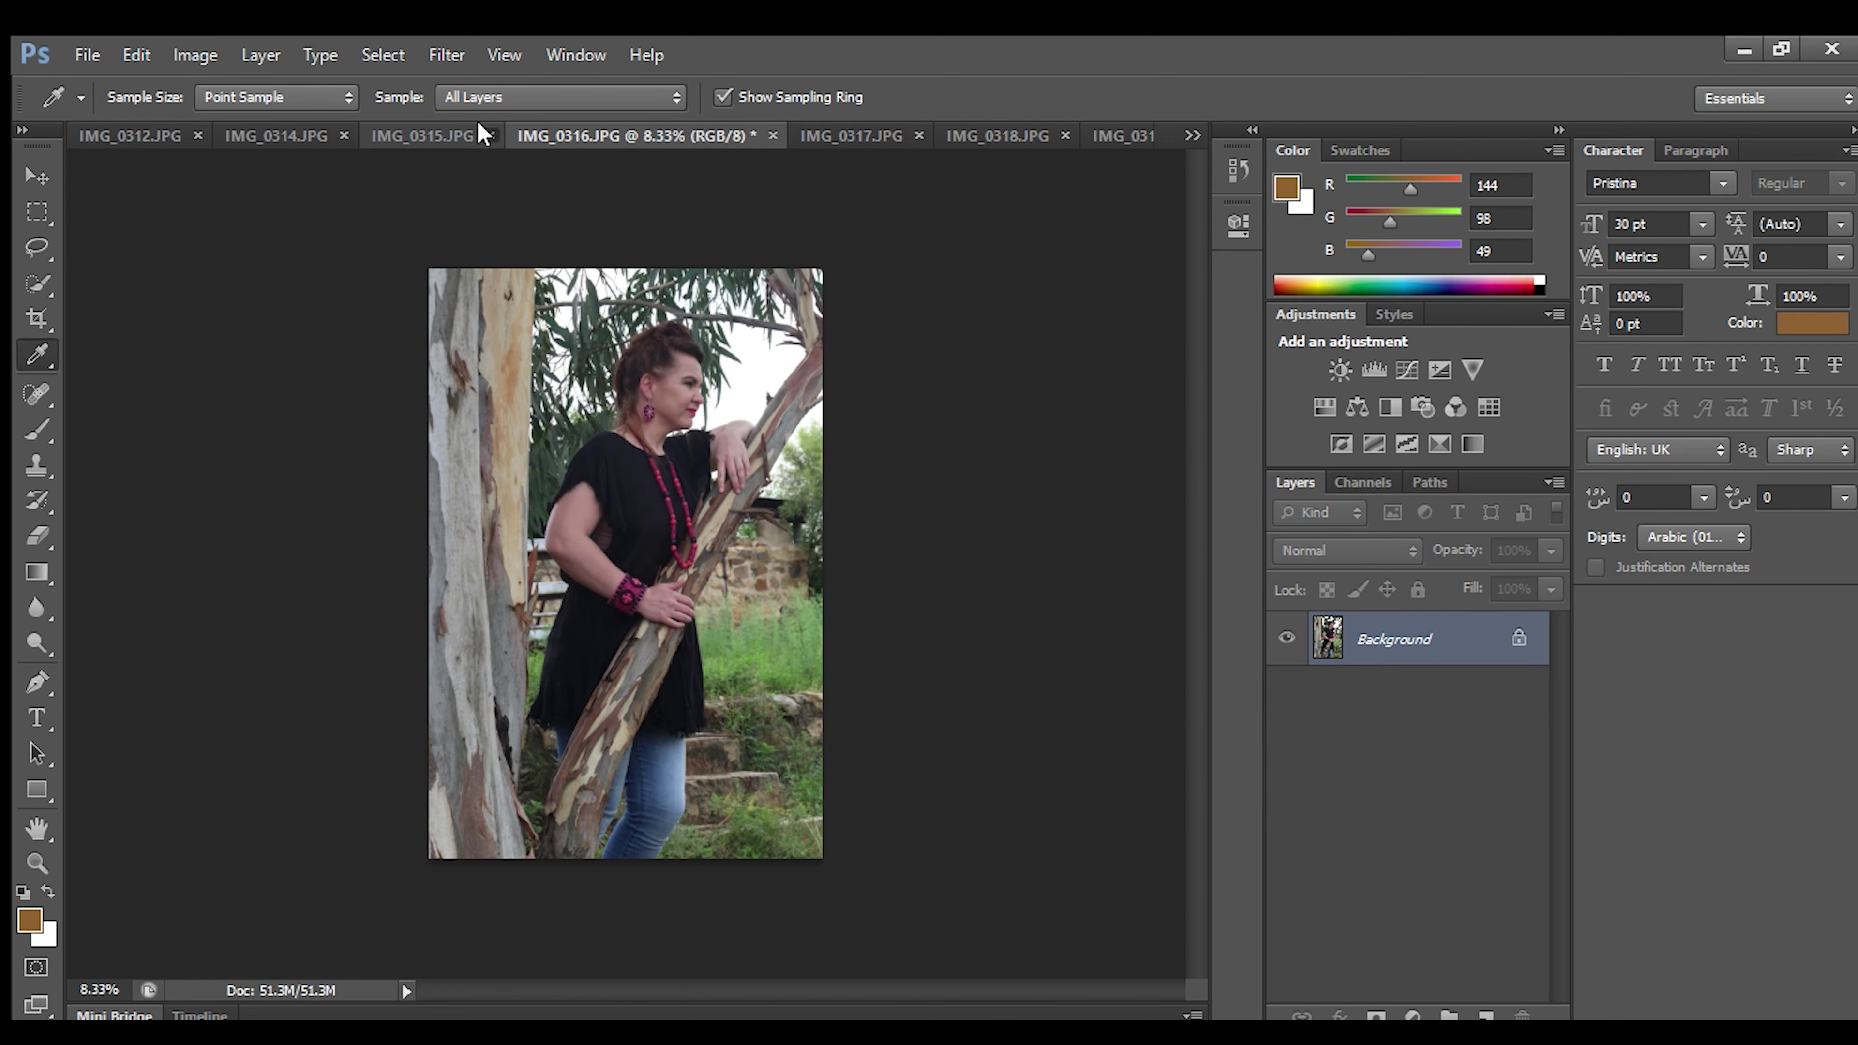
left_click(488, 134)
Review IMG_0314.JPG and IMG_0316.JPG, compare the profile shots IMG_0317.JPG and IMG_0318.JPG, and close IMG_0318.JPG.
left_click(301, 130)
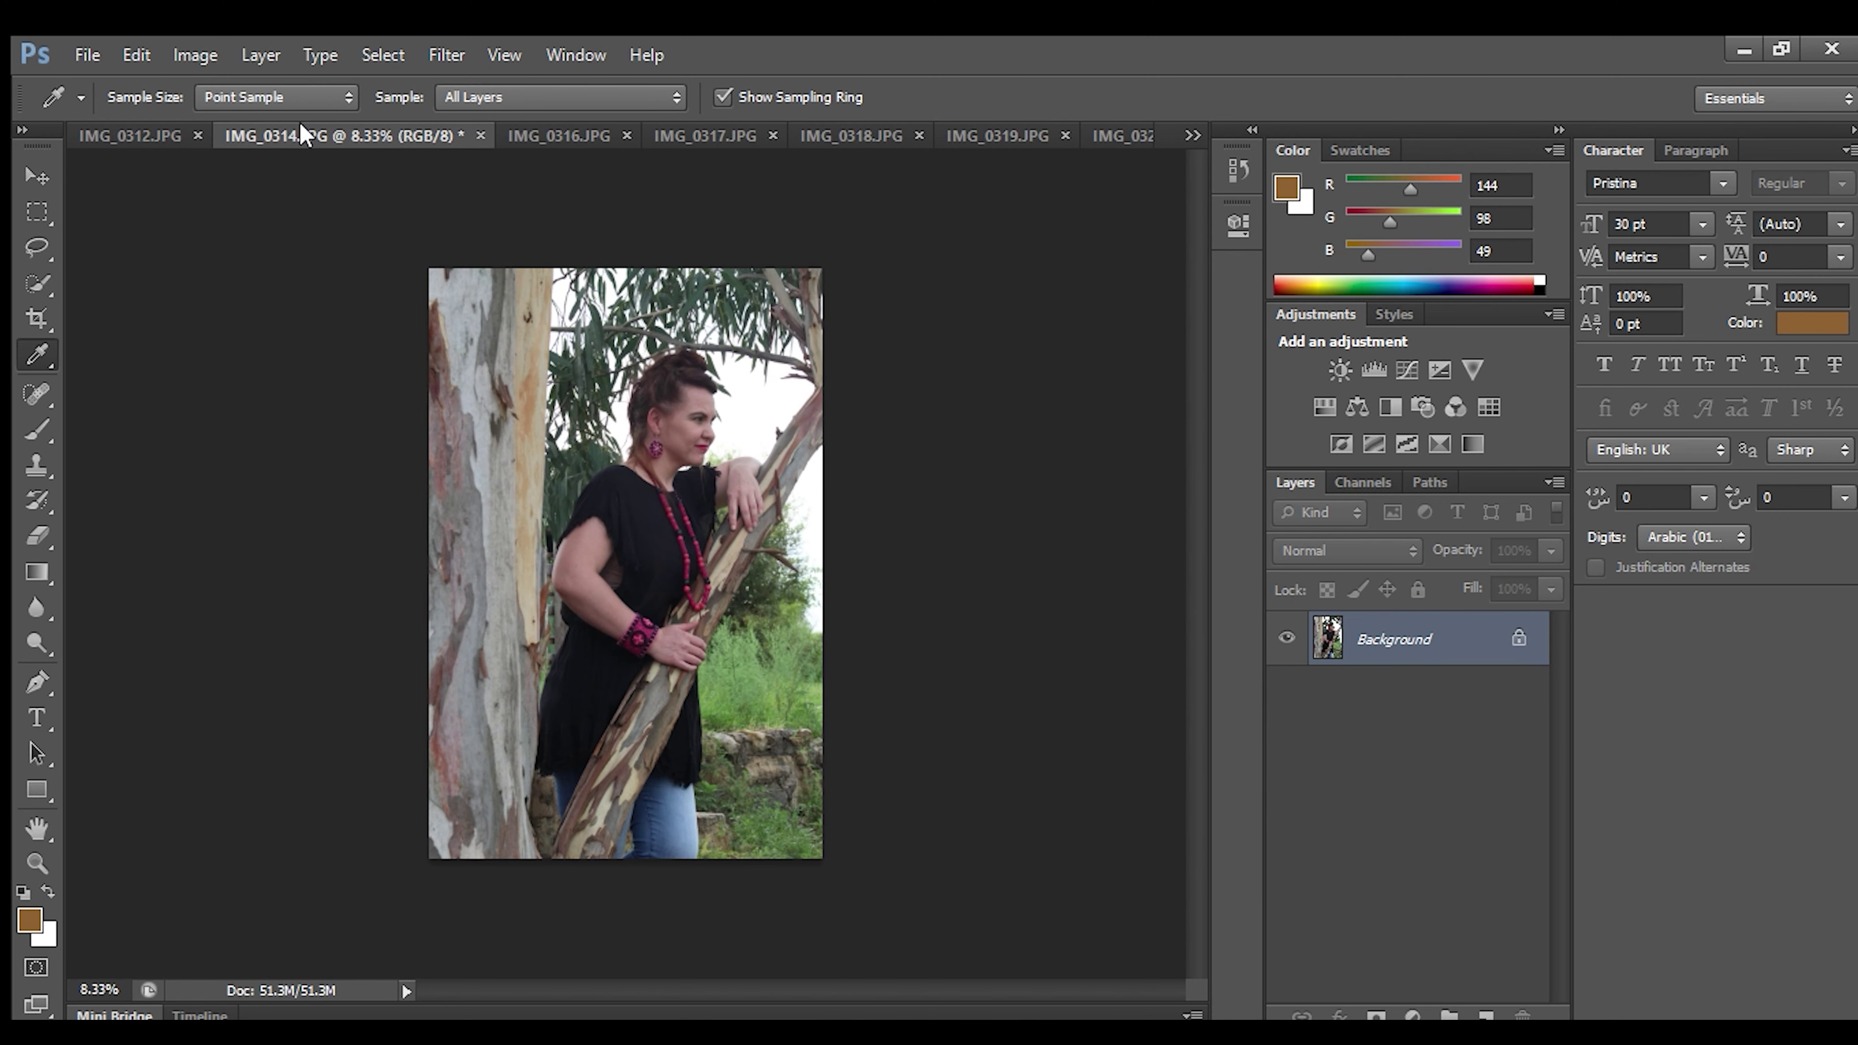
left_click(547, 122)
left_click(692, 123)
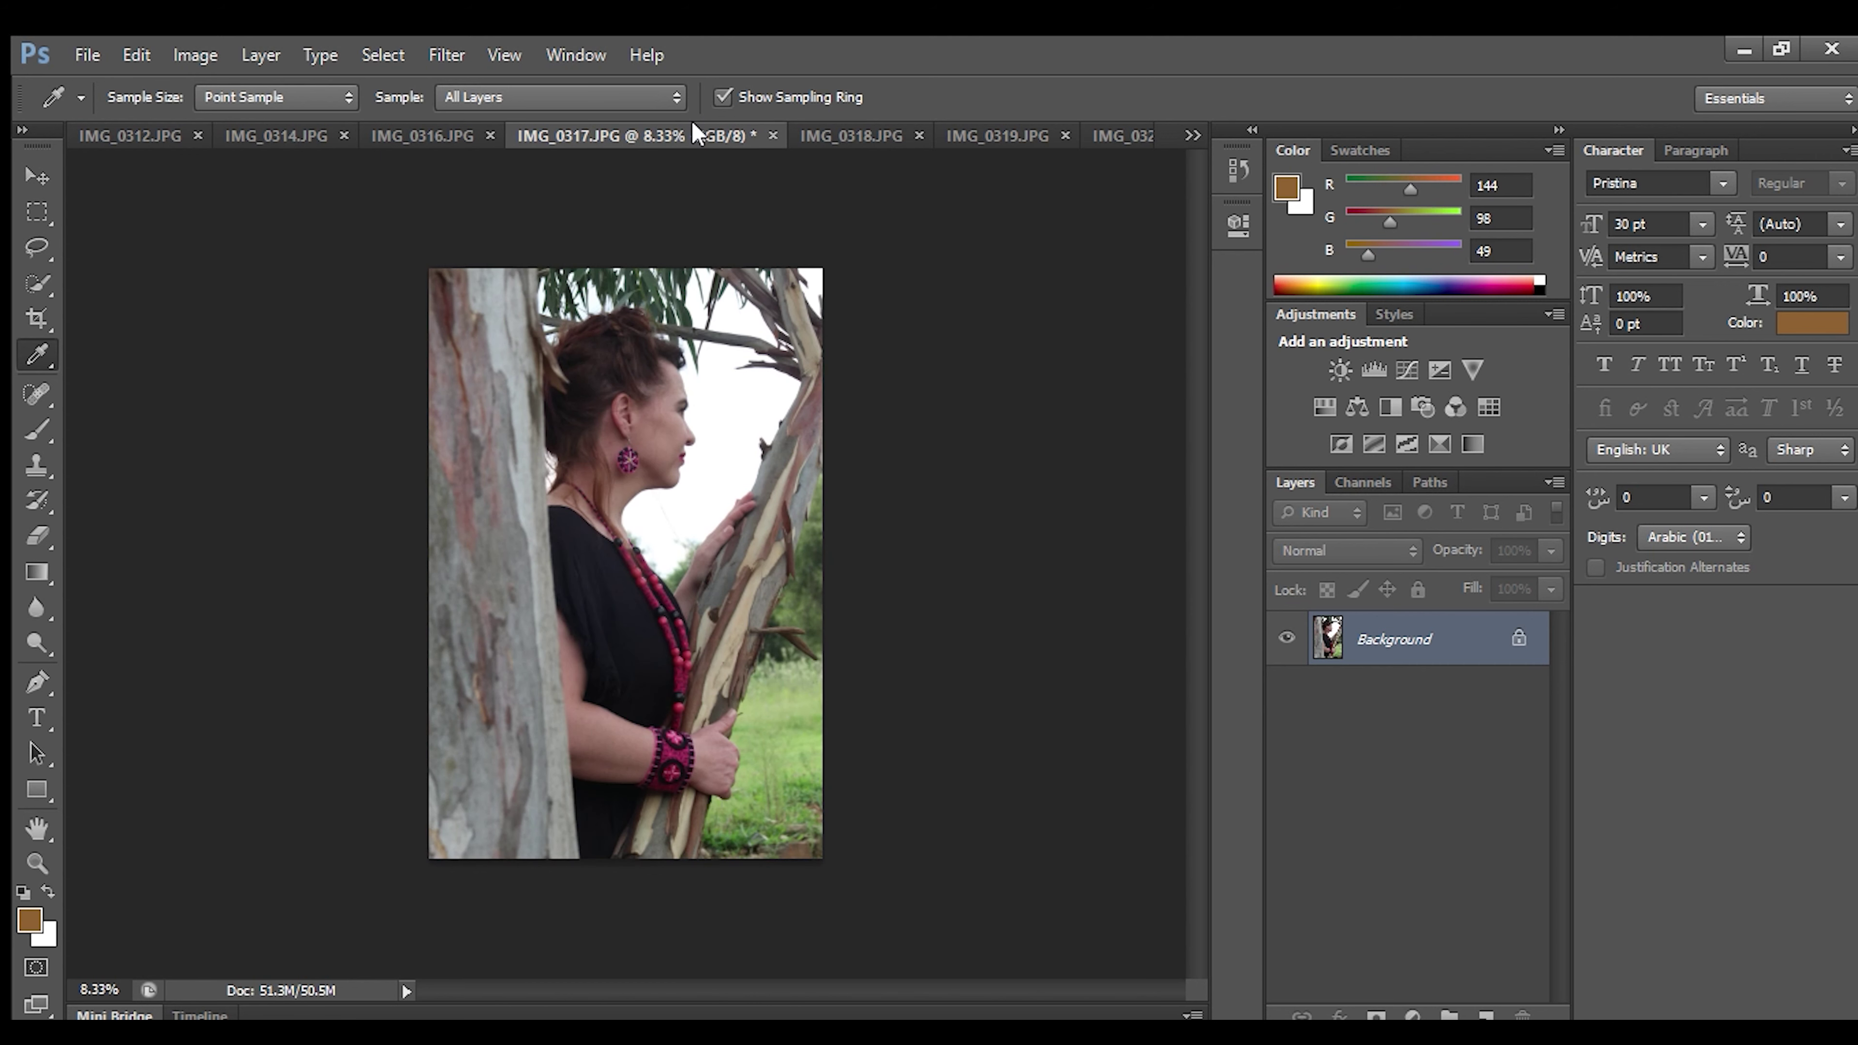
left_click(844, 133)
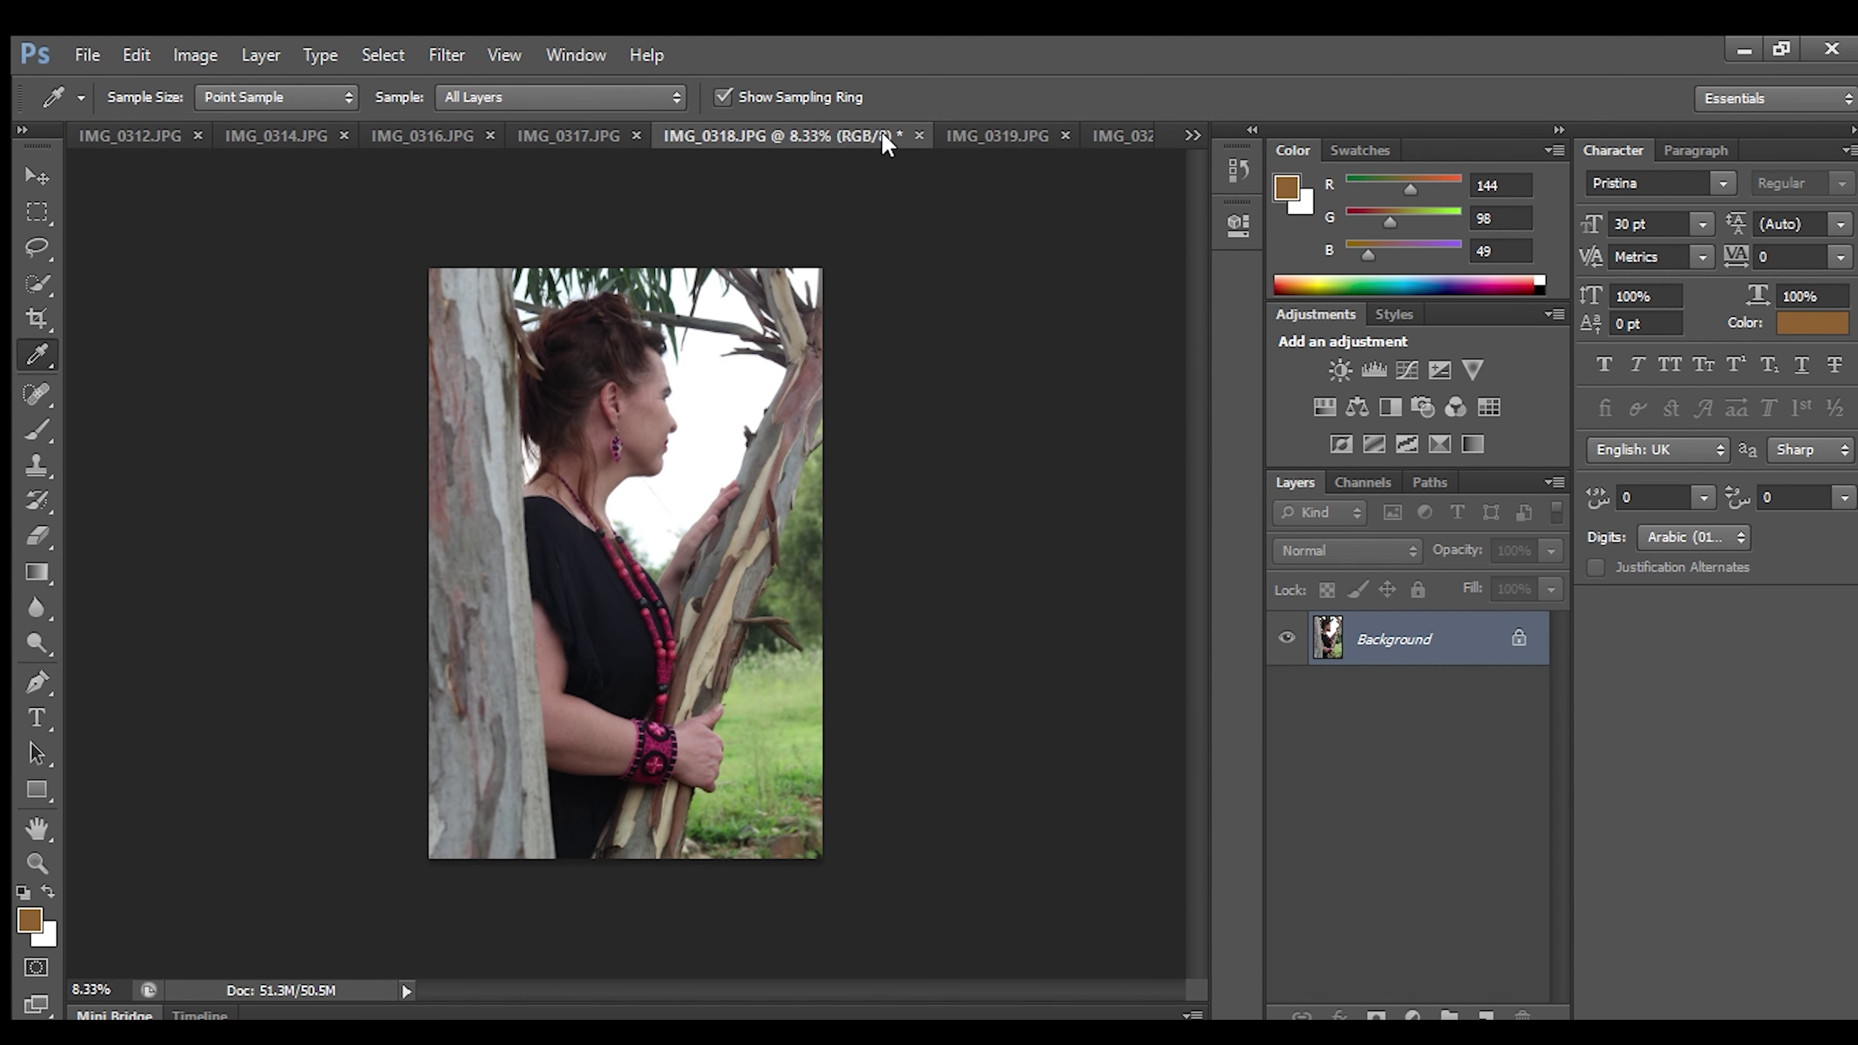
left_click(553, 130)
left_click(816, 125)
left_click(919, 136)
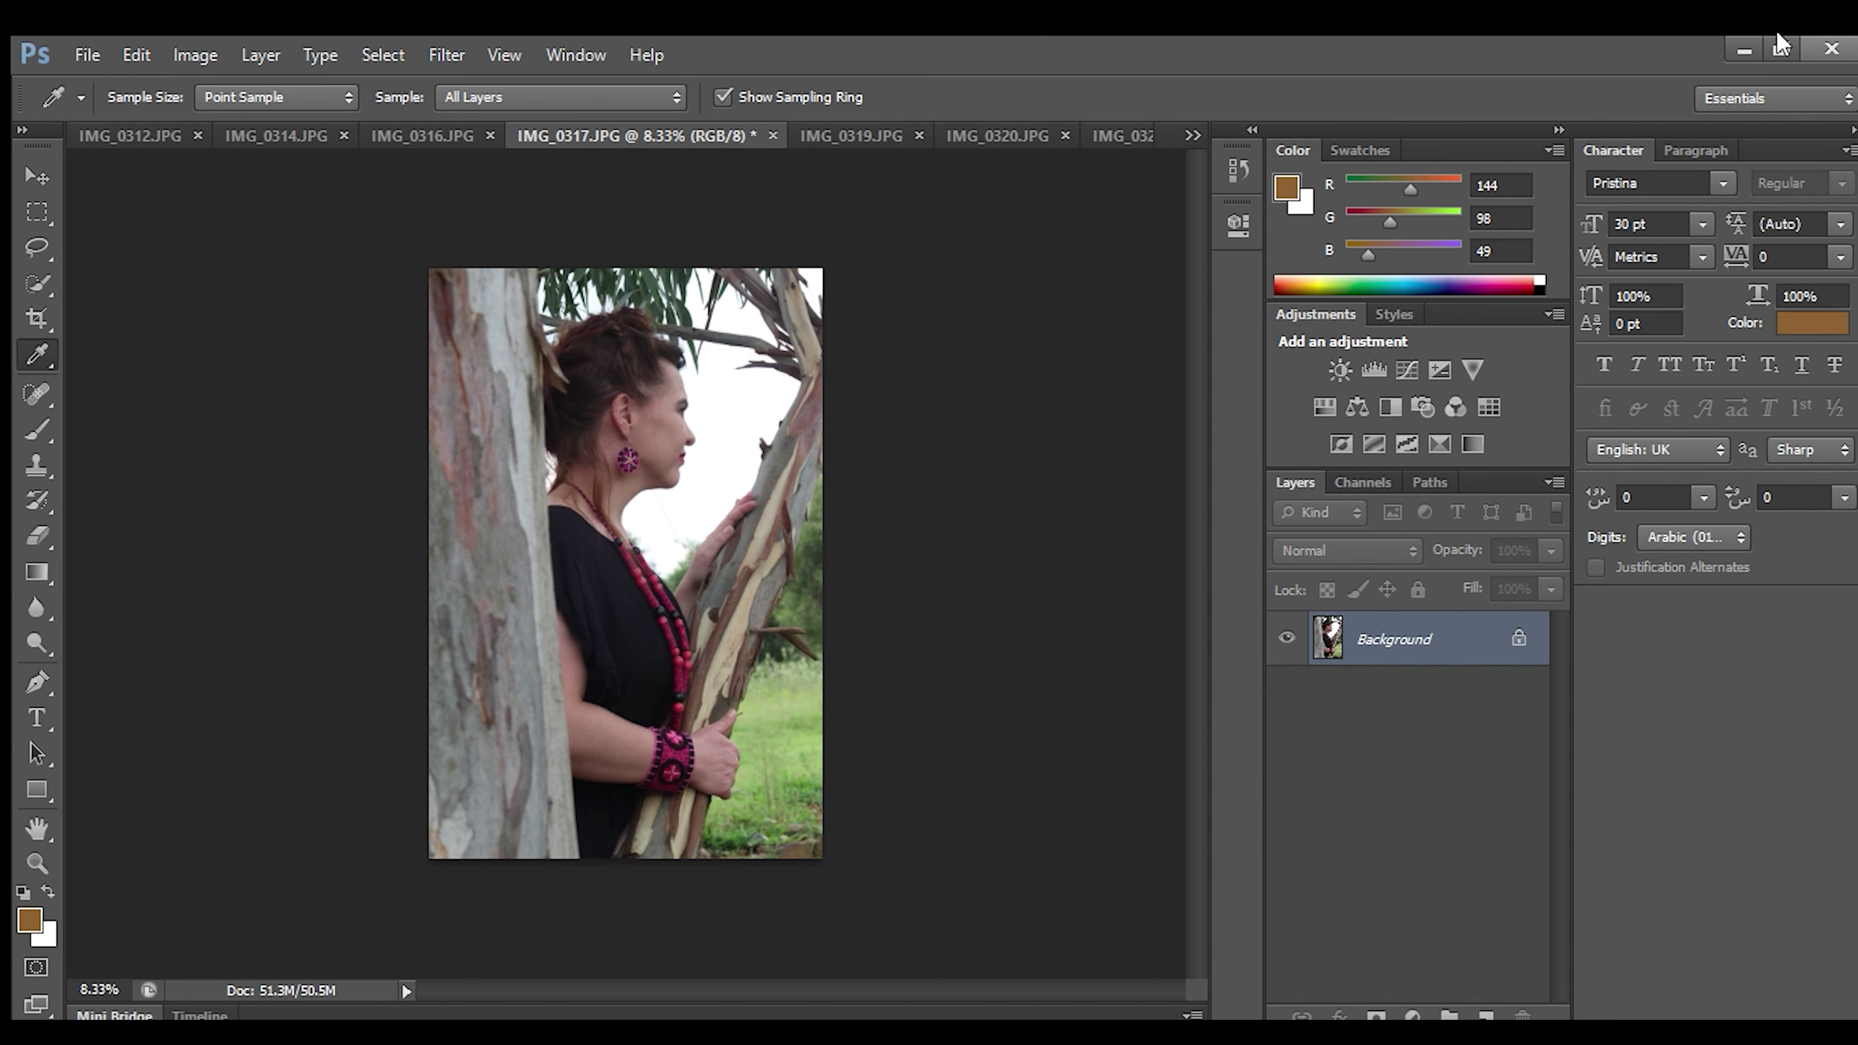
Compare IMG_0319.JPG with IMG_0320.JPG and close IMG_0319.JPG.
left_click(849, 133)
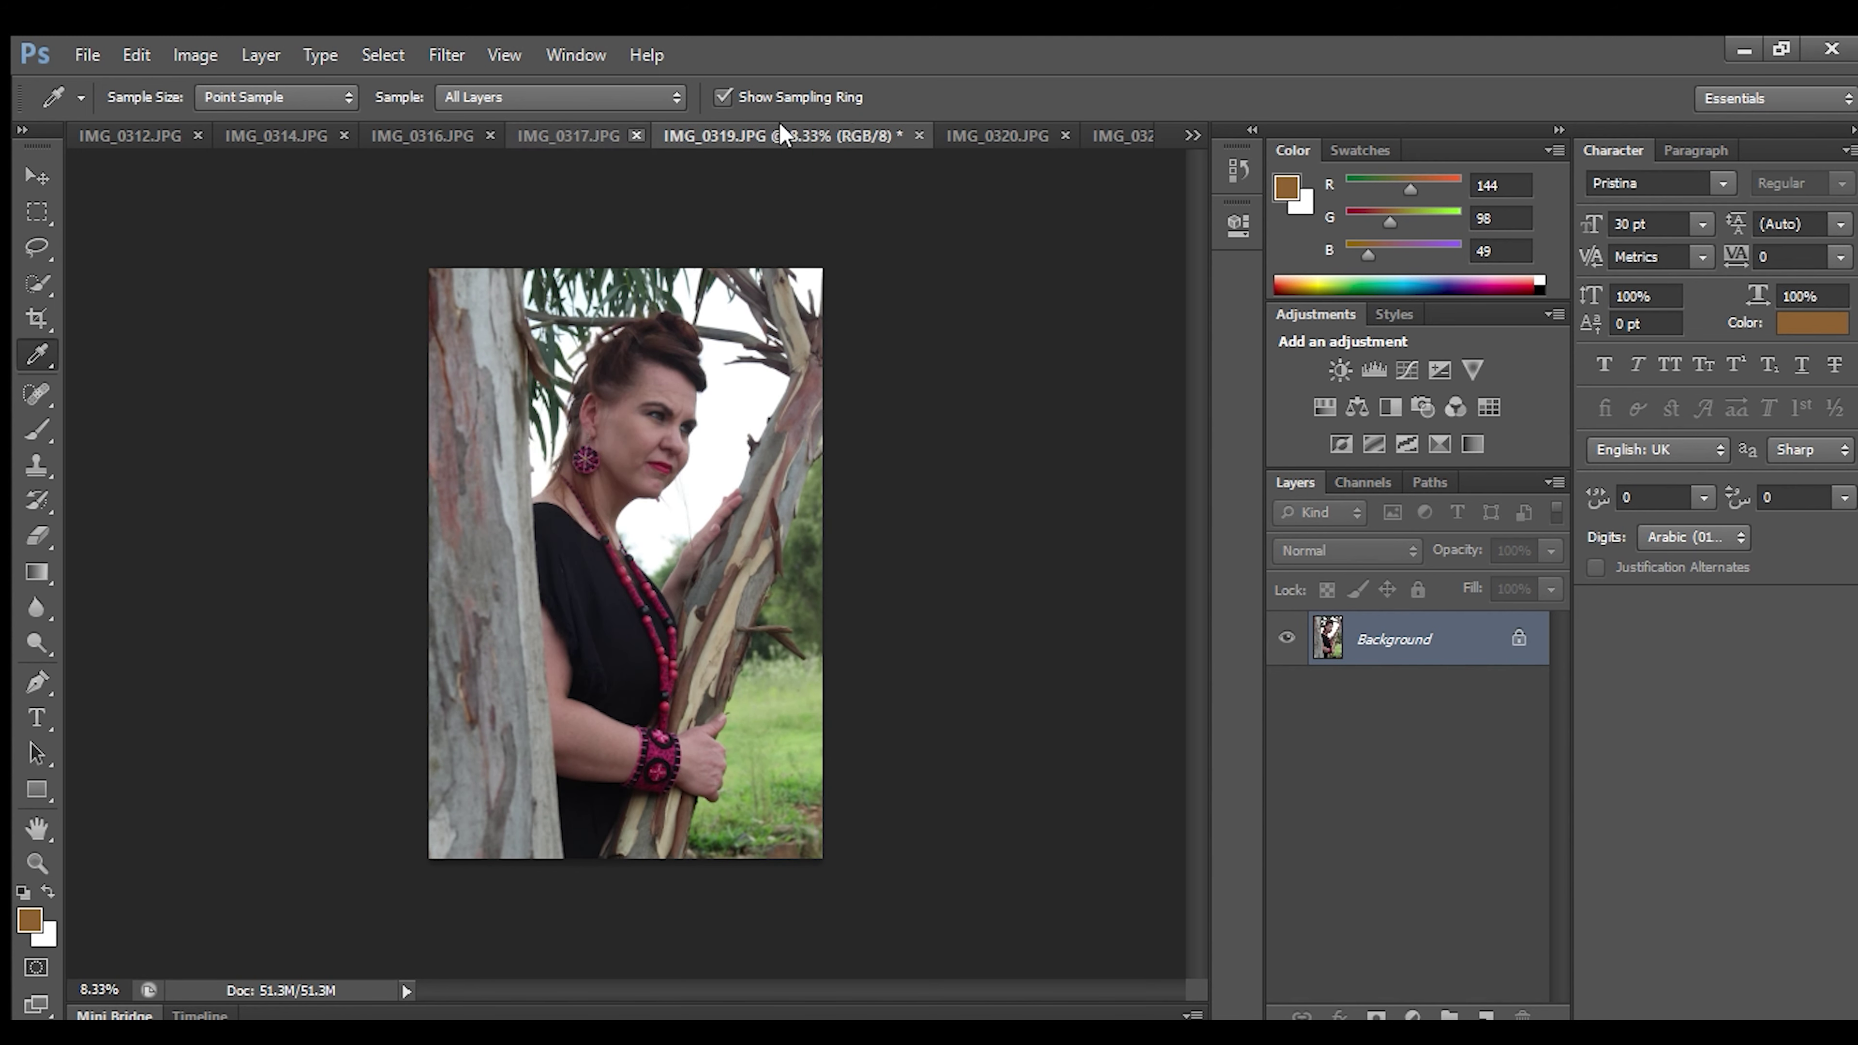
left_click(1004, 123)
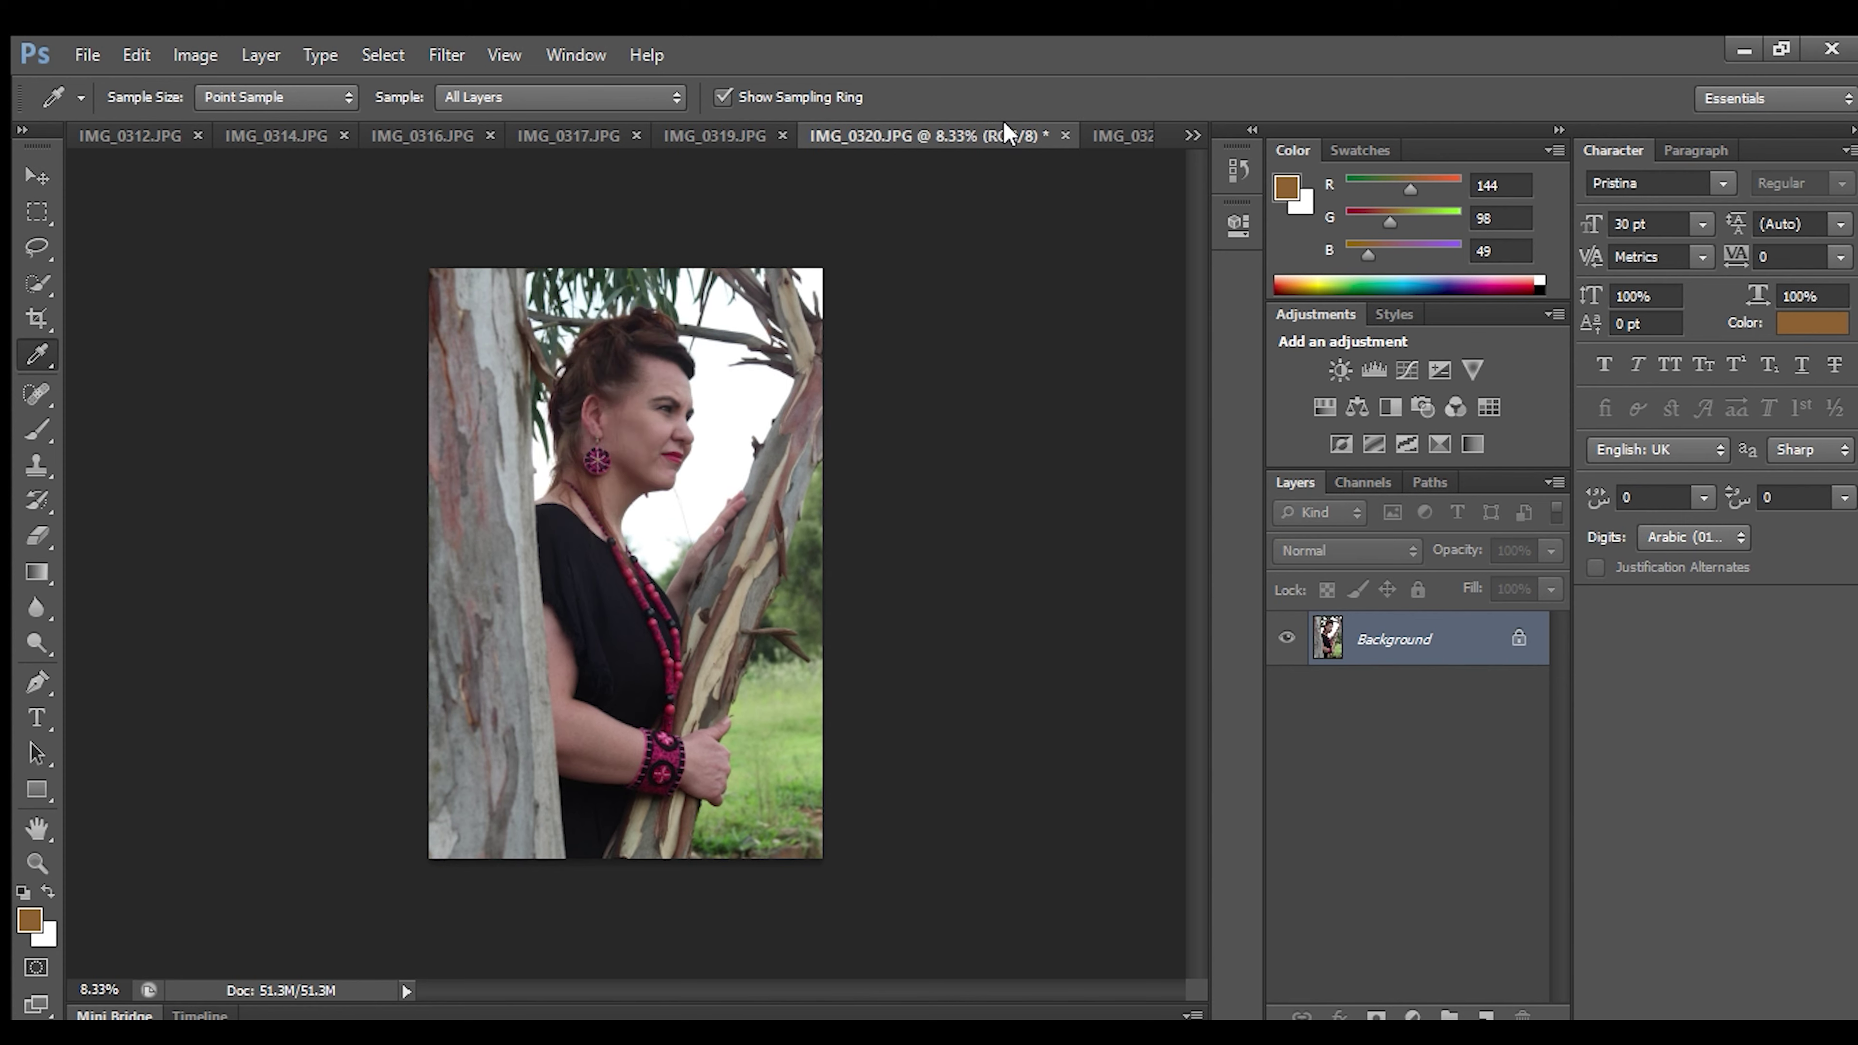
left_click(781, 133)
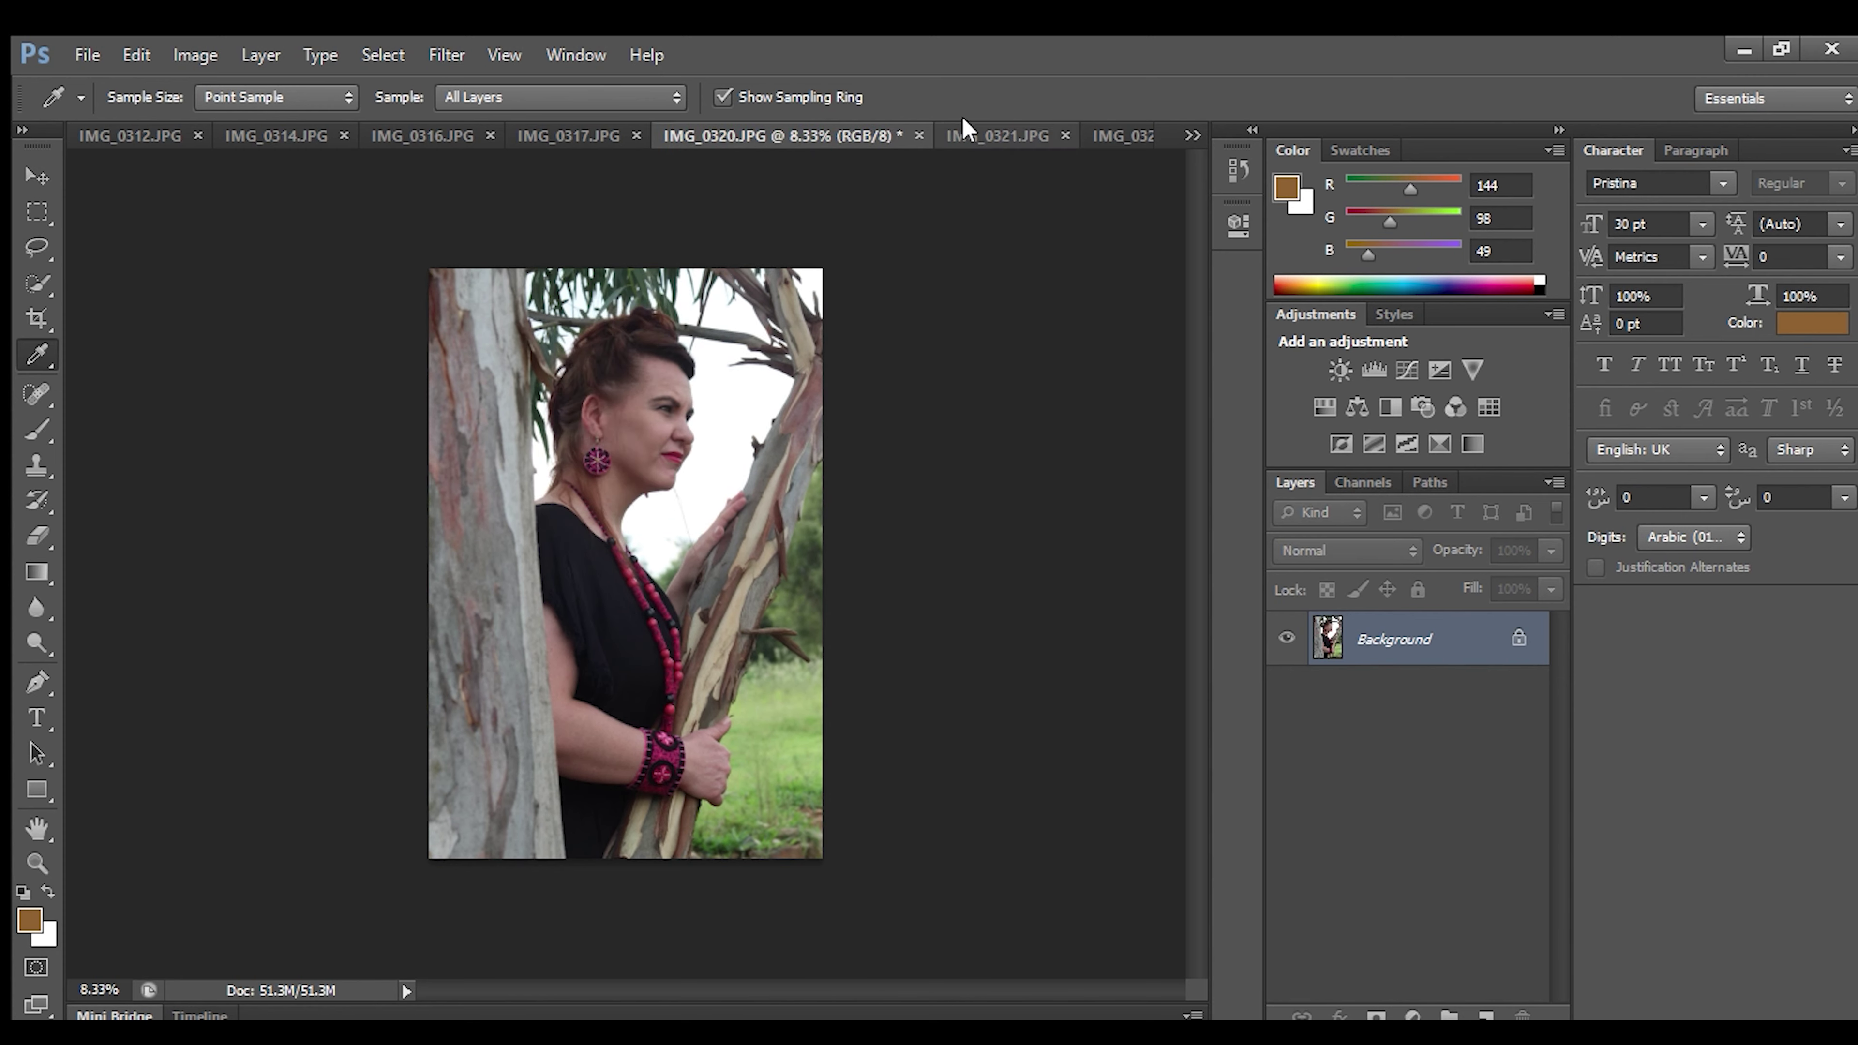
Compare IMG_0320.JPG, IMG_0321.JPG and IMG_0322.JPG, and close IMG_0321.JPG.
left_click(958, 125)
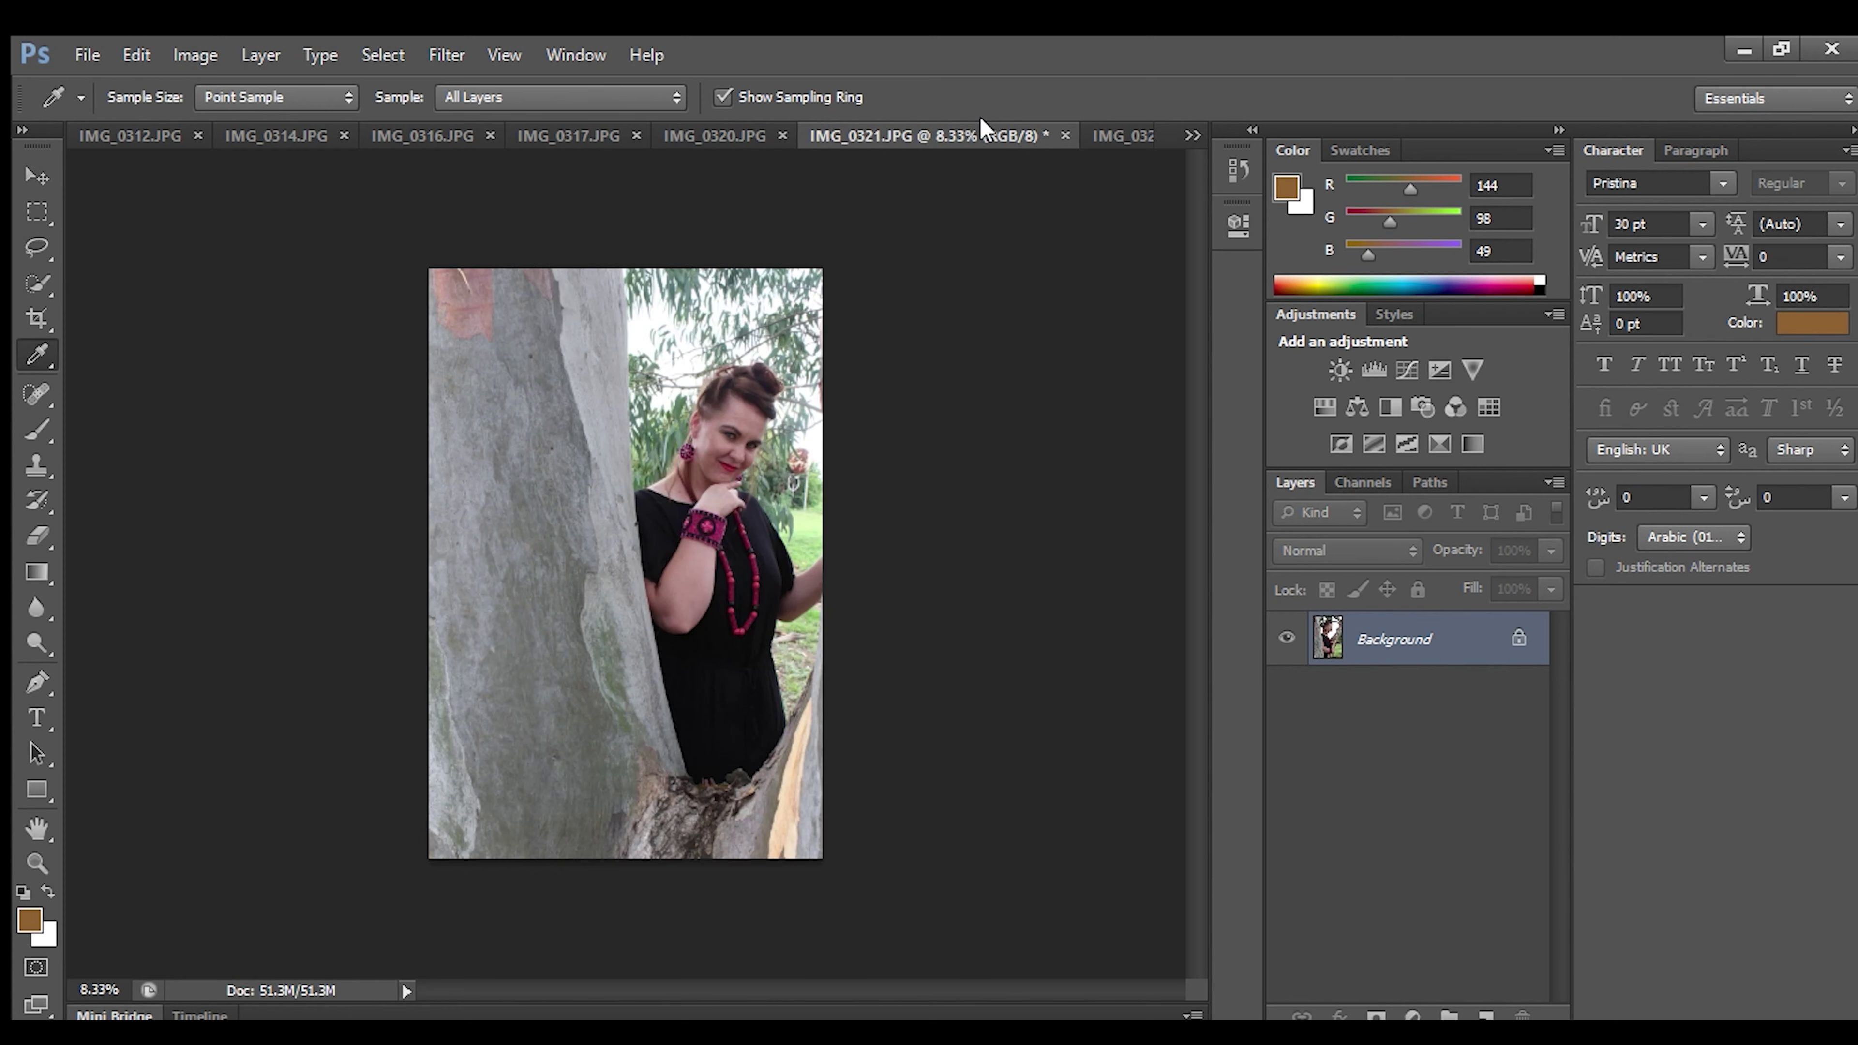
left_click(1108, 139)
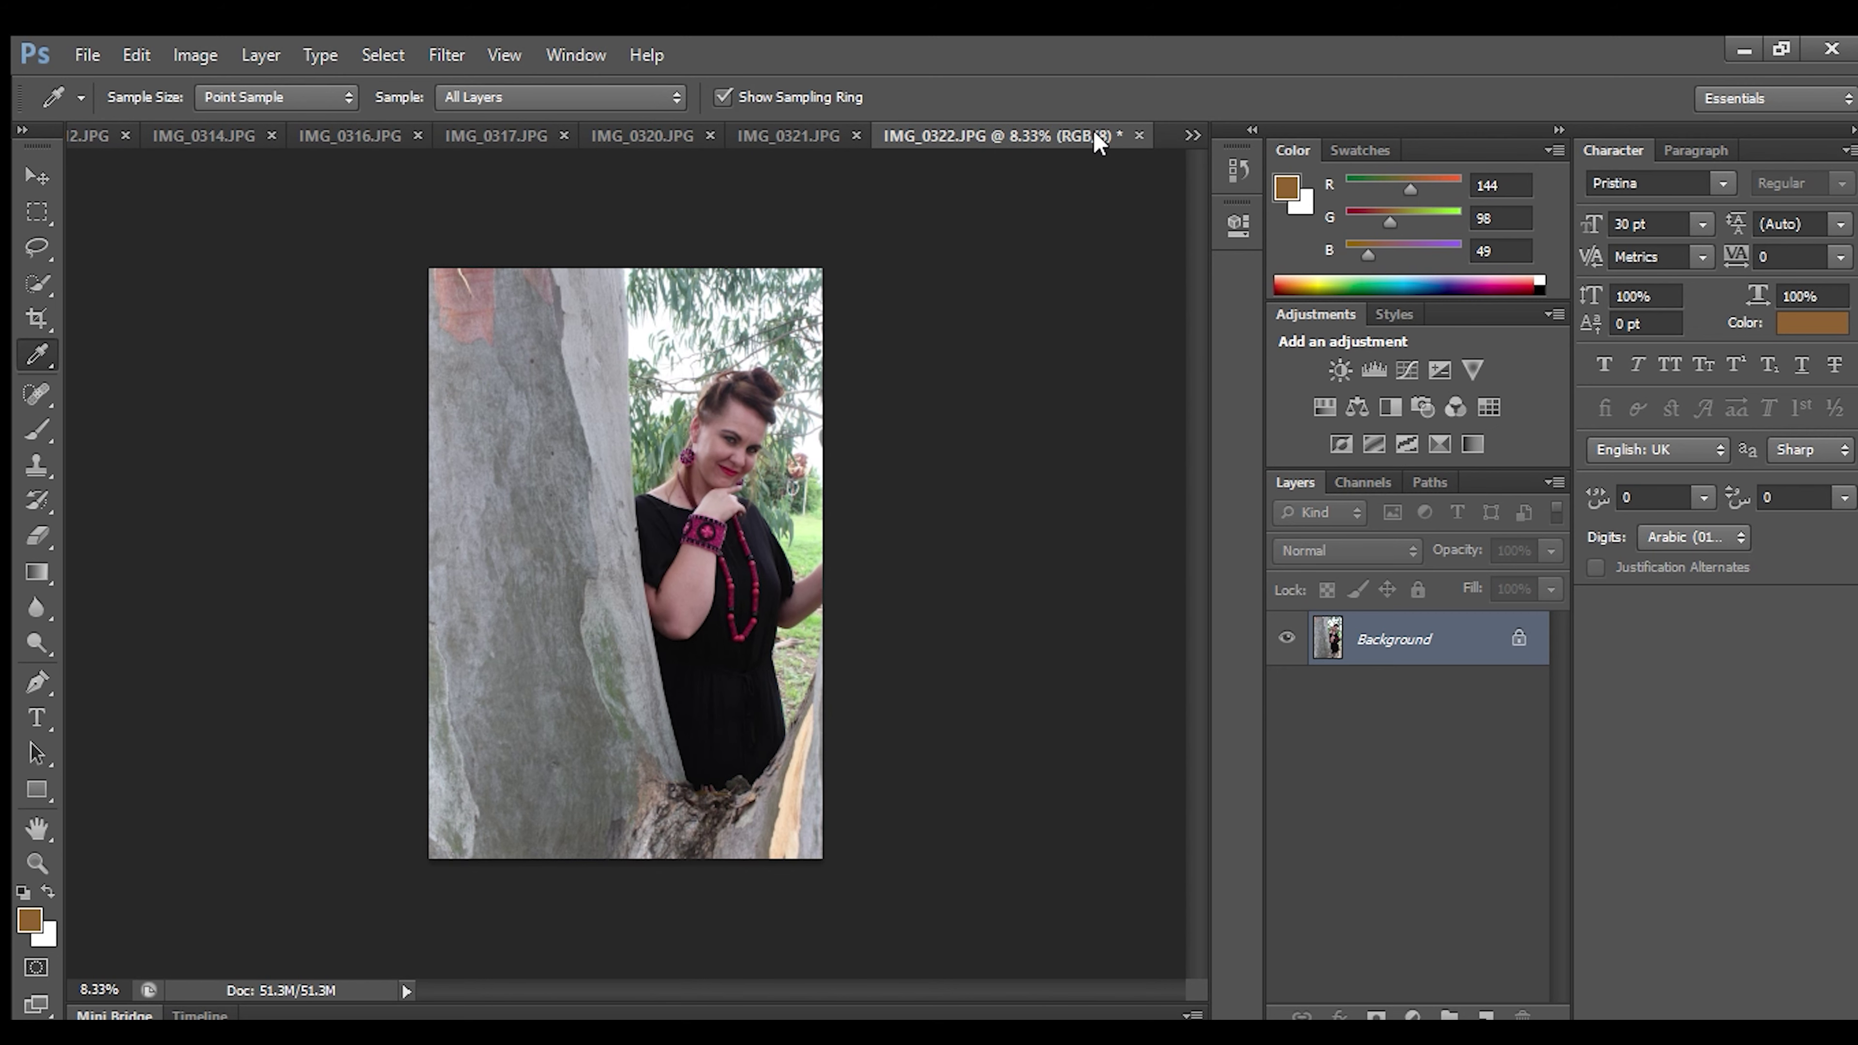
left_click(793, 131)
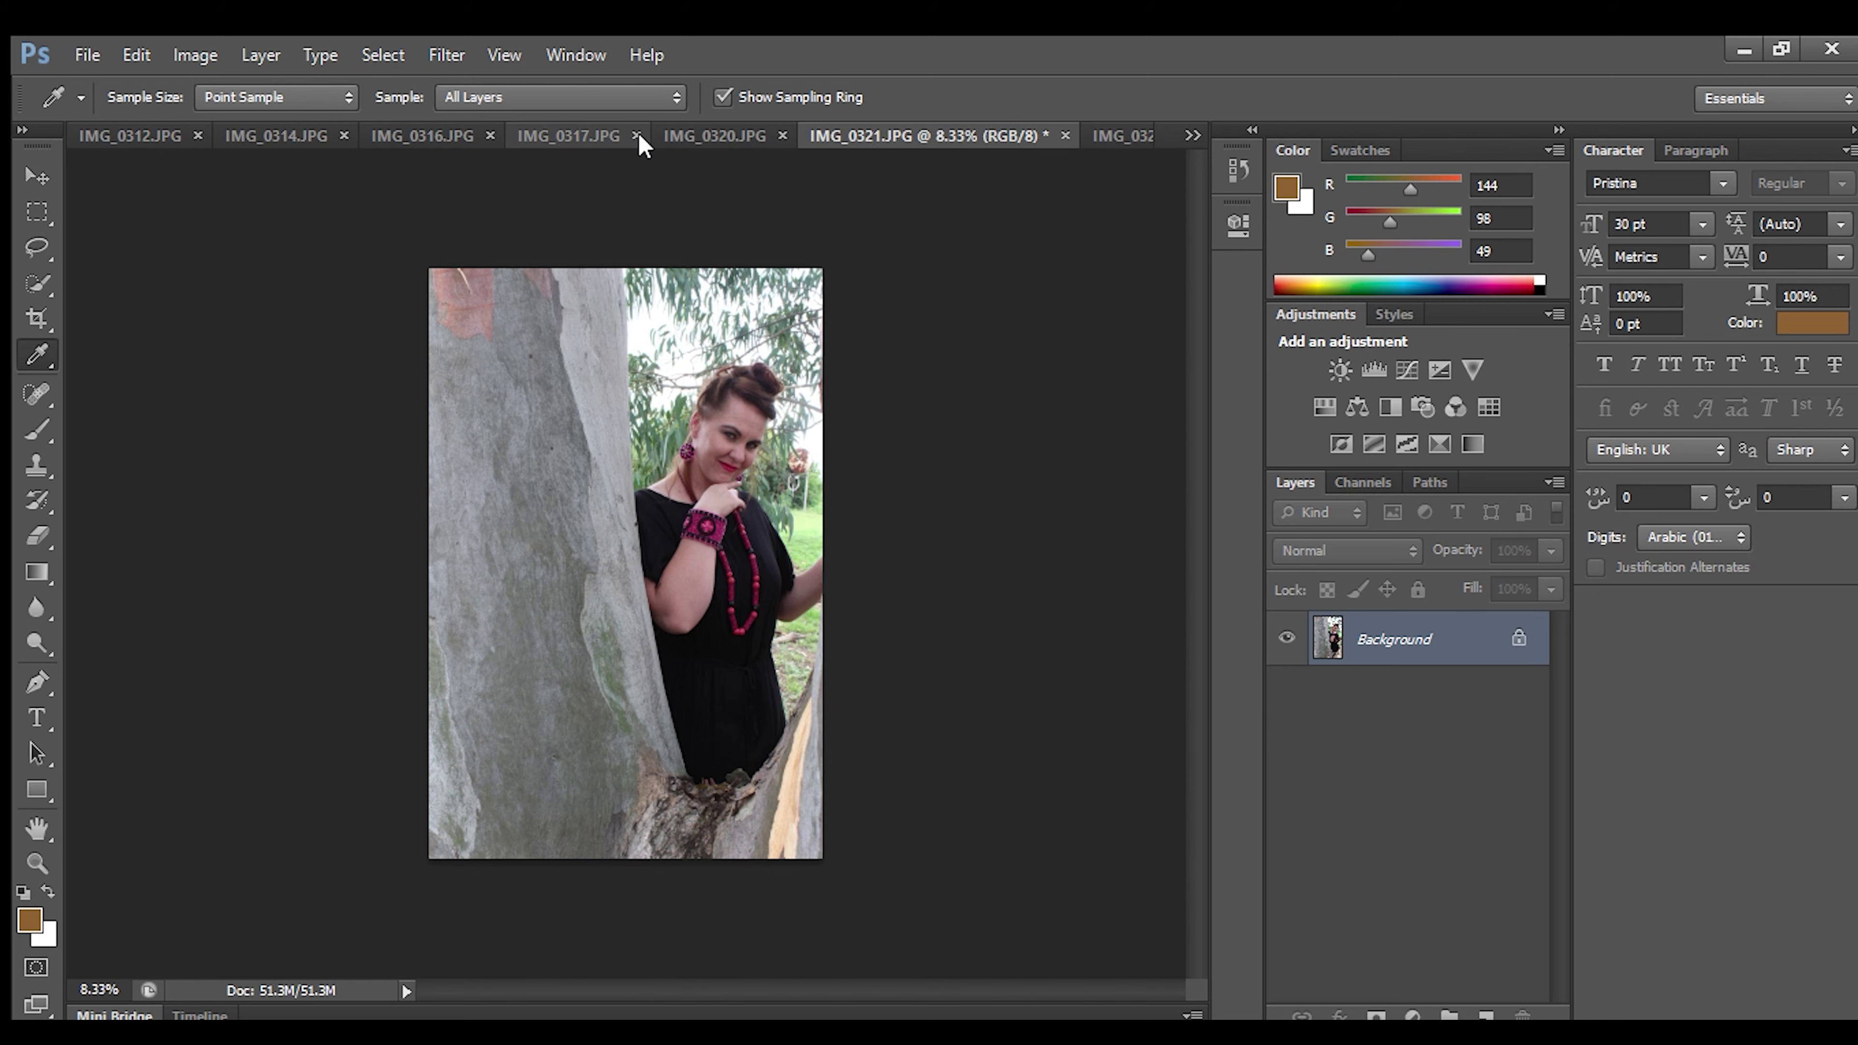
left_click(689, 133)
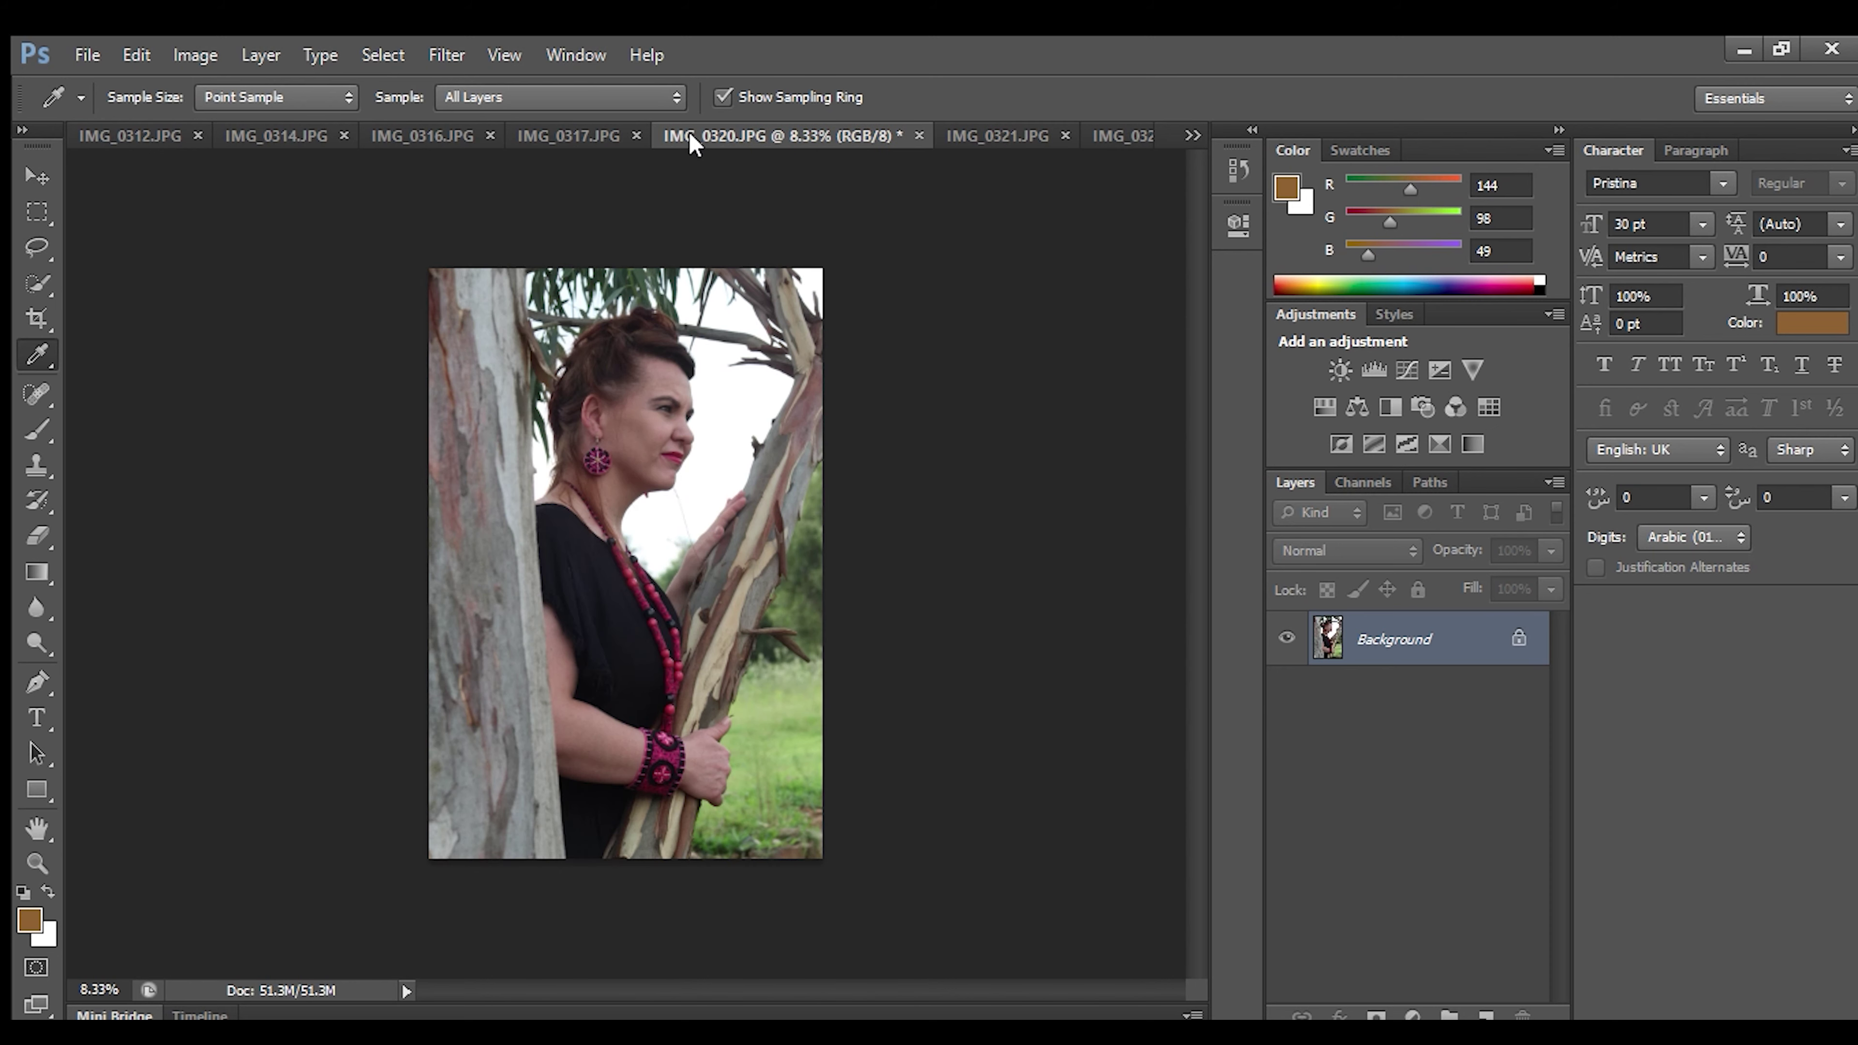
left_click(1102, 130)
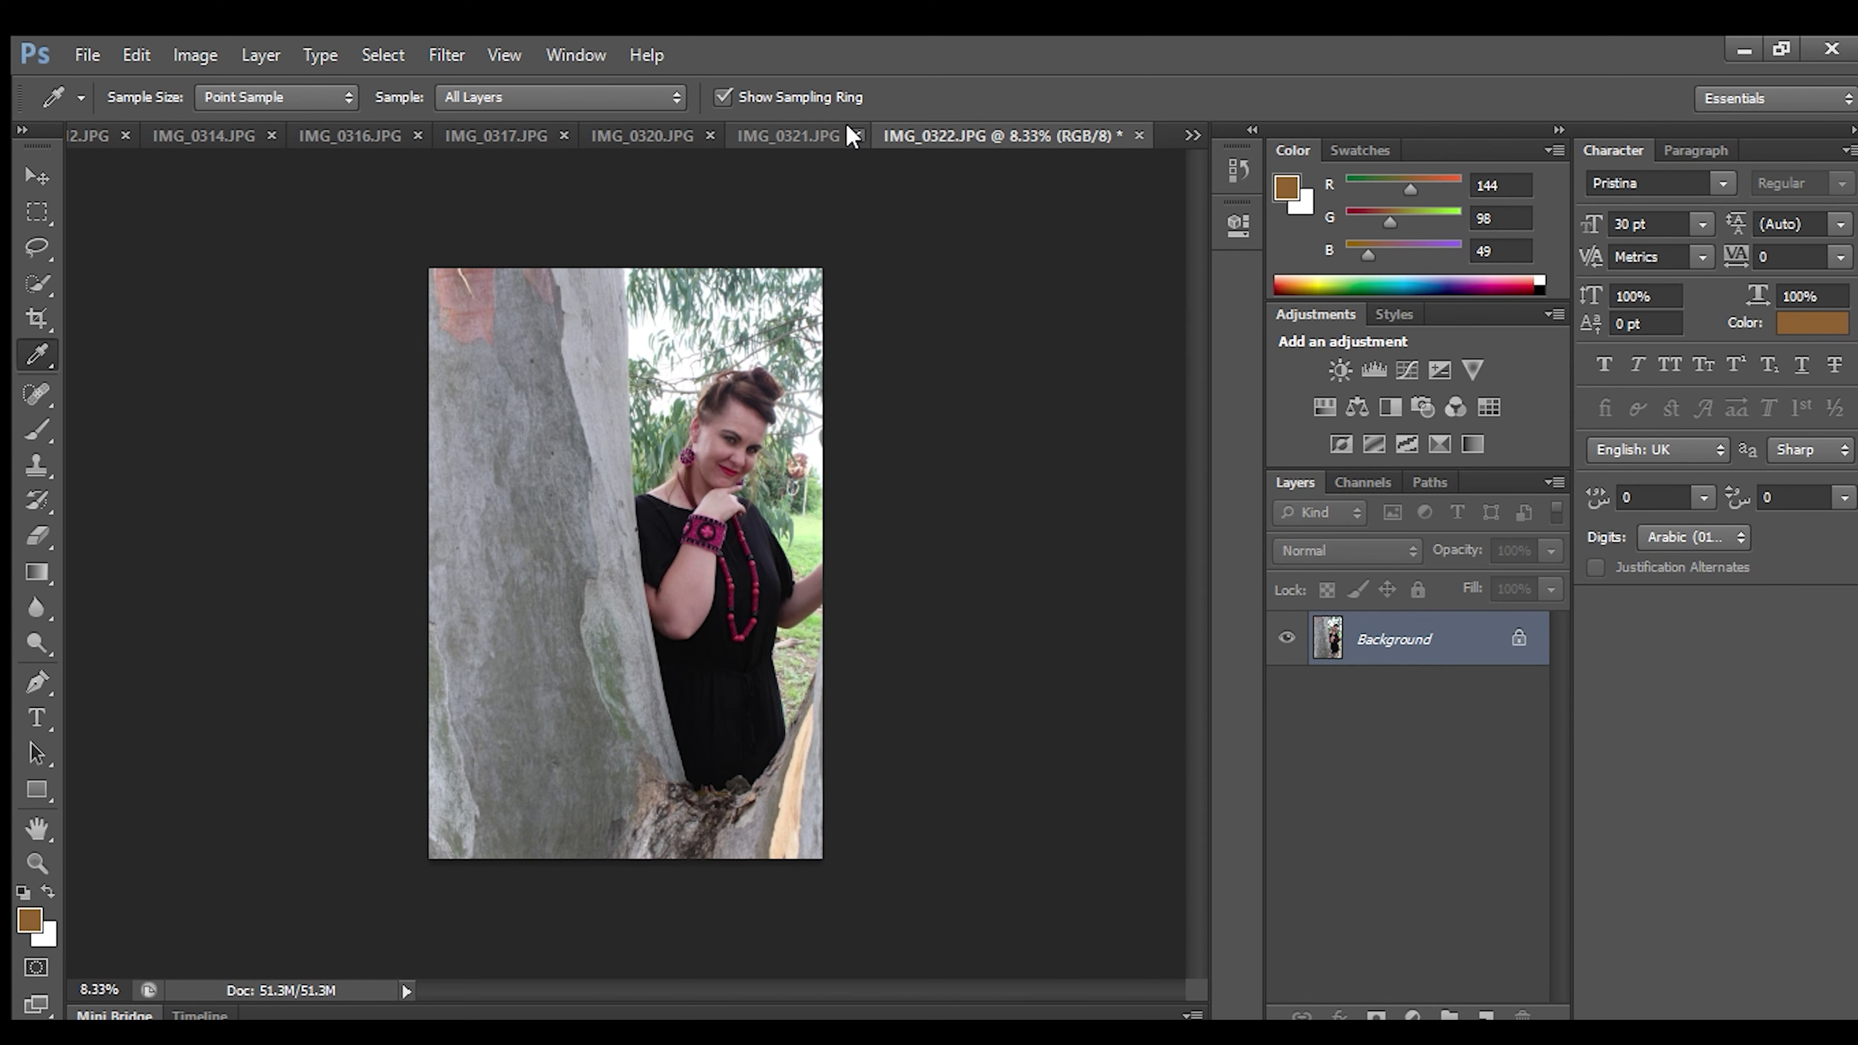
left_click(856, 136)
Compare IMG_0323.JPG with IMG_0322.JPG and the photo that follows it, and close IMG_0323.JPG.
left_click(1104, 132)
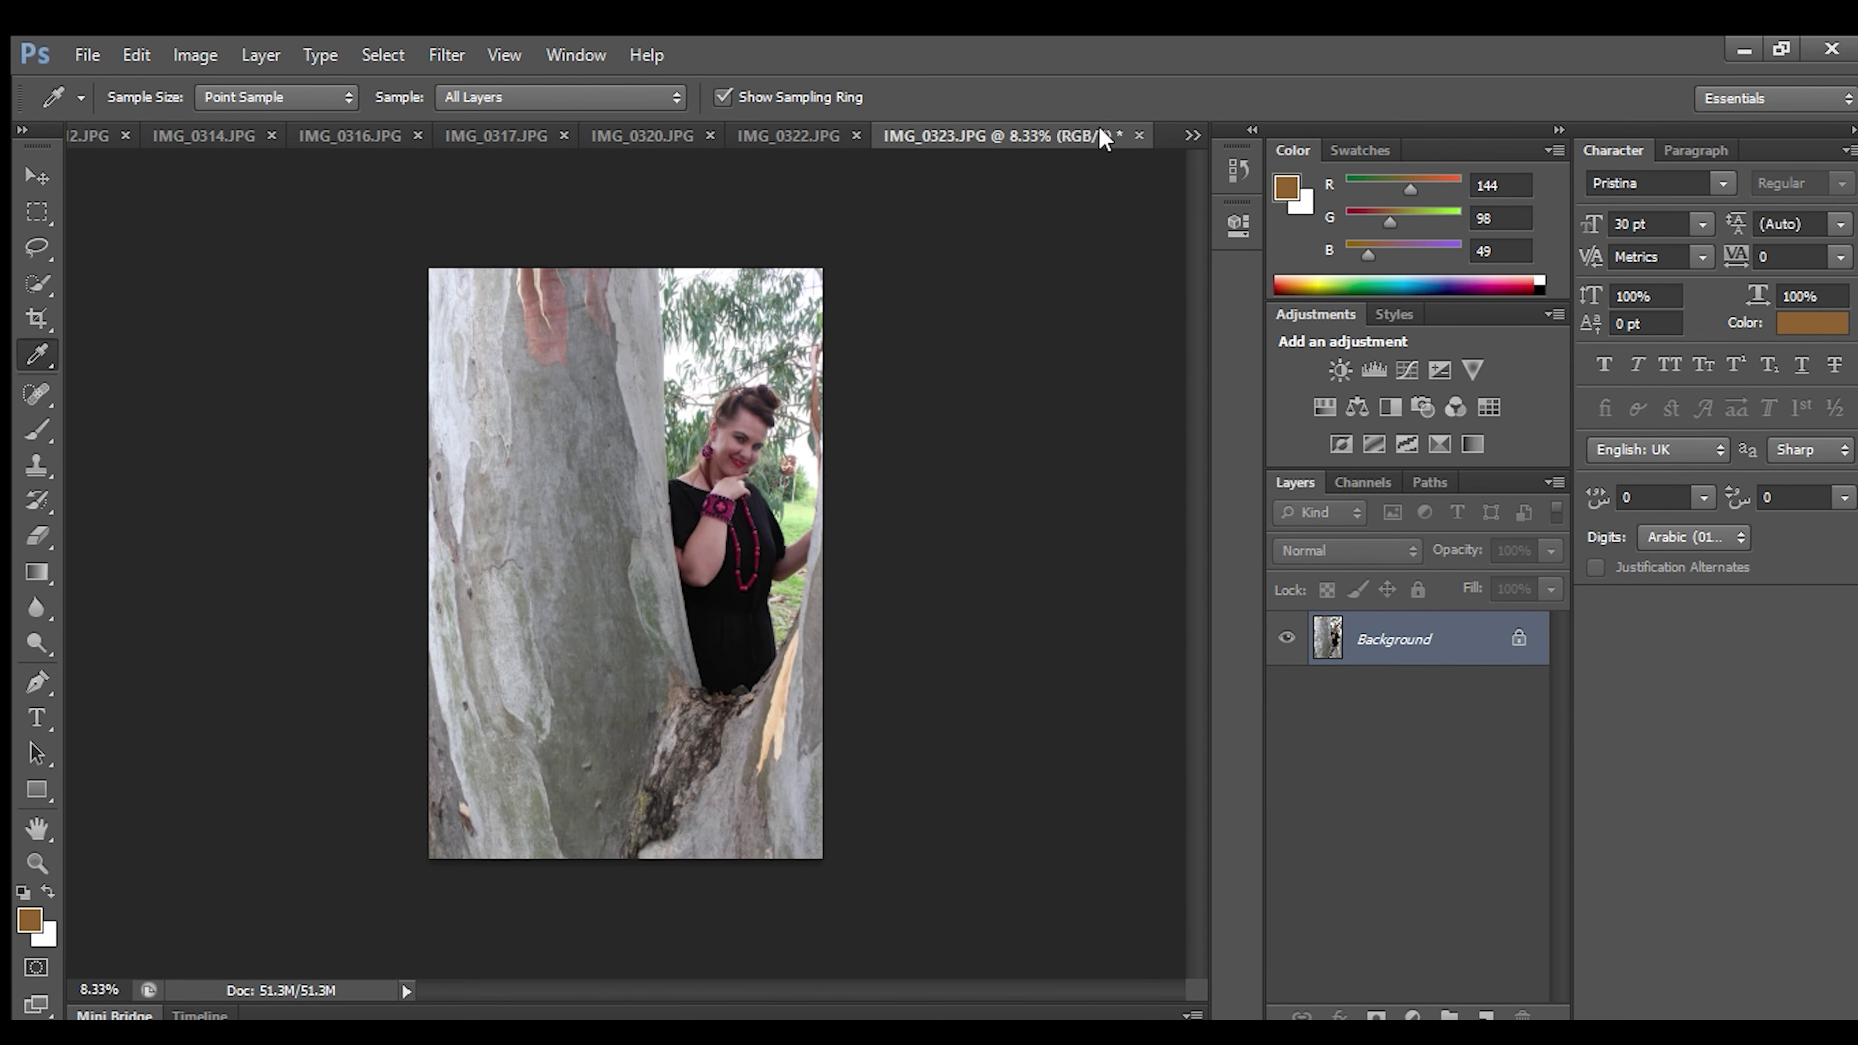
key("ctrl+Tab")
left_click(812, 136)
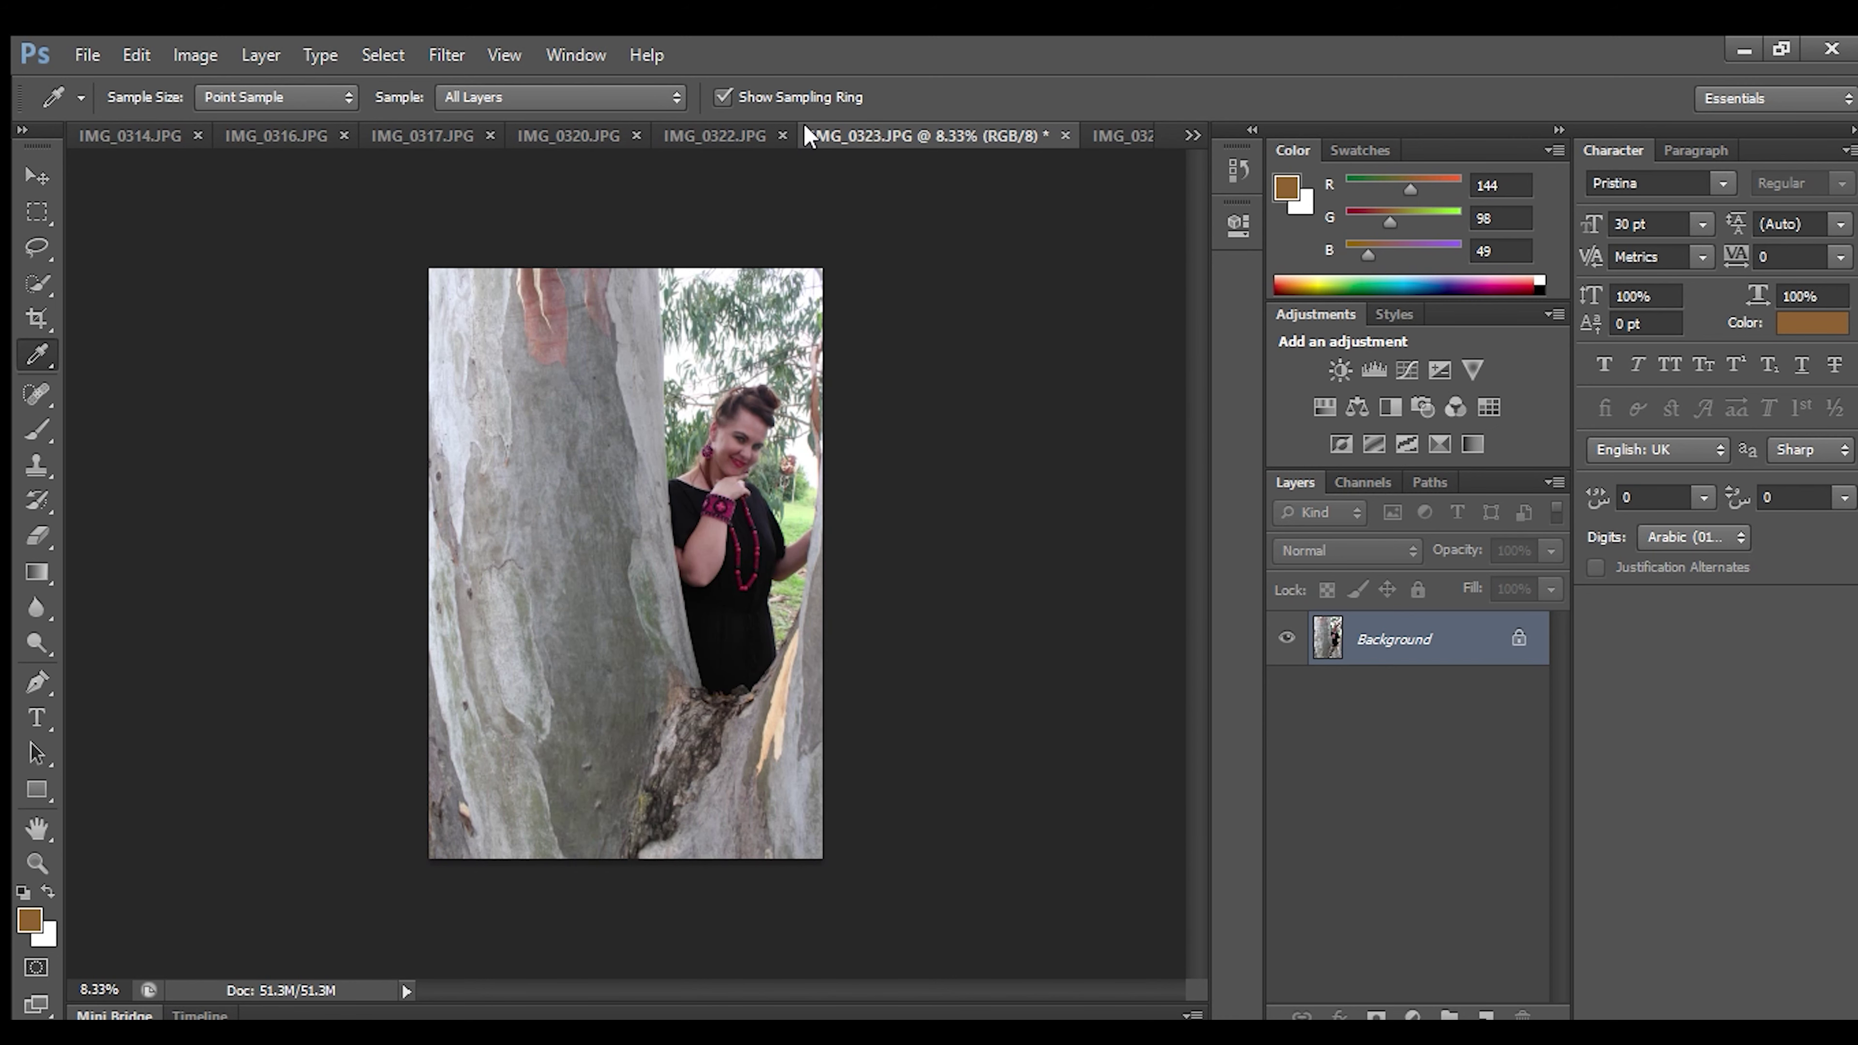
left_click(716, 136)
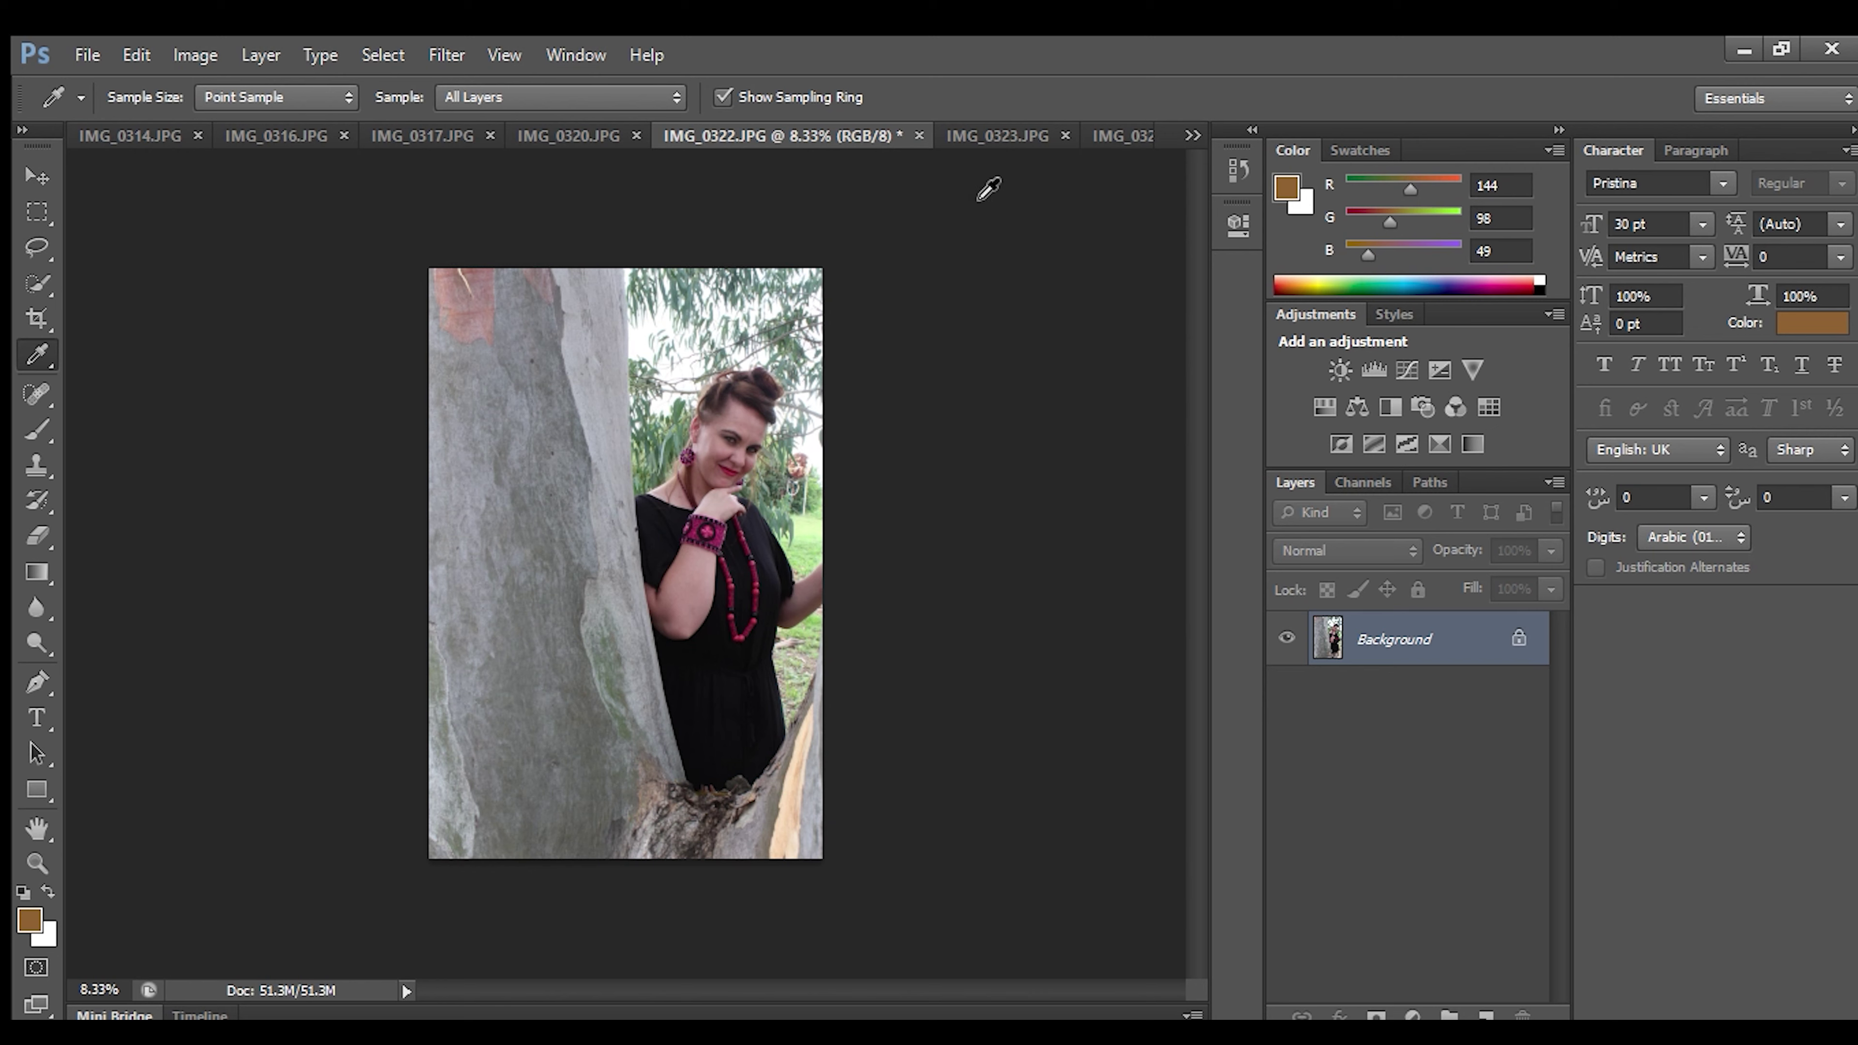
left_click(997, 136)
left_click(1056, 134)
Compare IMG_0324.JPG, IMG_0325.JPG and IMG_0326.JPG, close IMG_0325.JPG and bring up IMG_0327.JPG.
left_click(980, 135)
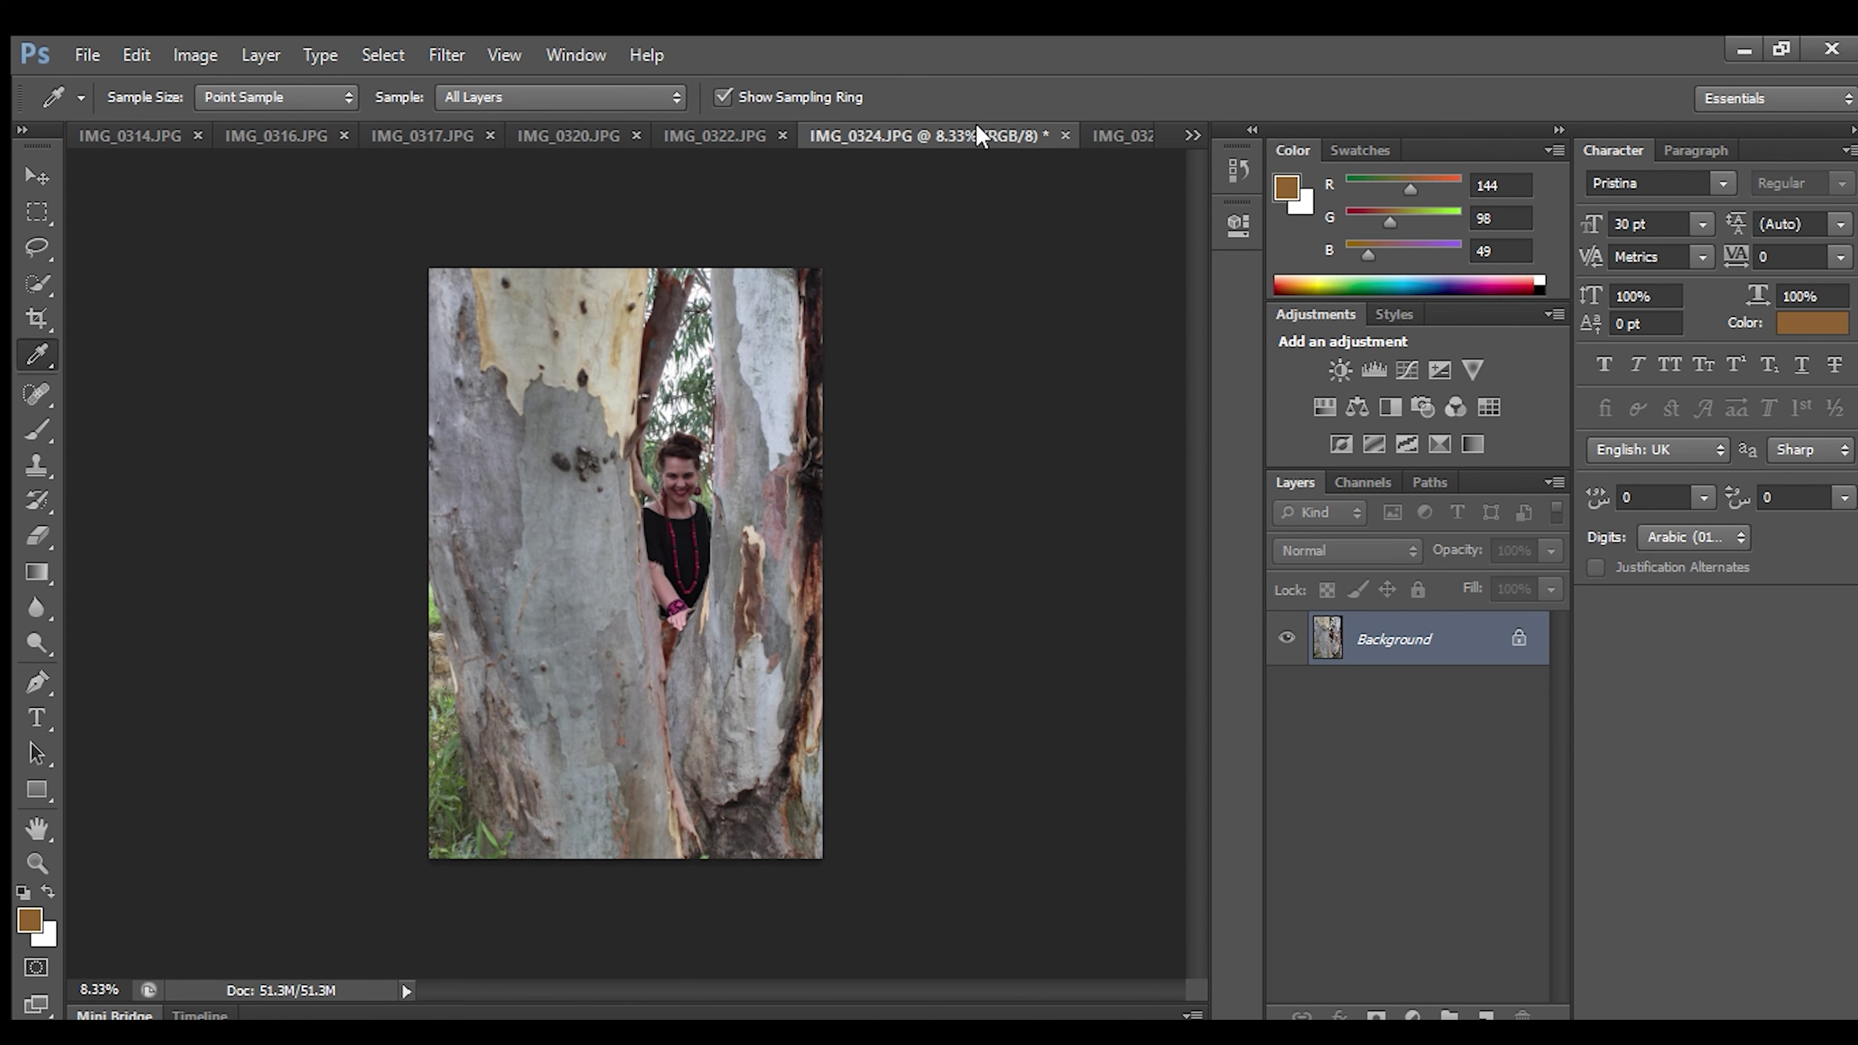
left_click(1113, 132)
left_click(804, 136)
left_click(1099, 132)
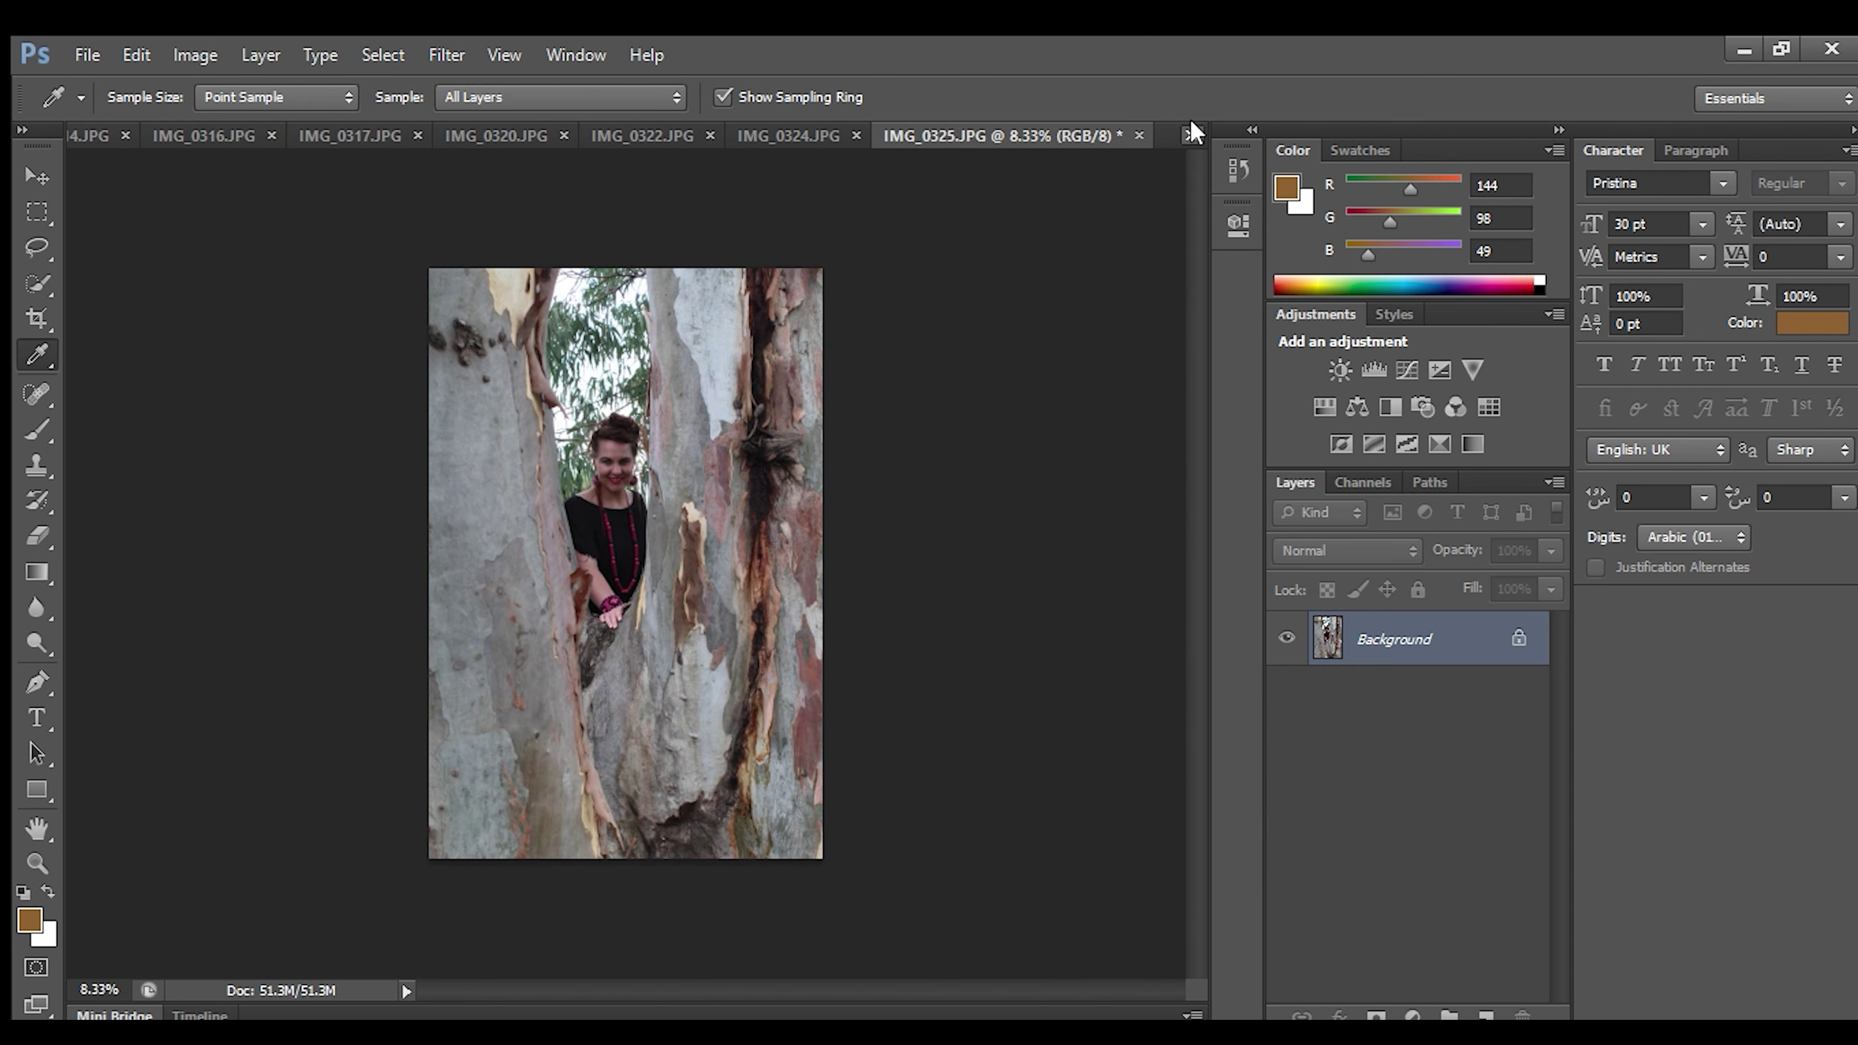
key("ctrl+Tab")
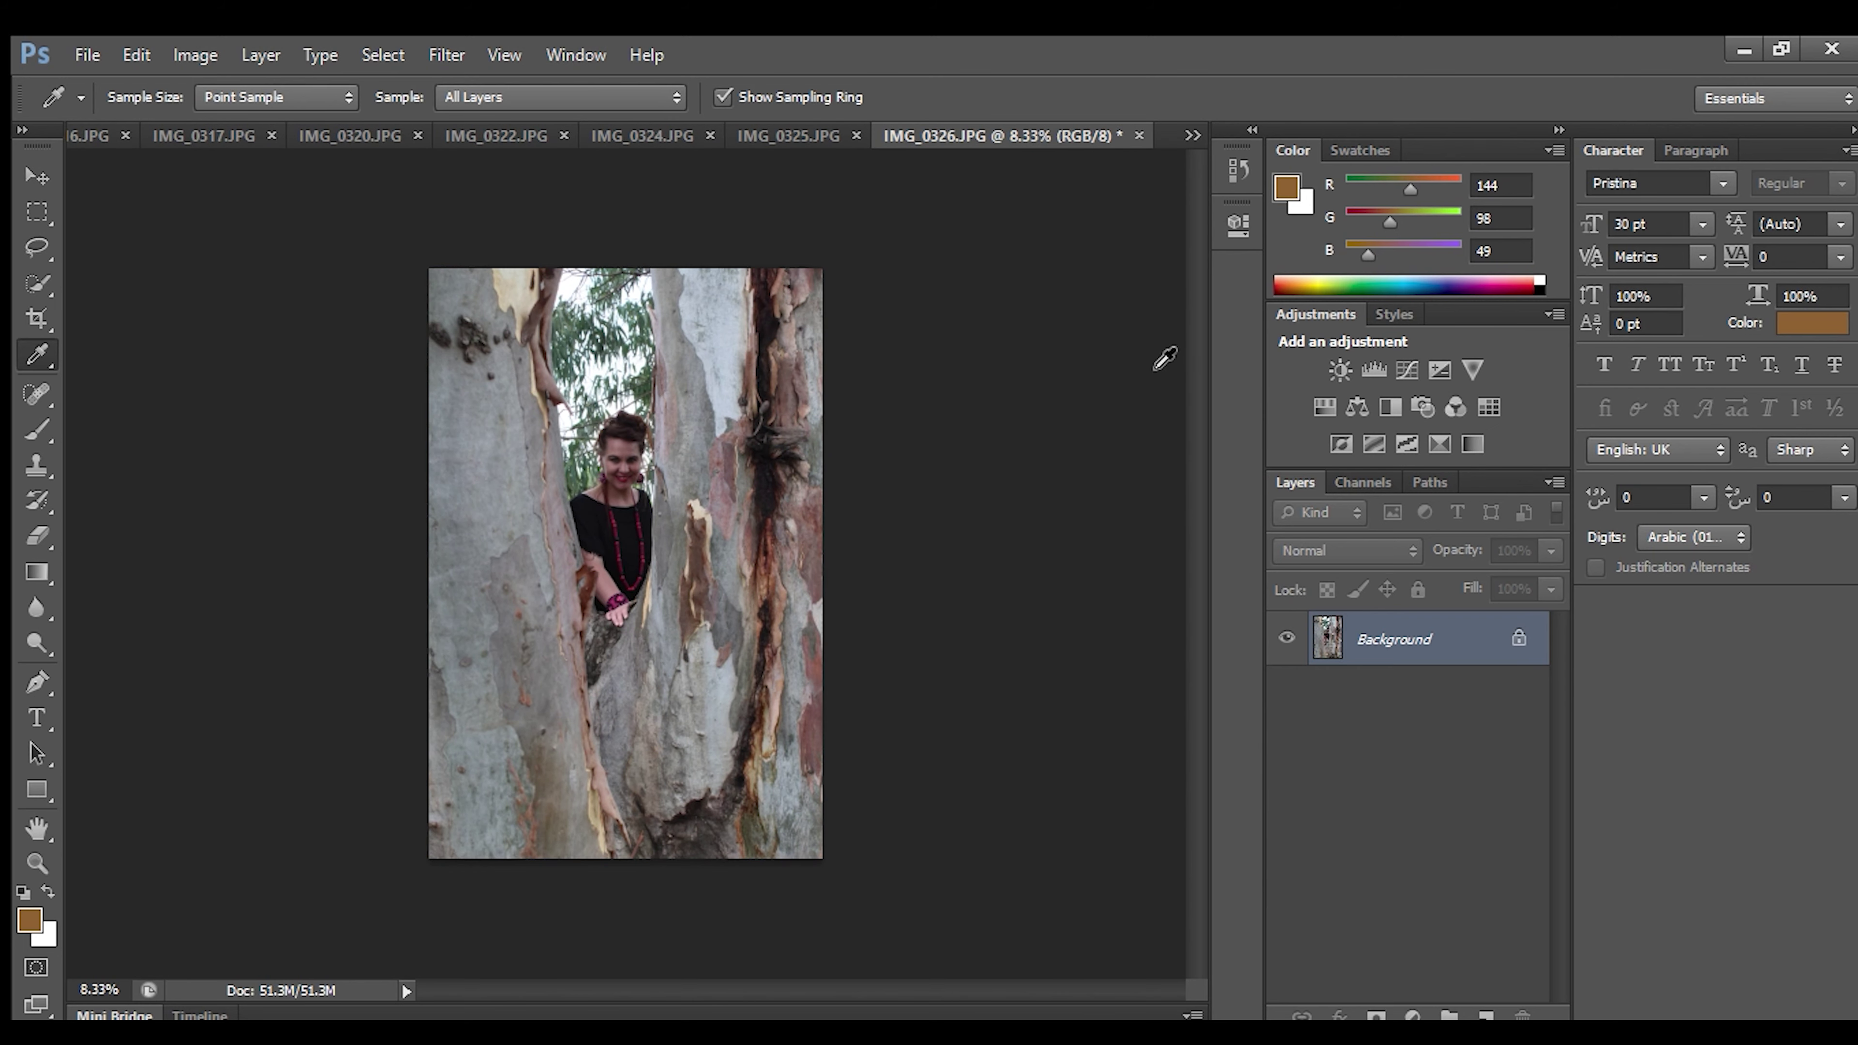
left_click(766, 126)
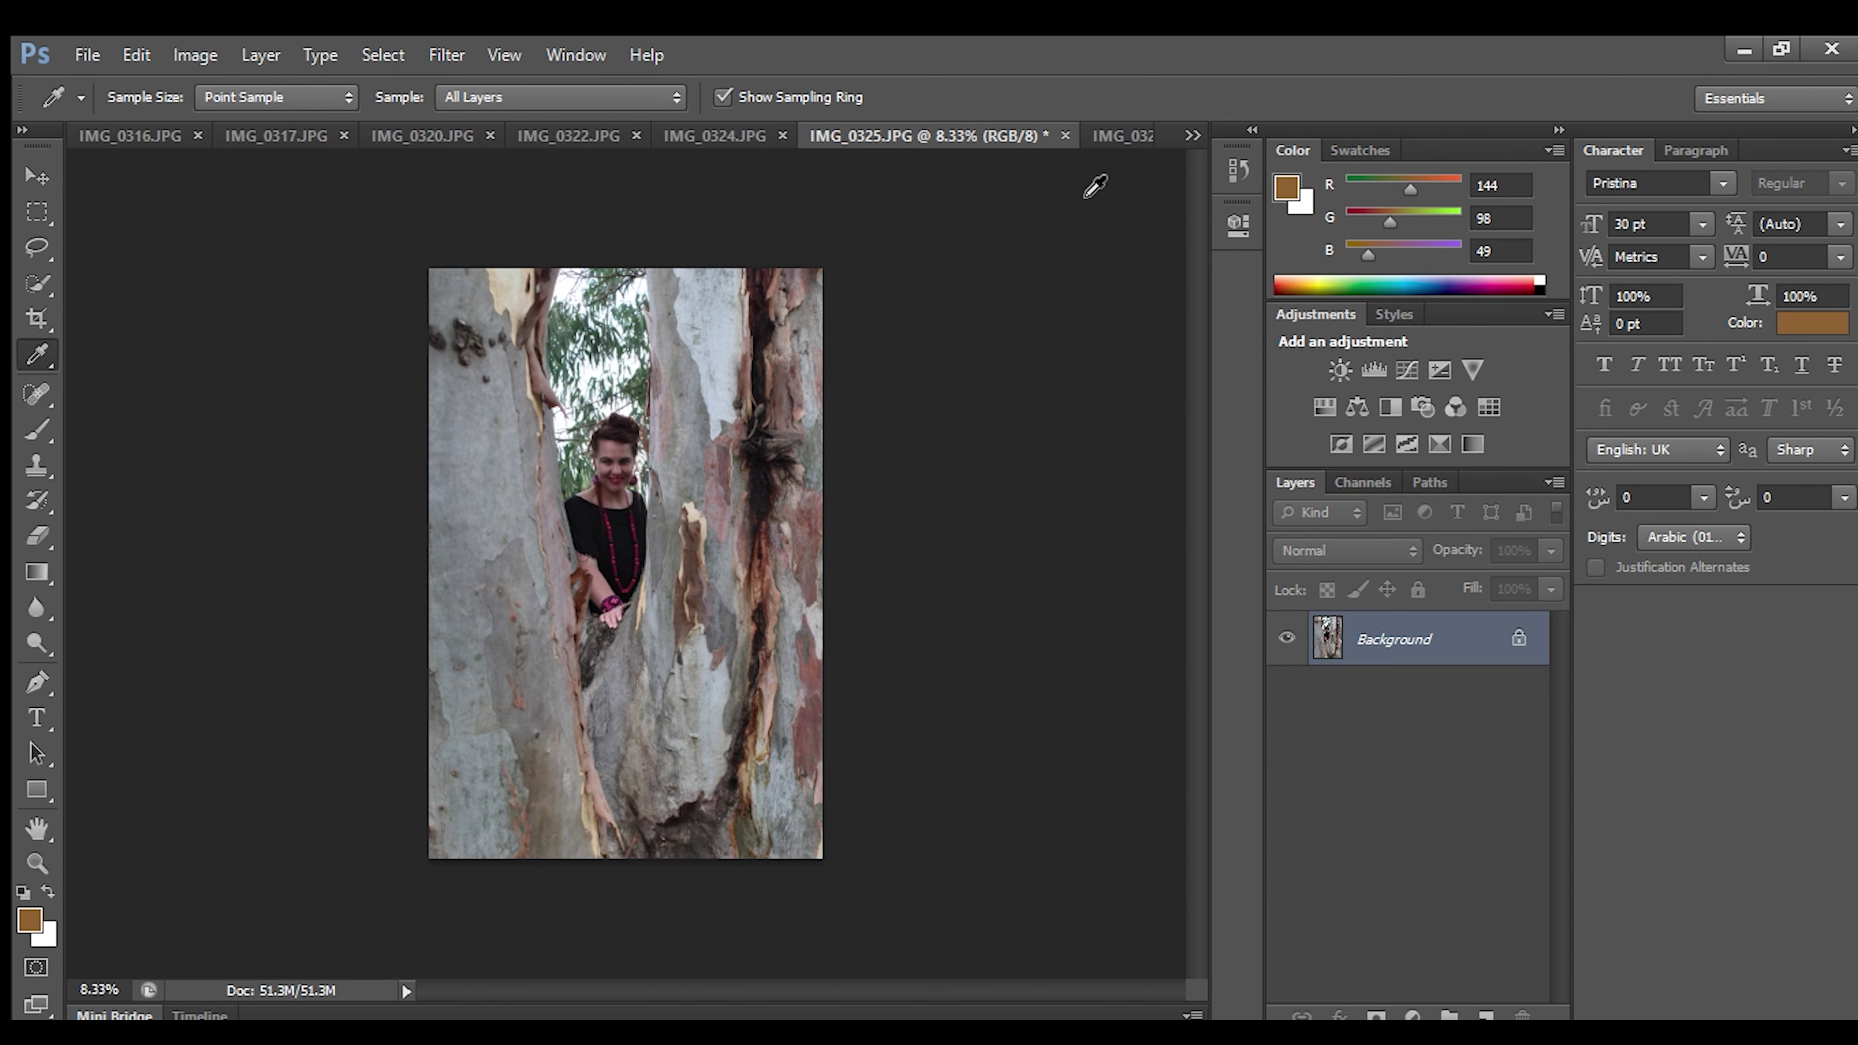
left_click(1105, 133)
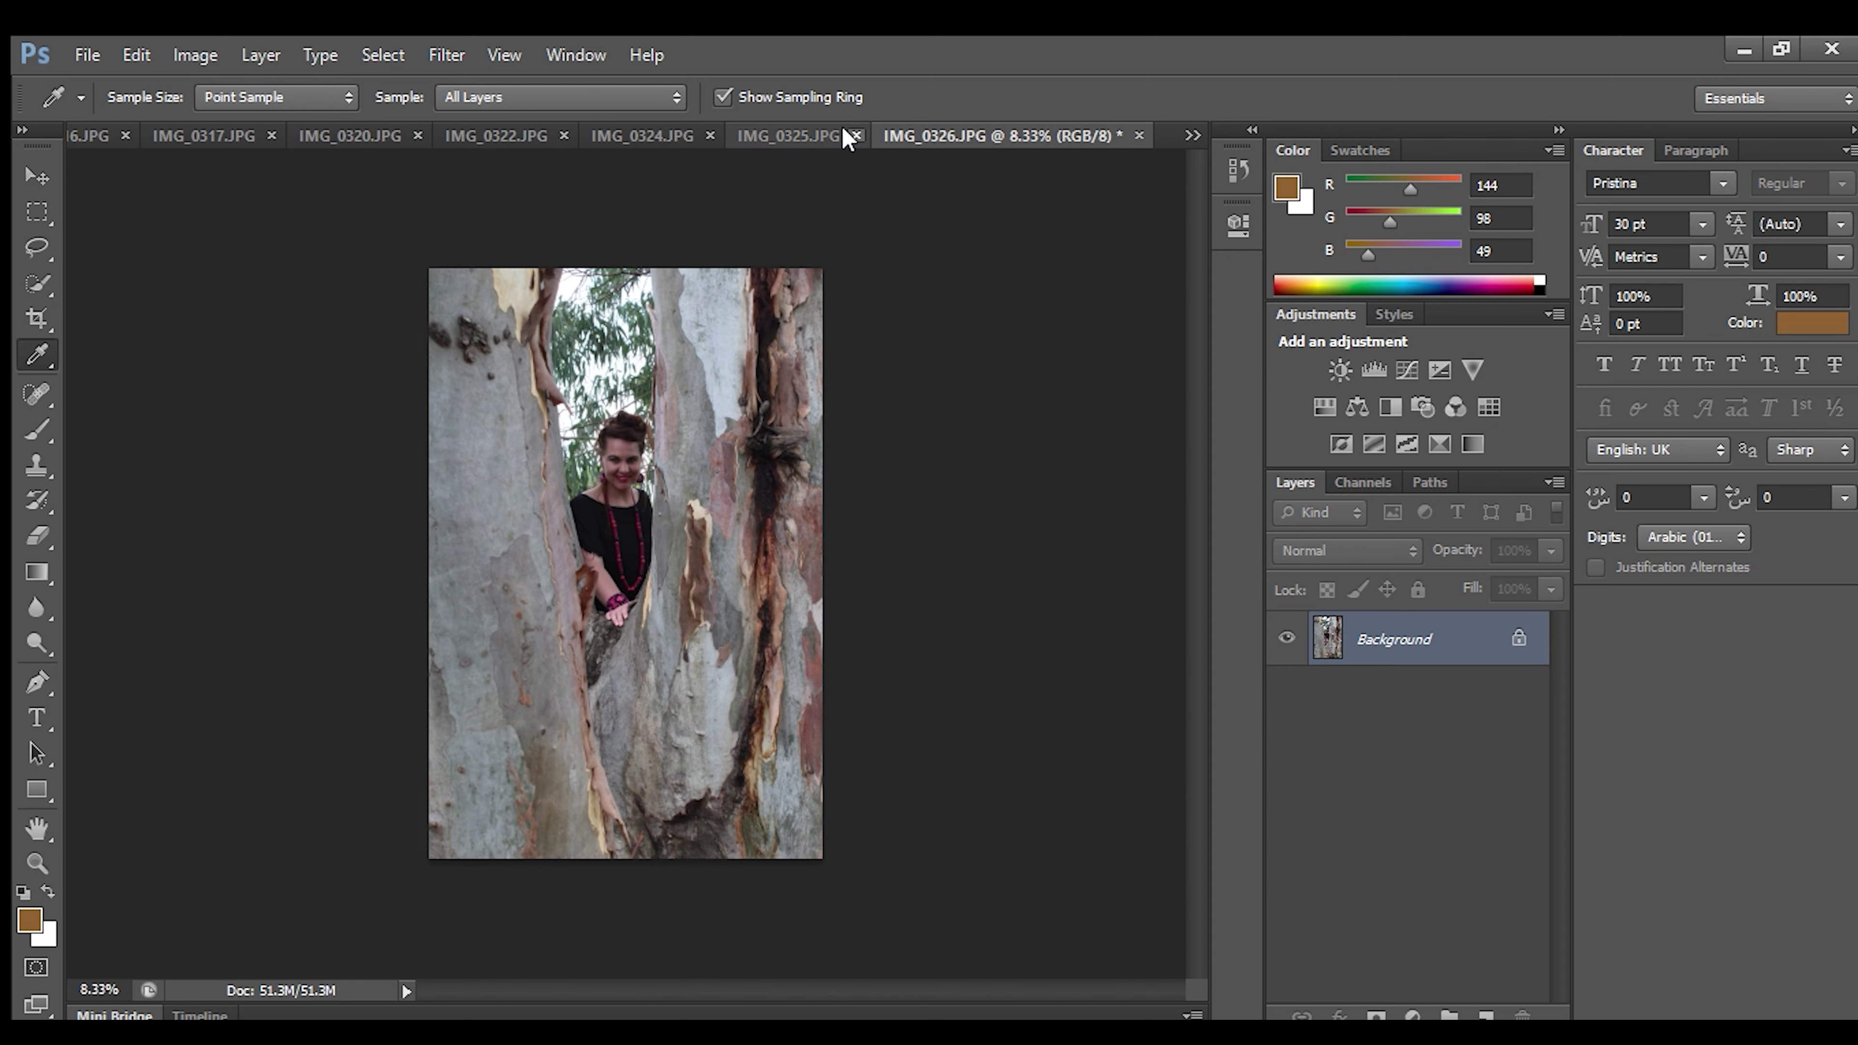
key("ctrl+Tab")
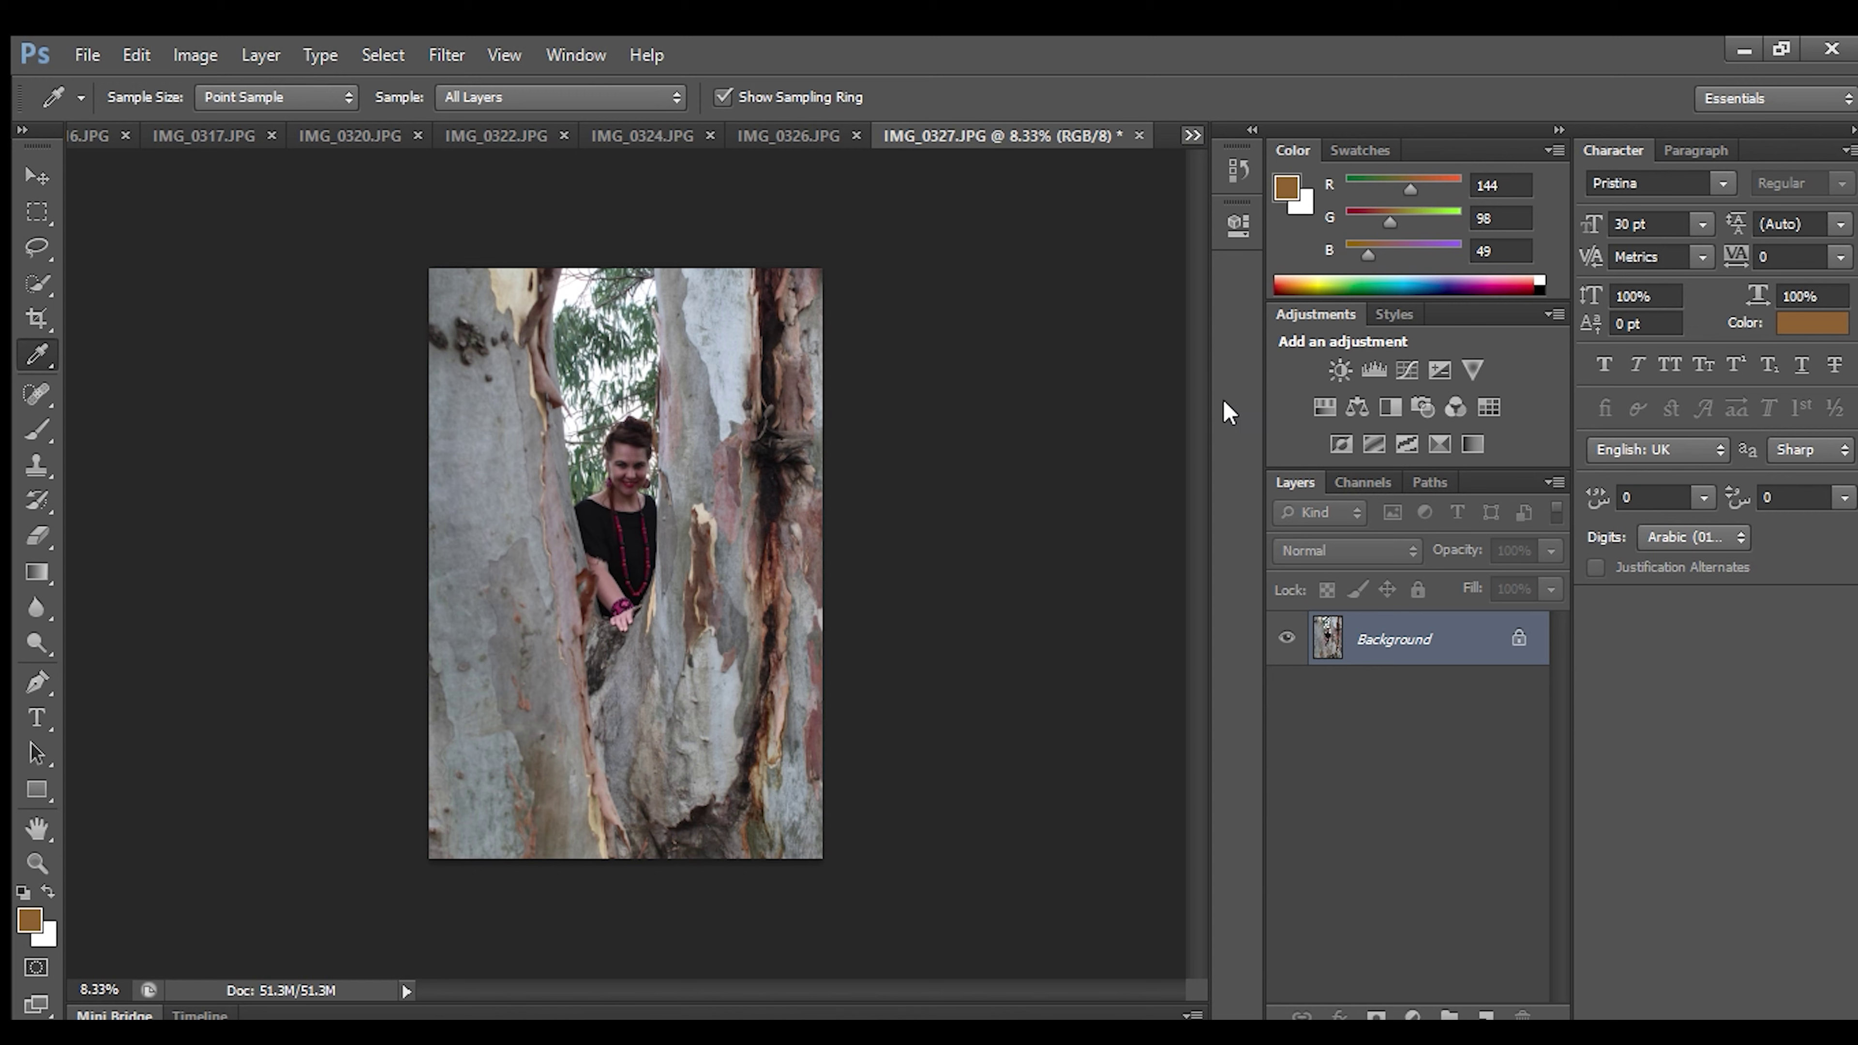
Compare IMG_0326.JPG with IMG_0327.JPG and close IMG_0327.JPG.
key("ctrl+Tab")
left_click(789, 135)
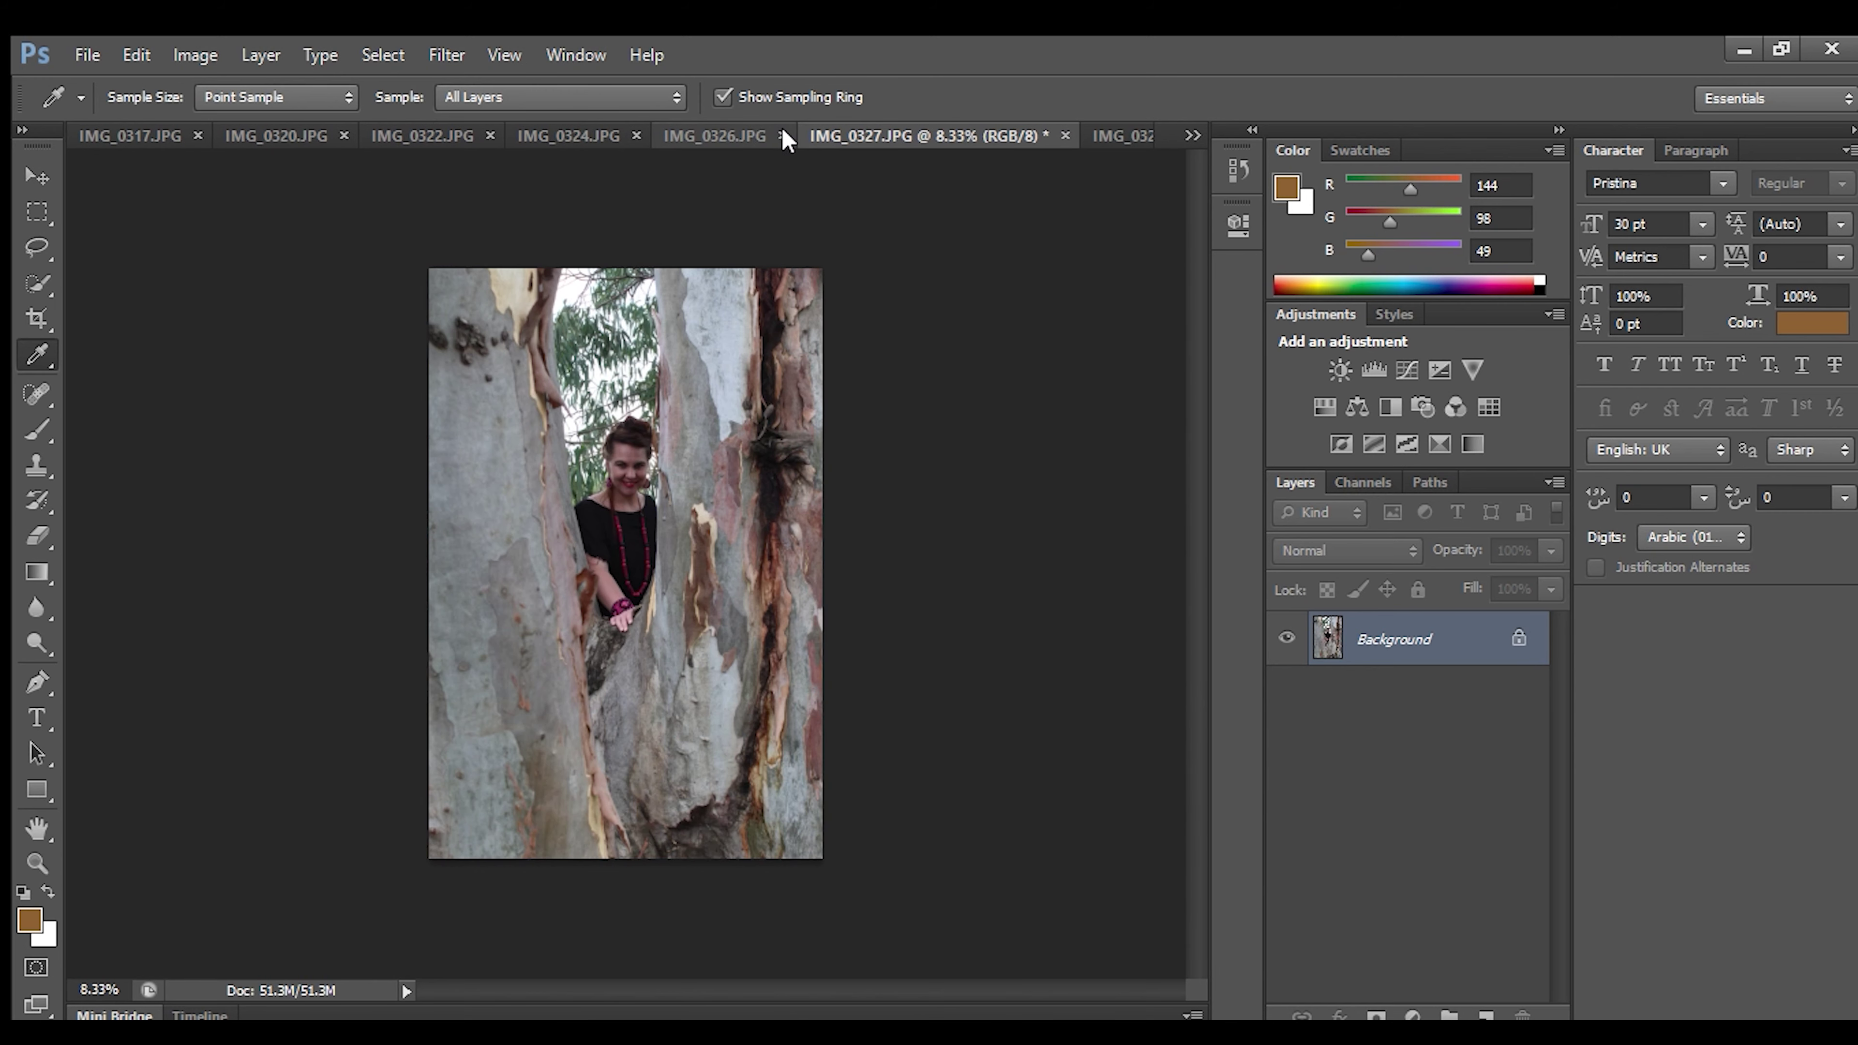
left_click(736, 125)
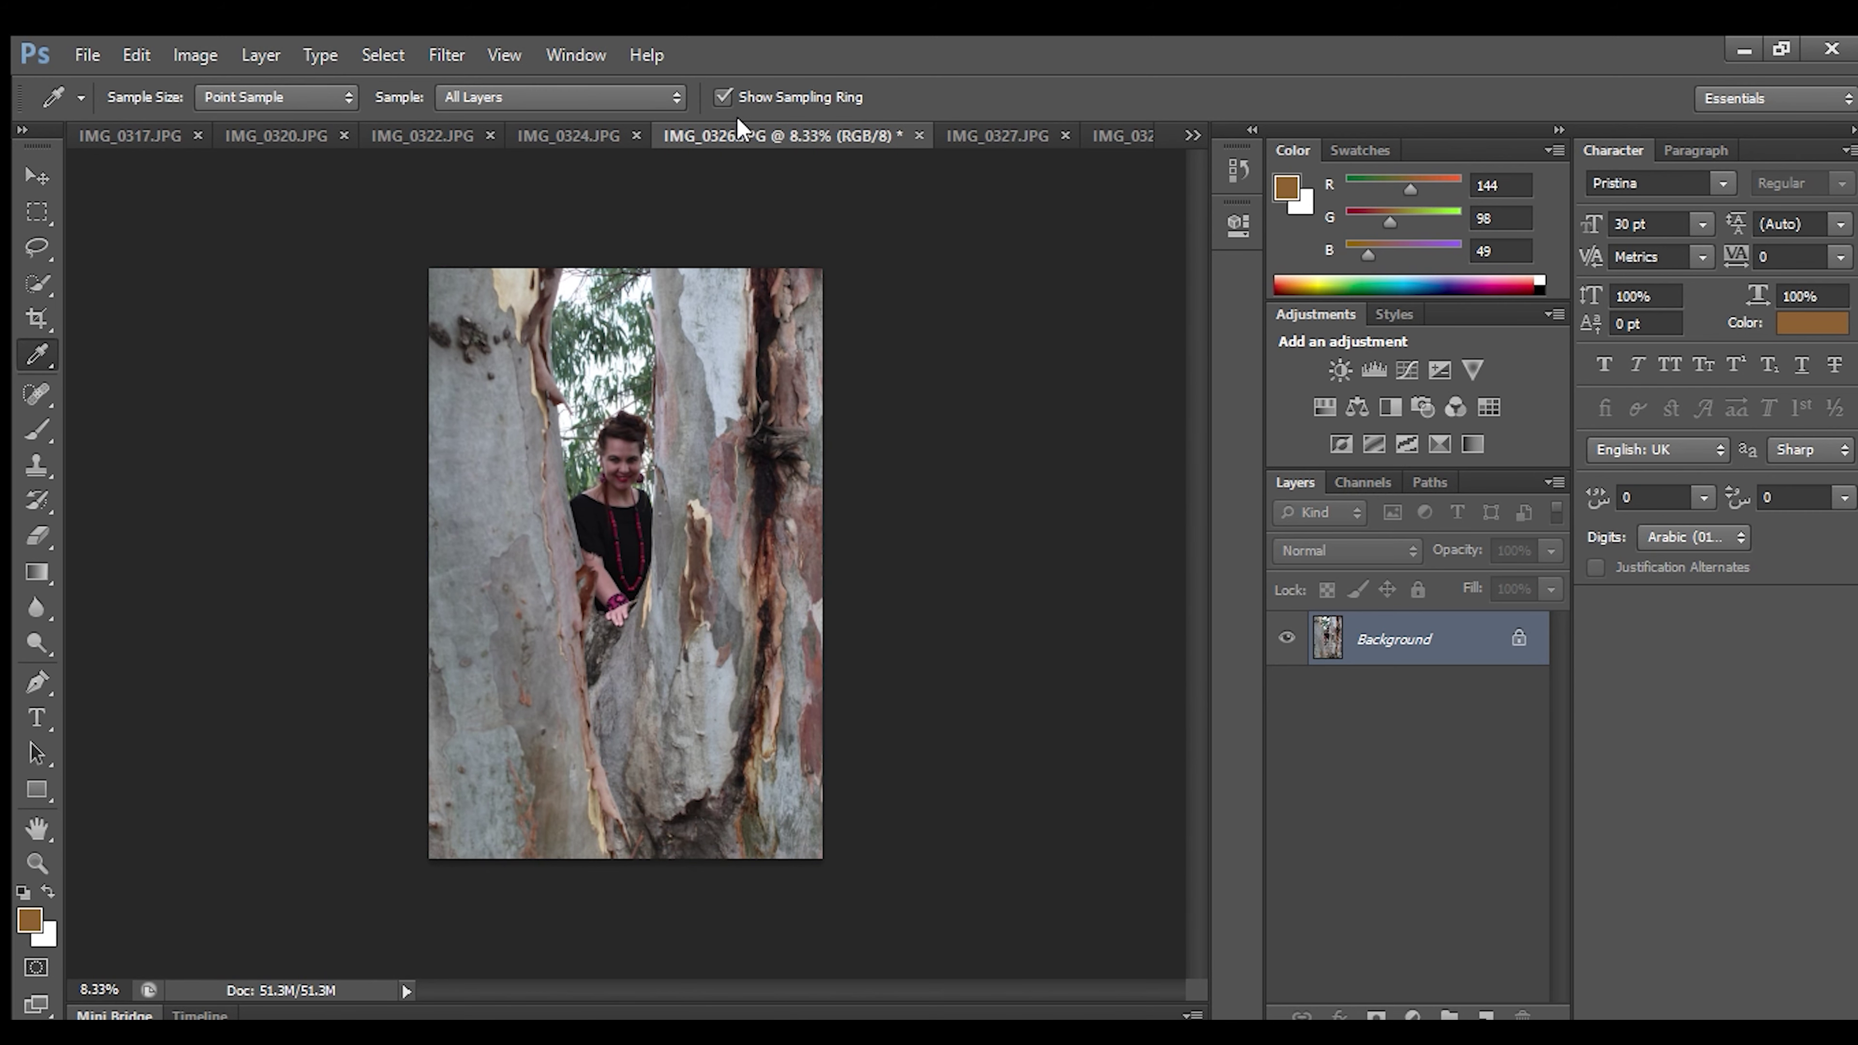
left_click(1002, 137)
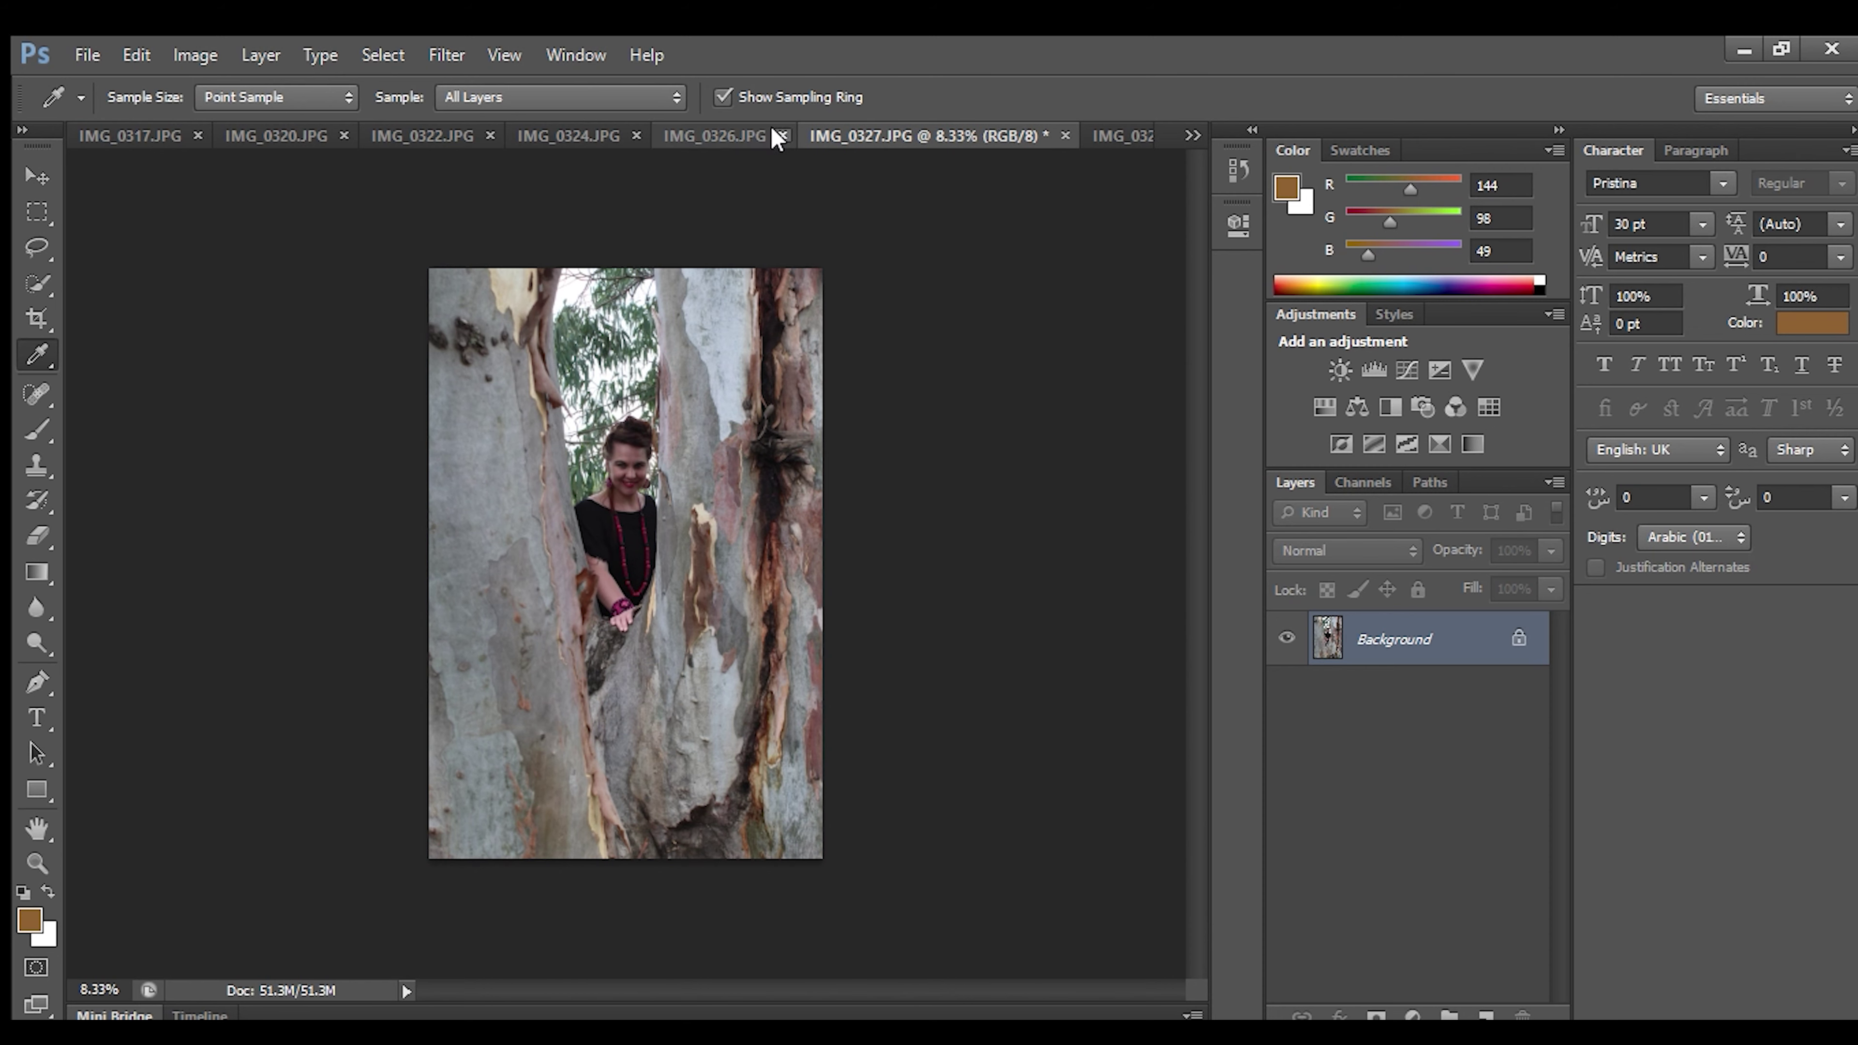
left_click(736, 136)
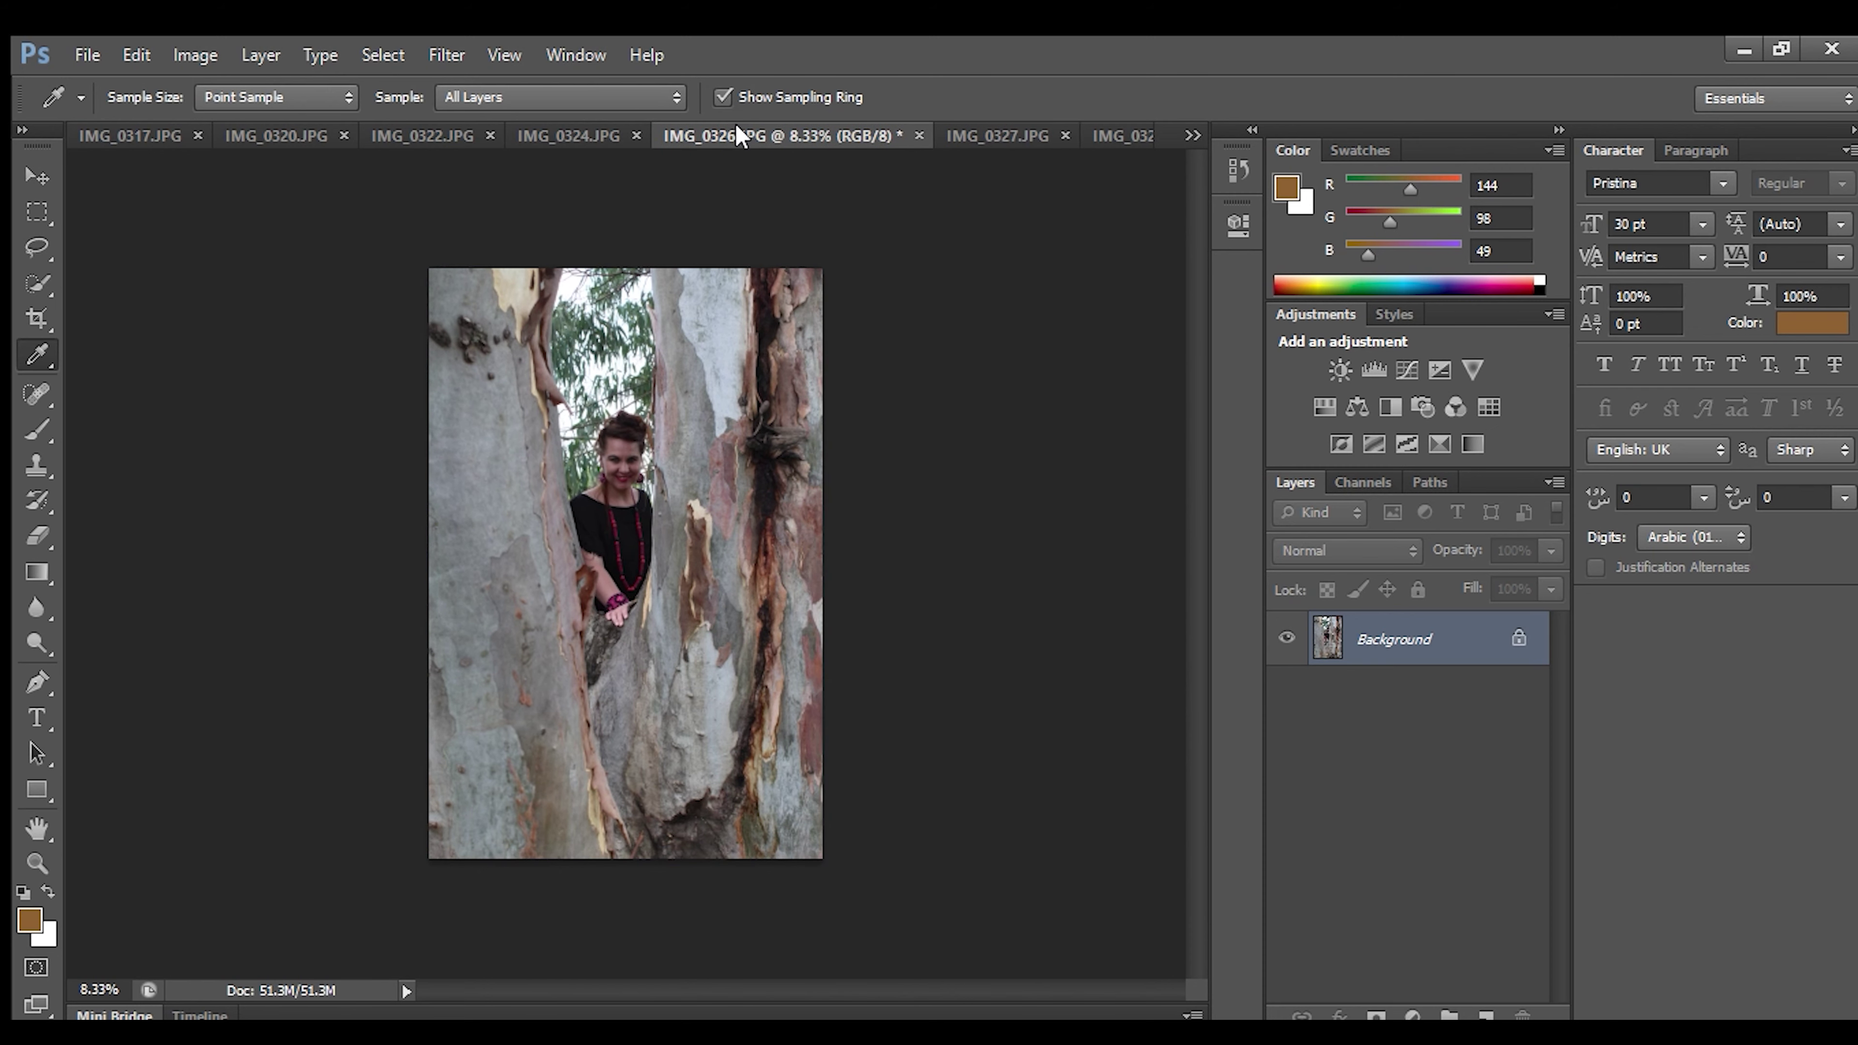
left_click(985, 126)
left_click(1061, 125)
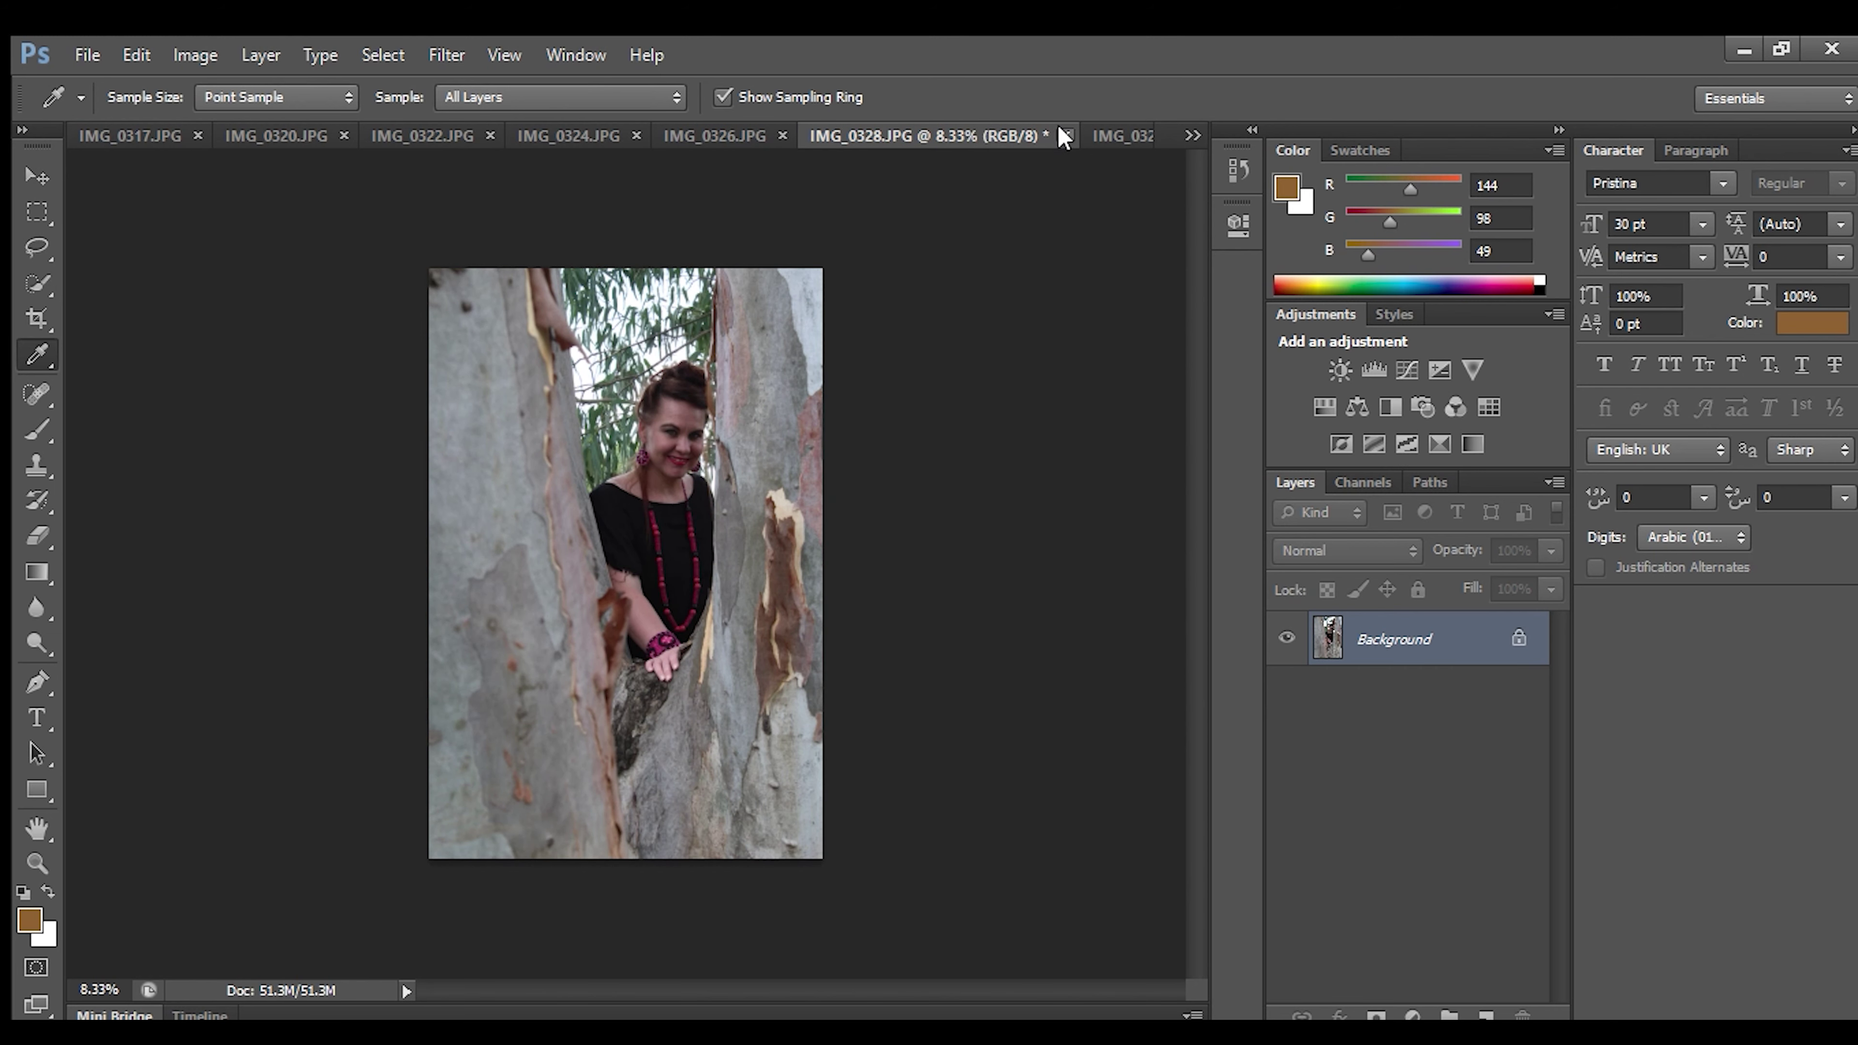
Review the close-up tree shots and close IMG_0328.JPG, IMG_0329.JPG and IMG_0331.JPG, keeping IMG_0330.JPG open.
left_click(1061, 126)
left_click(988, 126)
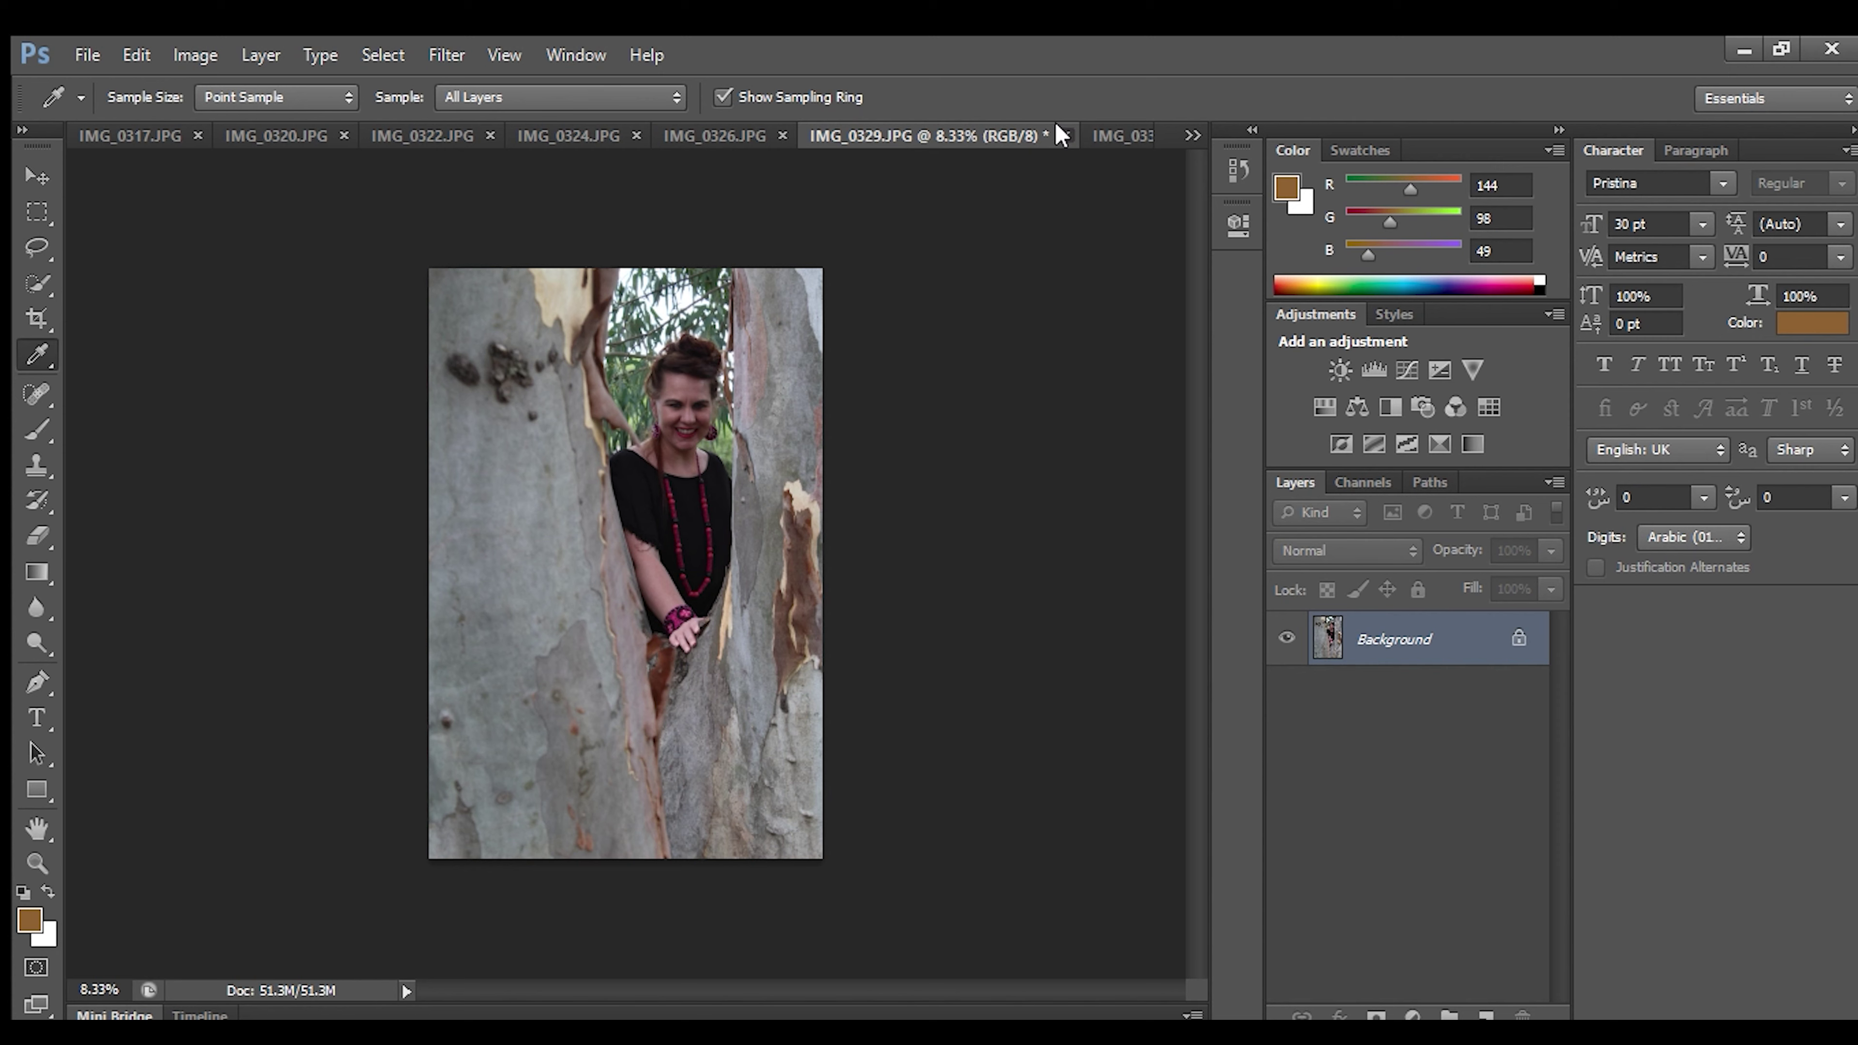
left_click(1059, 126)
left_click(994, 134)
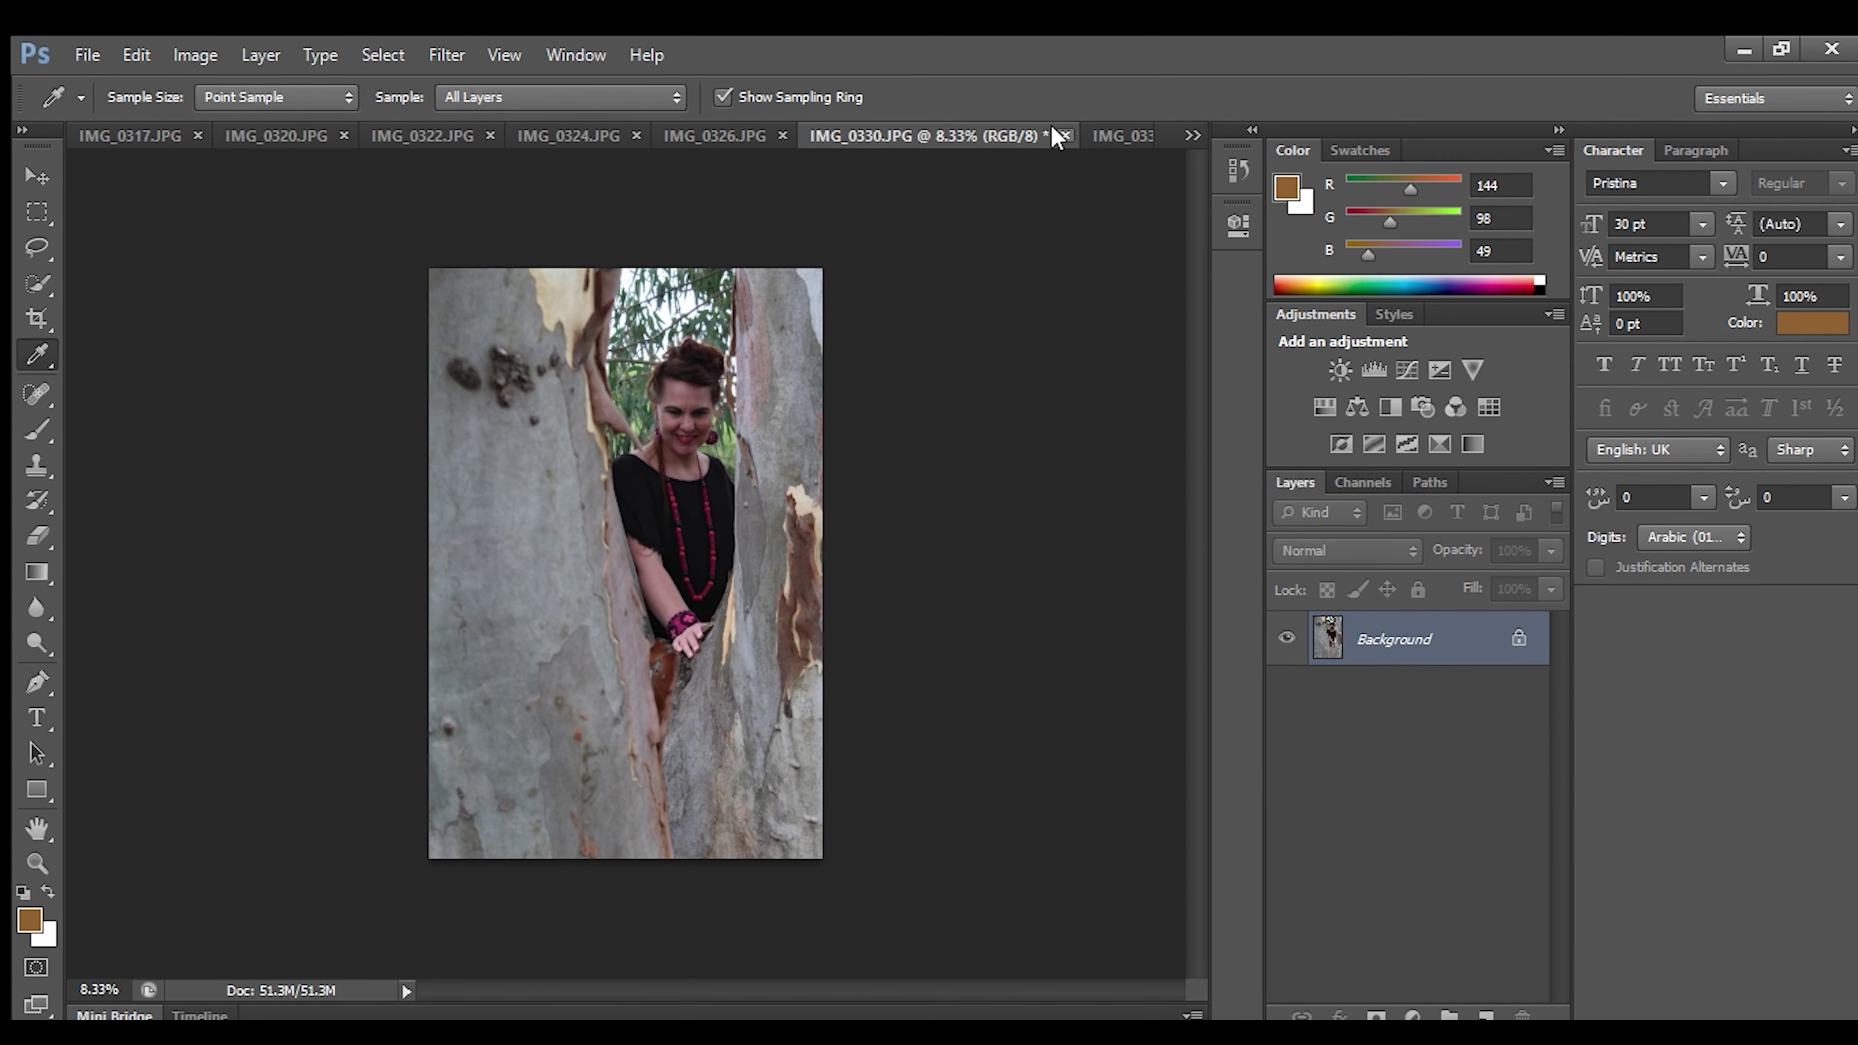
left_click(1105, 129)
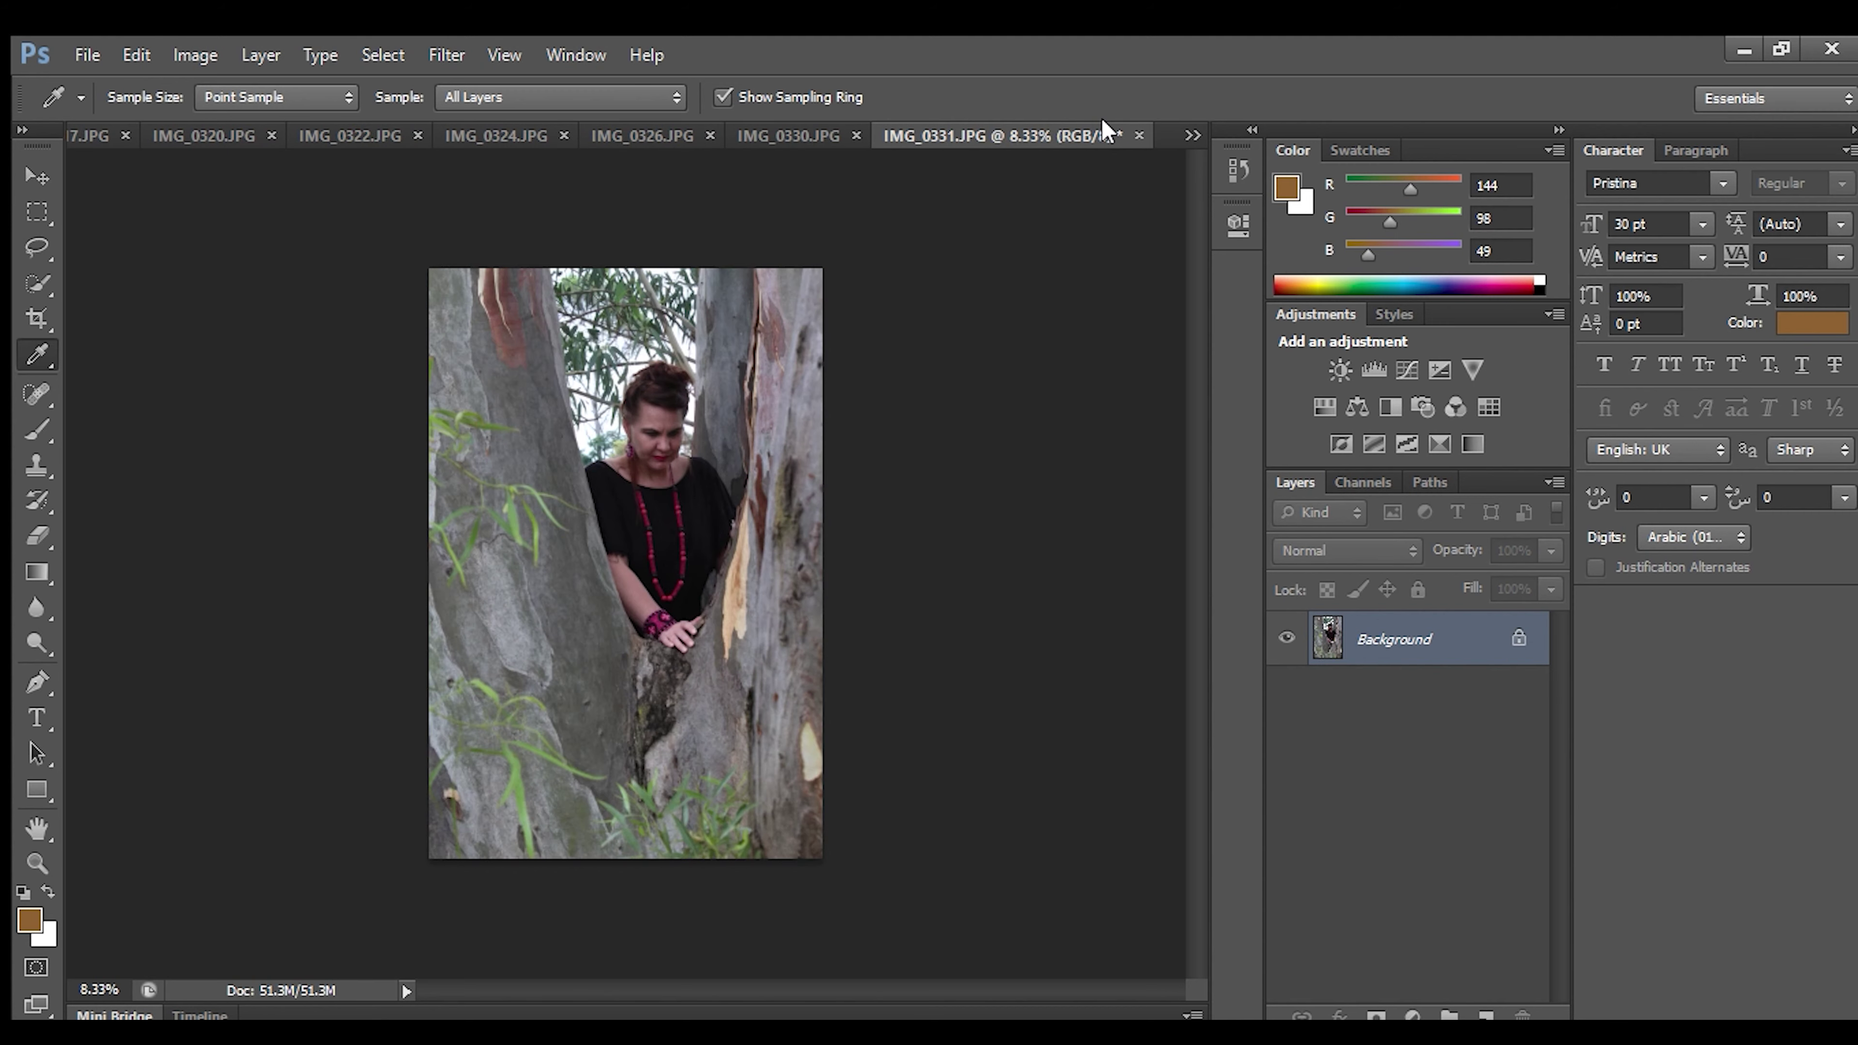
left_click(1136, 133)
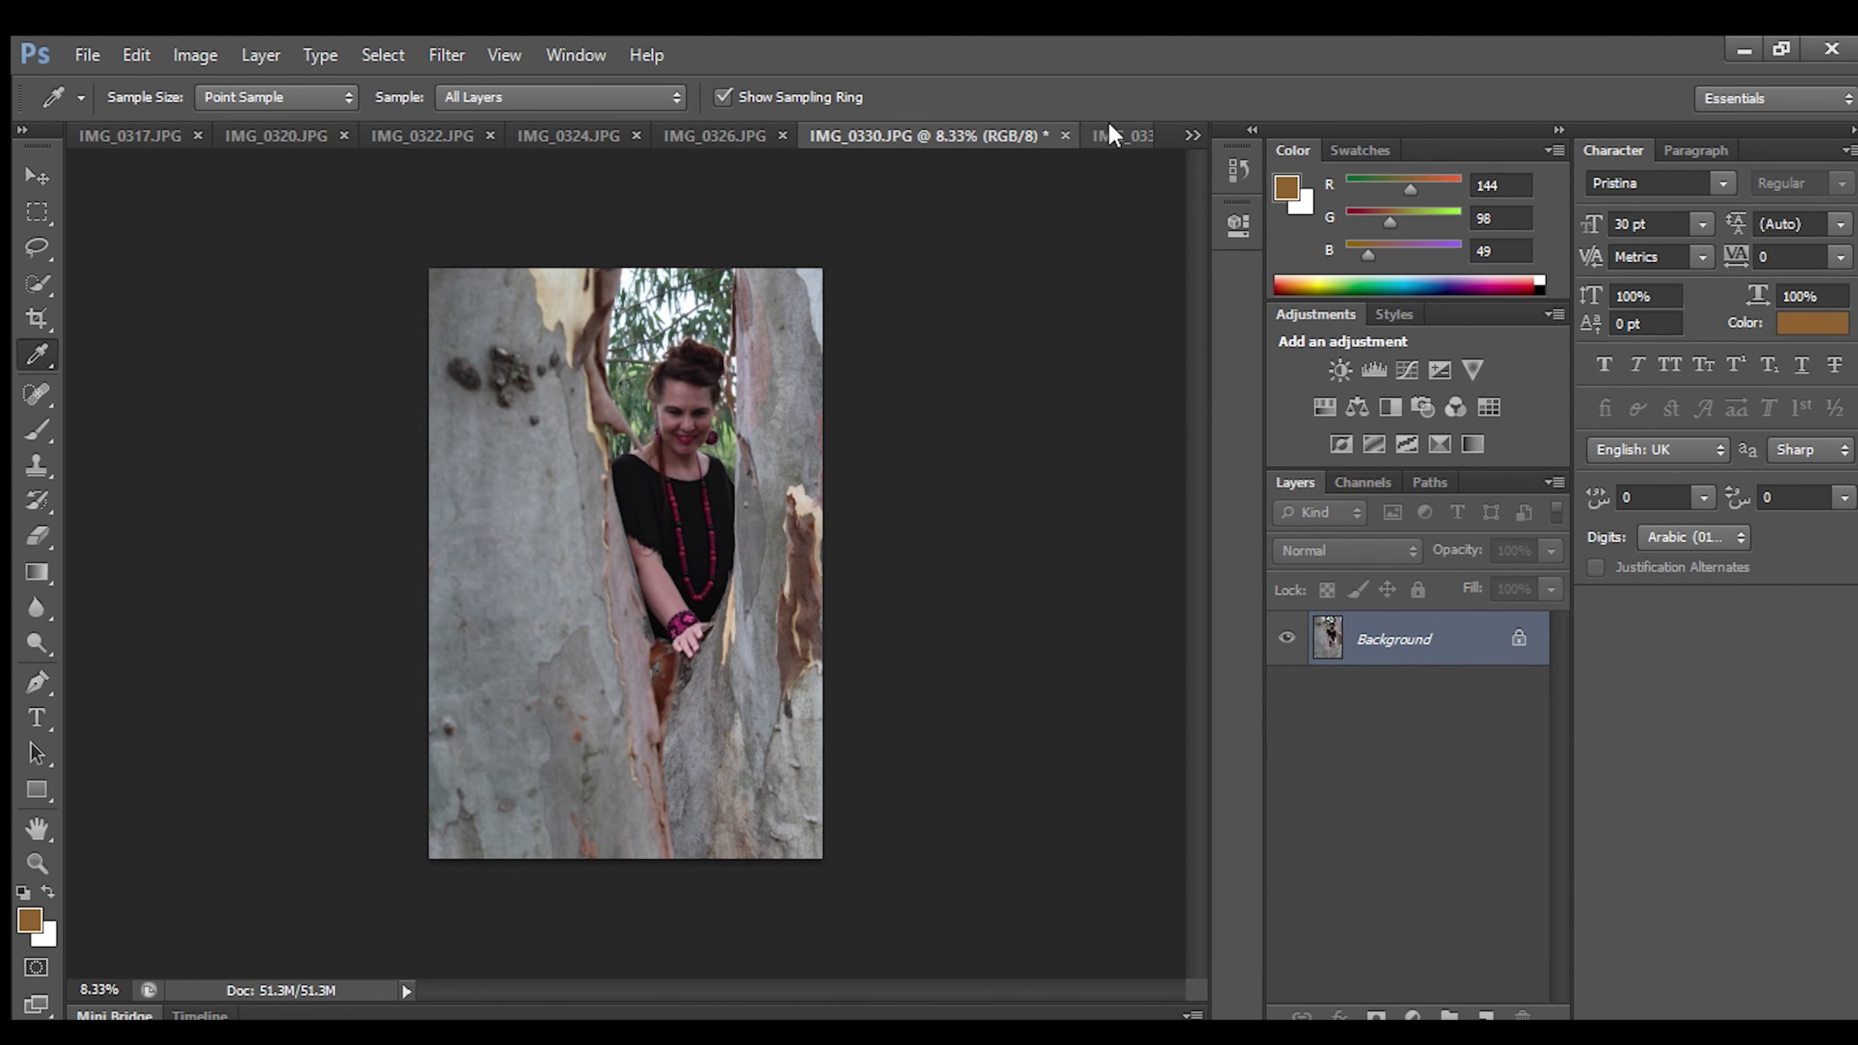
Compare the tree poses in IMG_0332.JPG and IMG_0333.JPG.
left_click(1112, 134)
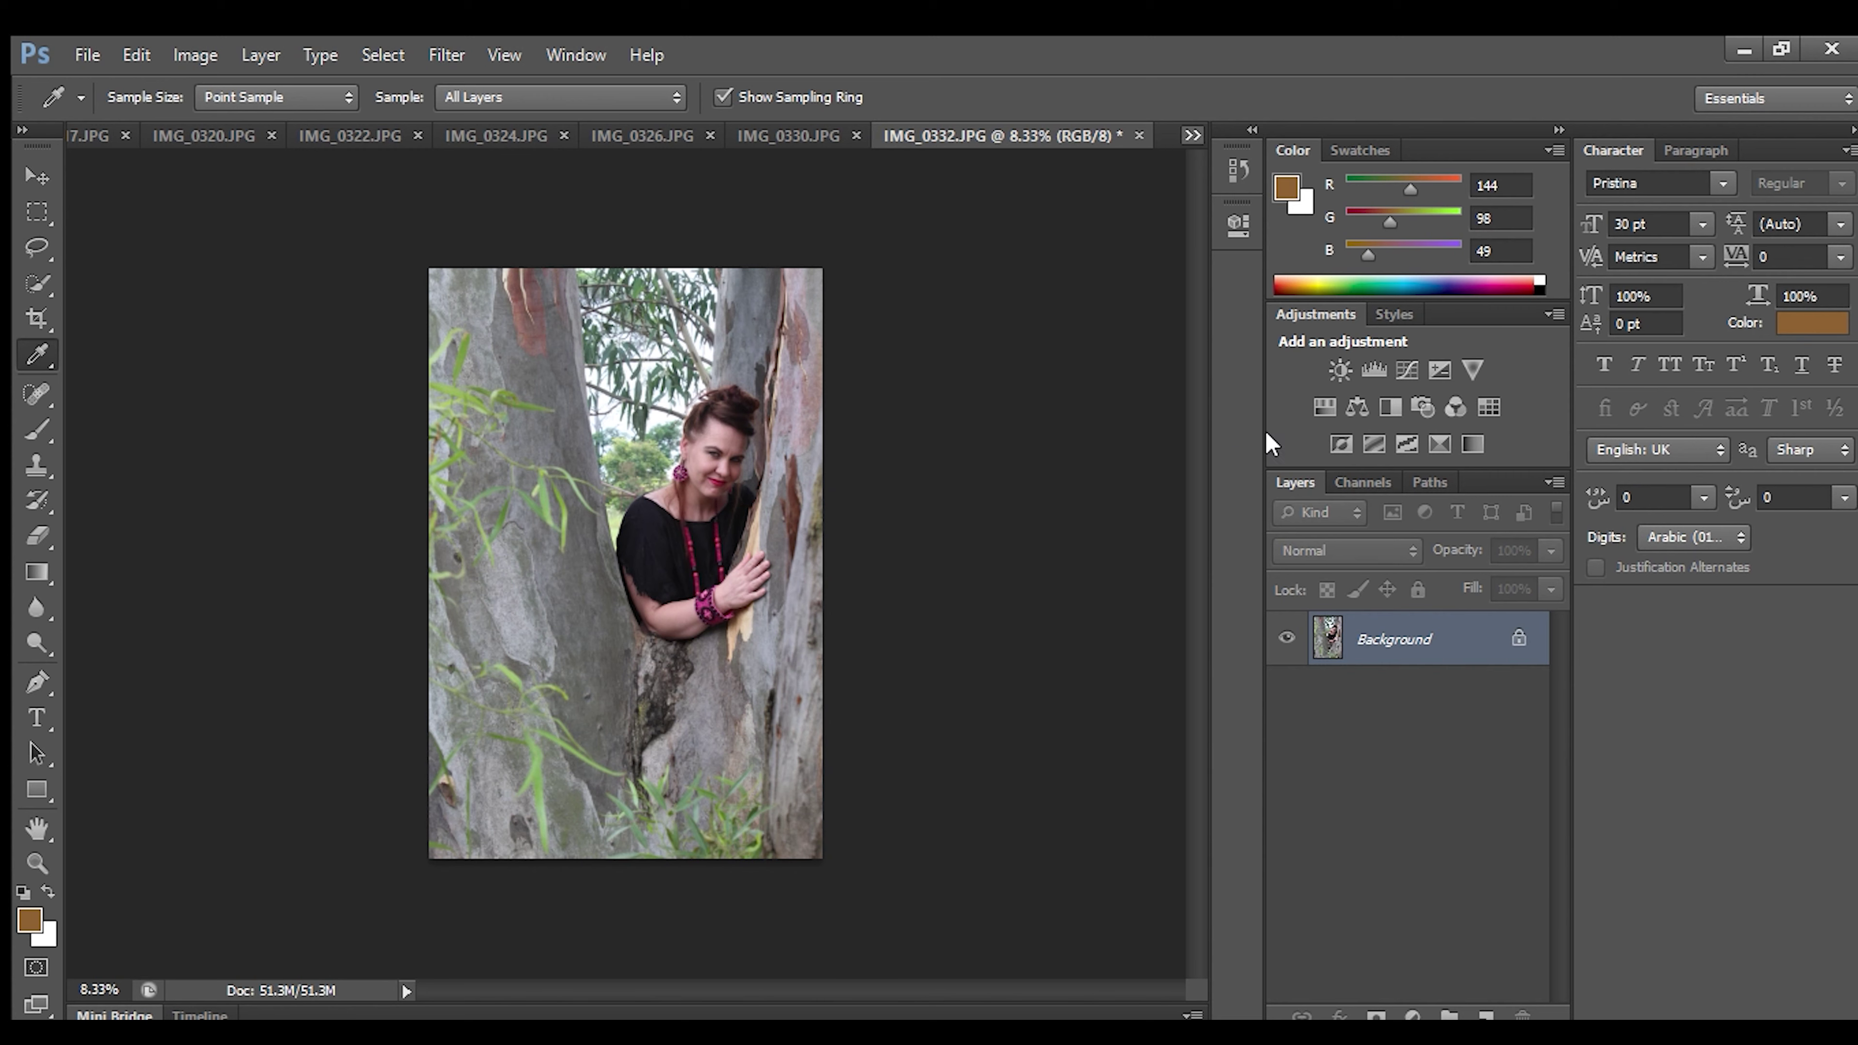
key("ctrl+Tab")
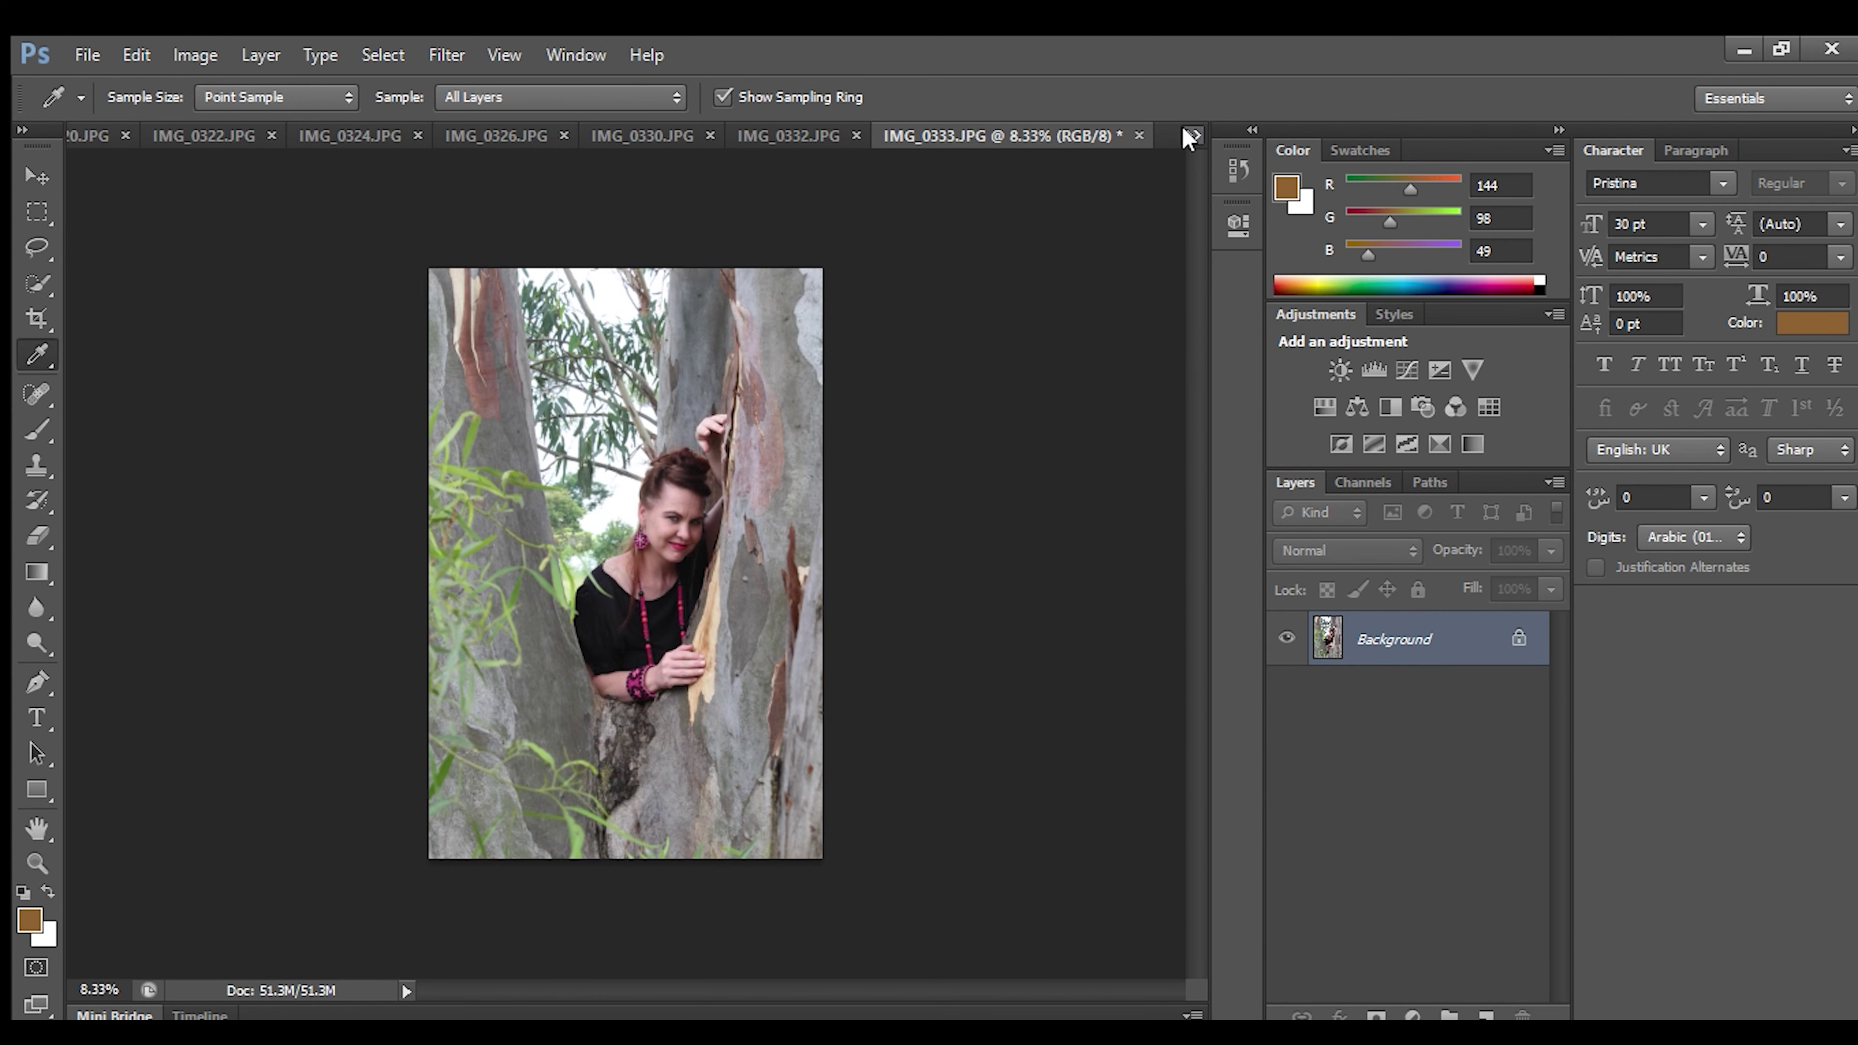
key("ctrl+Tab")
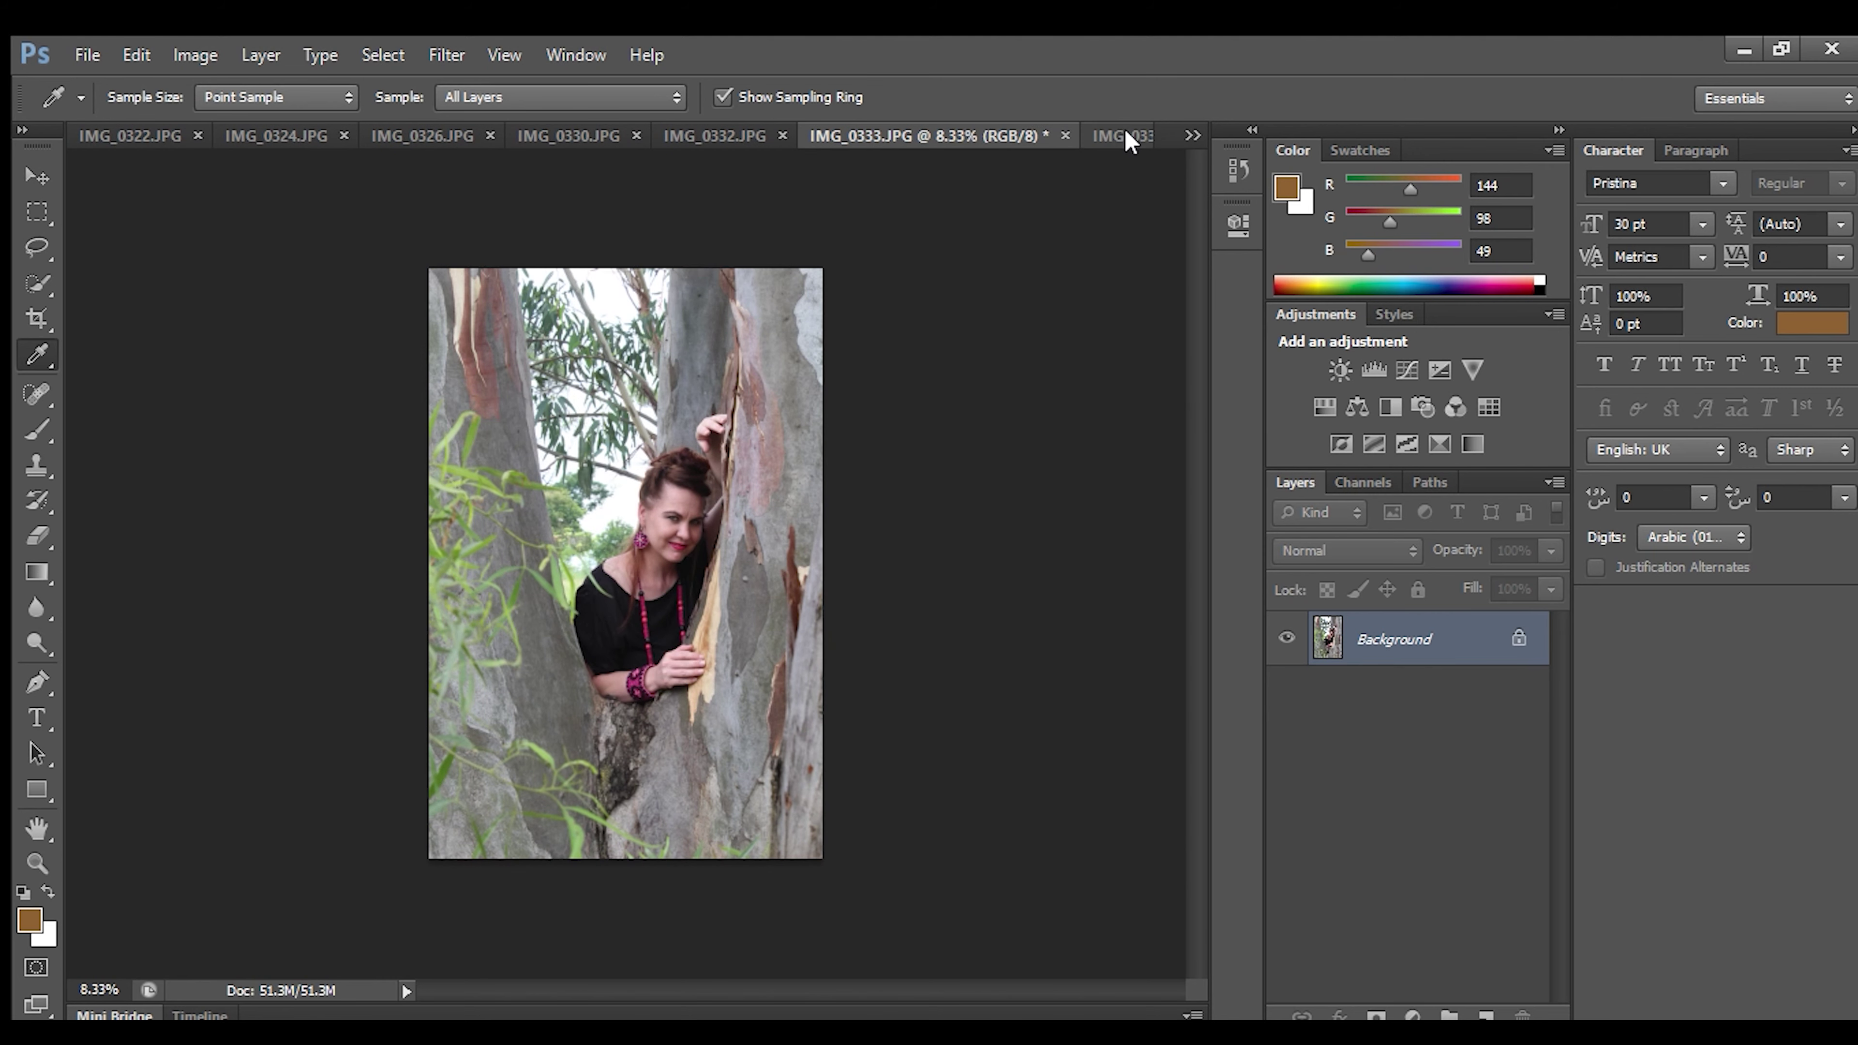
key("ctrl+Tab")
left_click(789, 133)
left_click(693, 136)
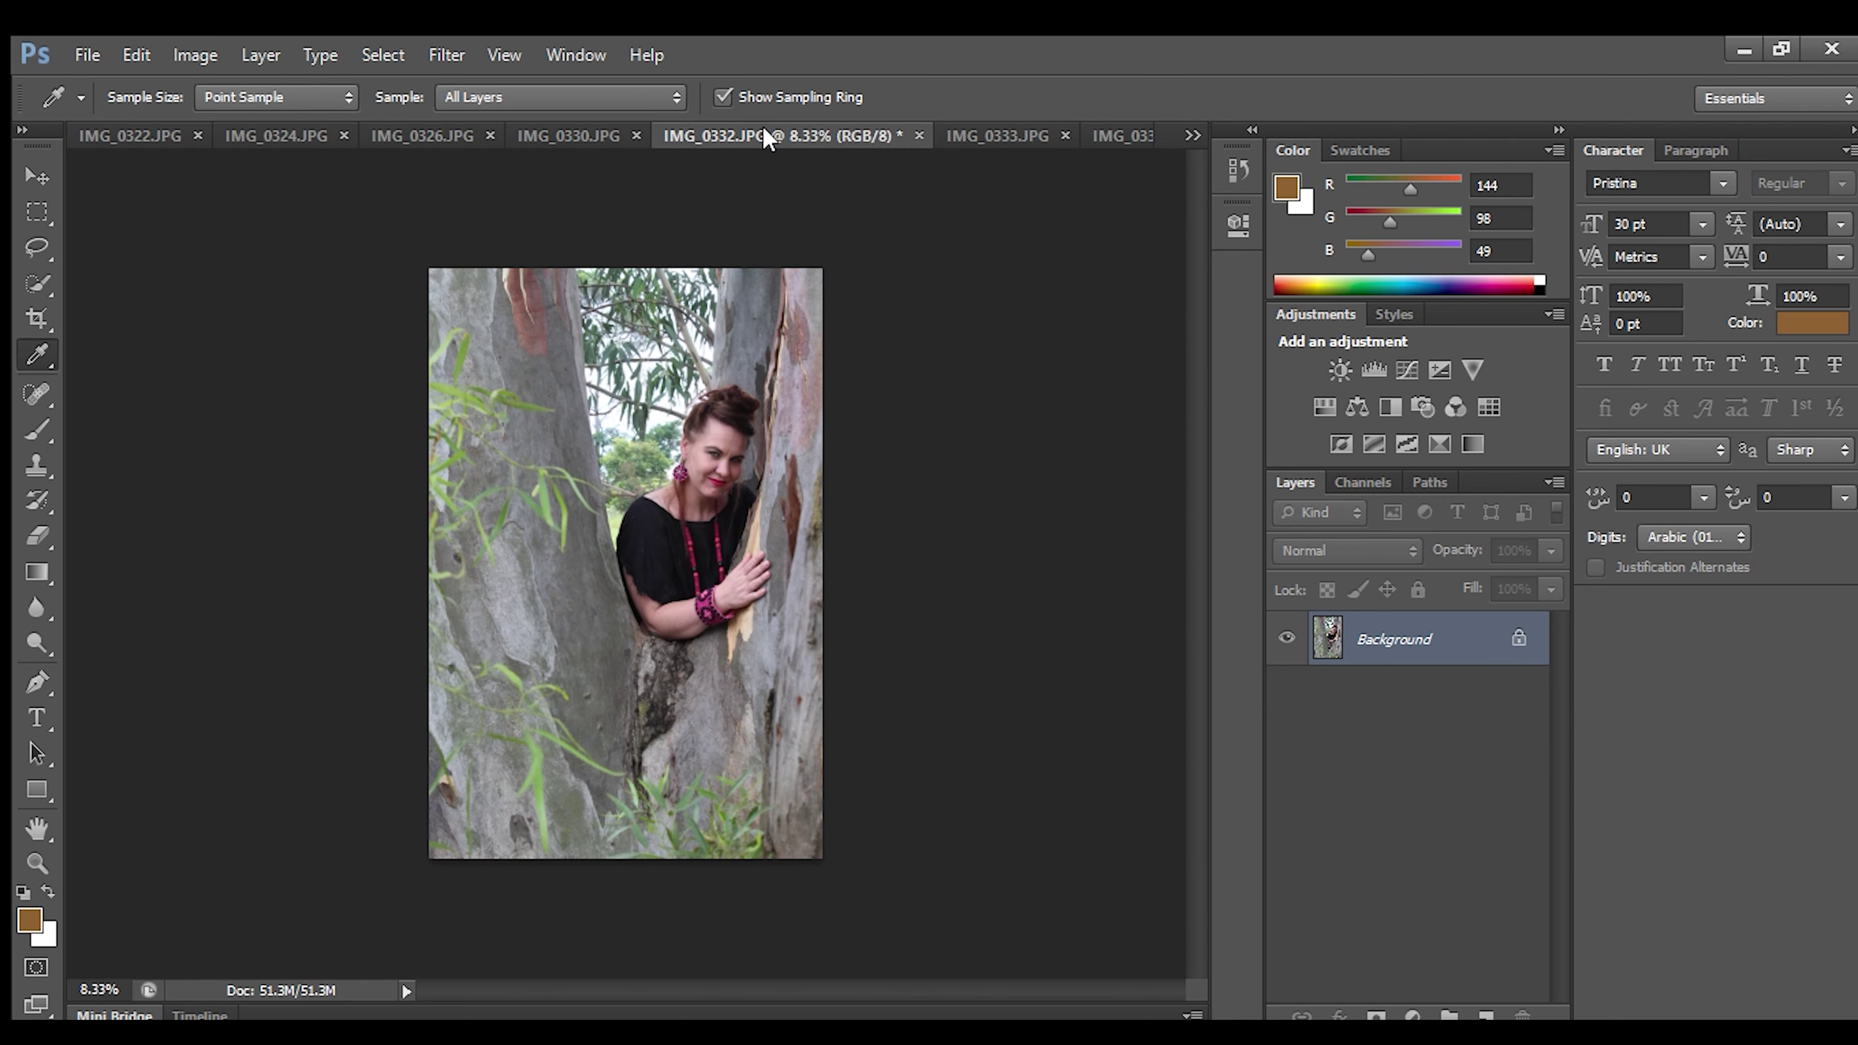
left_click(1006, 134)
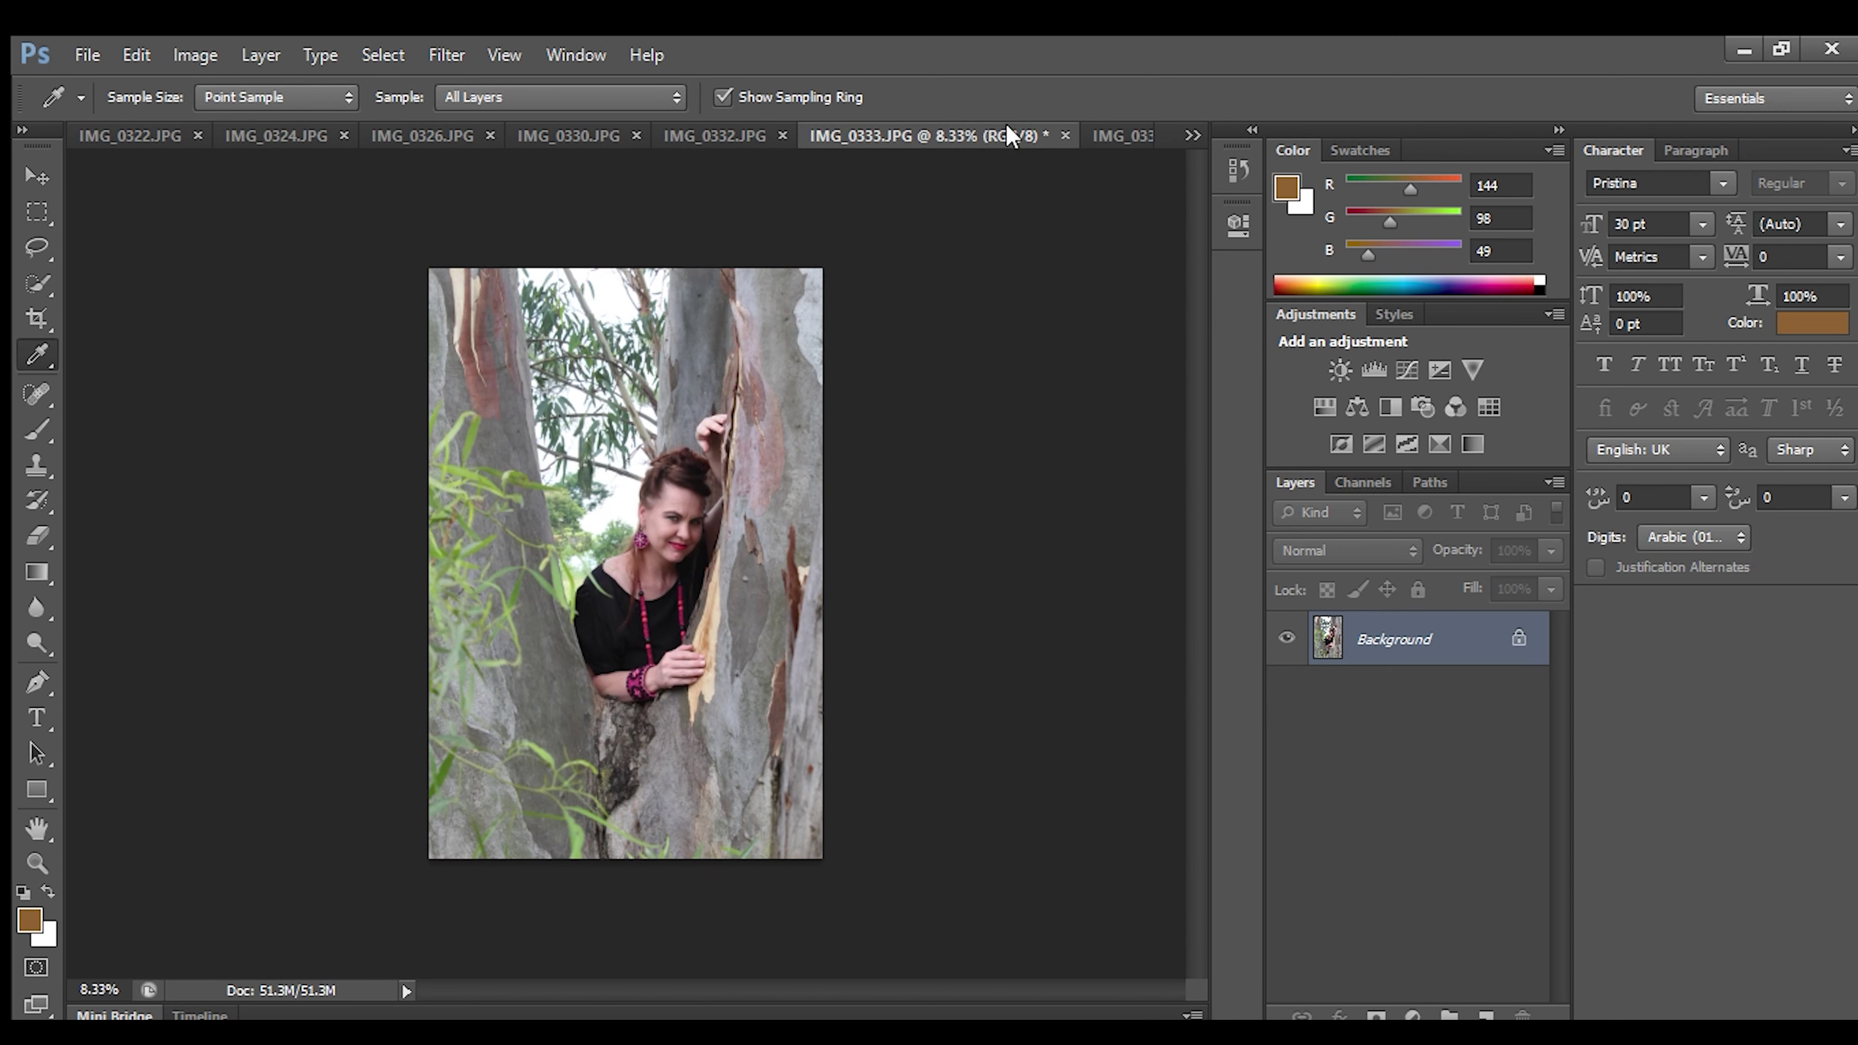
Compare IMG_0335.JPG with IMG_0336.JPG and return to IMG_0333.JPG.
left_click(1099, 123)
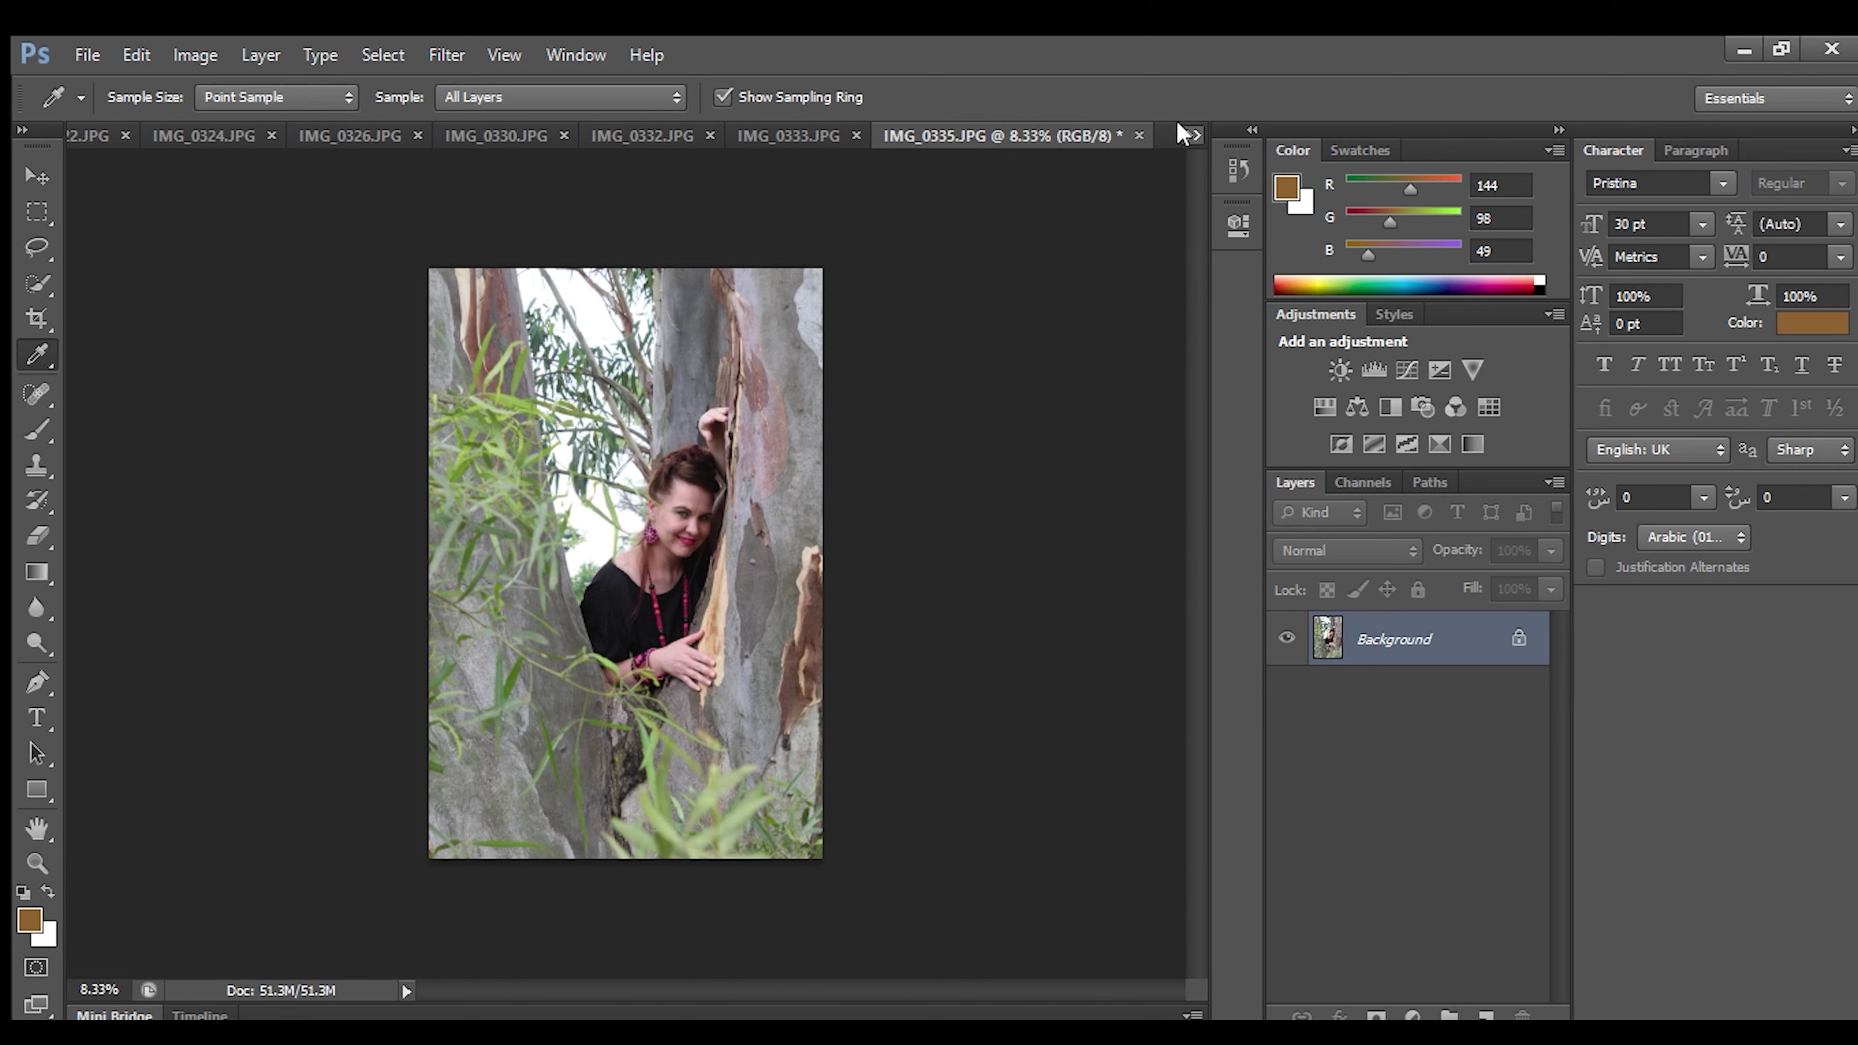
key("ctrl+Tab")
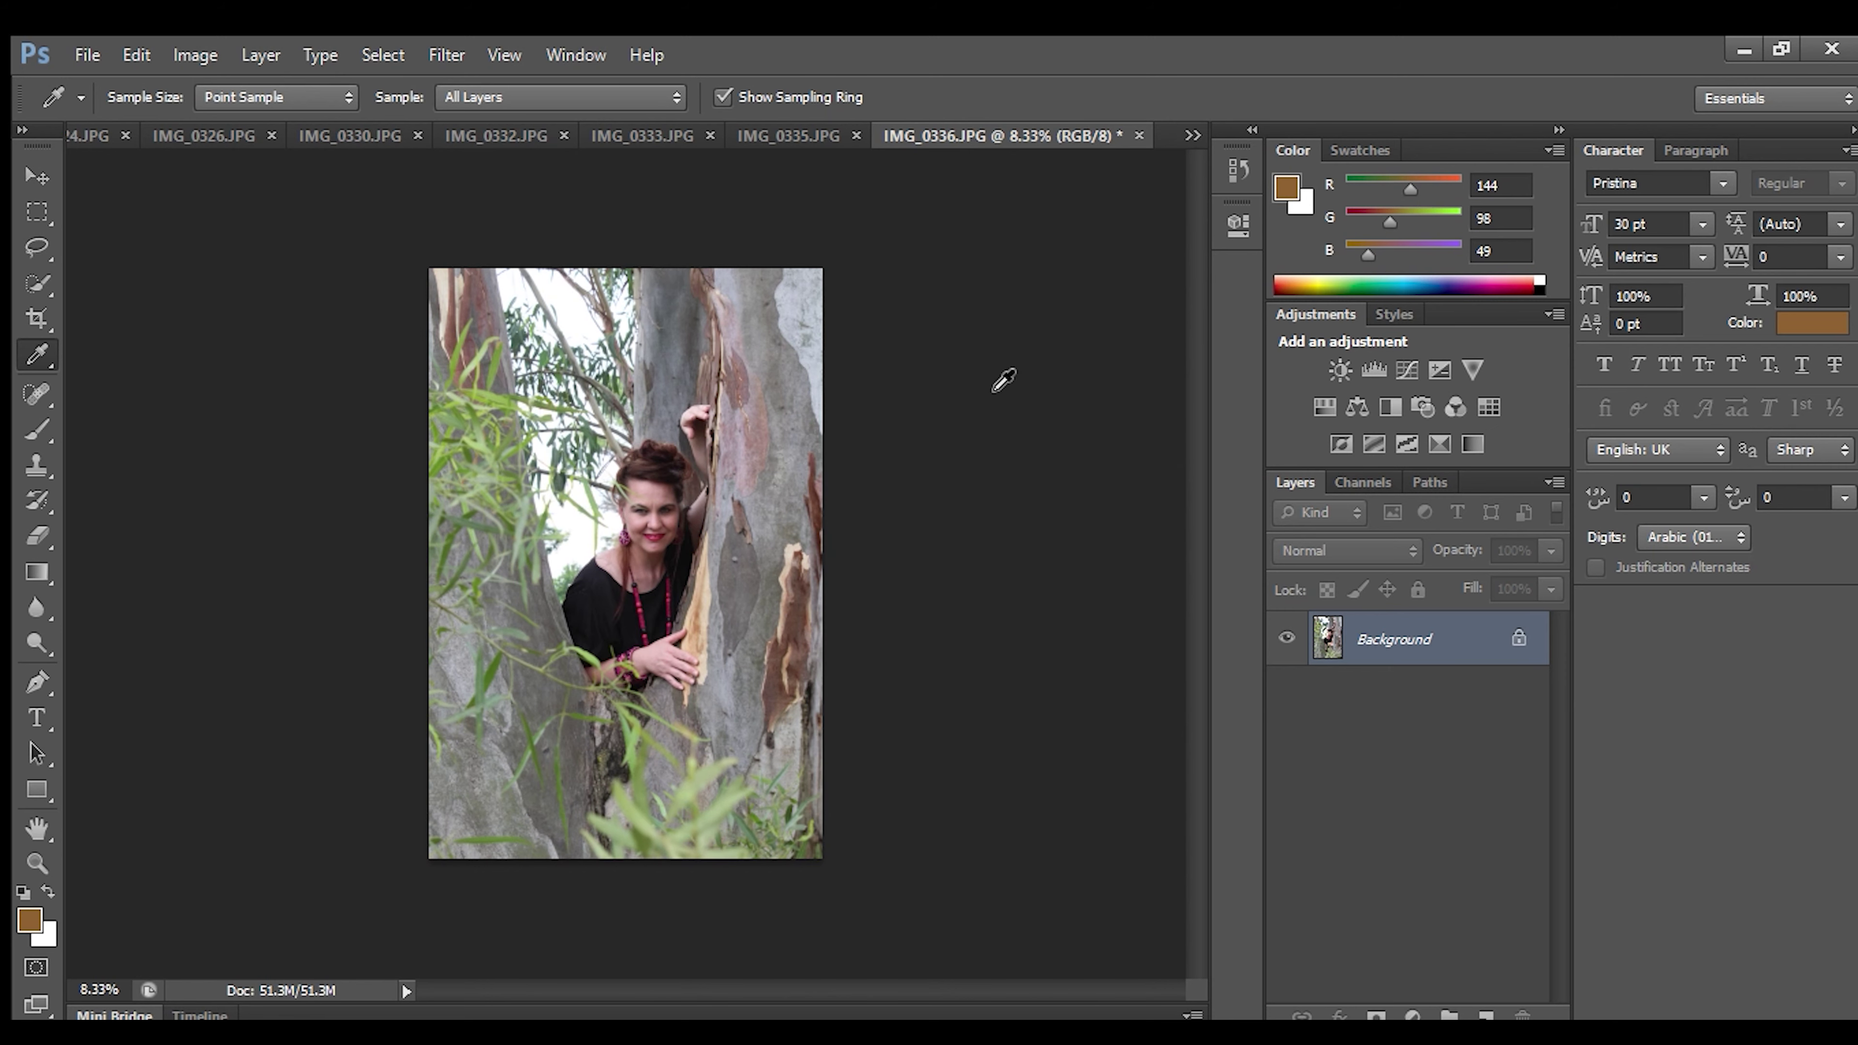
left_click(785, 131)
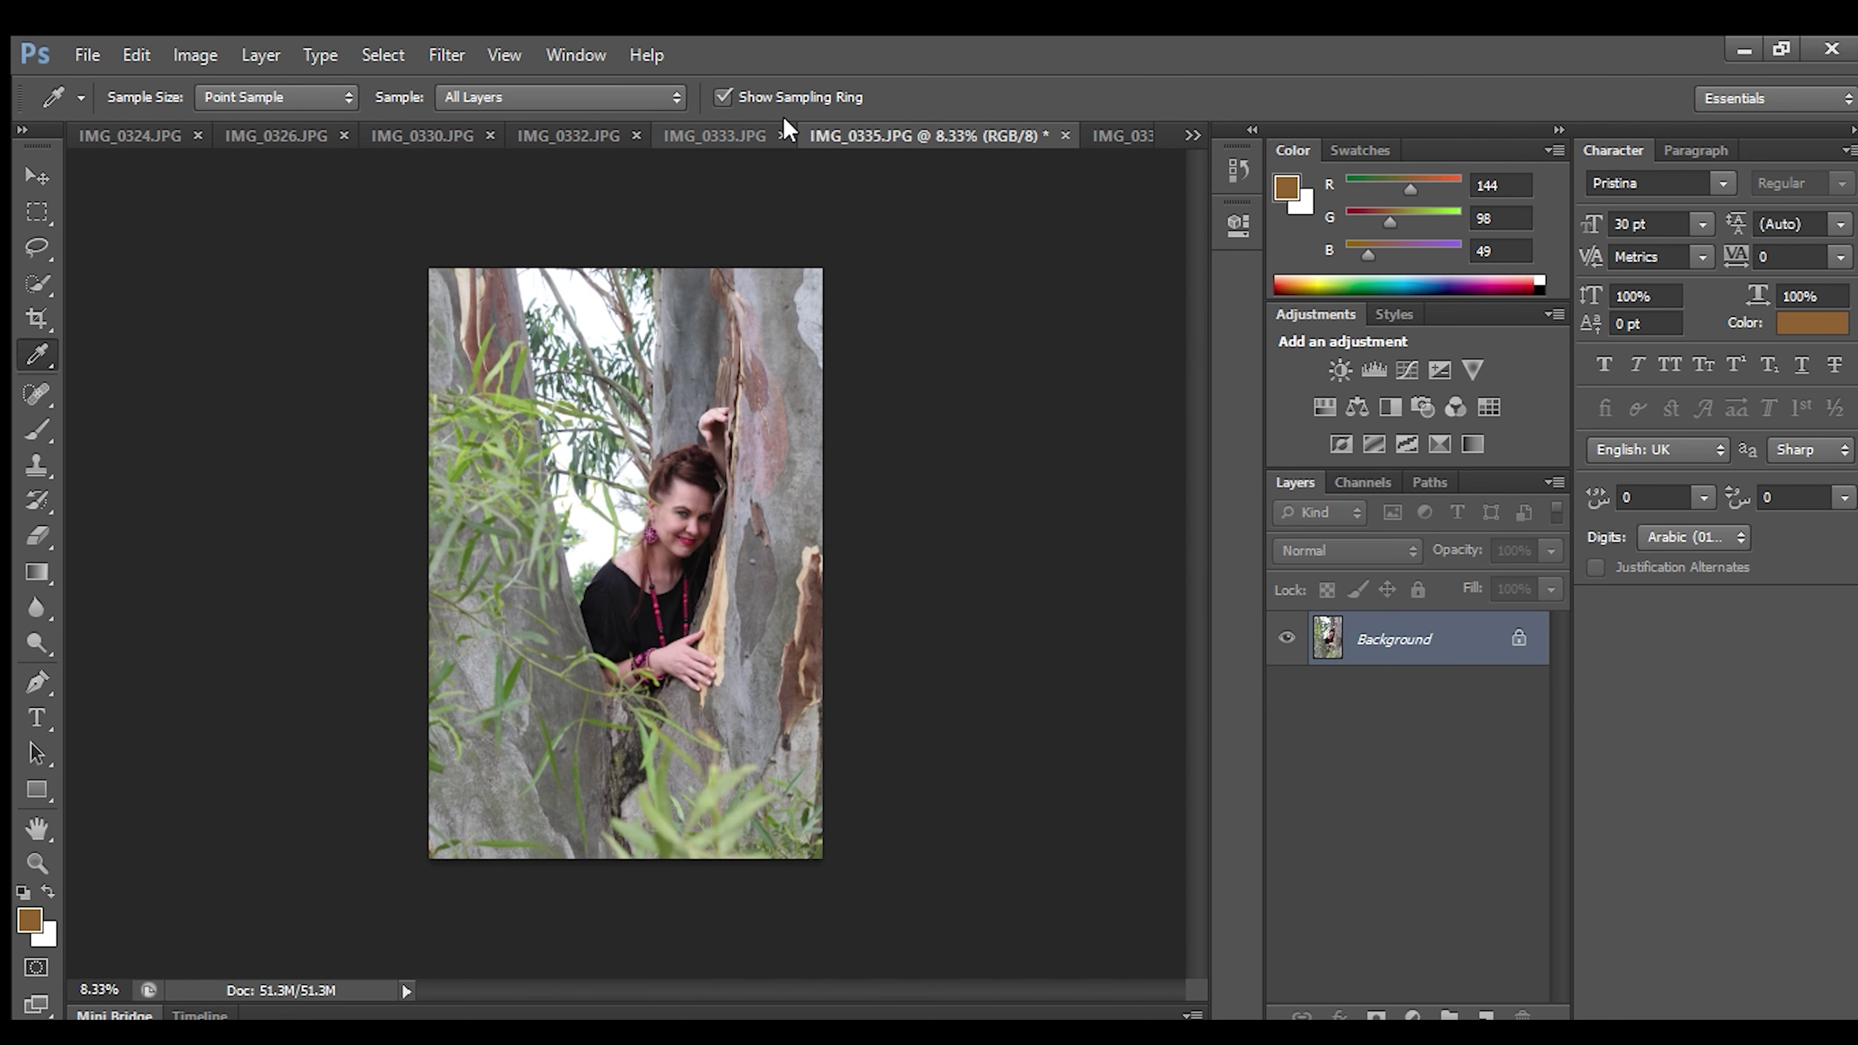
left_click(1104, 133)
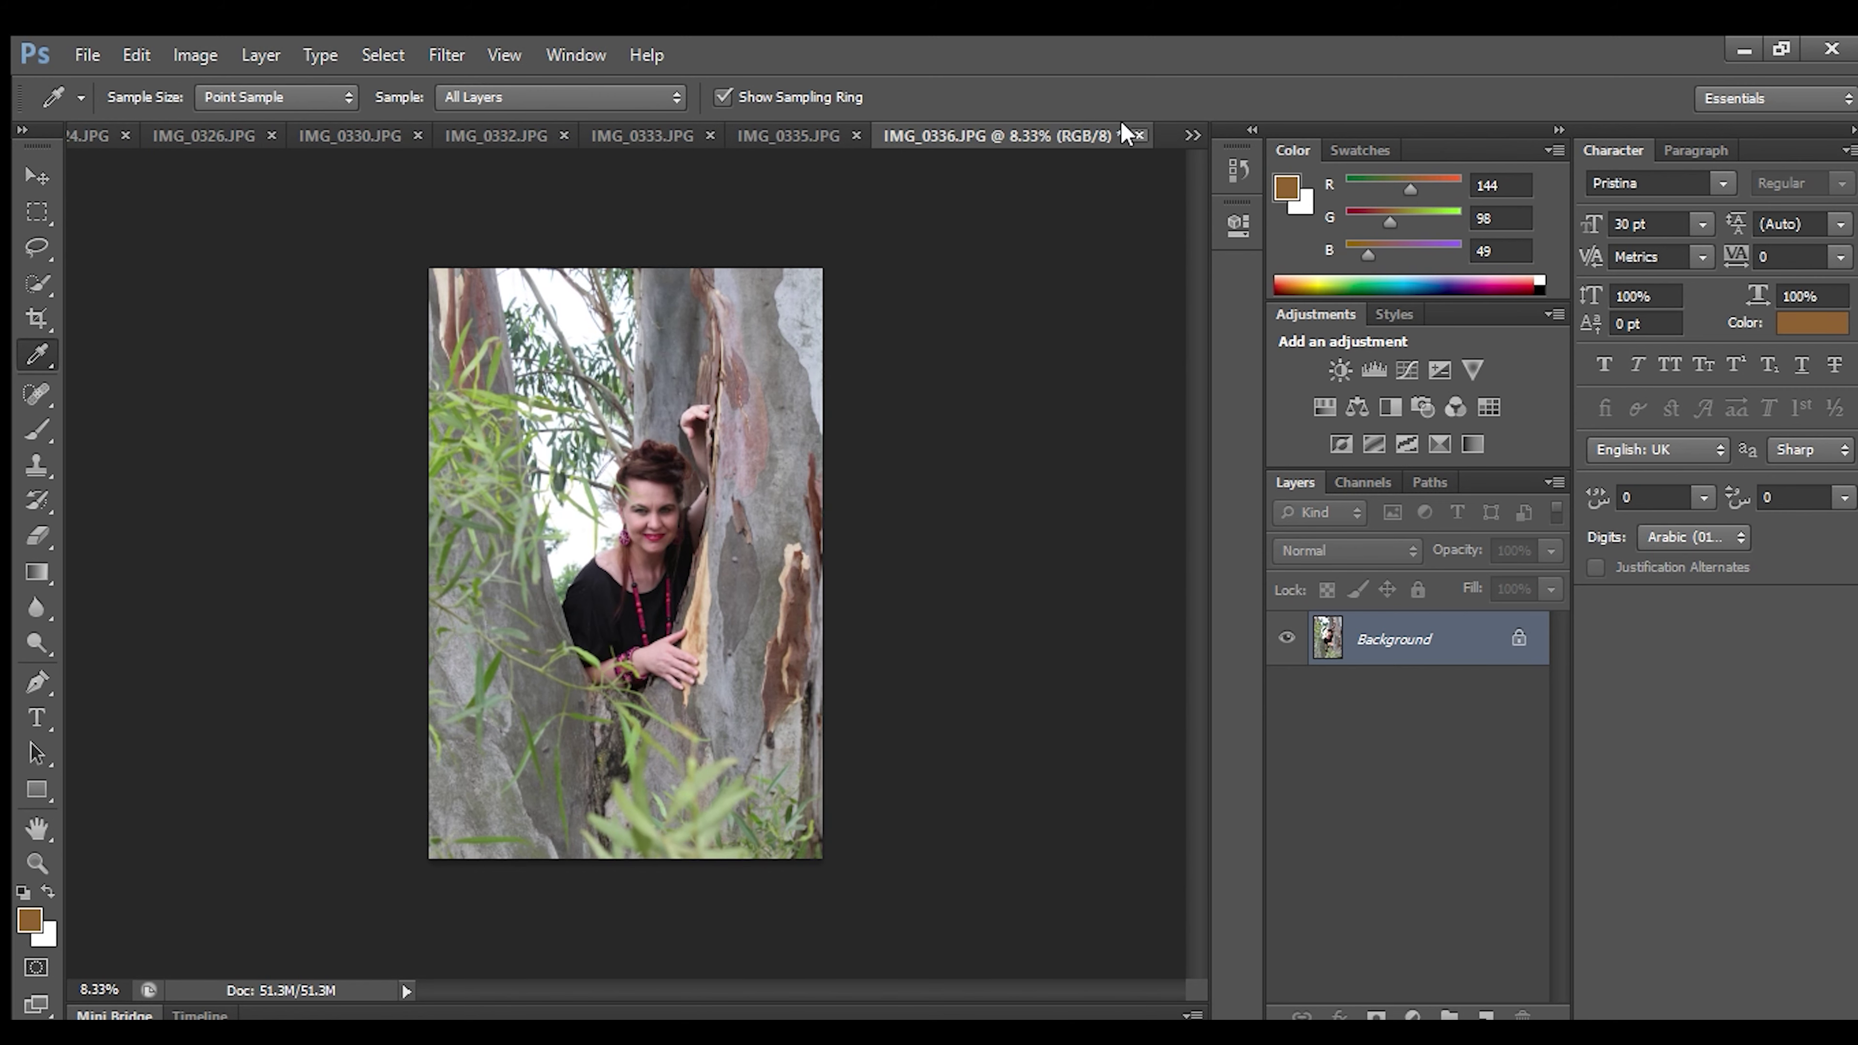
key("ctrl+shift+Tab")
left_click(763, 122)
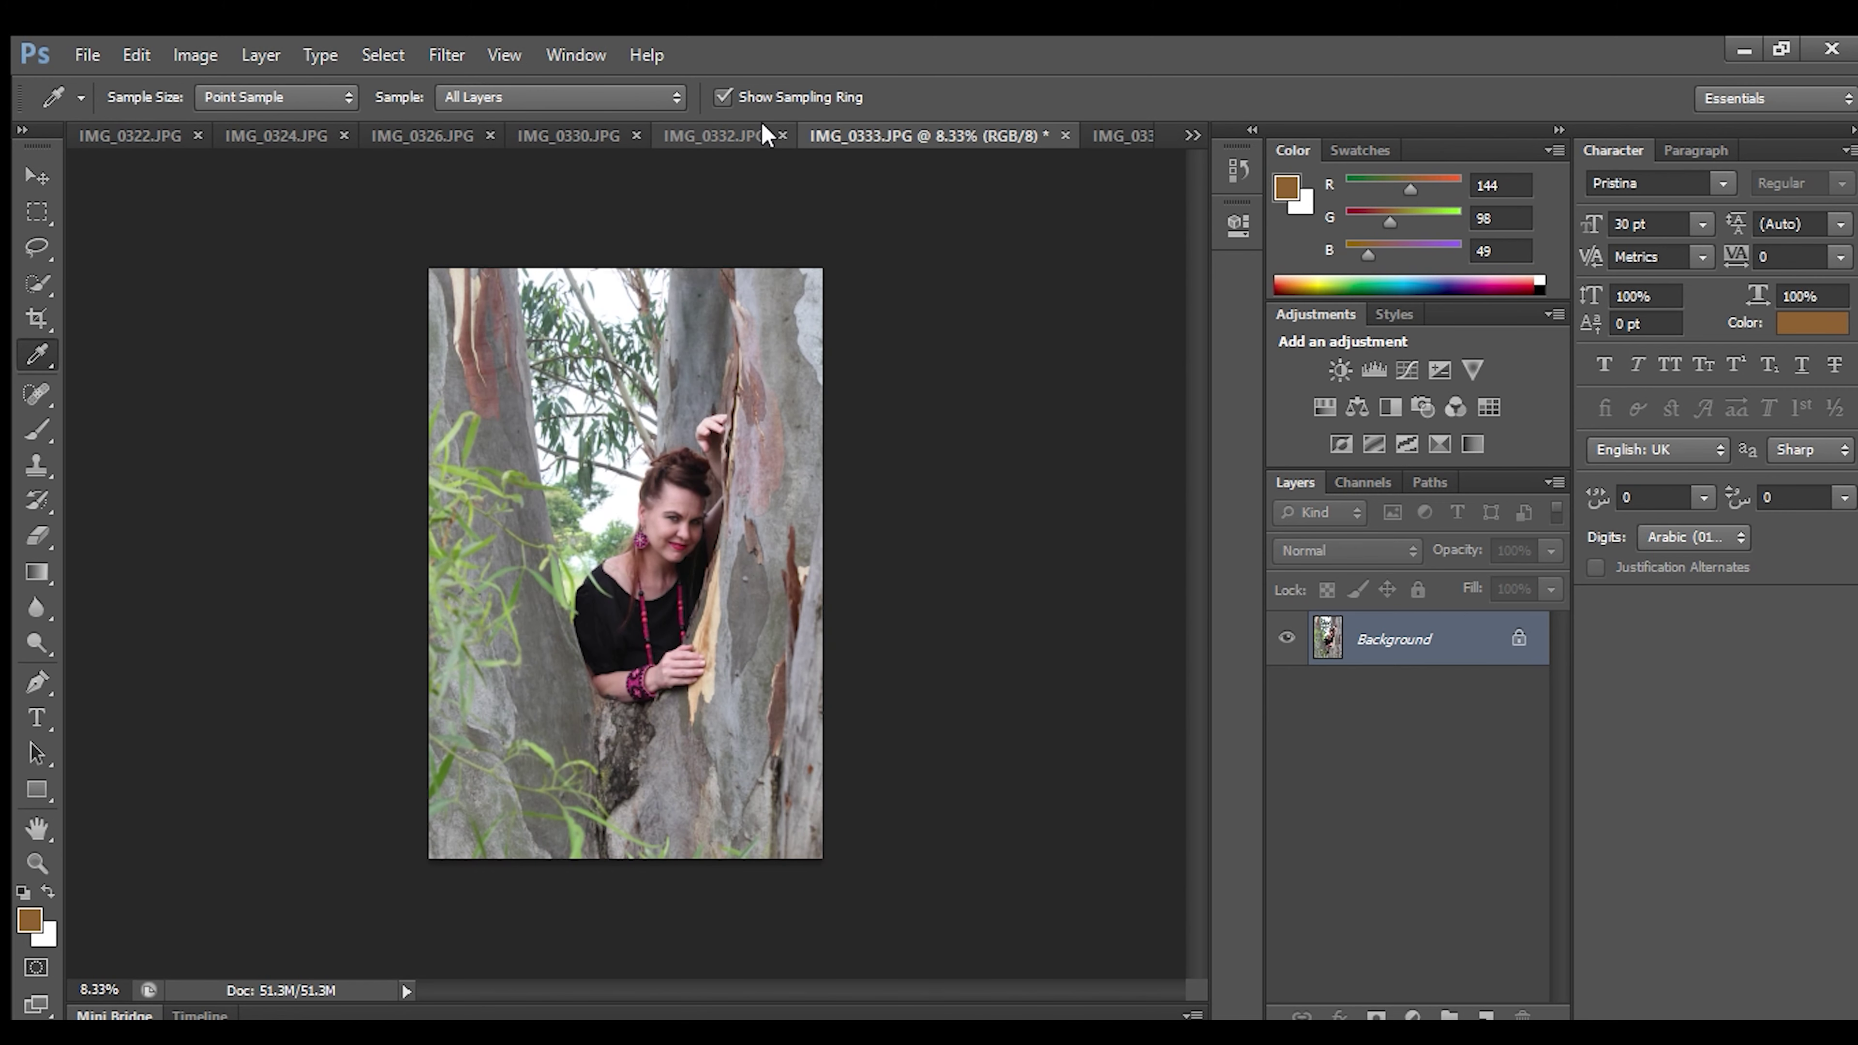
Start the Crop tool on IMG_0333.JPG and set the crop ratio to 15 cm wide by 10 cm high.
left_click(36, 319)
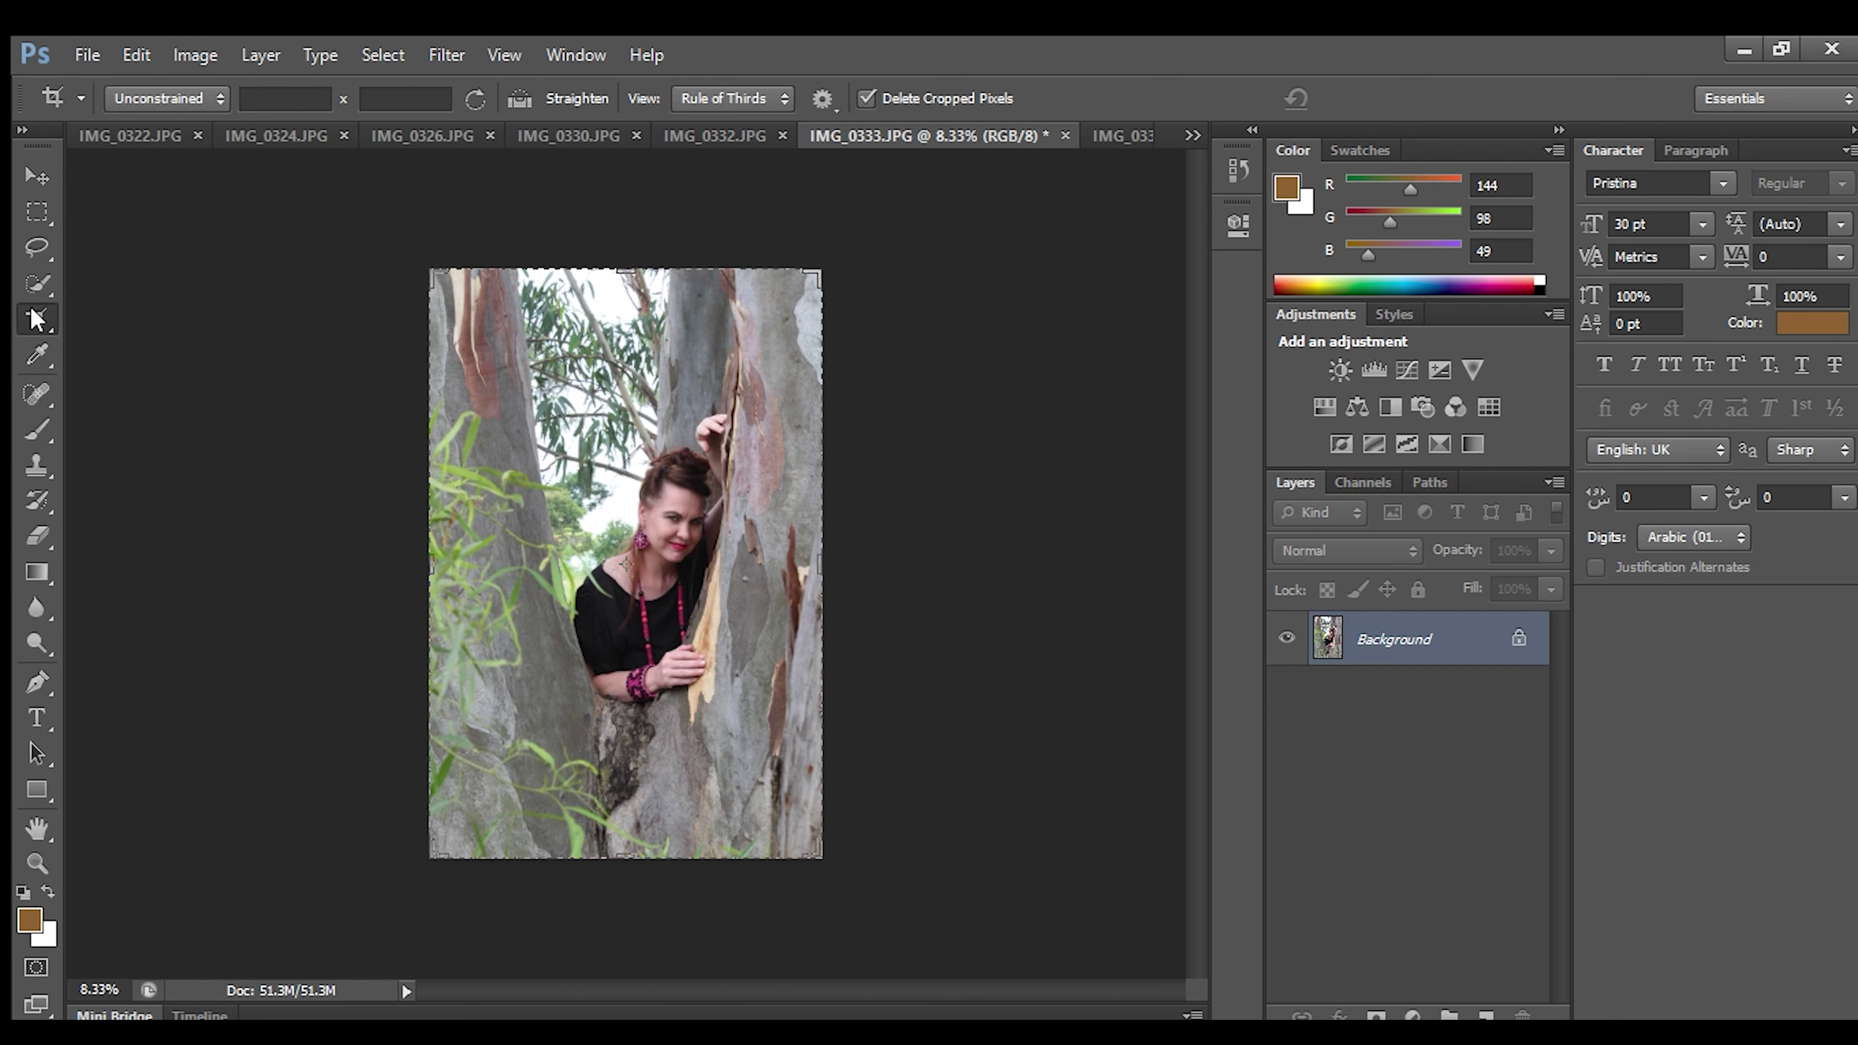
left_click(273, 100)
type("15")
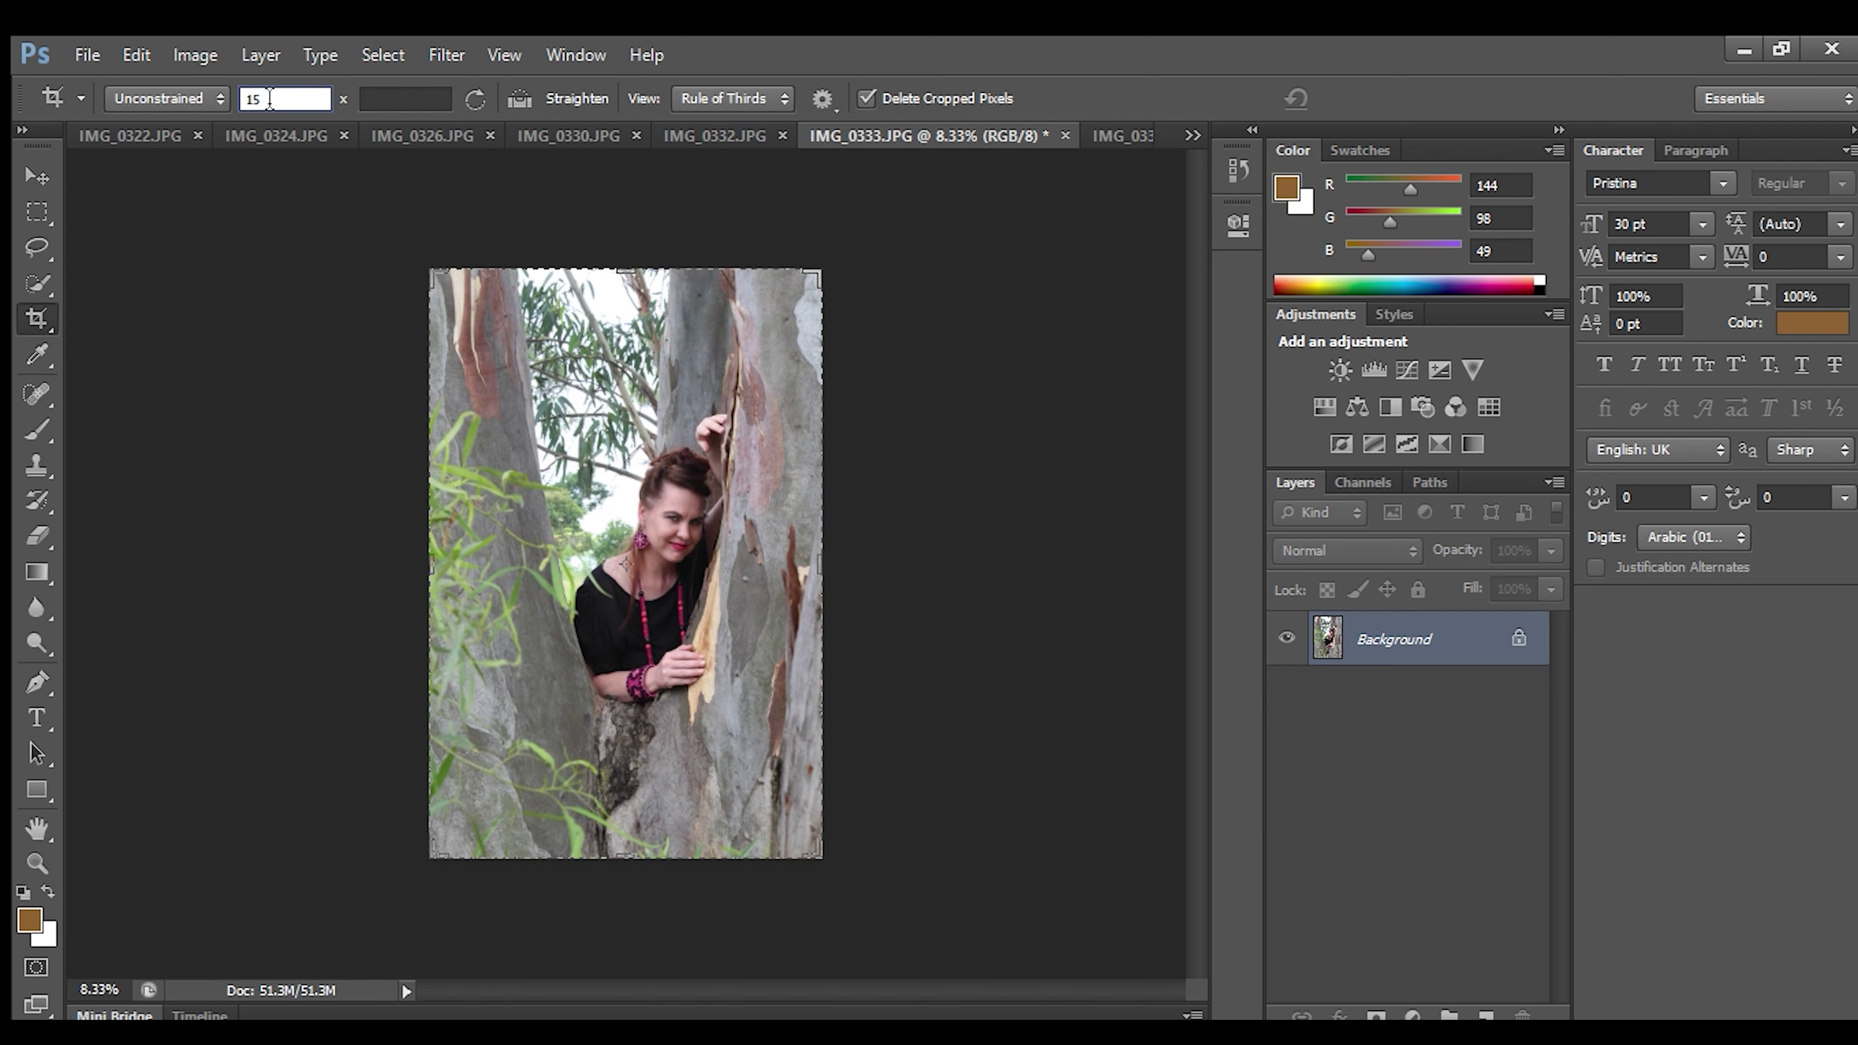
type("cm")
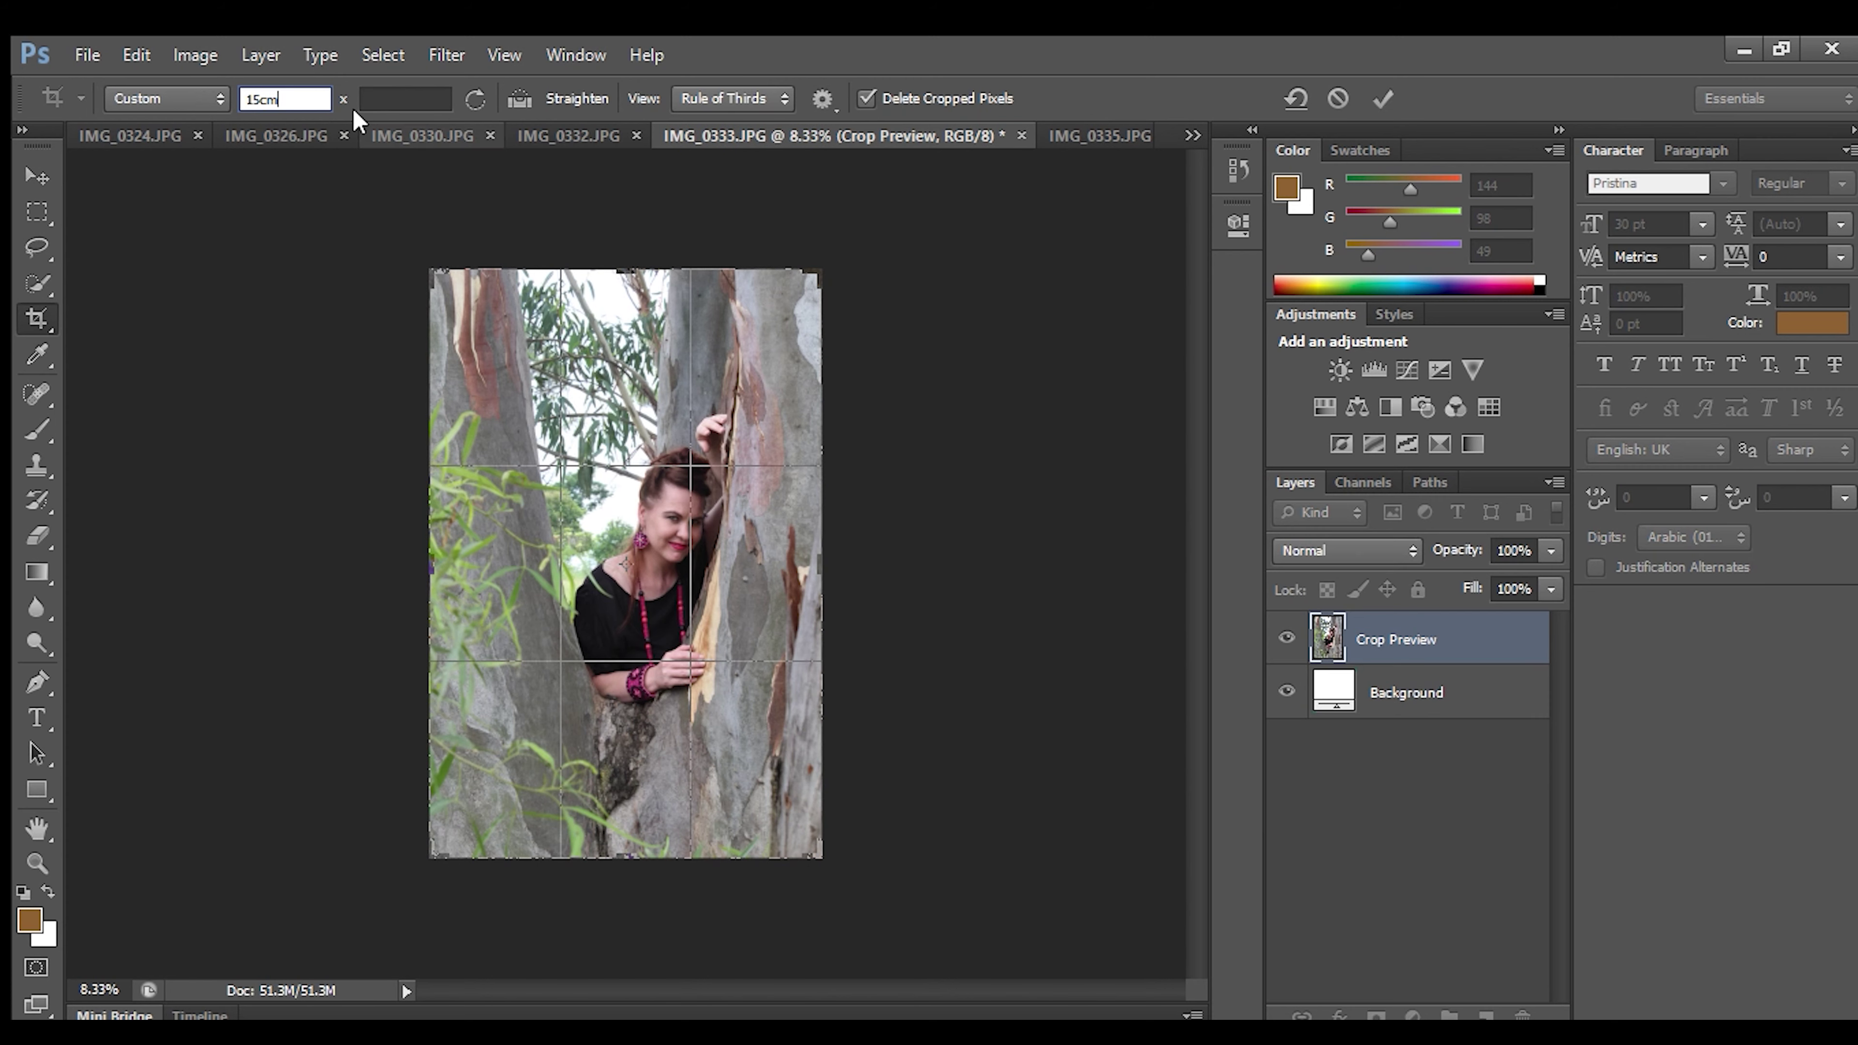
left_click(406, 102)
type("10 ")
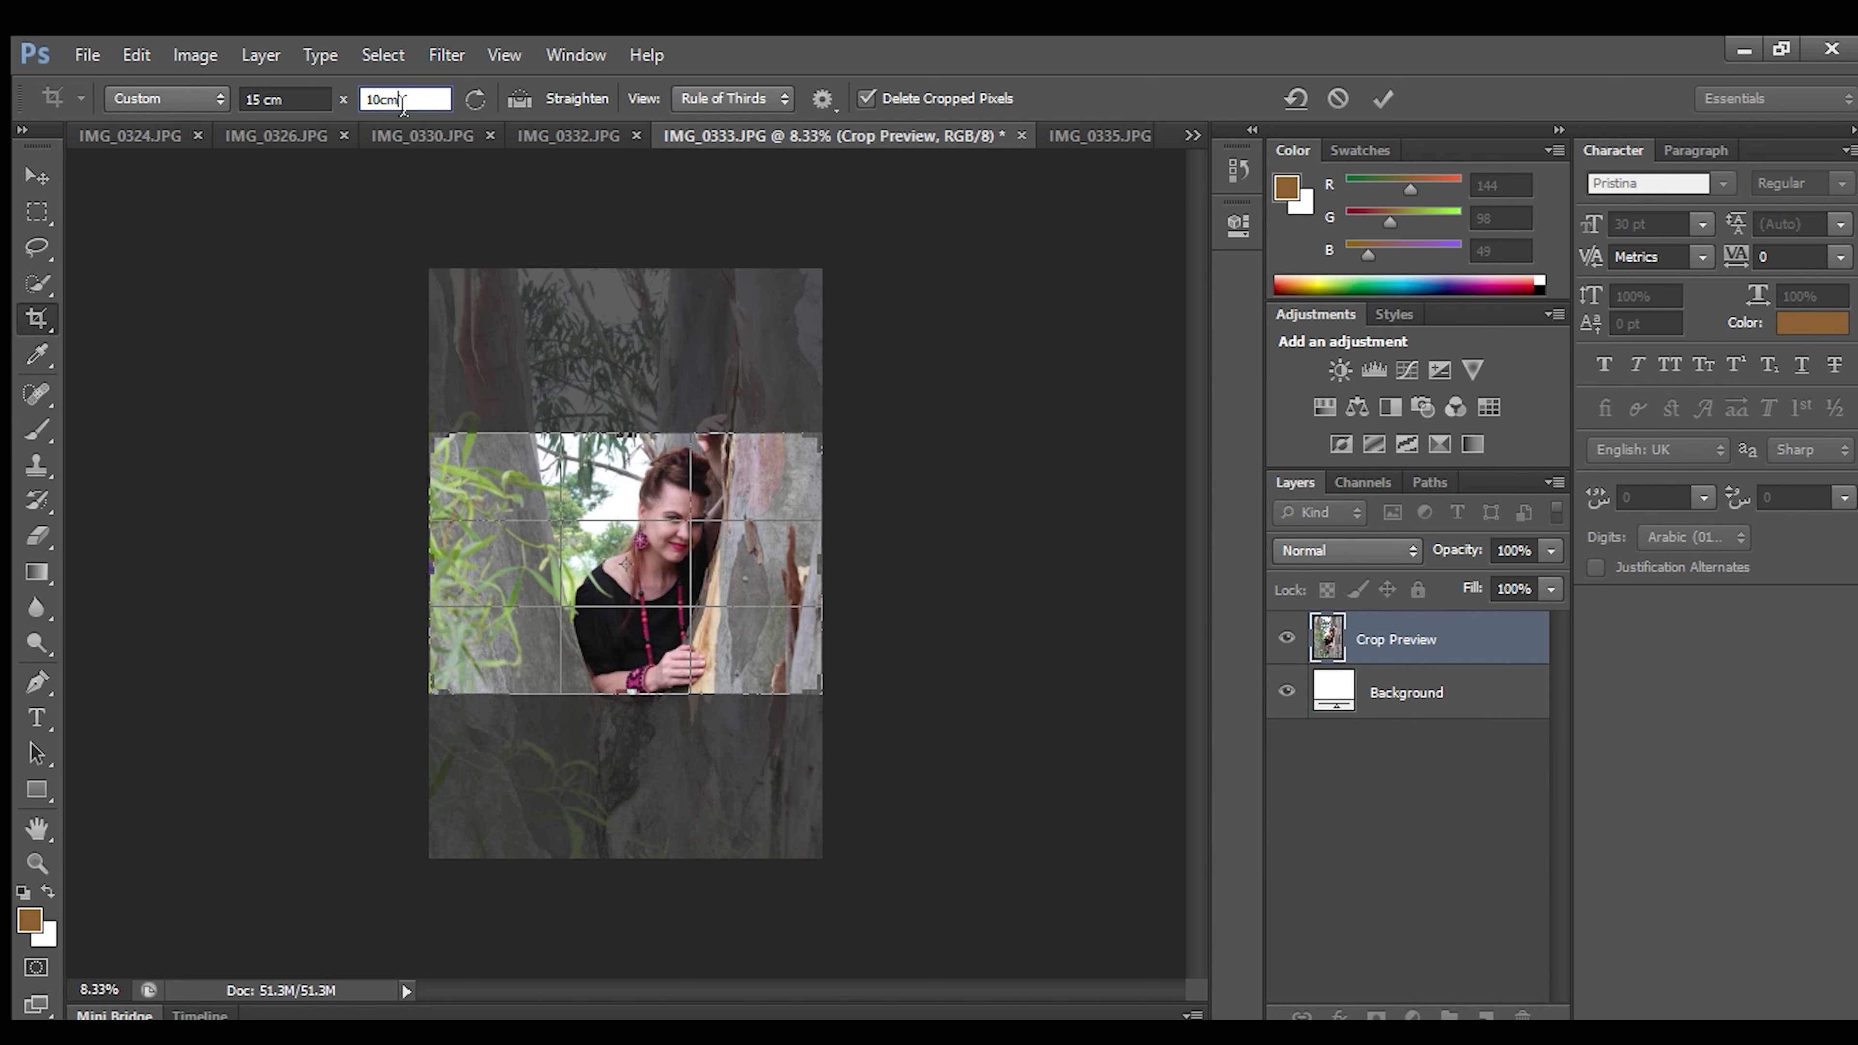
type("cm")
Change the crop ratio to portrait format, 10 cm wide by 15 cm high.
left_click(261, 100)
key("BackSpace")
type("0")
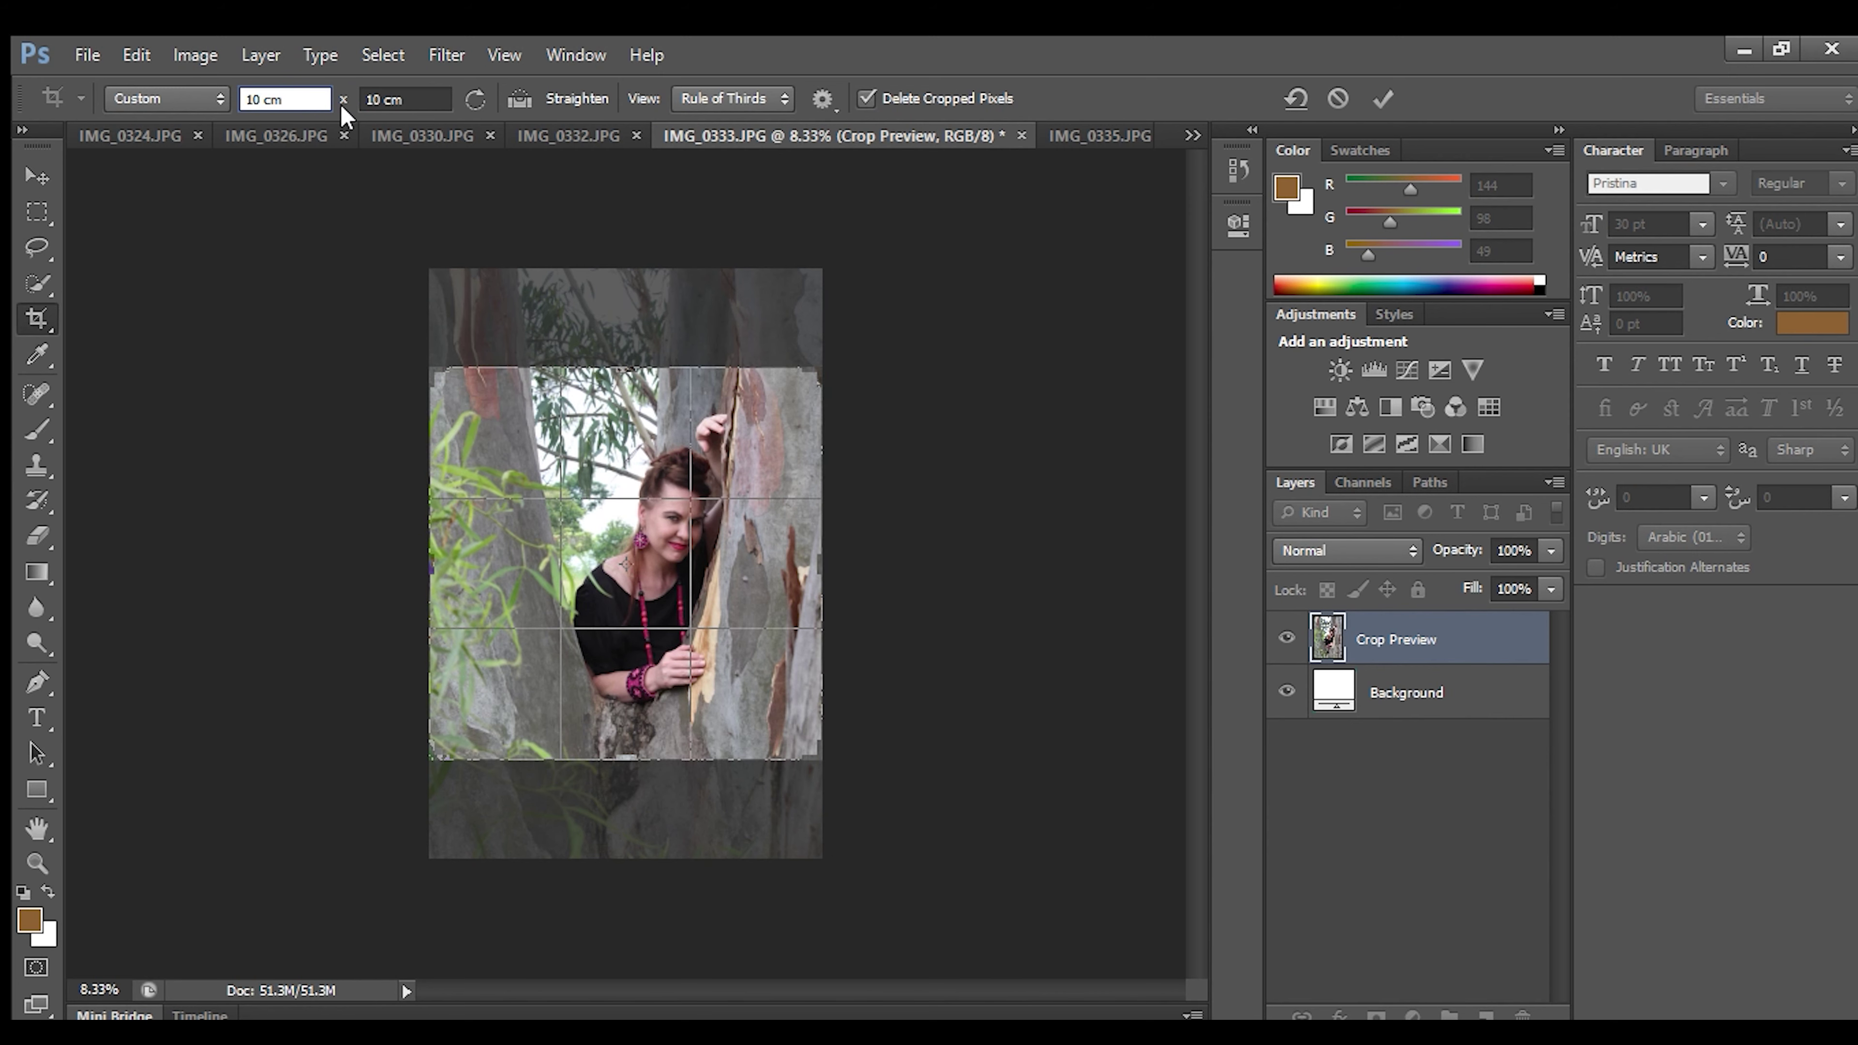
left_click(380, 101)
key("BackSpace")
type("5")
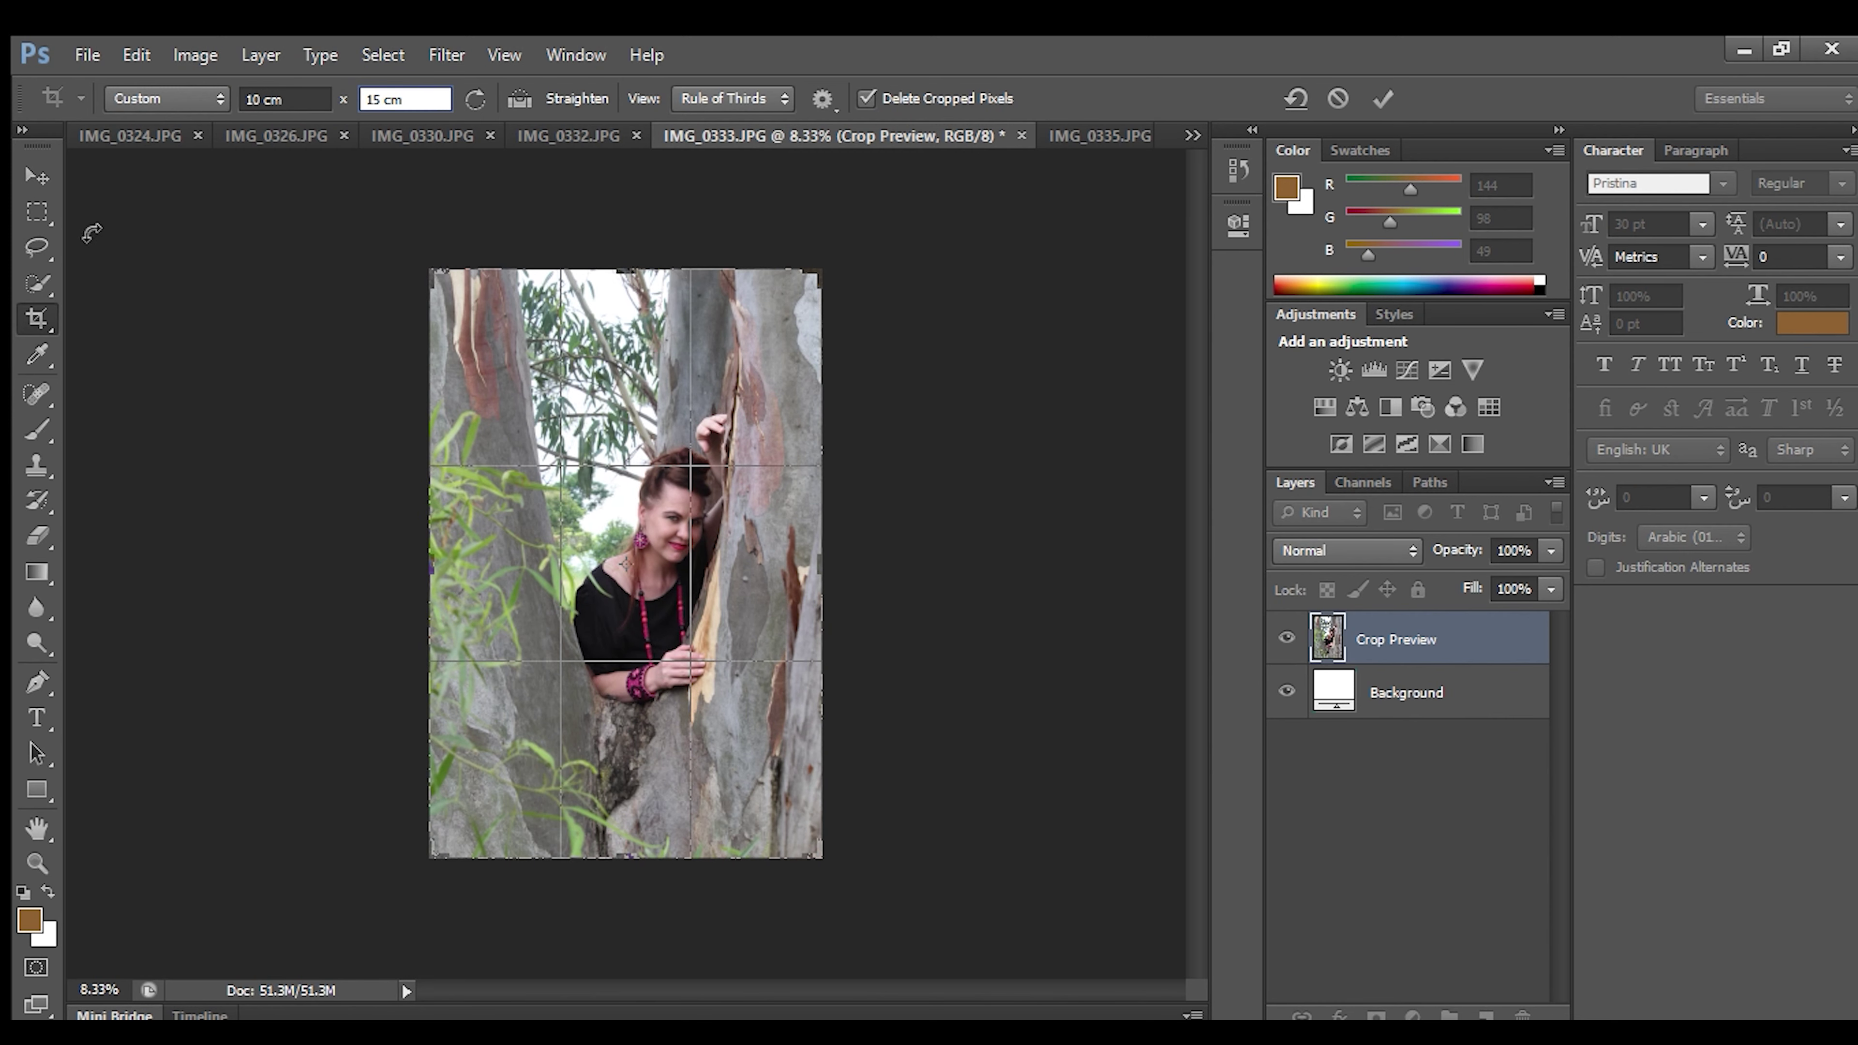
left_click(651, 380)
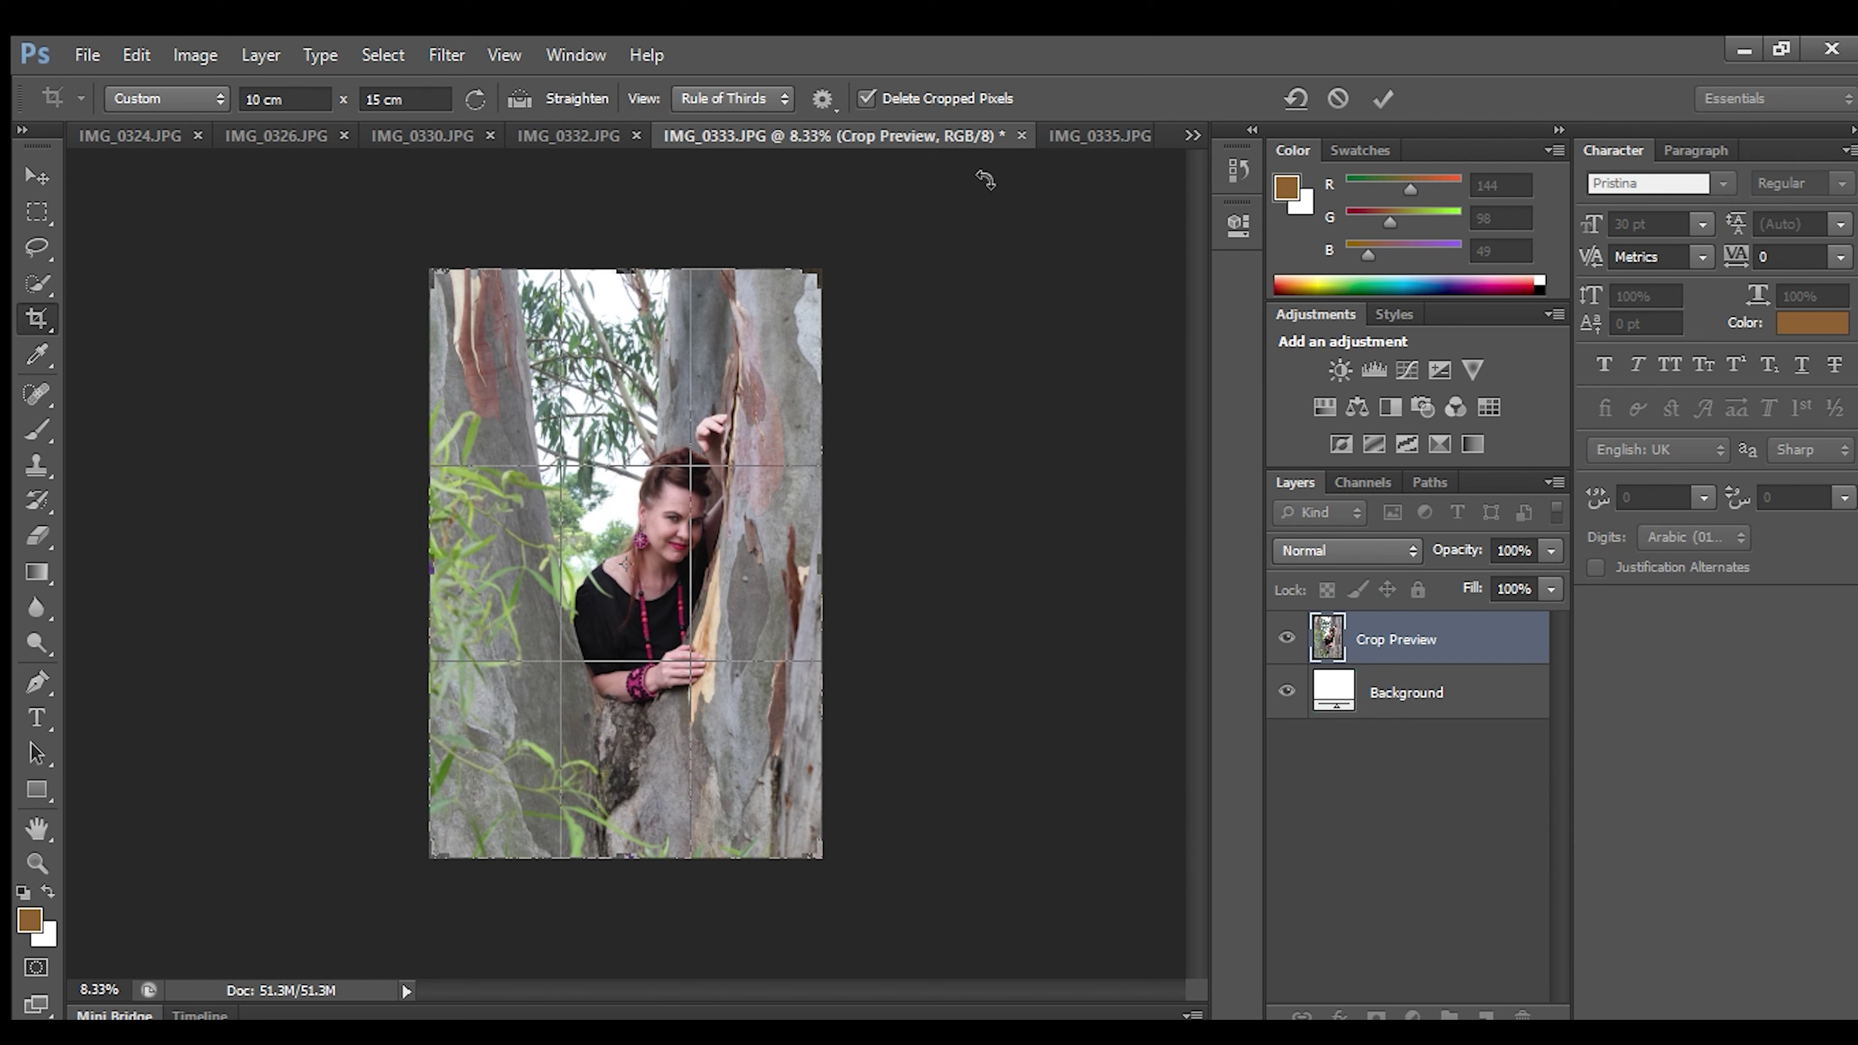
Leave IMG_0333.JPG, go back to the first photo, IMG_0312.JPG, and review IMG_0314.JPG and IMG_0316.JPG.
left_click(541, 127)
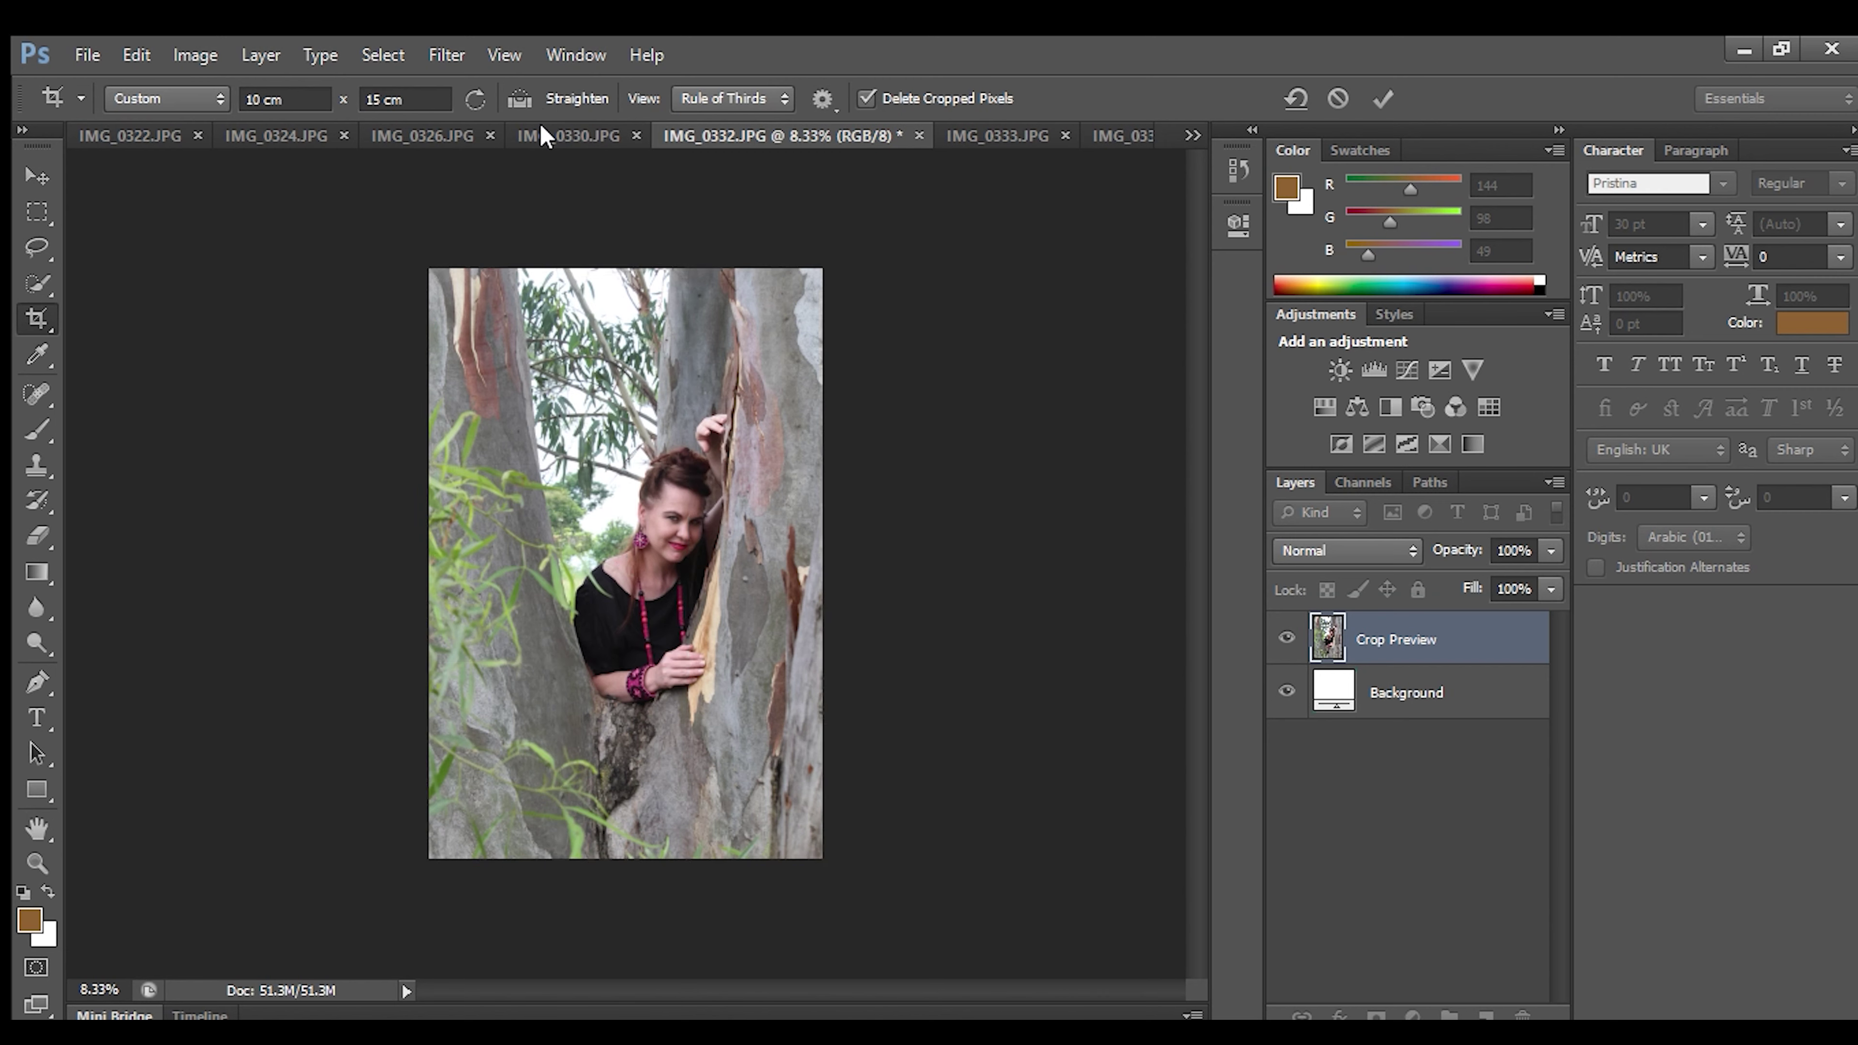
left_click(1193, 139)
left_click(1218, 158)
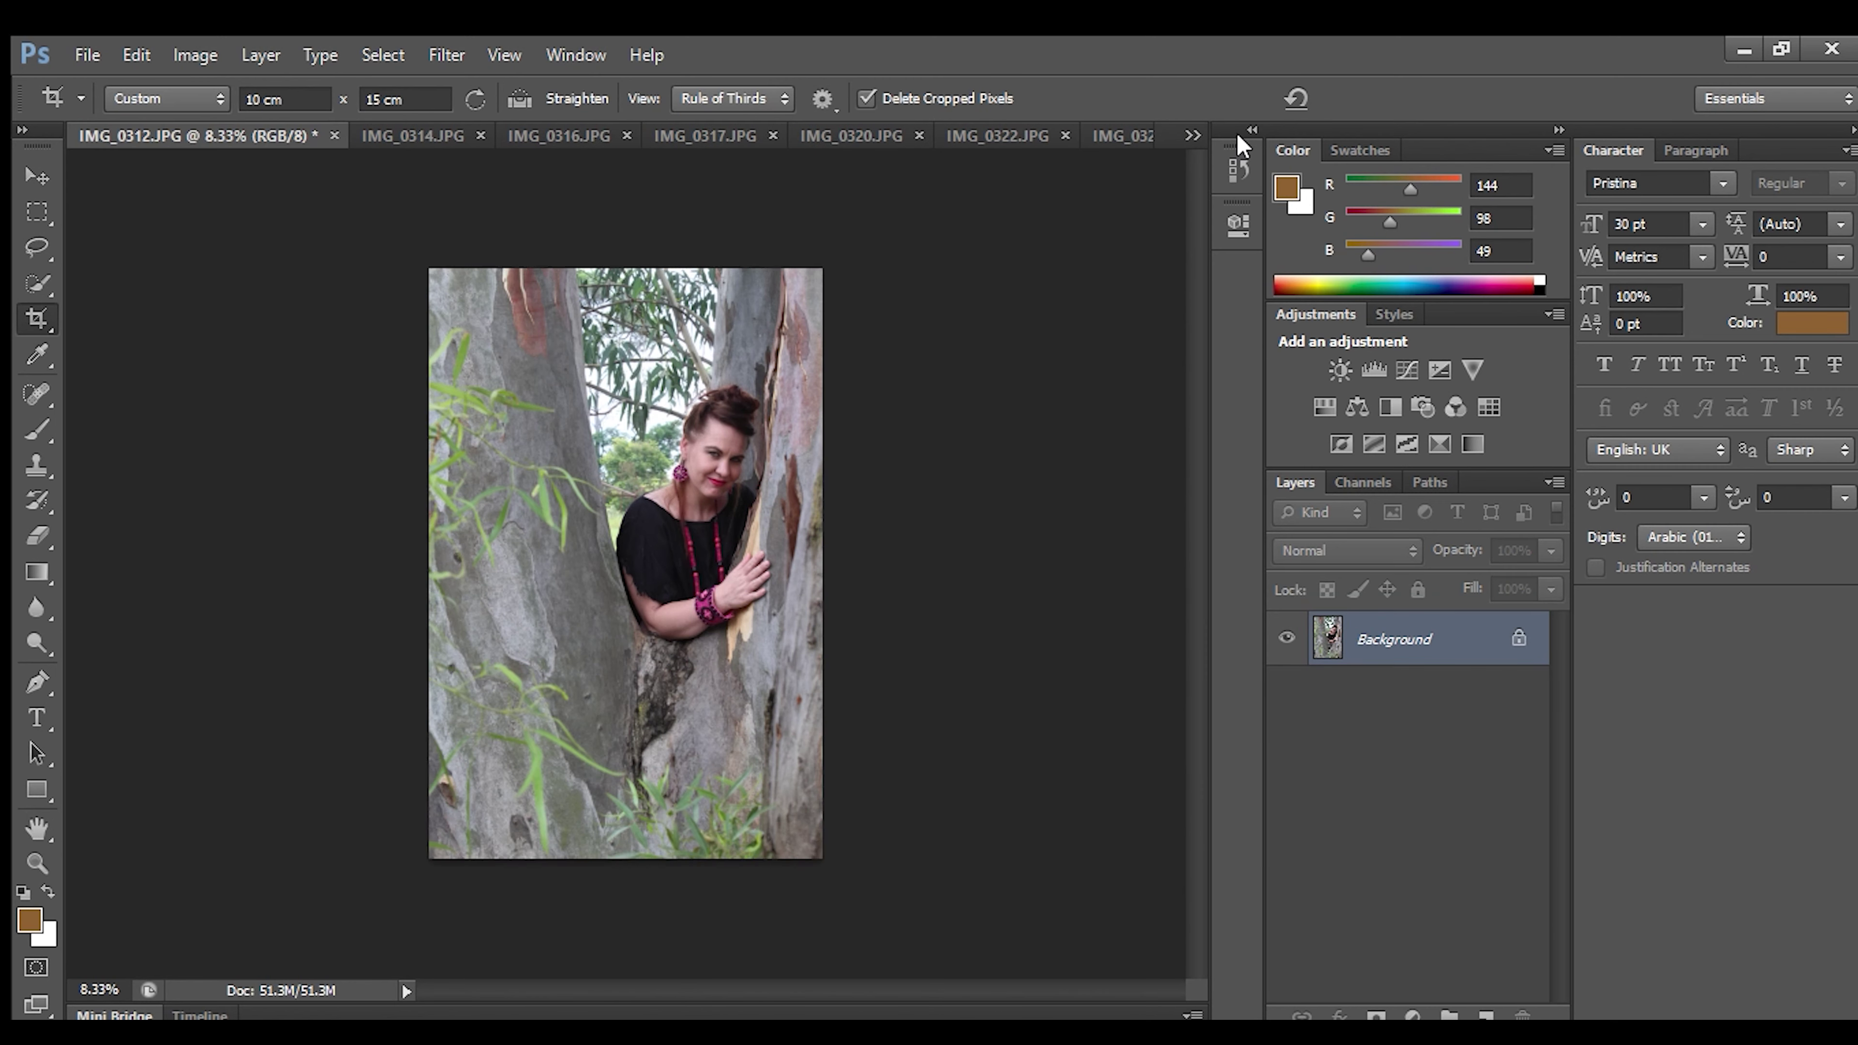
left_click(386, 131)
left_click(535, 136)
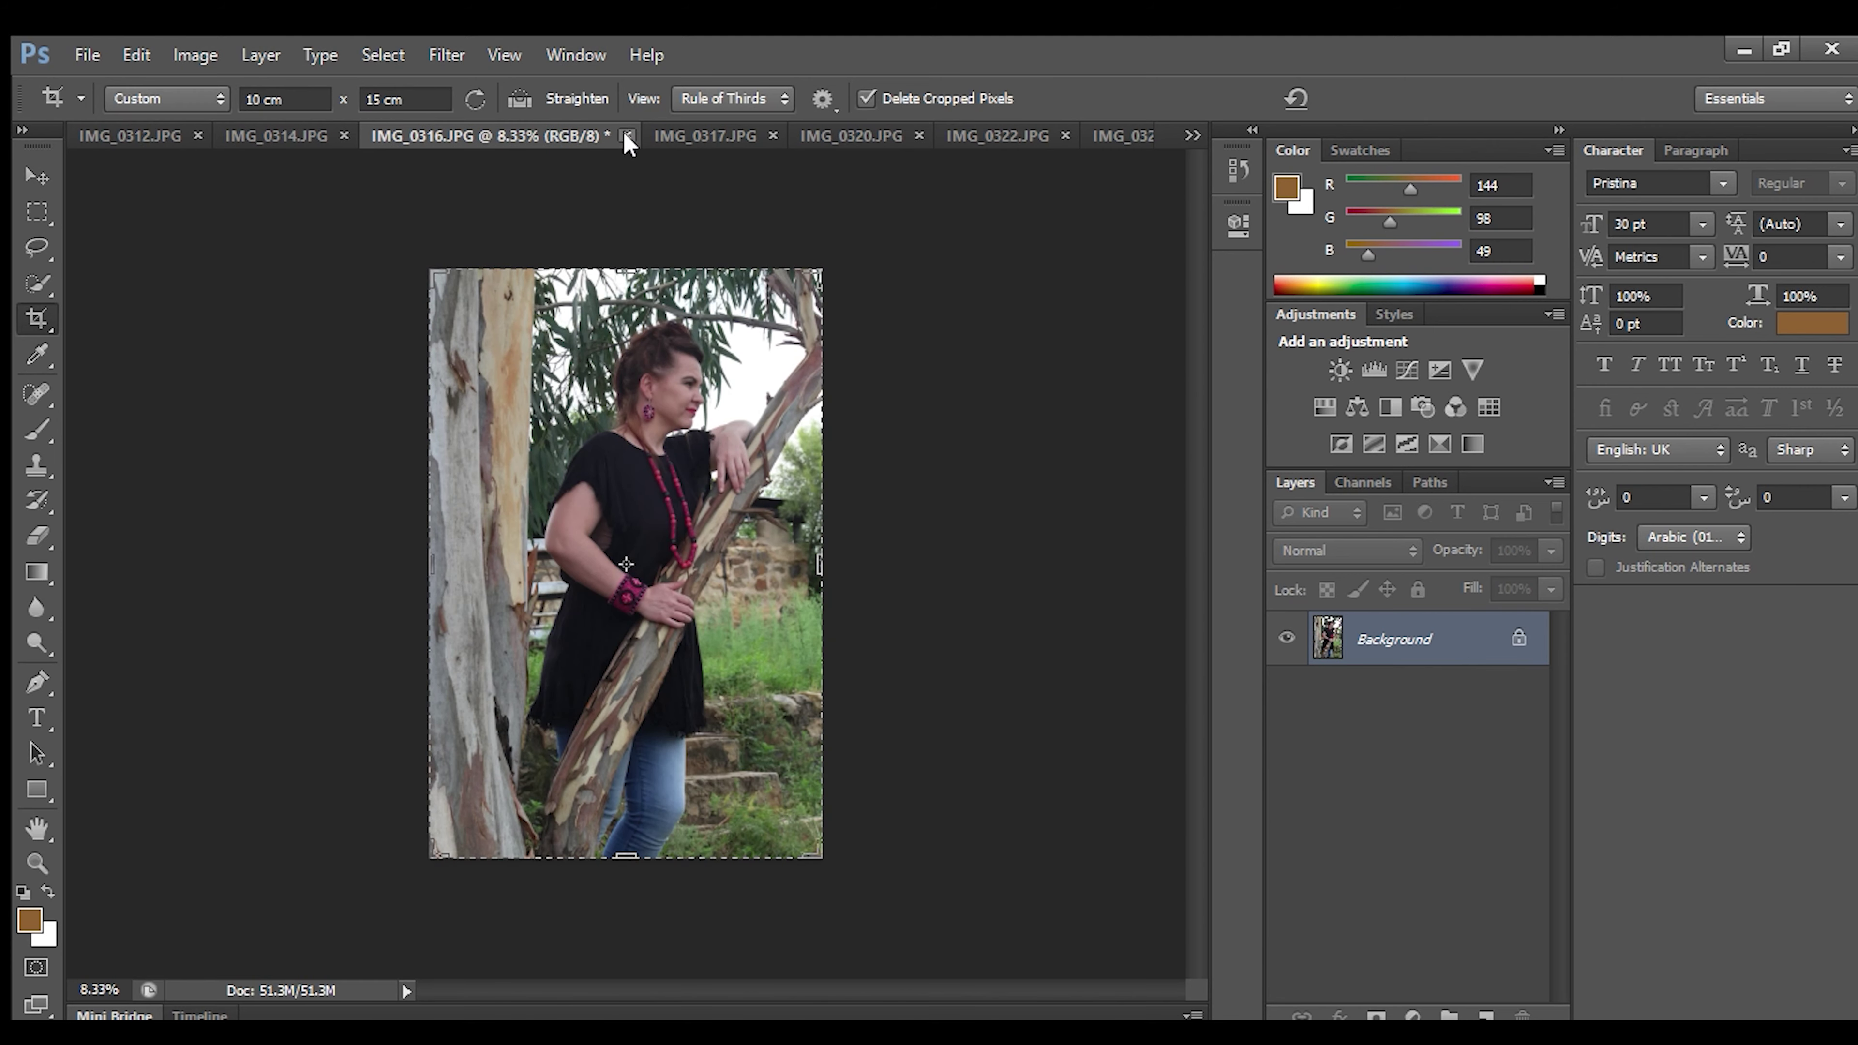
Review the remaining photos from IMG_0317.JPG through IMG_0332.JPG and return to IMG_0324.JPG.
left_click(703, 136)
left_click(826, 133)
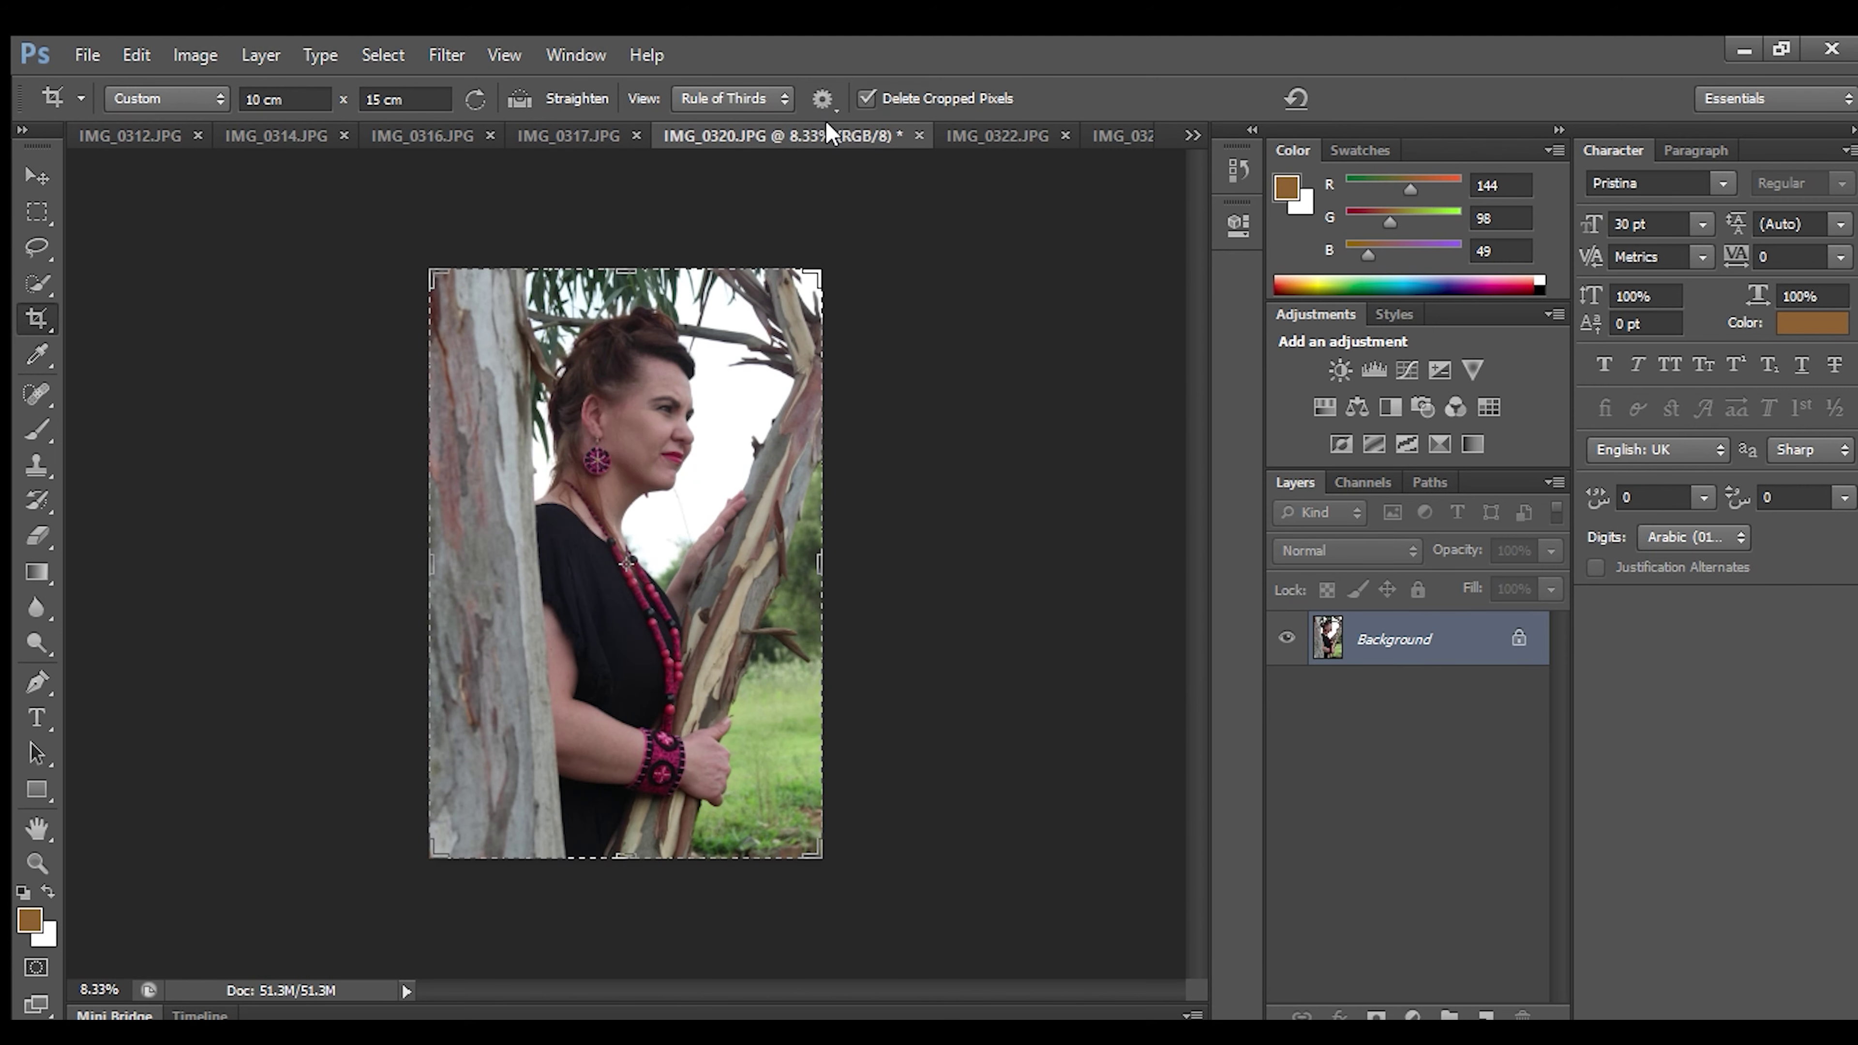
left_click(973, 132)
left_click(1106, 132)
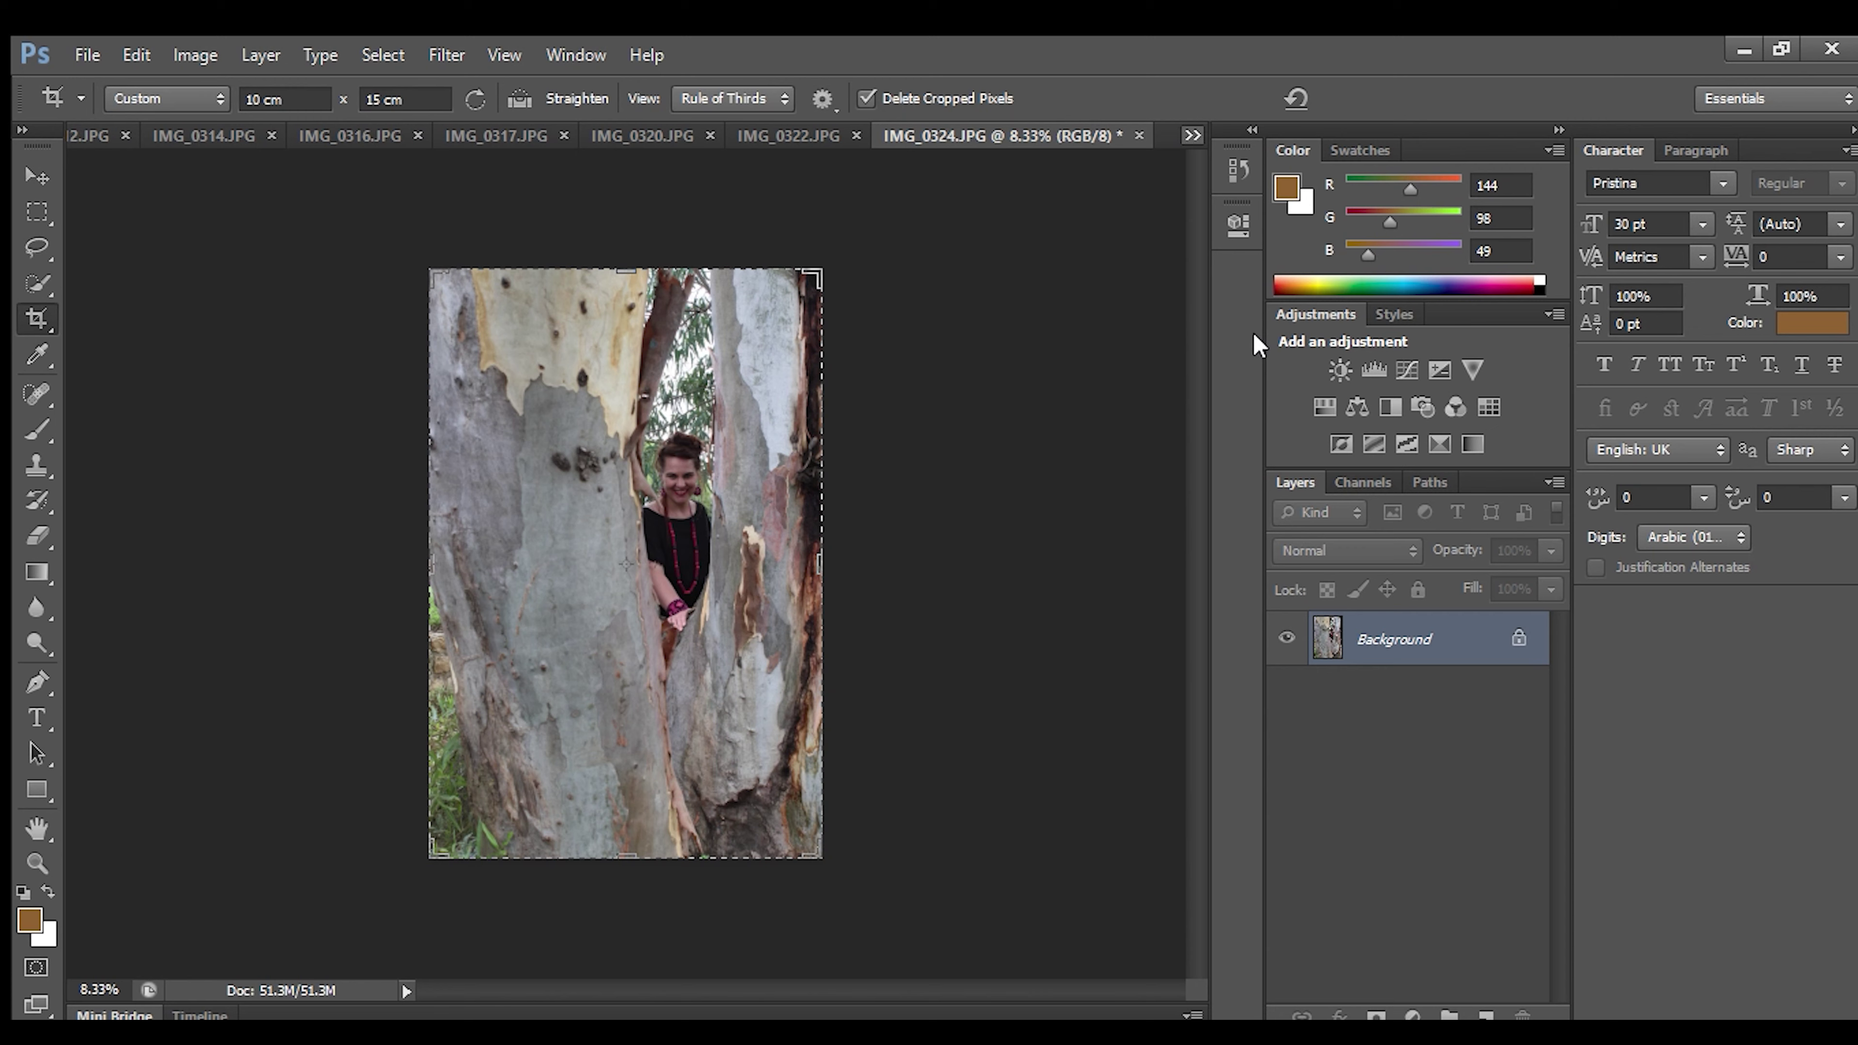
key("ctrl+Tab")
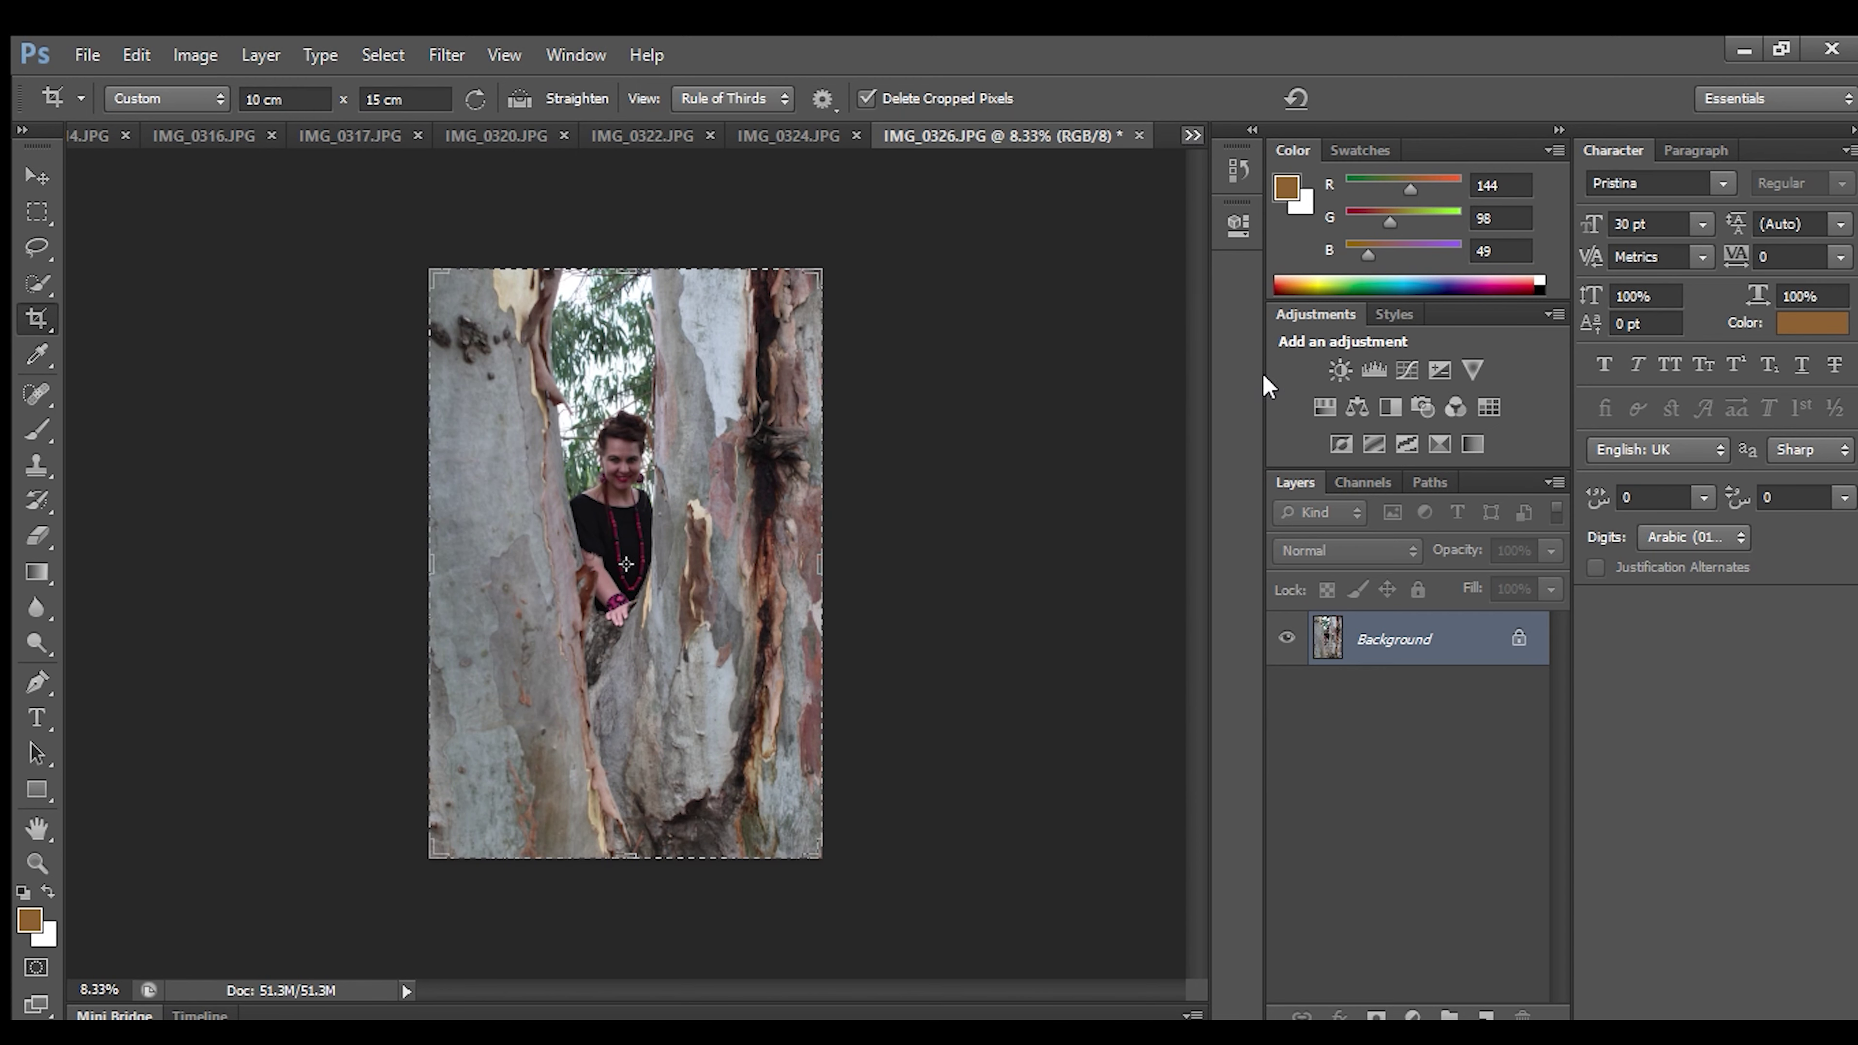
key("ctrl+Tab")
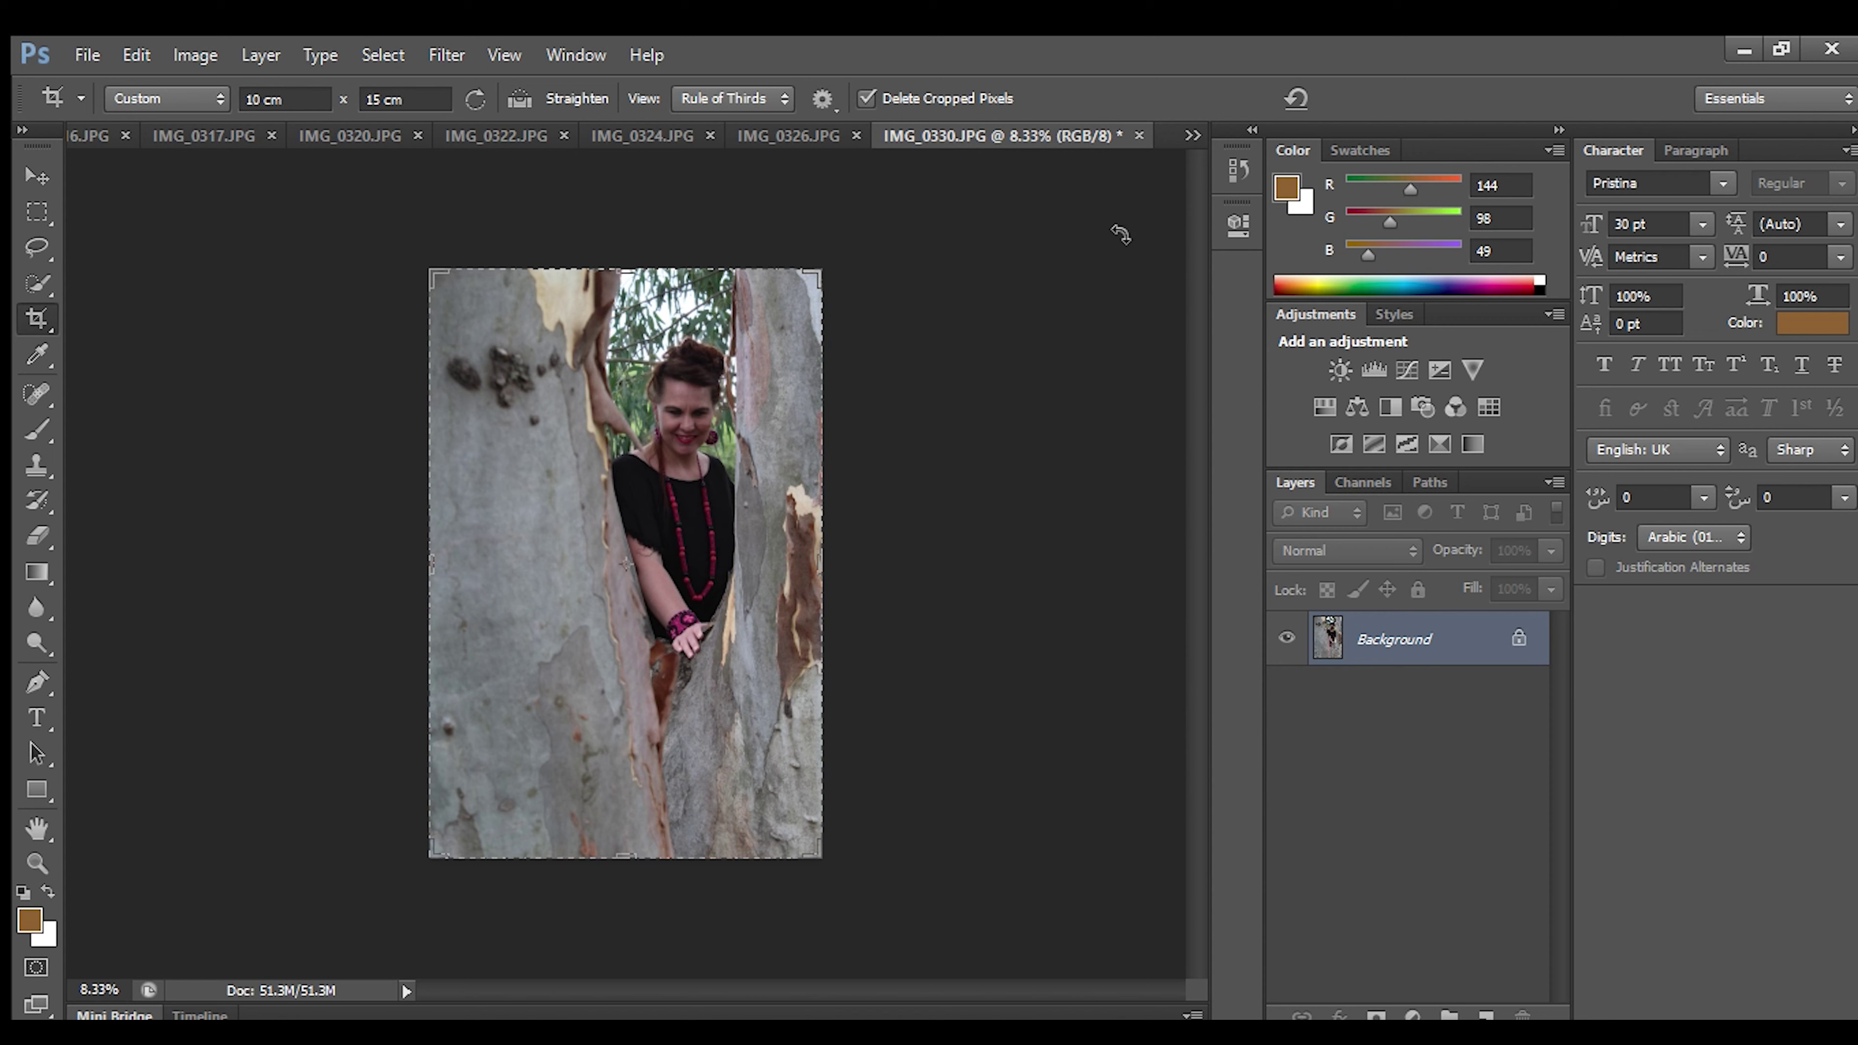
key("ctrl+shift+Tab")
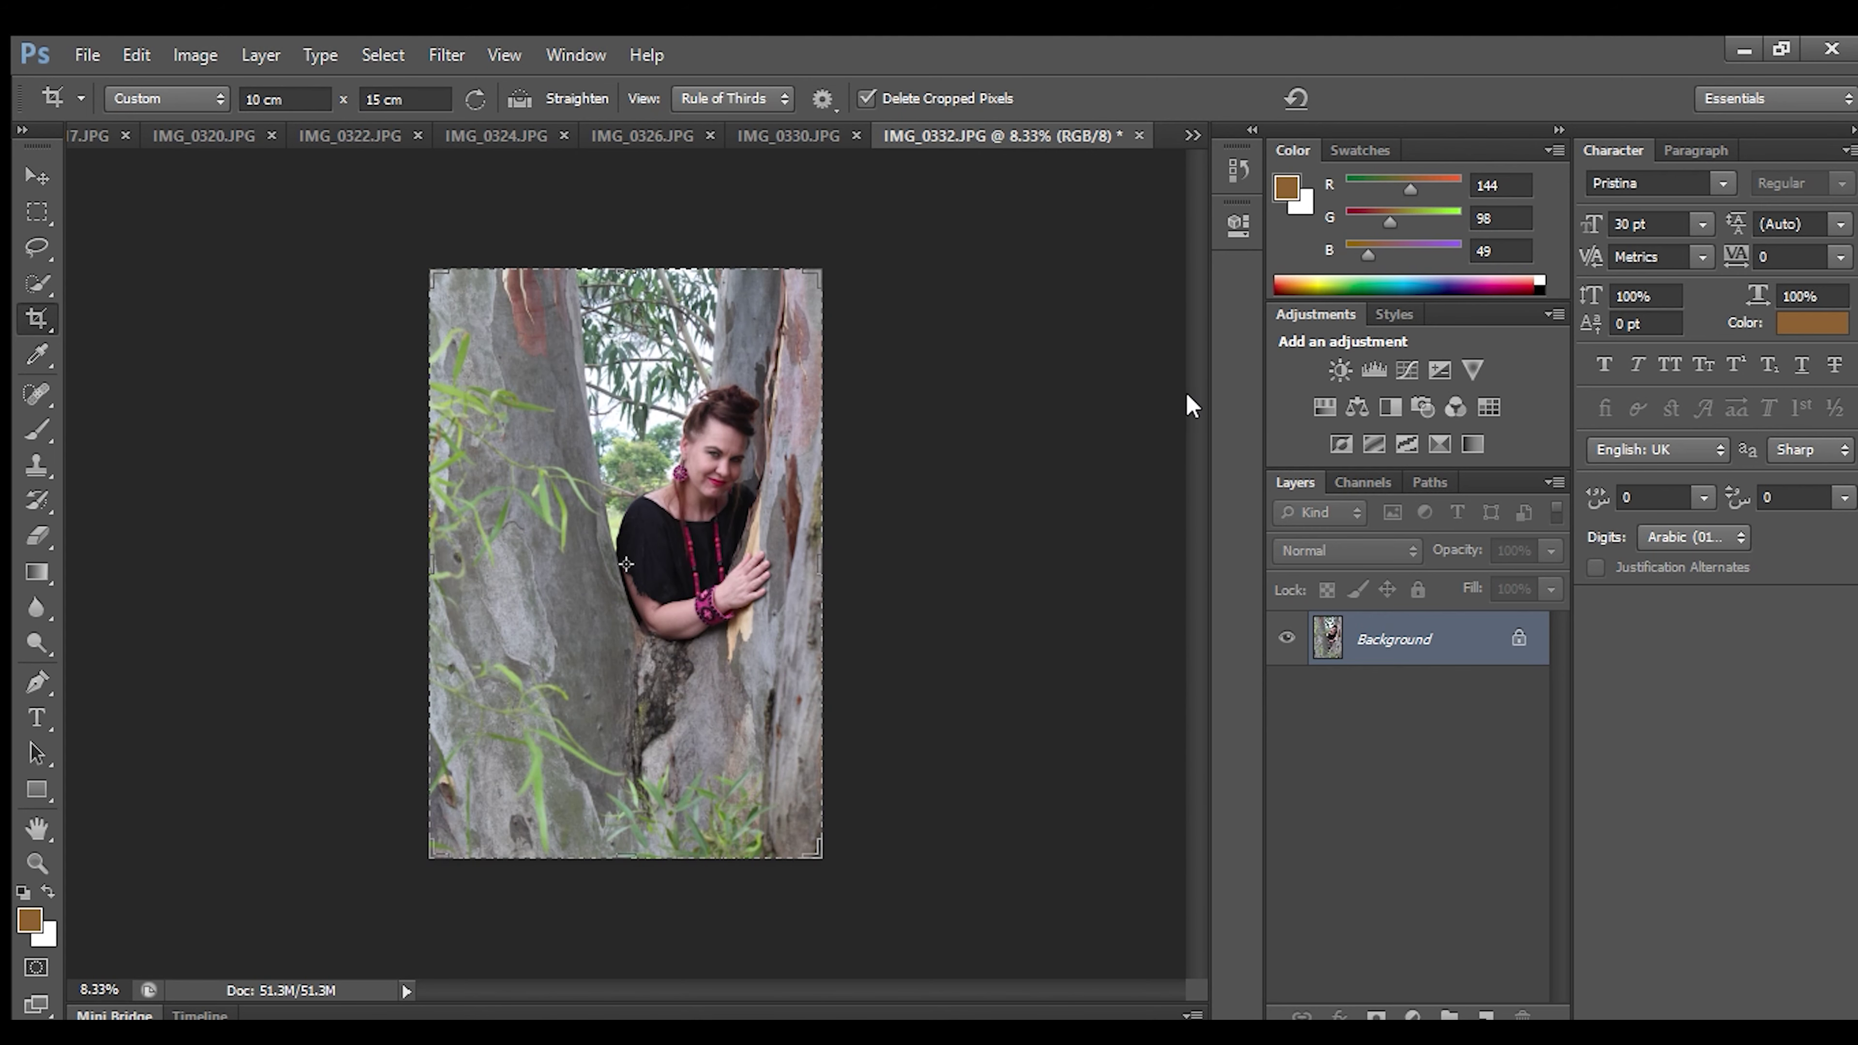
left_click(503, 131)
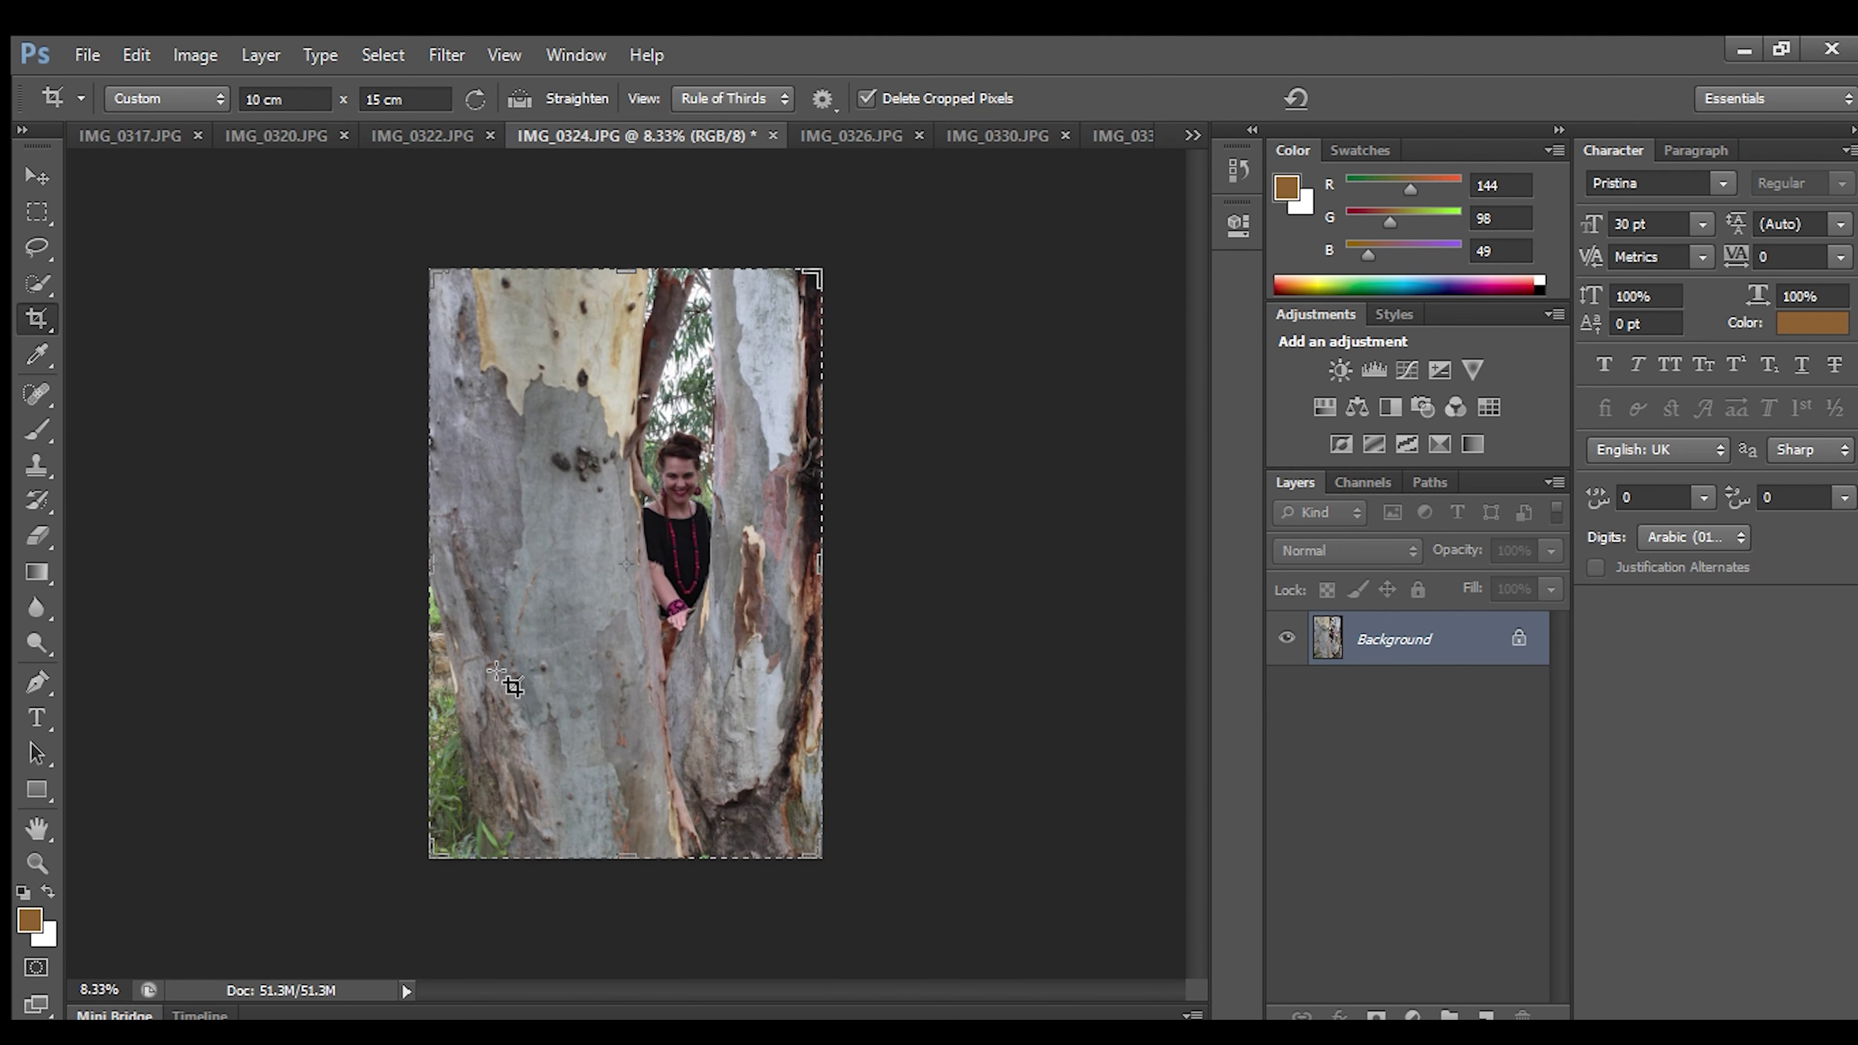
Crop IMG_0324.JPG in 10 x 15 cm portrait format, tightening the frame around the woman between the tree trunks.
left_click_drag(433, 851, 456, 848)
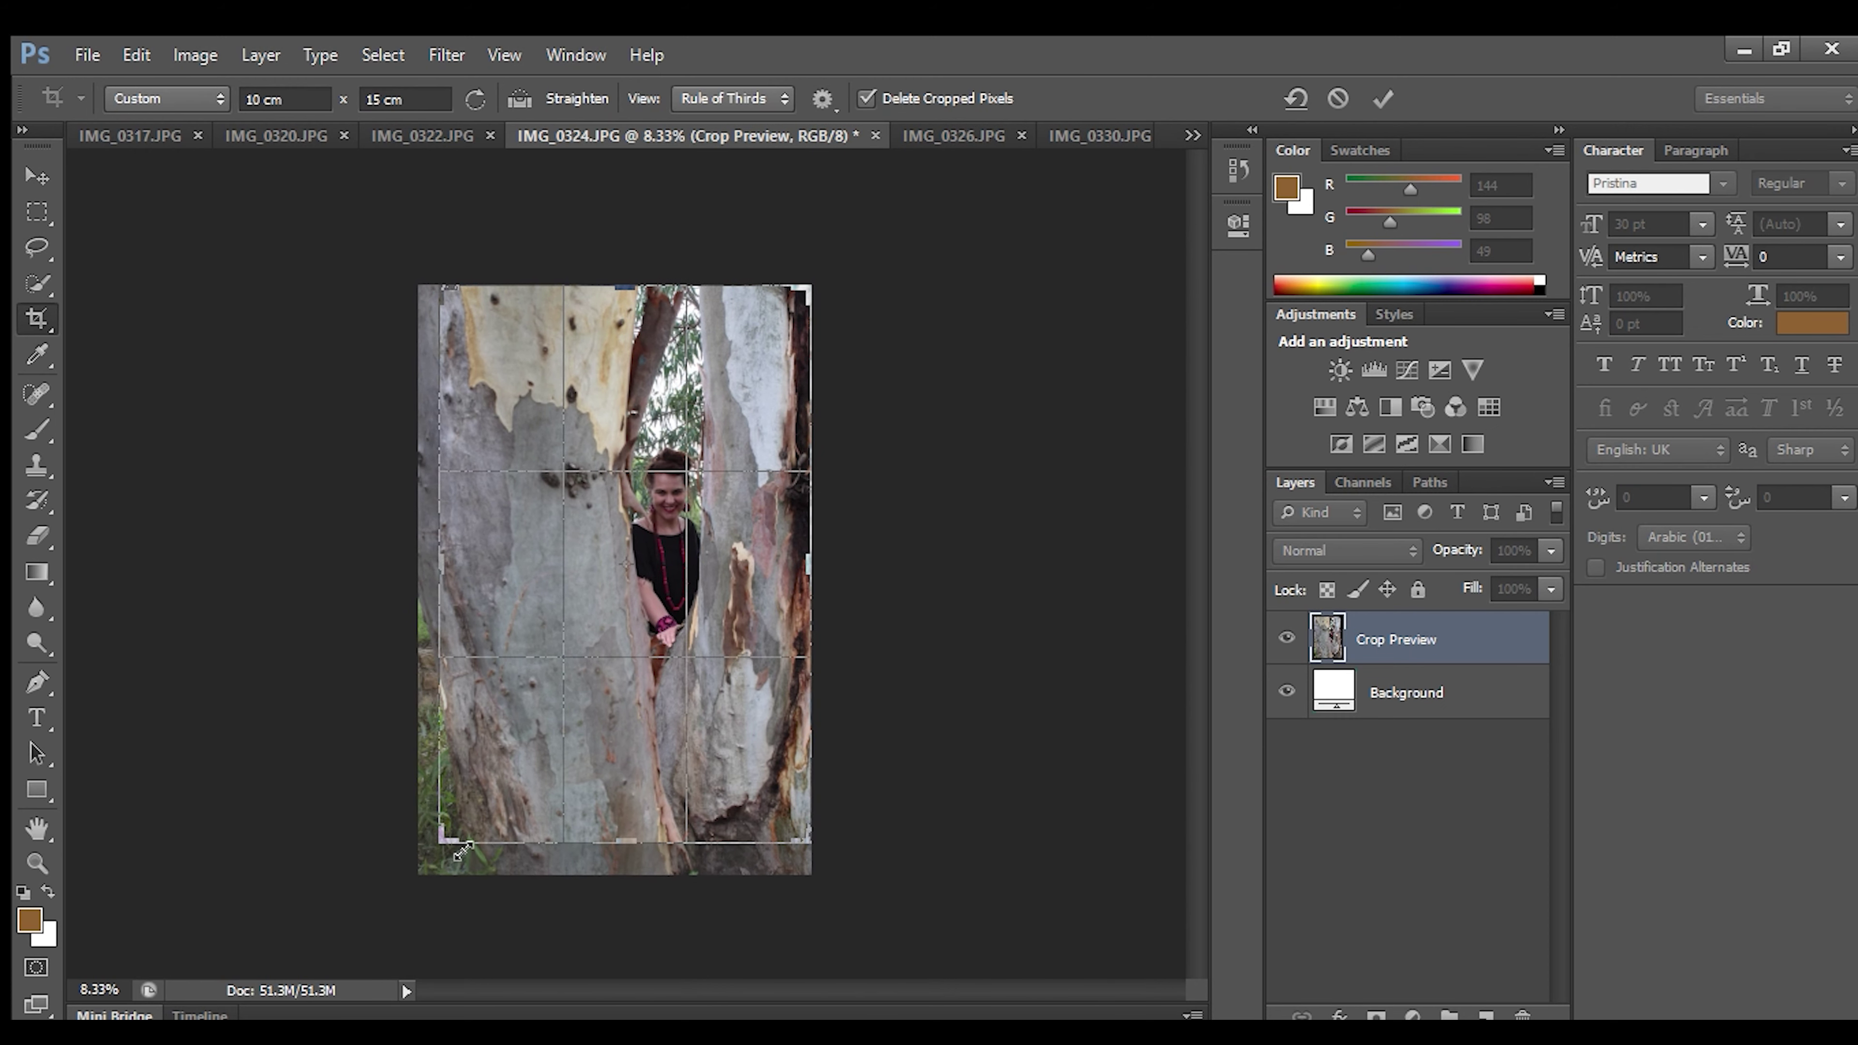
left_click_drag(698, 477, 695, 441)
left_click_drag(439, 840, 472, 801)
left_click_drag(662, 660, 662, 597)
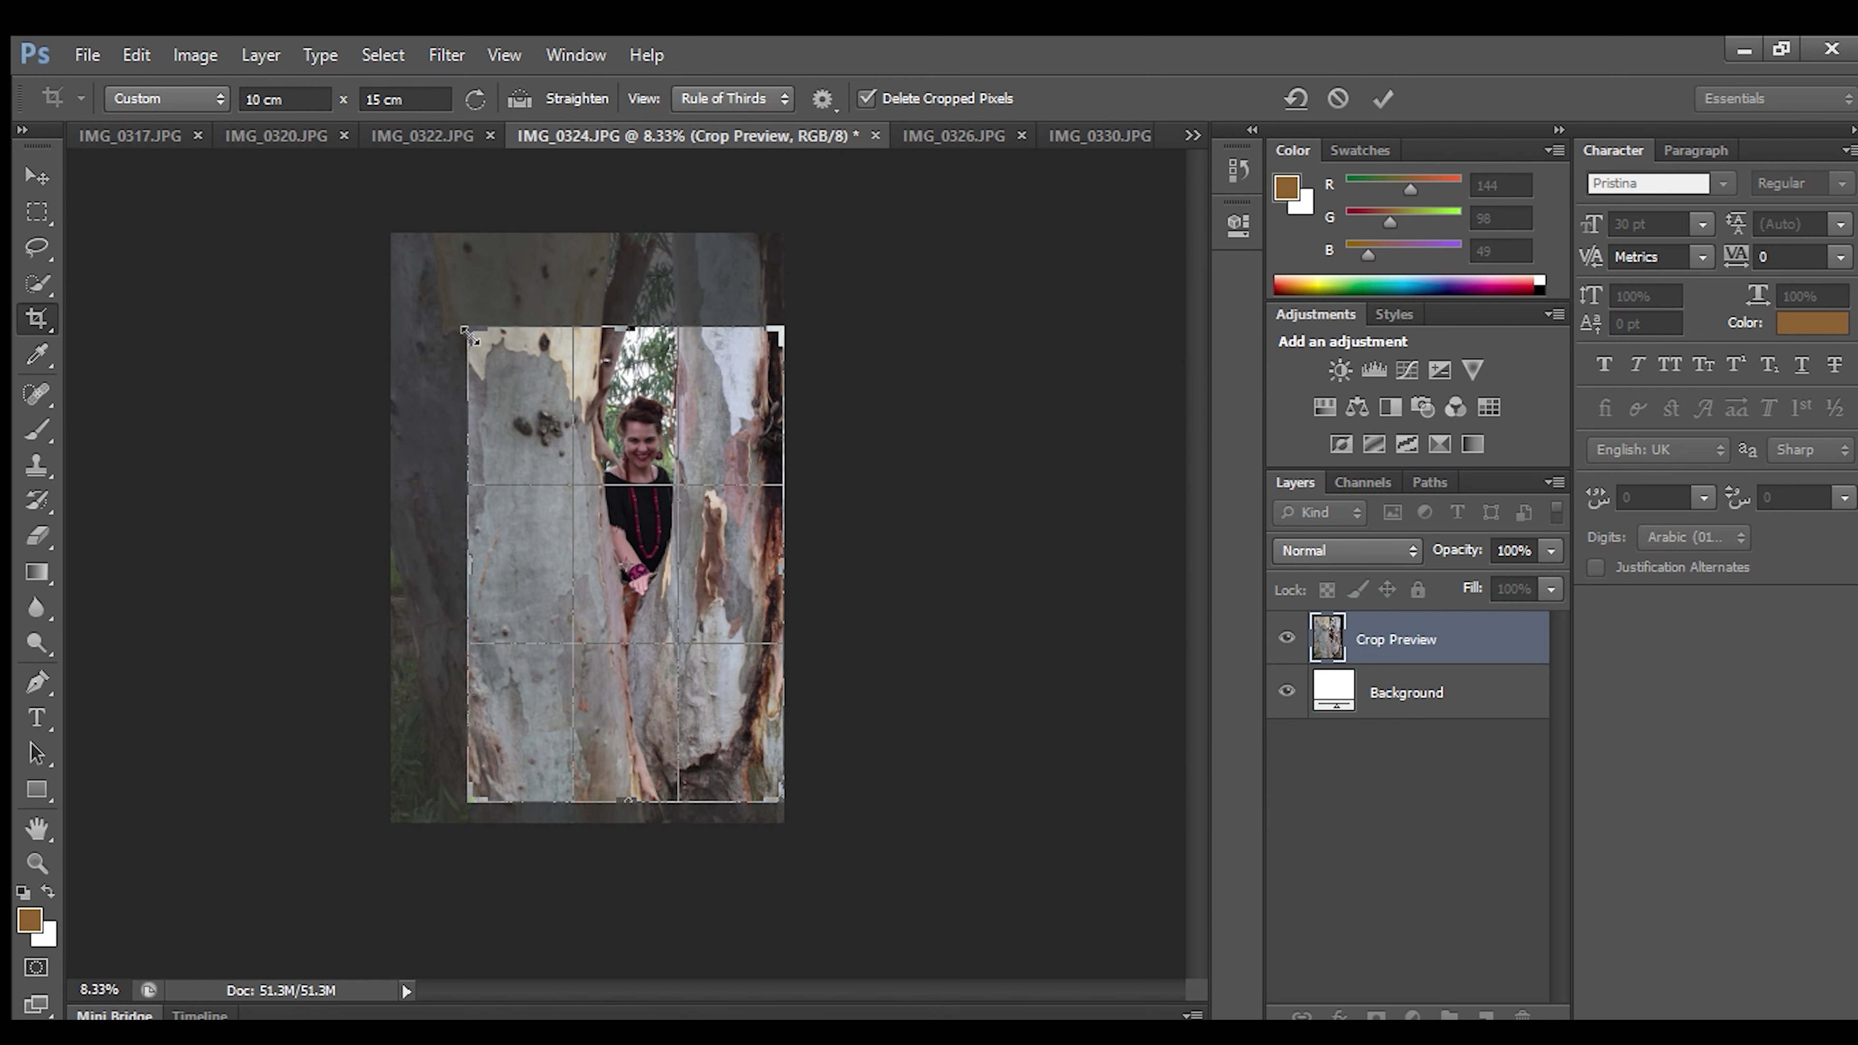
left_click_drag(470, 330, 446, 296)
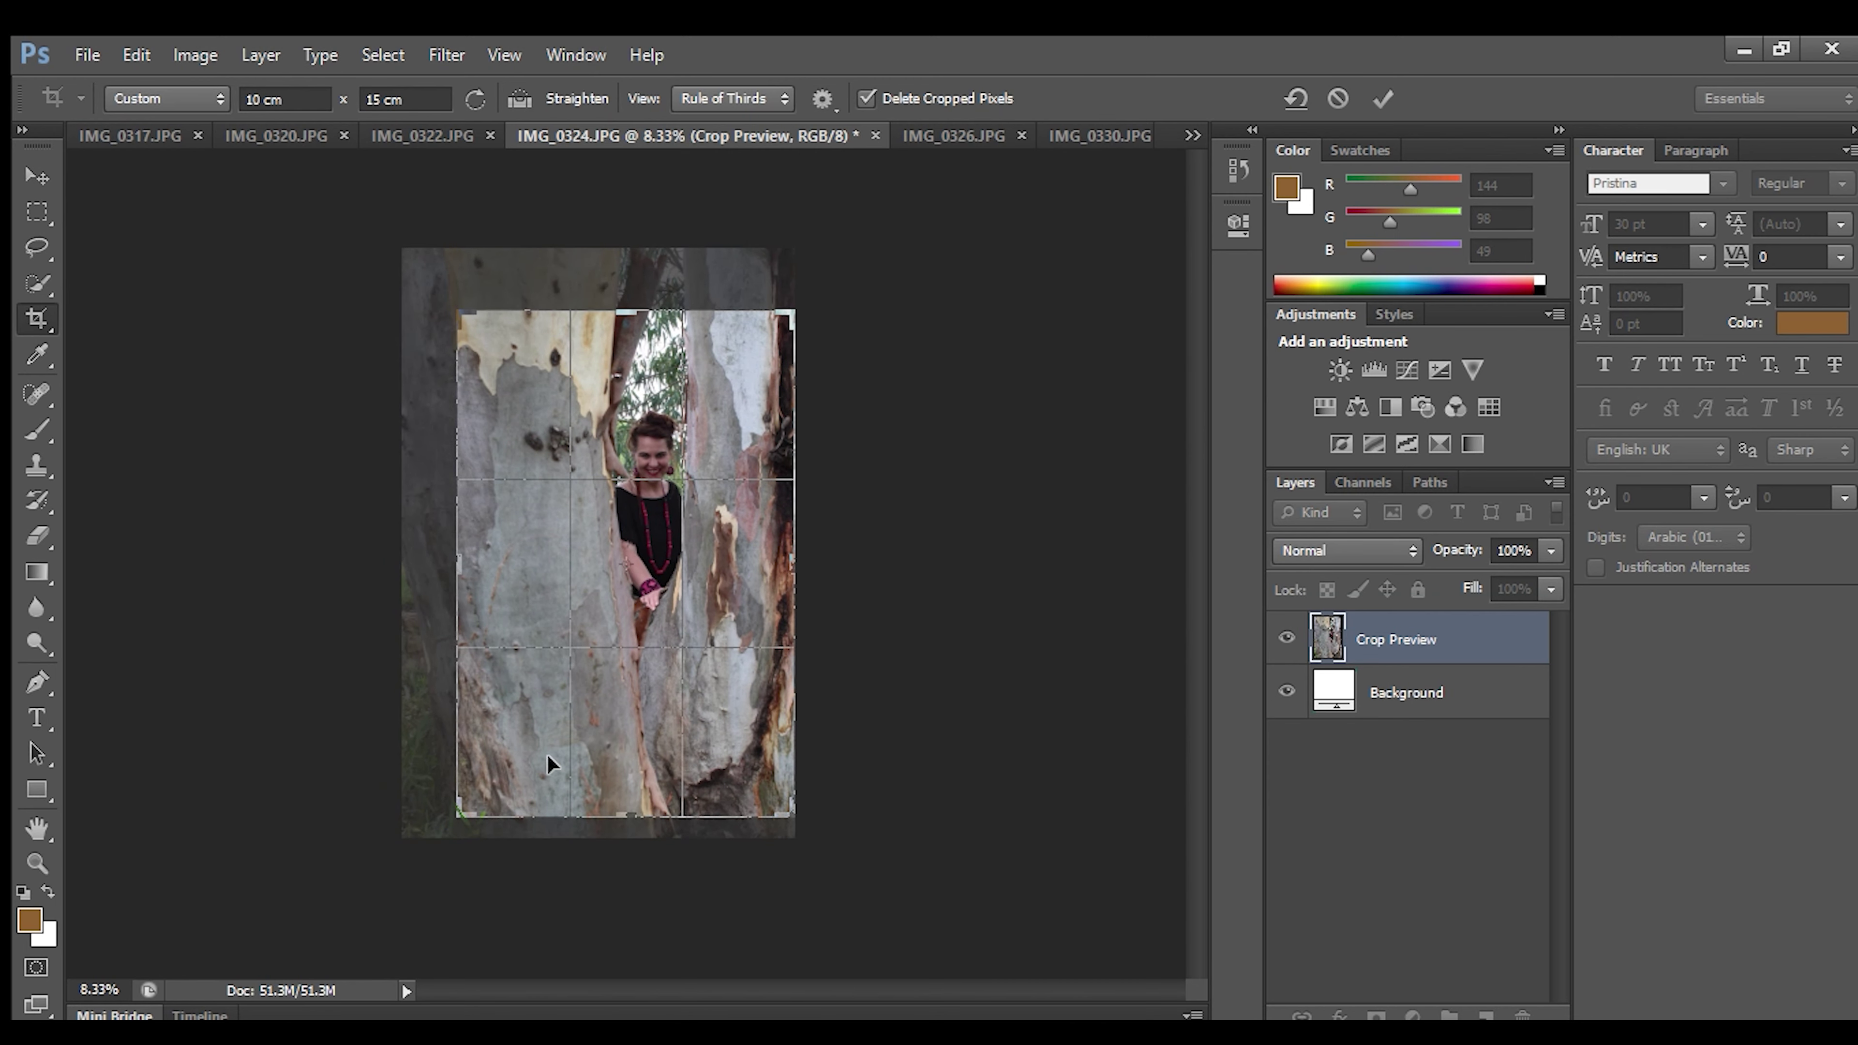
left_click_drag(794, 312, 772, 322)
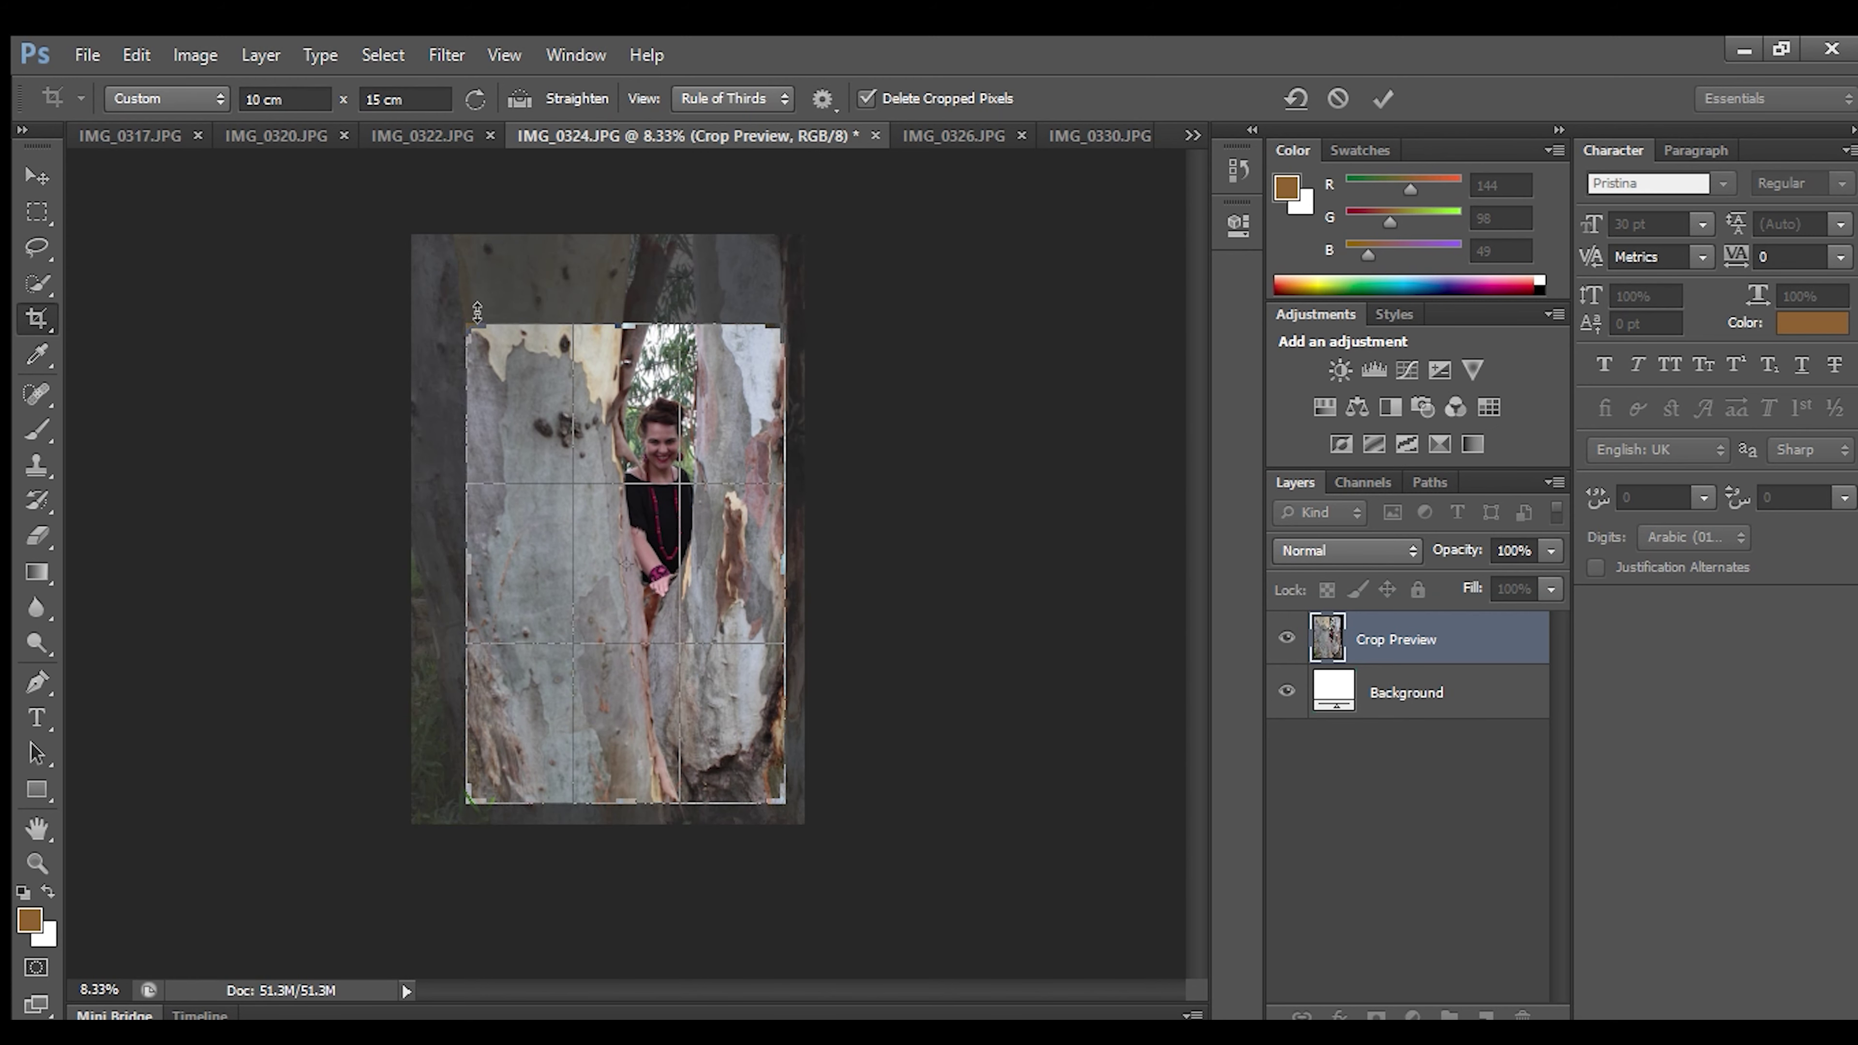
key("Return")
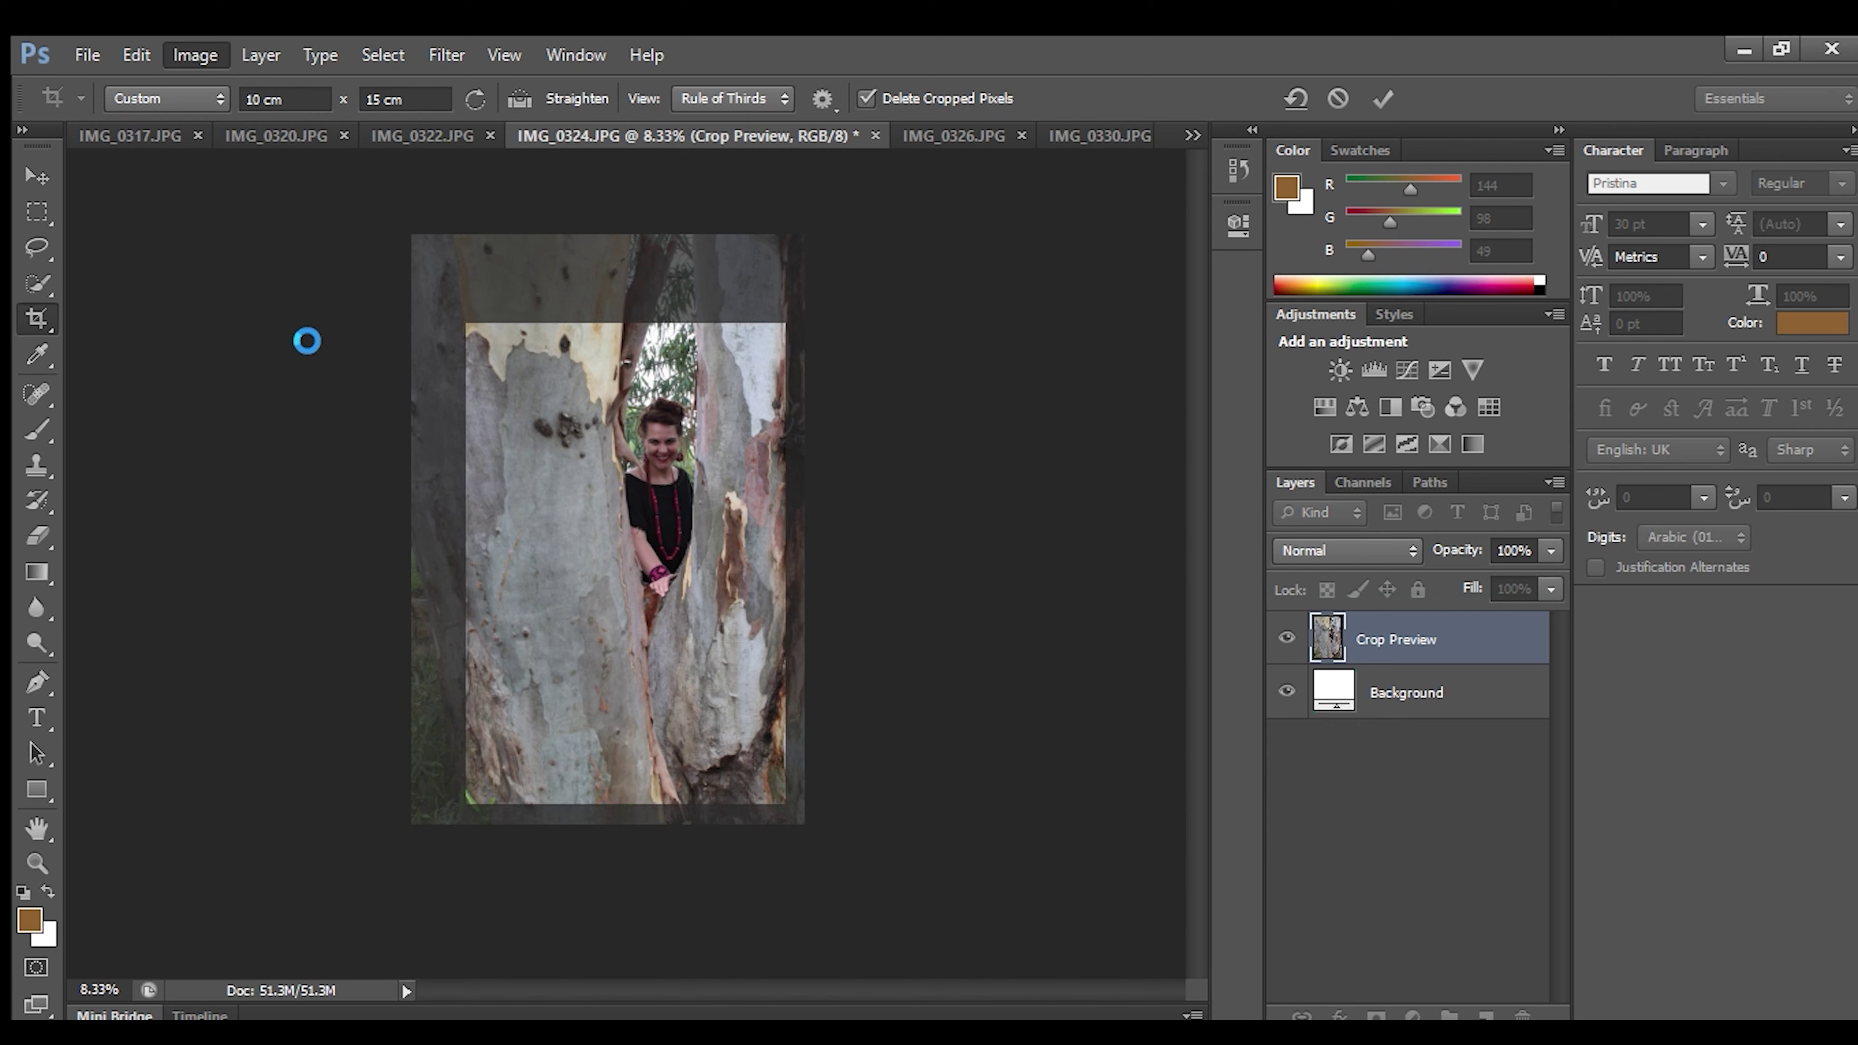
left_click(41, 173)
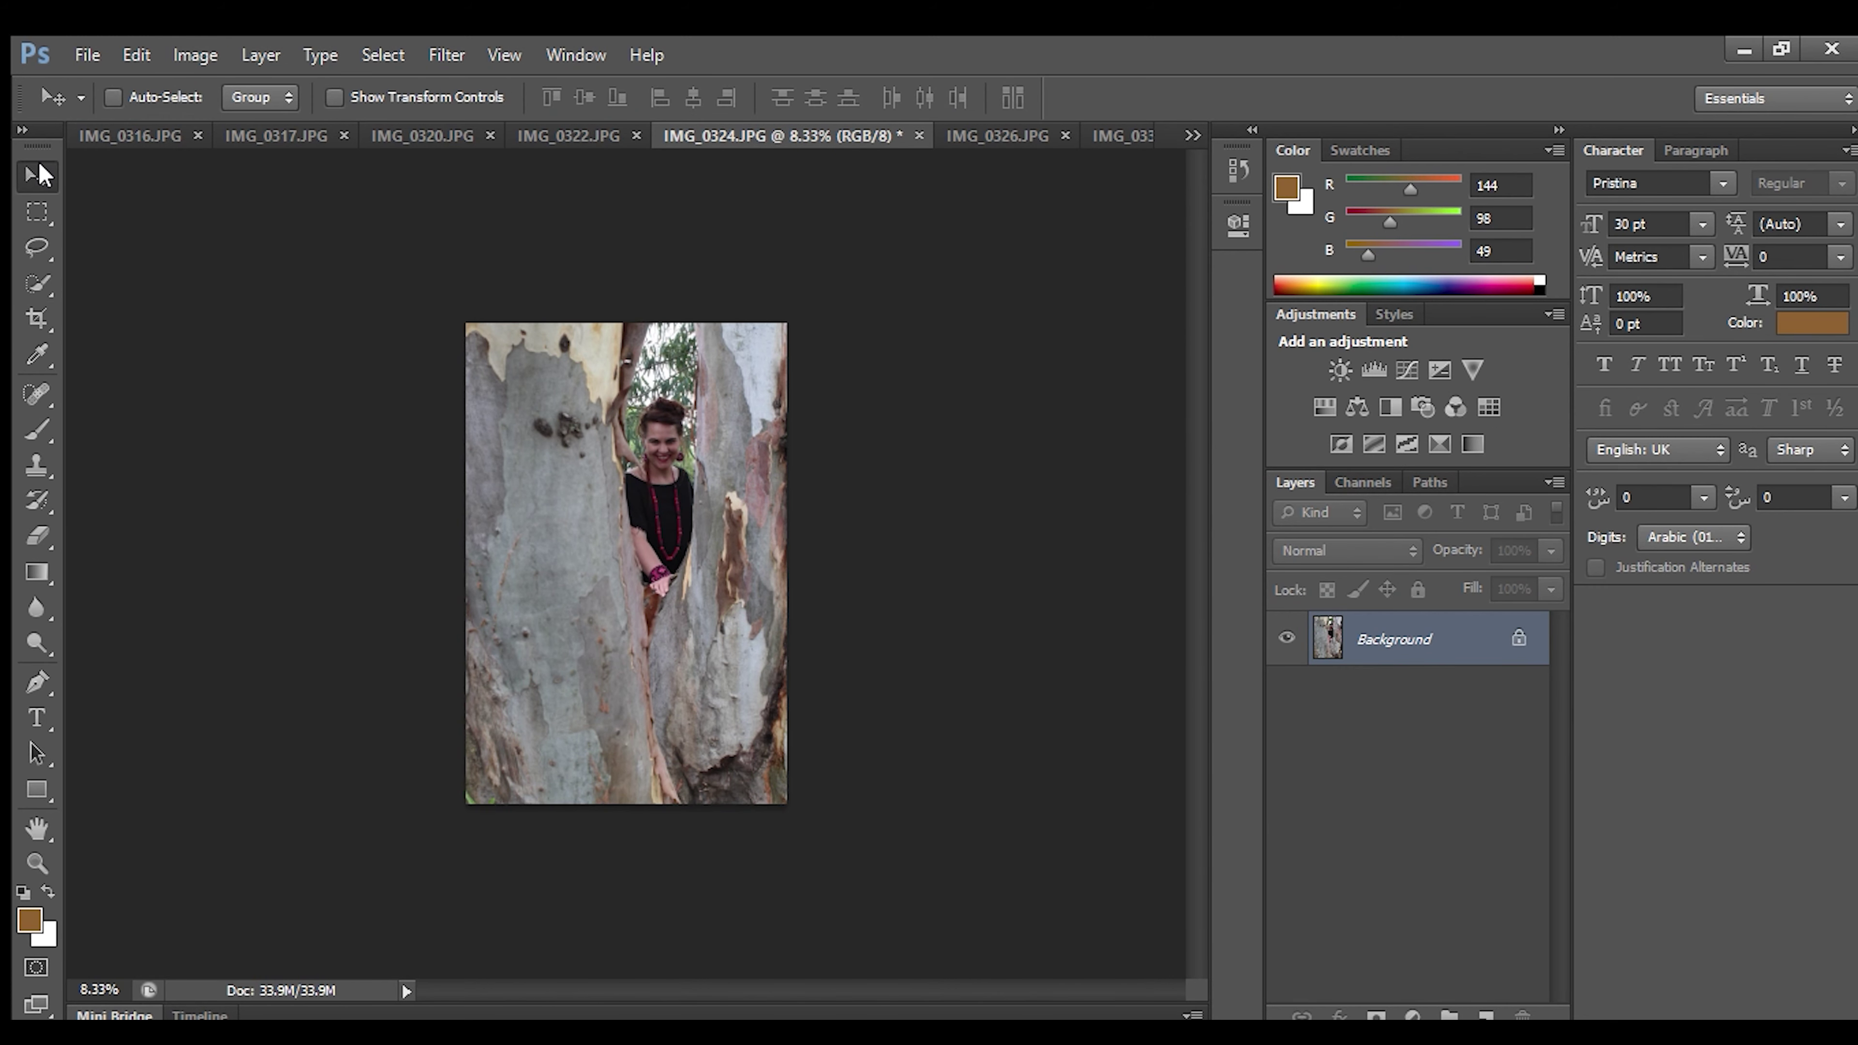
Reduce the image size of the cropped photo and fit it to the view.
key("ctrl+alt+i")
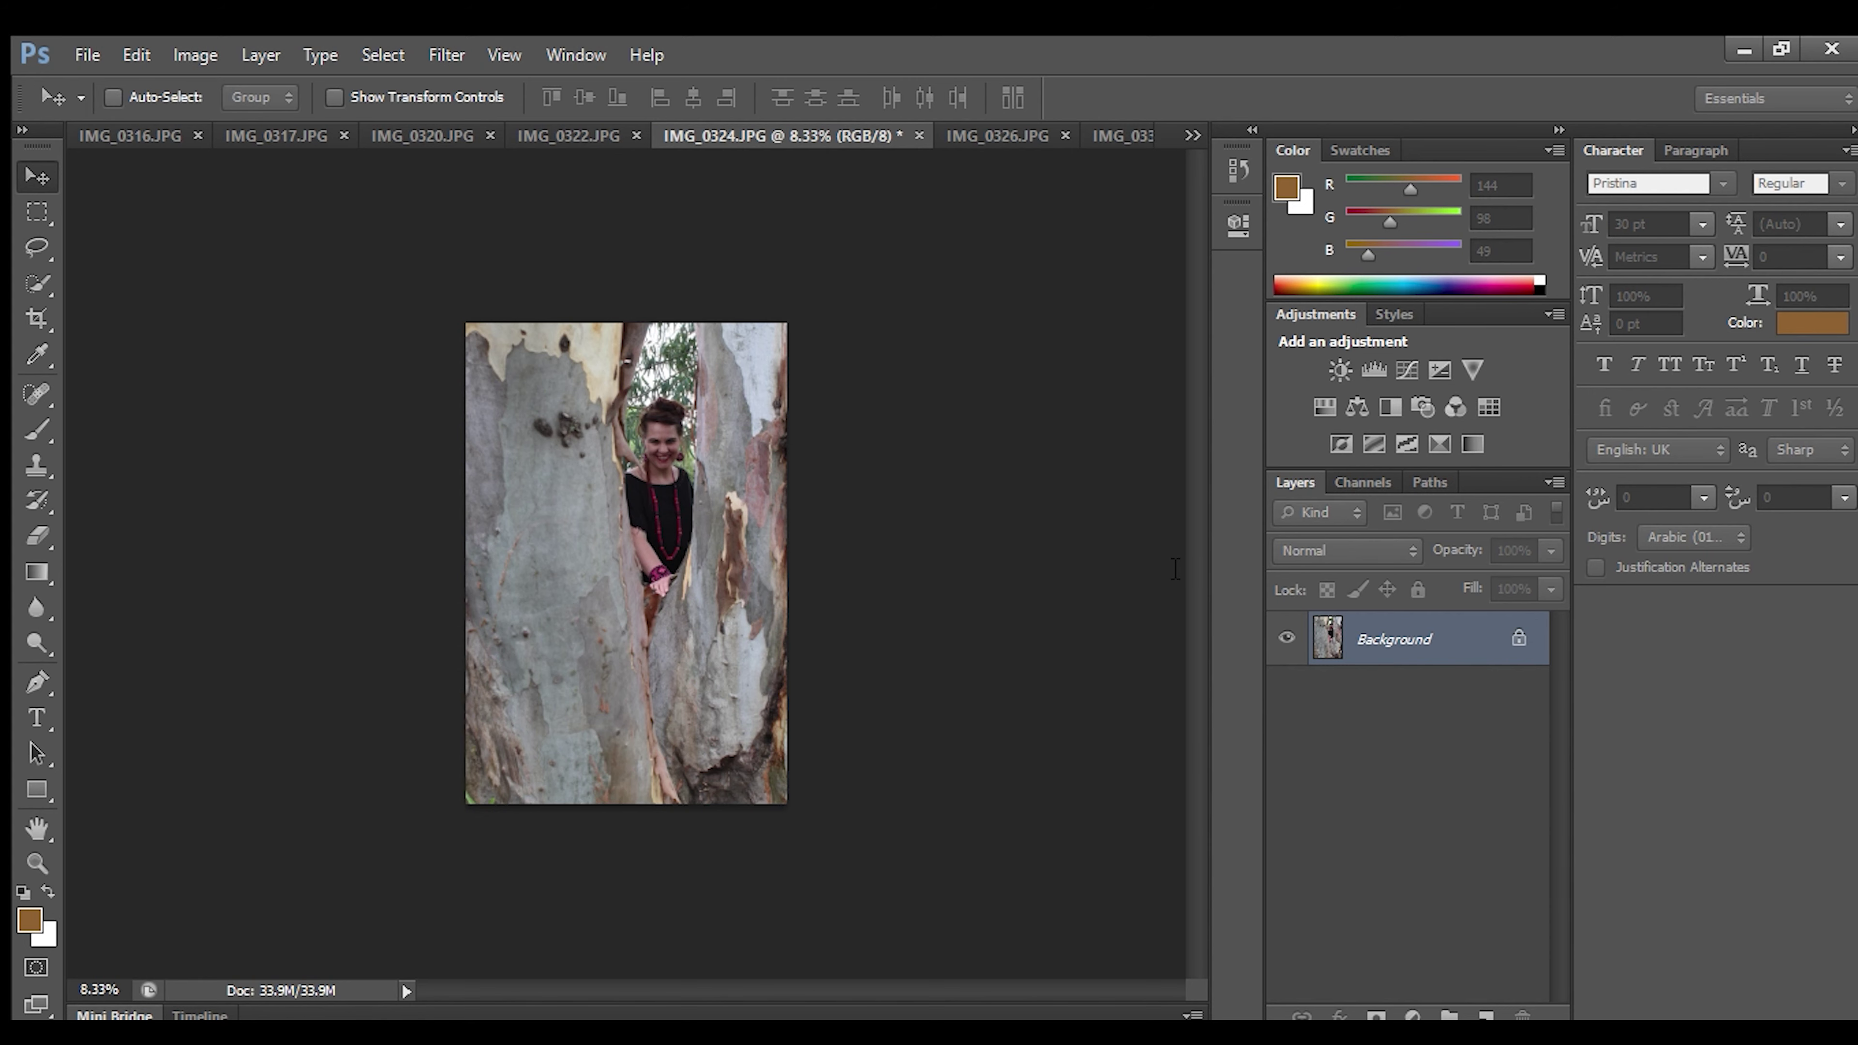
key("Return")
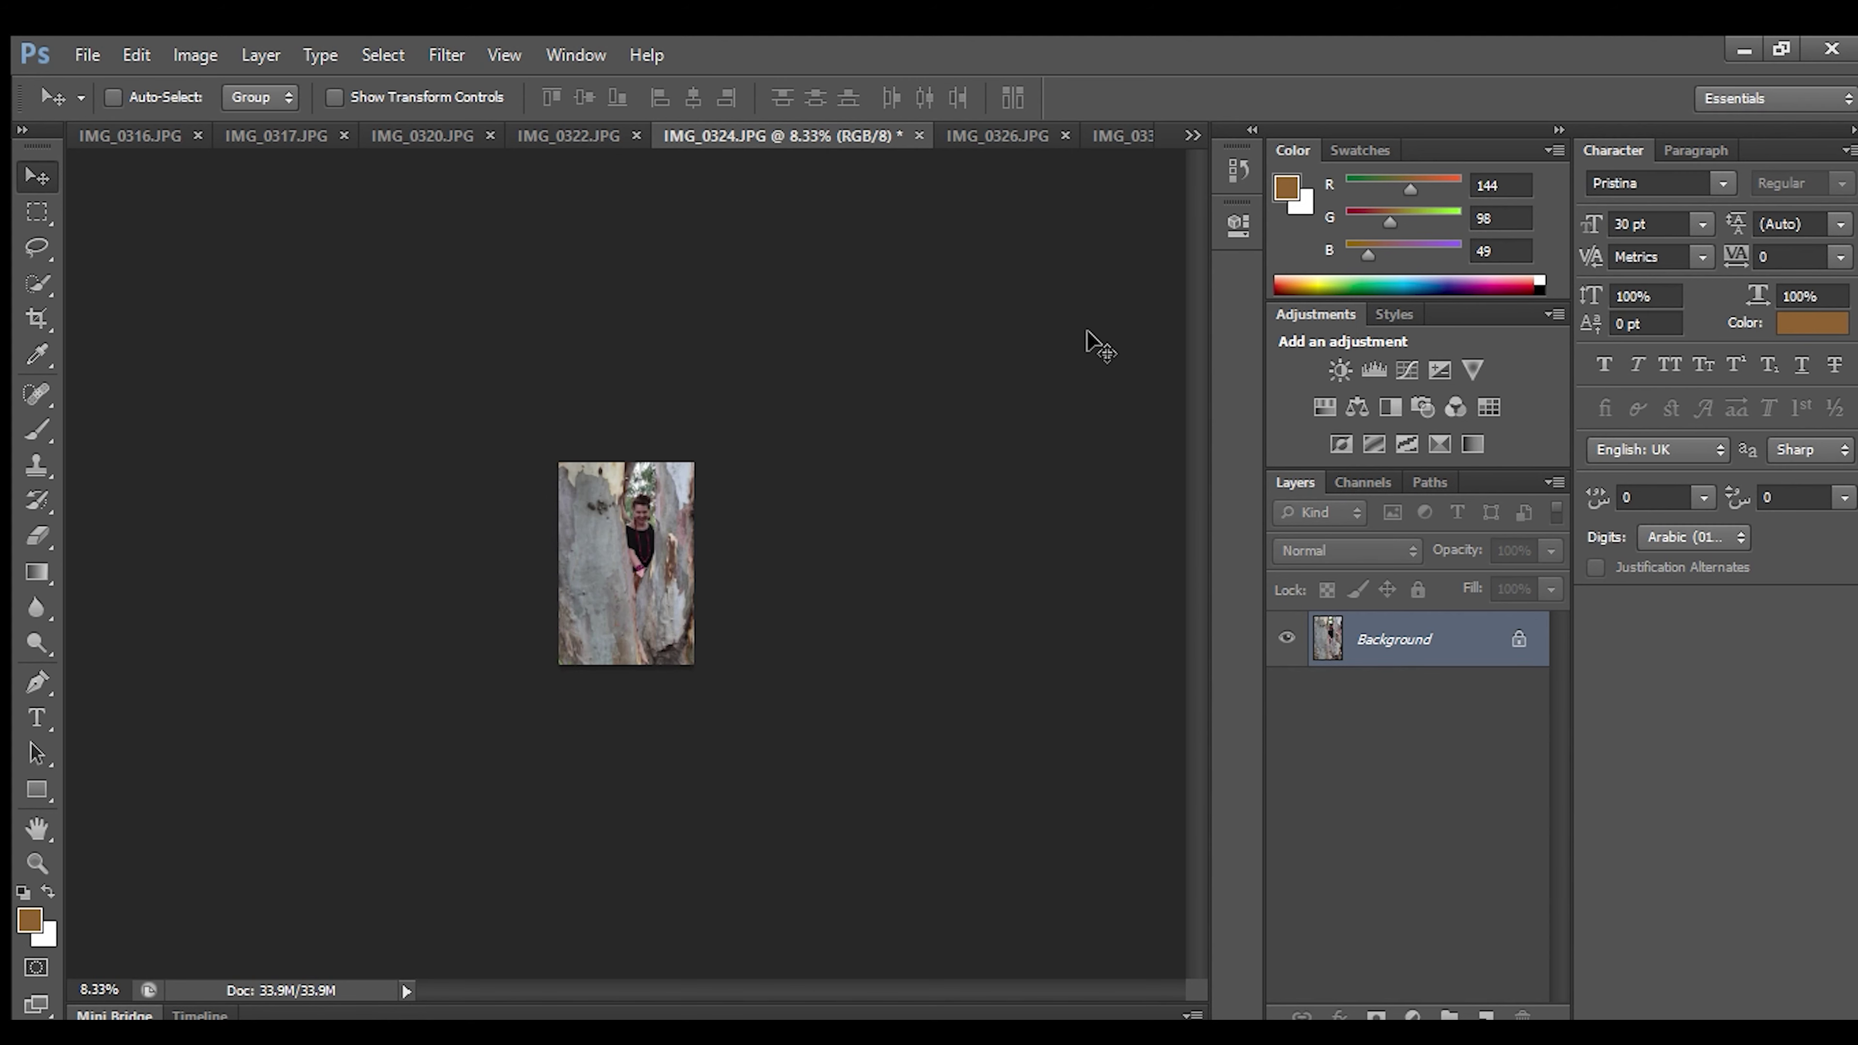
key("ctrl+0")
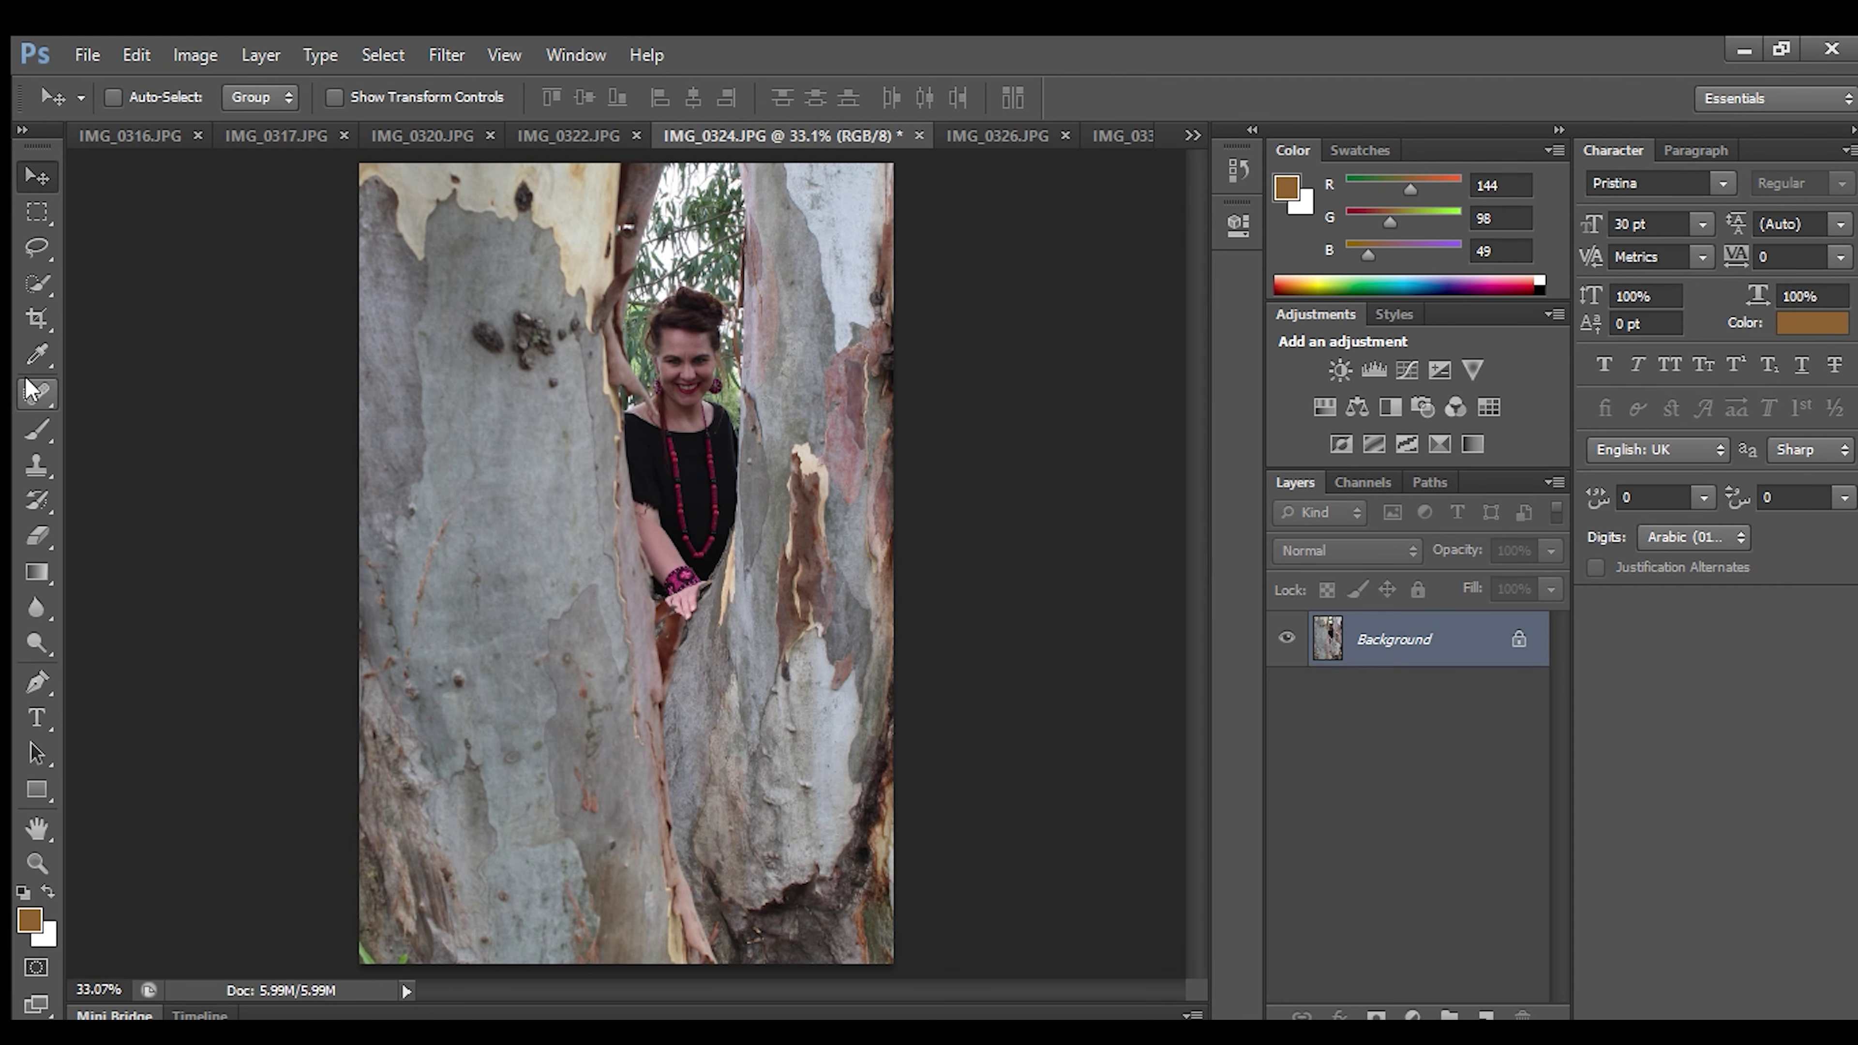
Crop the photo more tightly around the woman in 10 x 15 cm format and resize the image again.
left_click(37, 318)
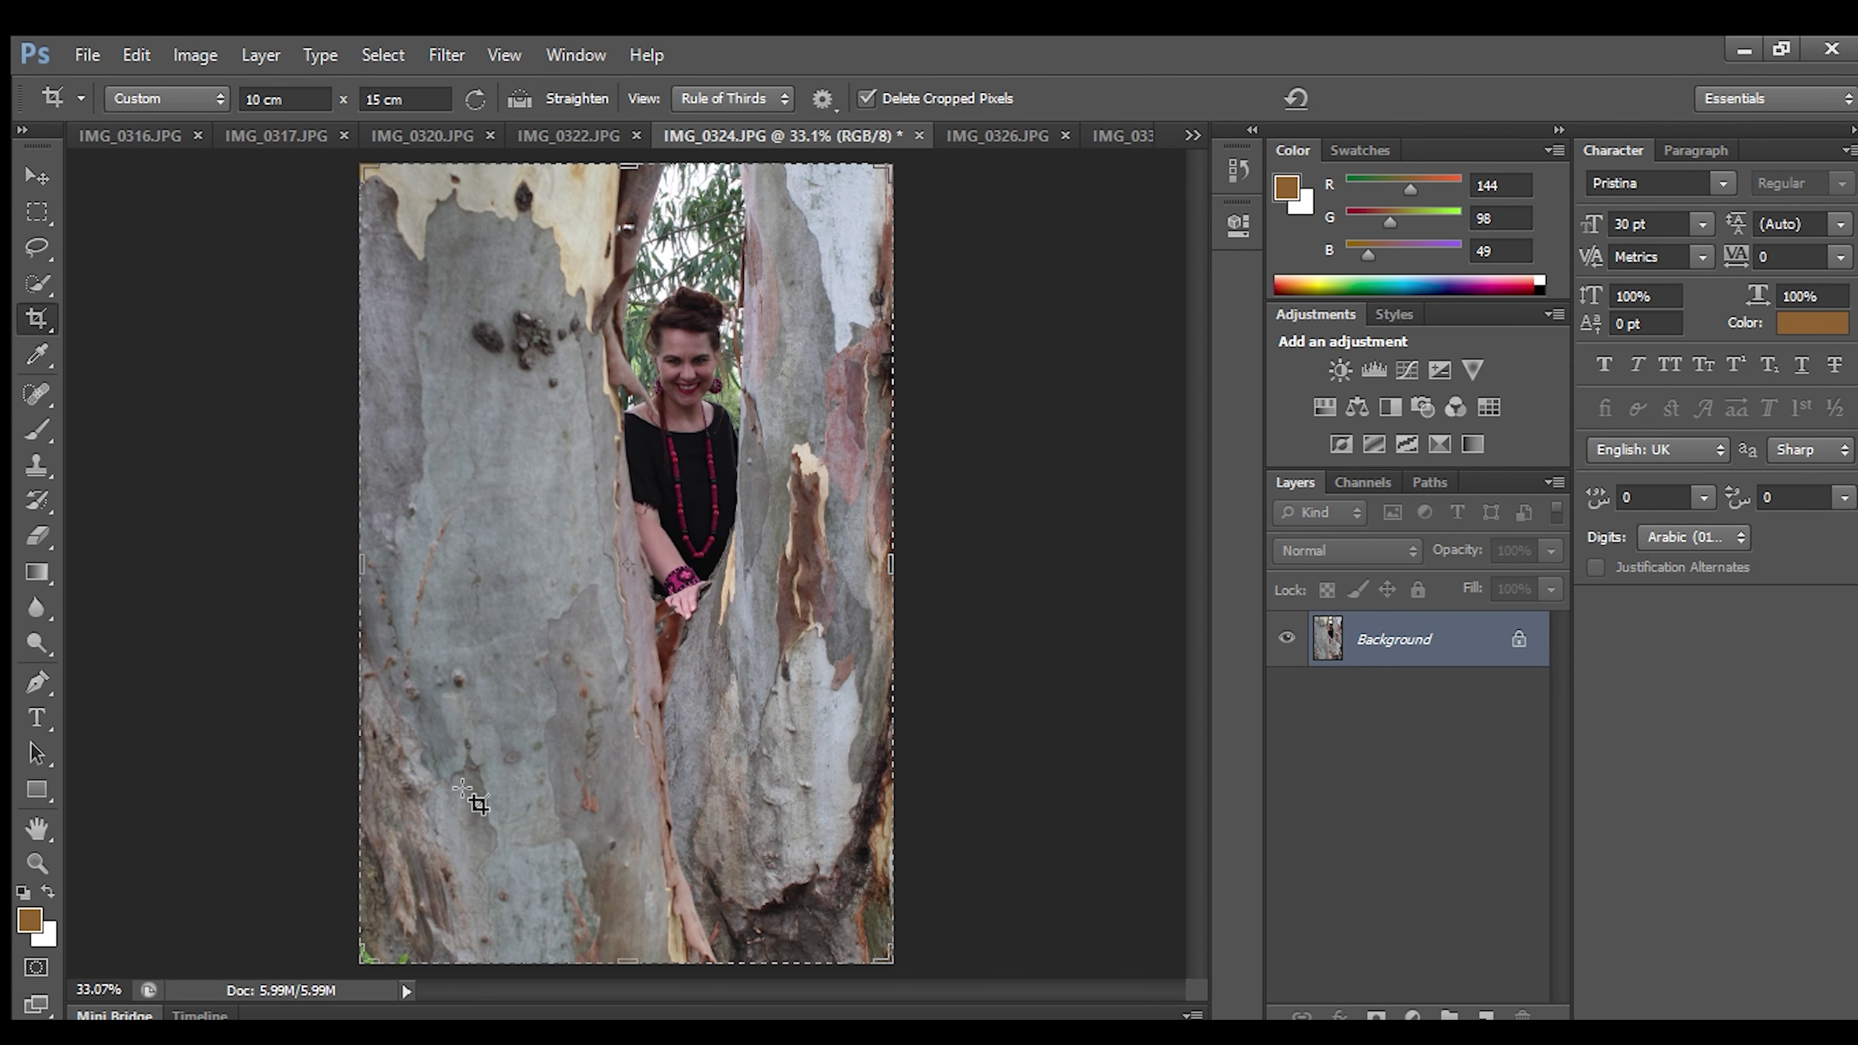
left_click_drag(394, 951, 446, 942)
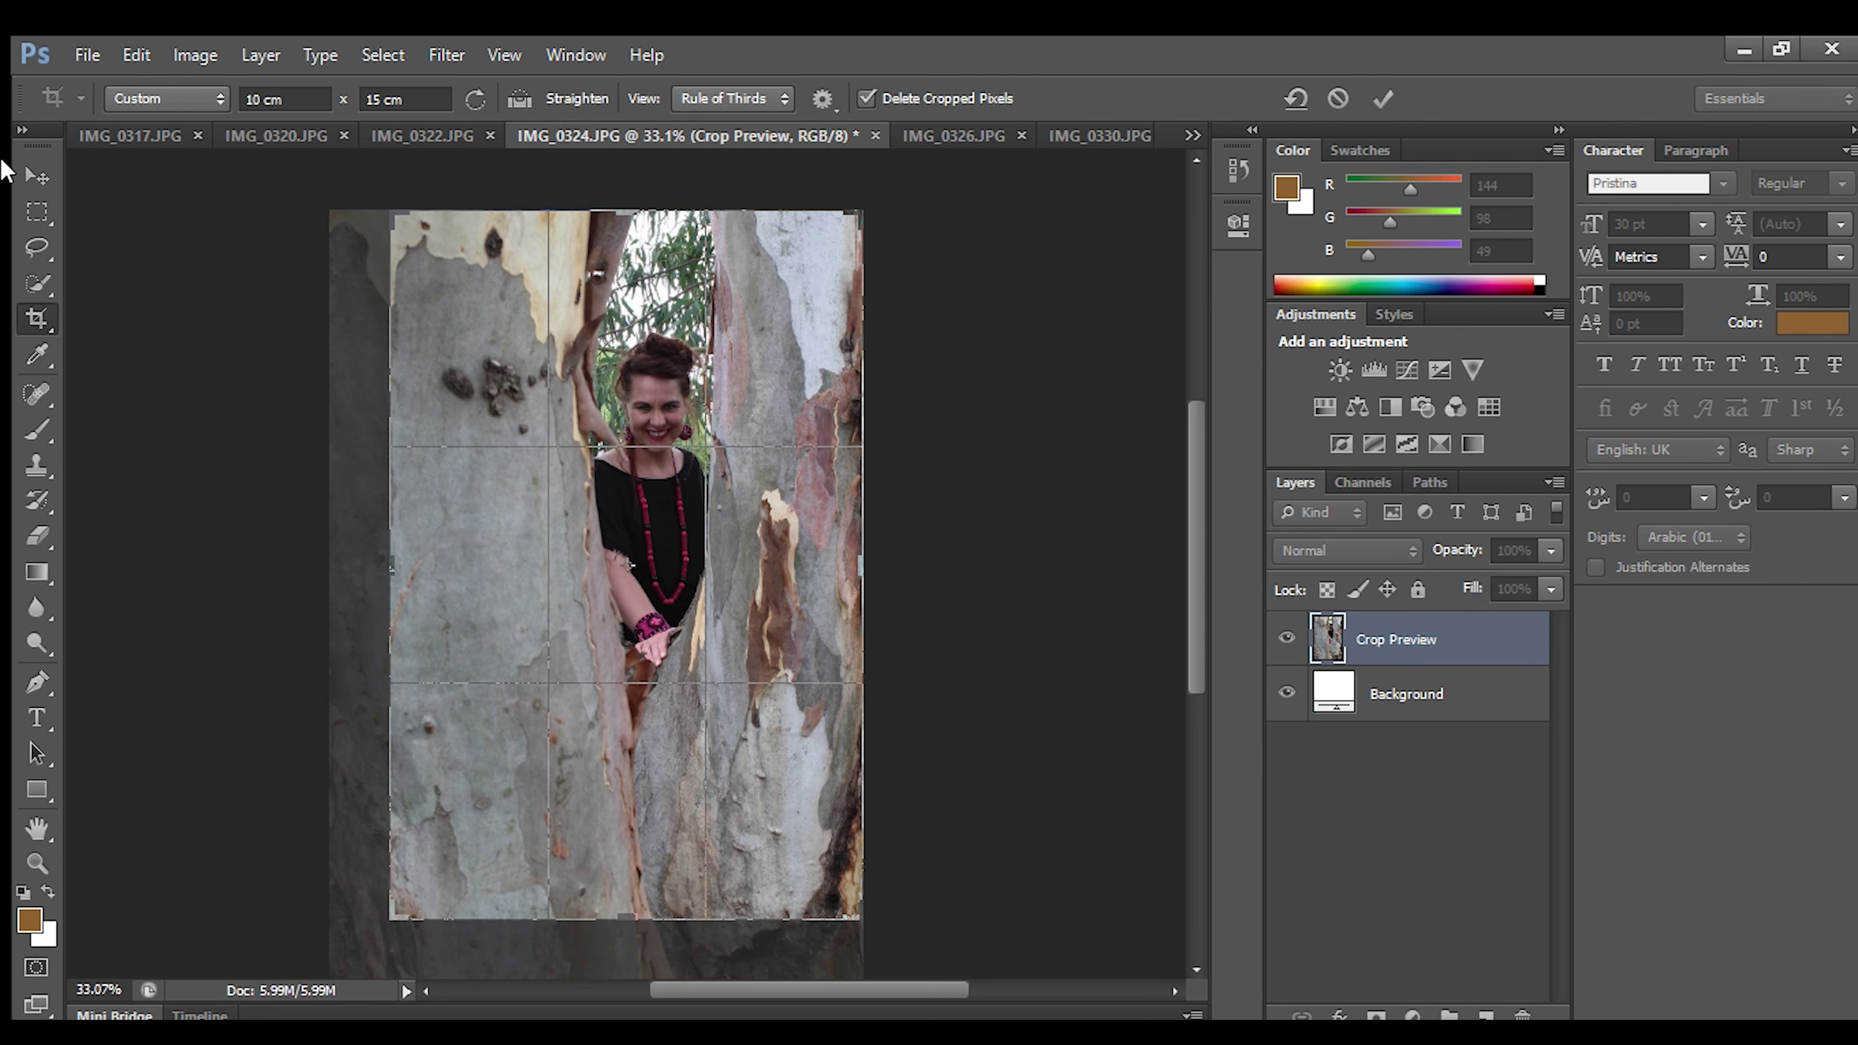
key("Return")
left_click(21, 174)
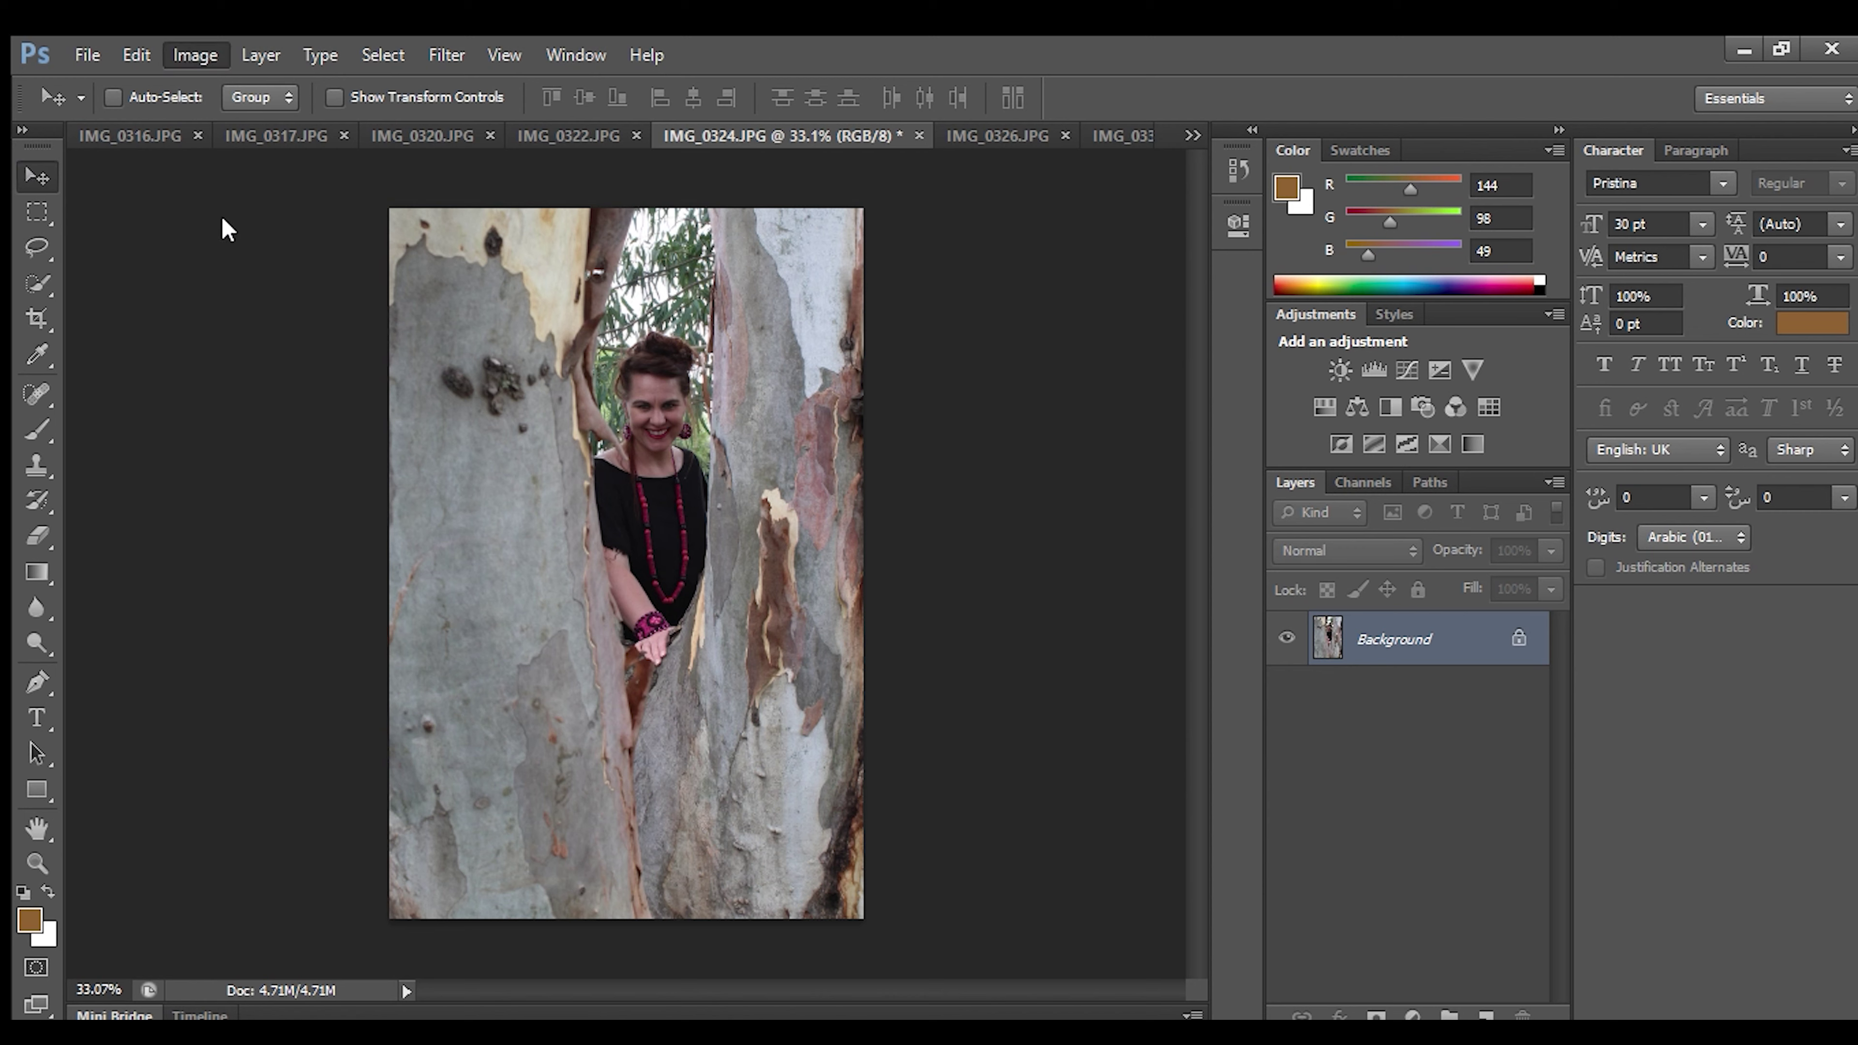
left_click(724, 401)
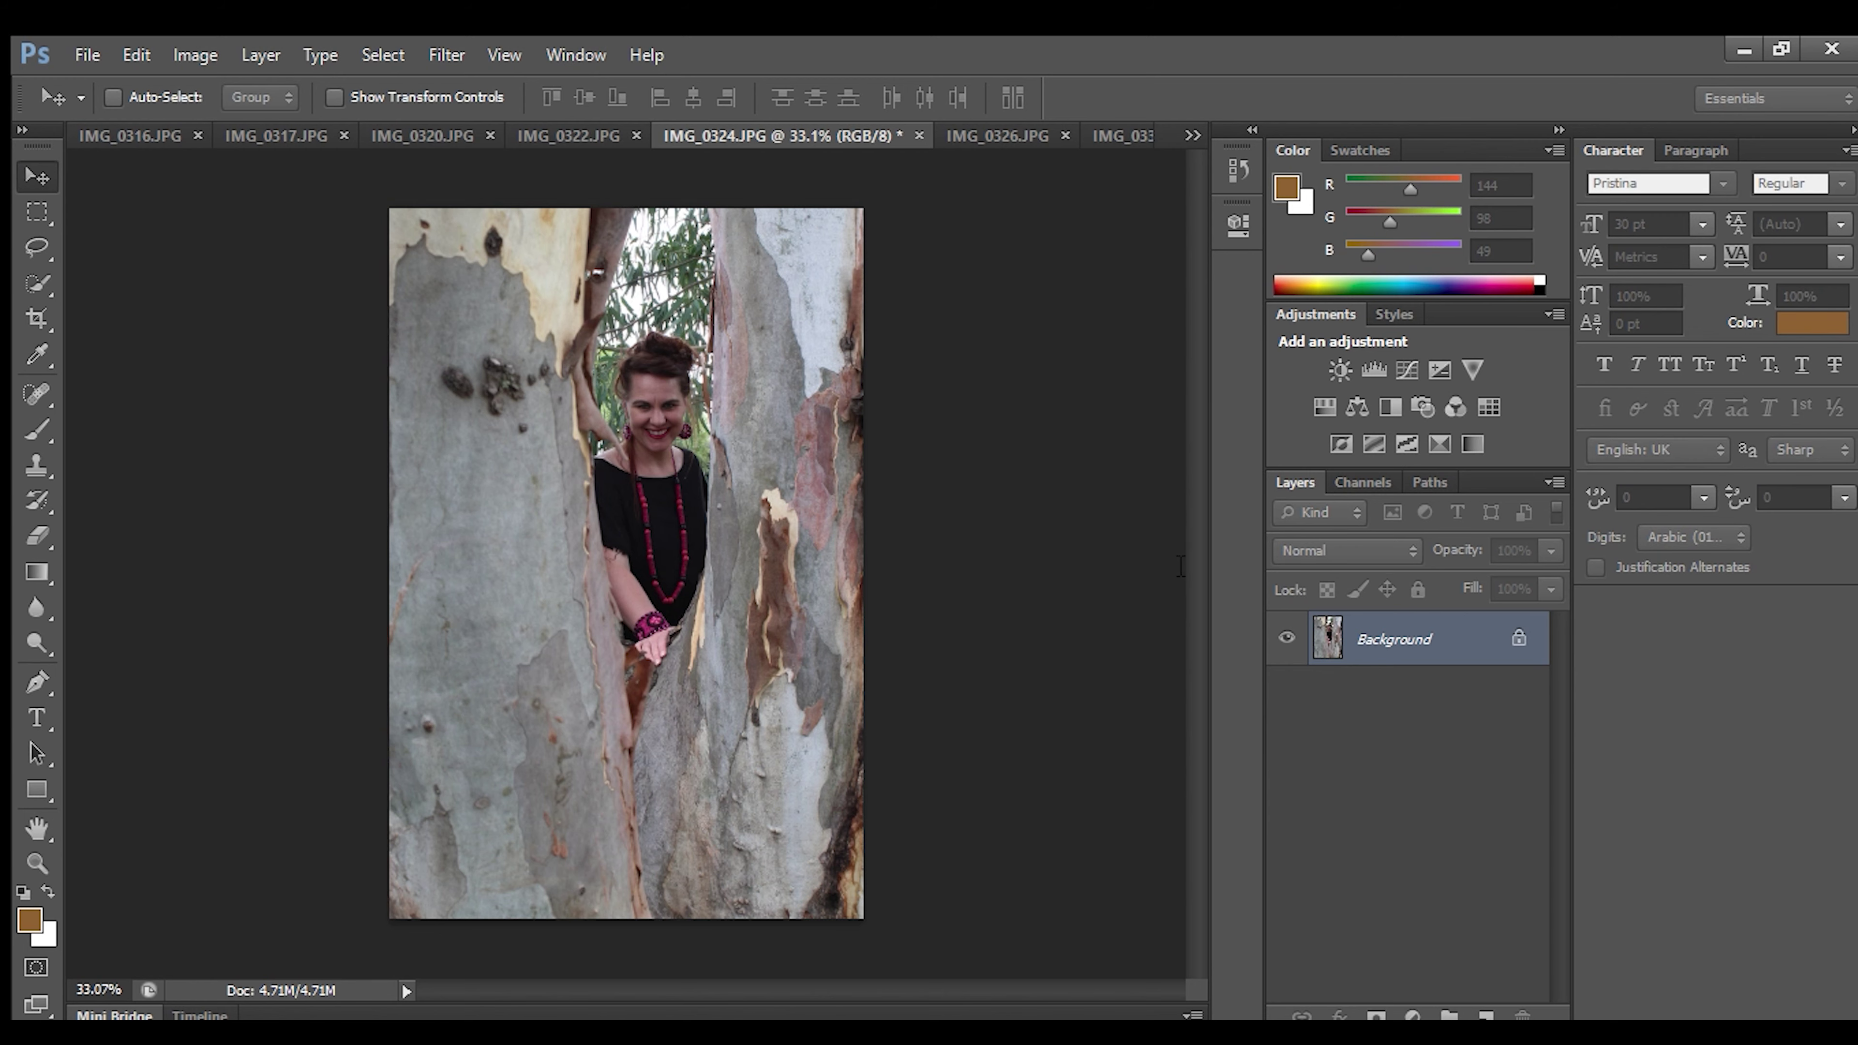
key("ctrl+z")
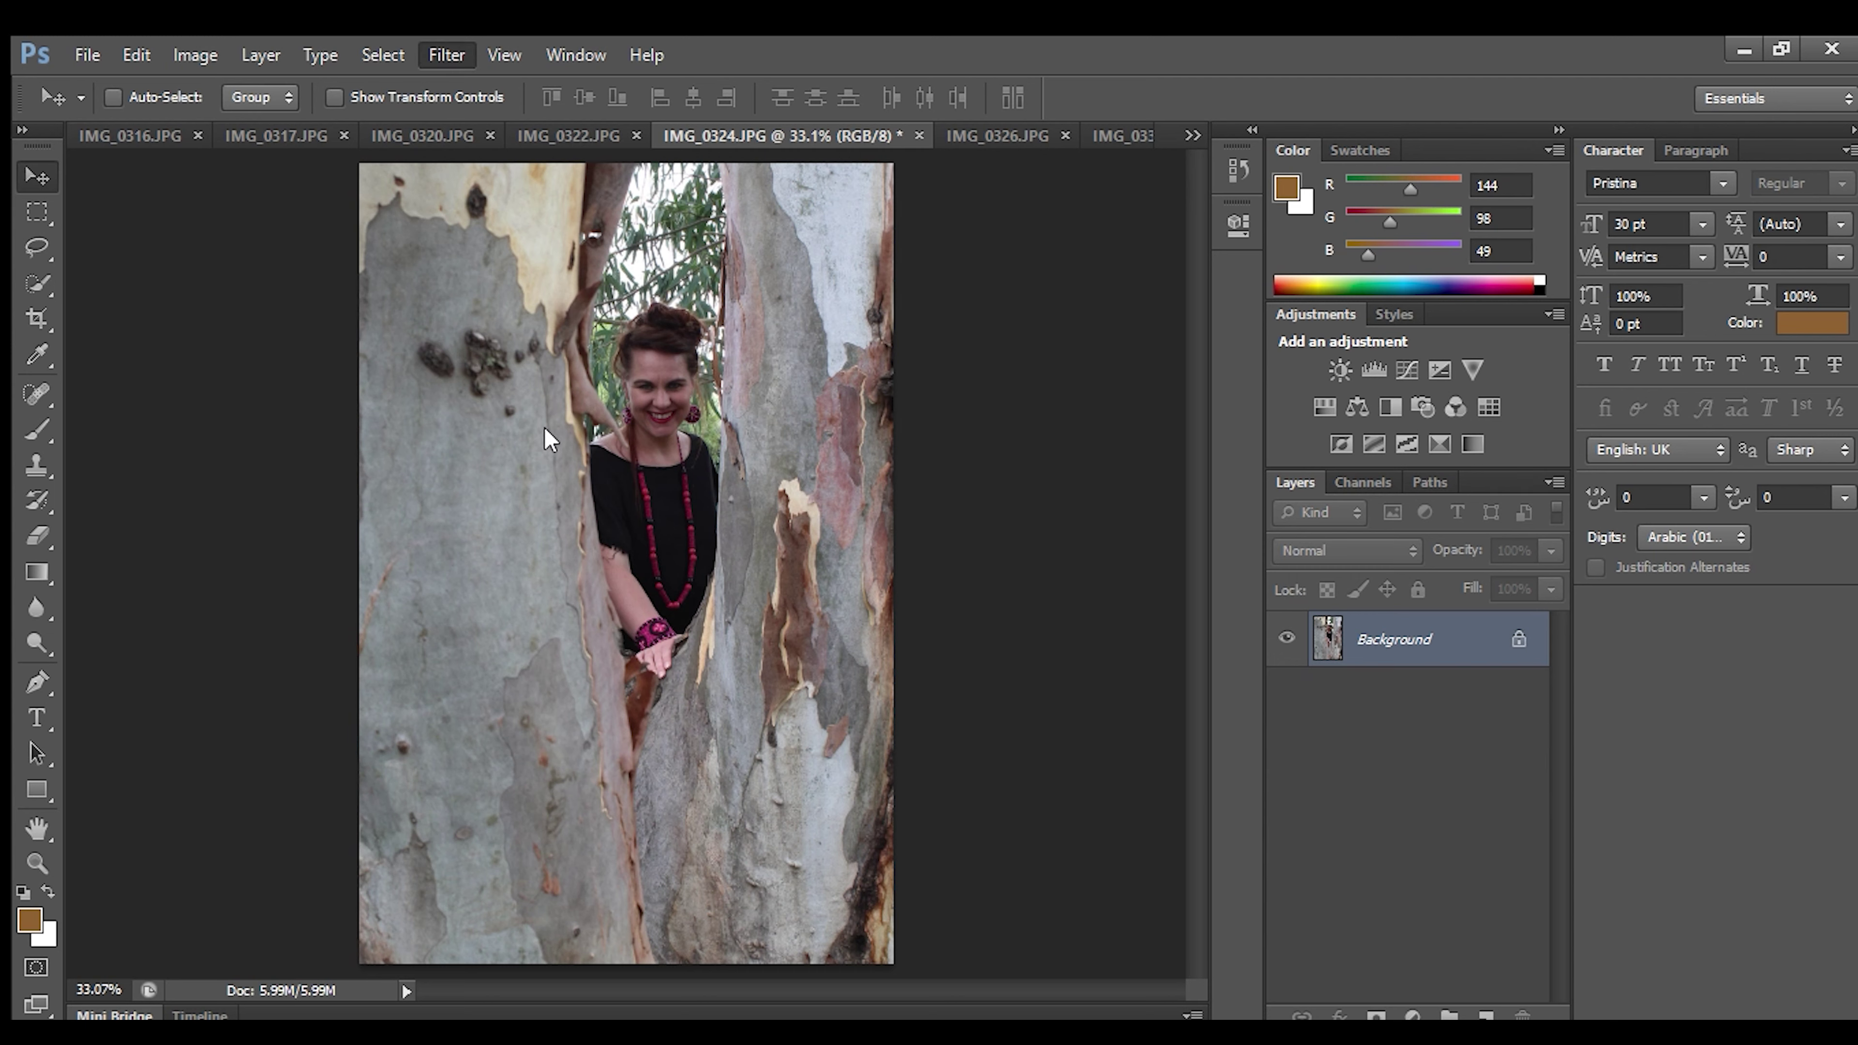
Duplicate the Background layer and apply a heavy blur to the copy.
key("space")
key("ctrl+j")
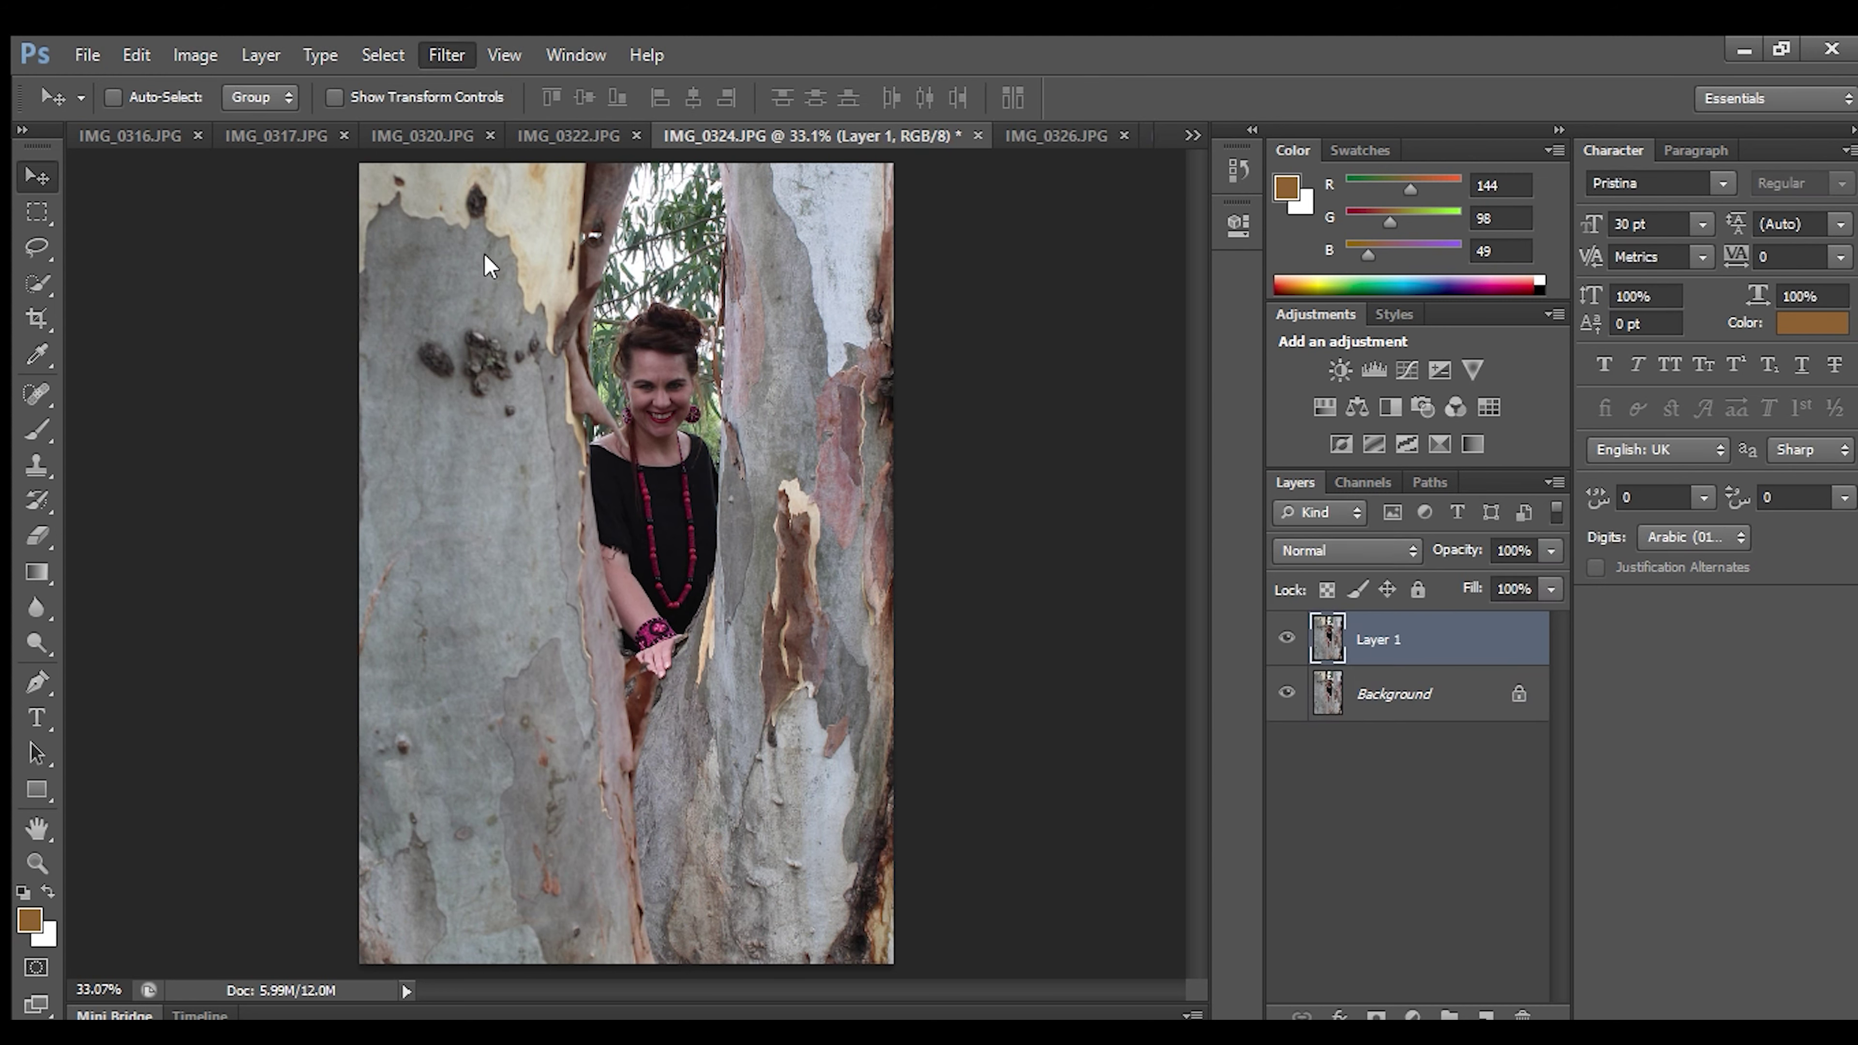
key("ctrl+alt+f")
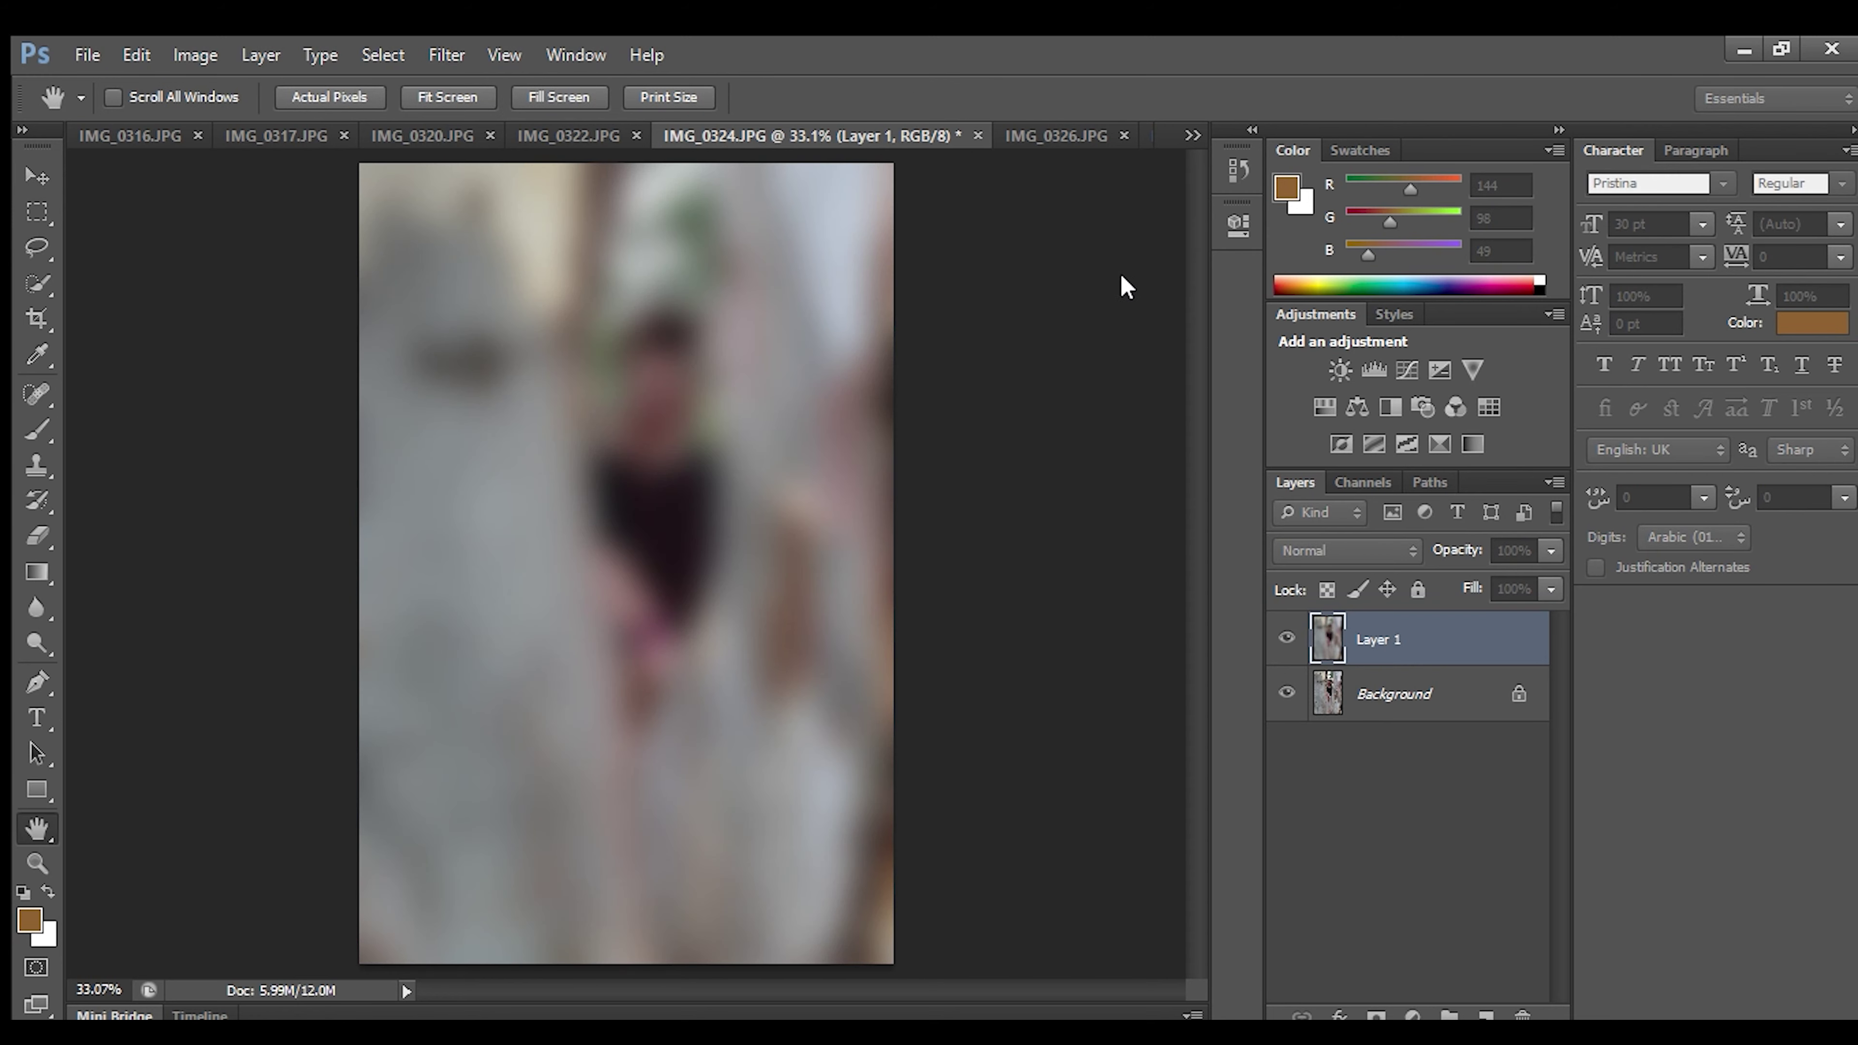
key("Return")
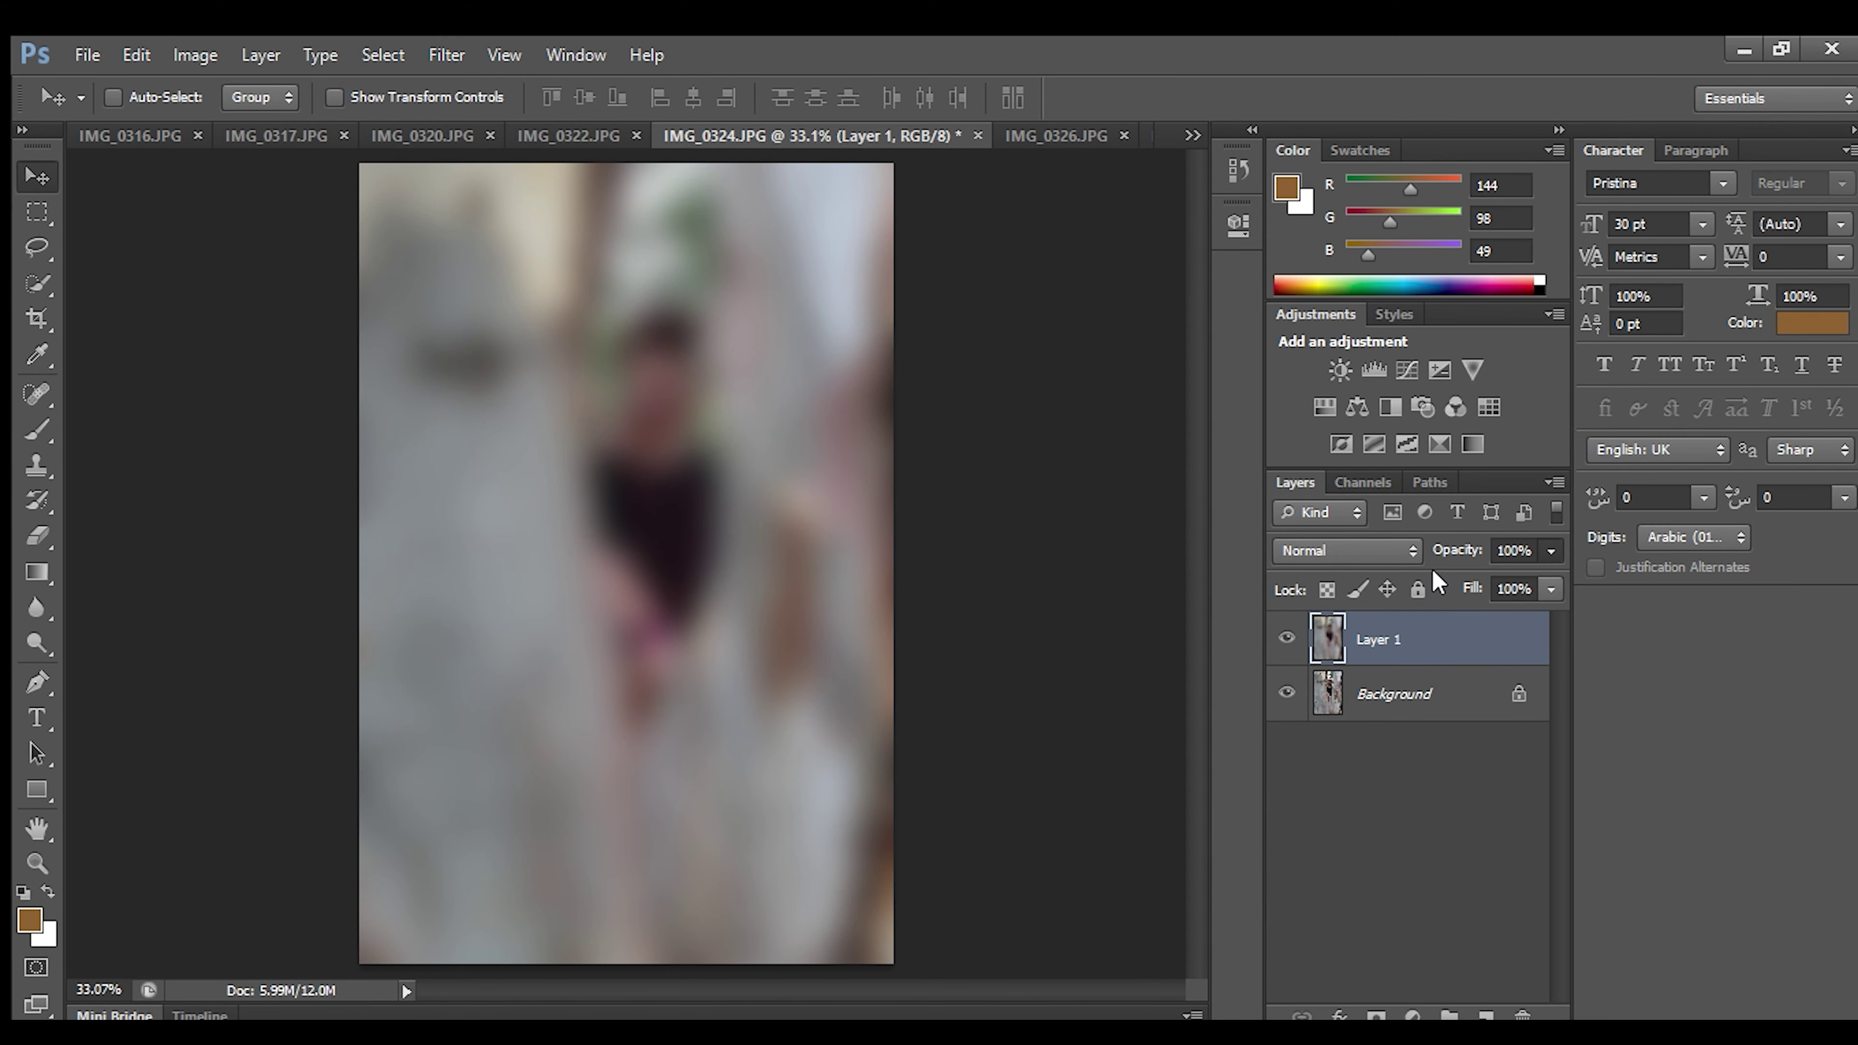
Set the blurred layer's opacity to 21% and apply Lighting Effects with a point light, intensity 45 and exposure -2.
key("2")
key("1")
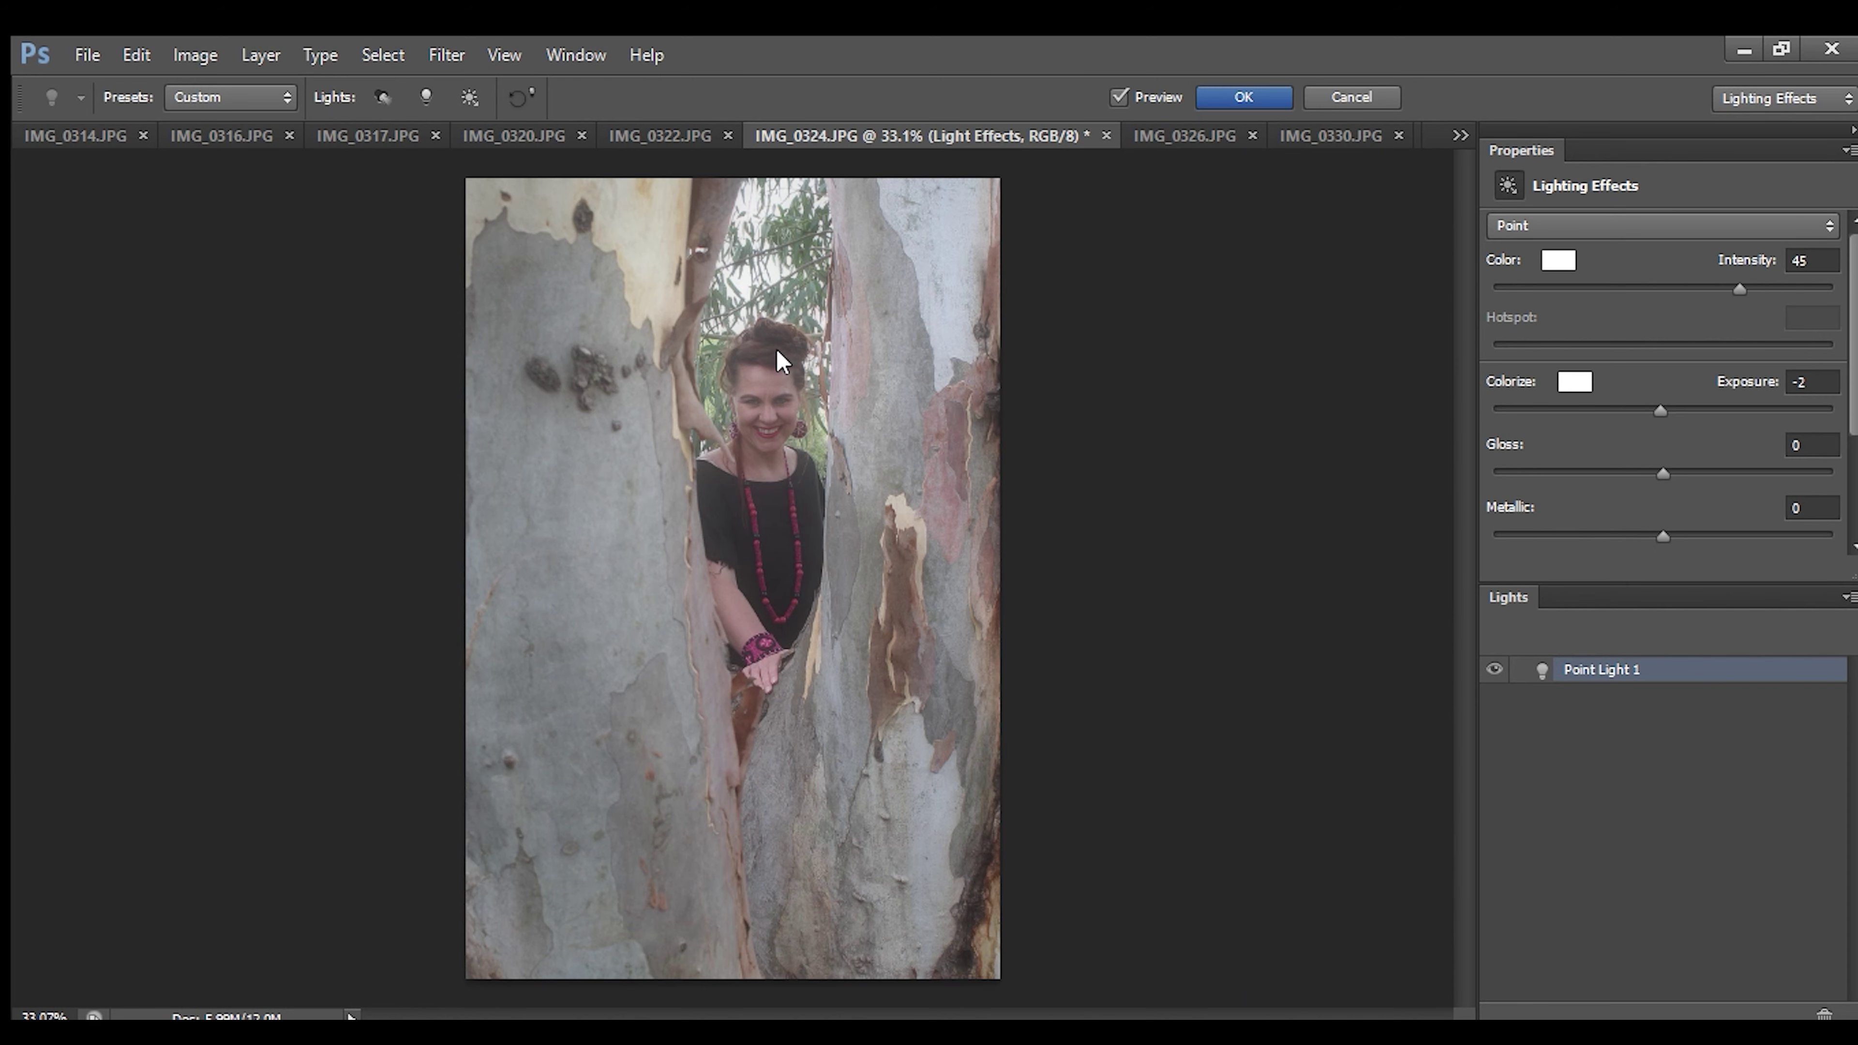
left_click(1244, 95)
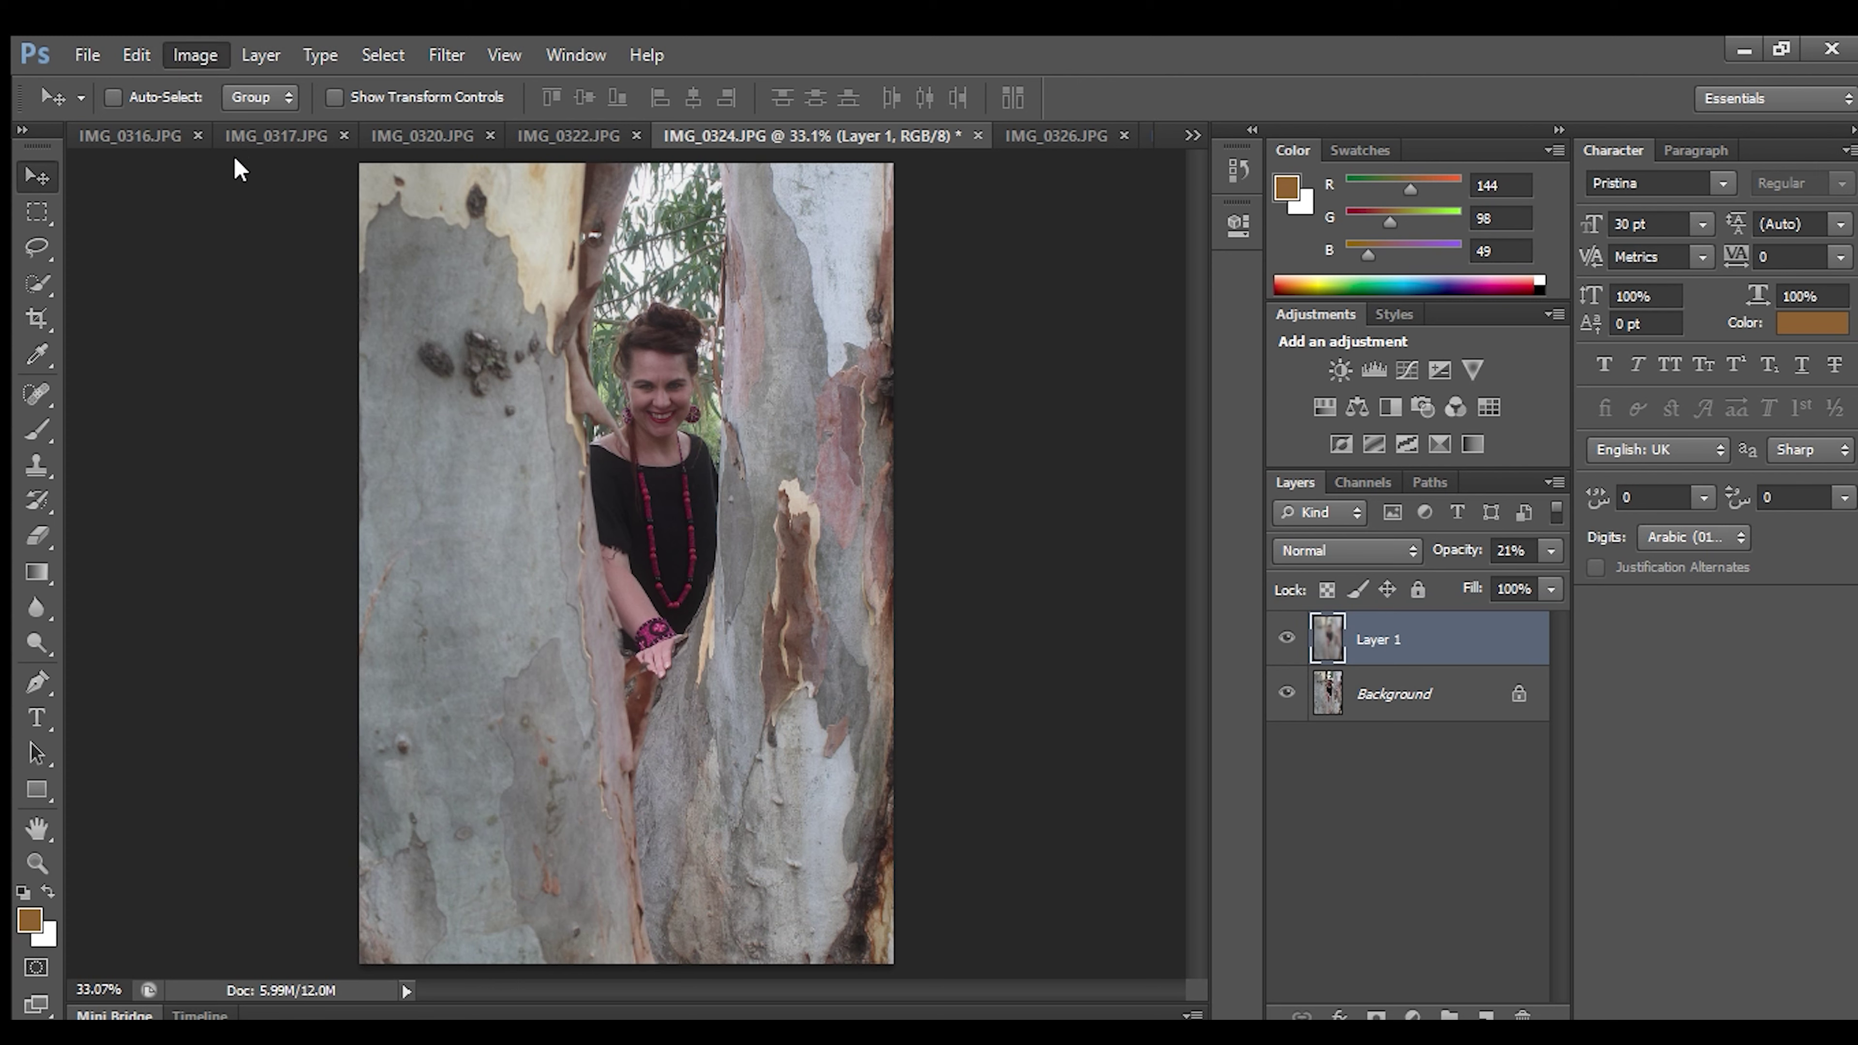
Brighten the blurred Layer 1 with tonal image adjustments.
key("i")
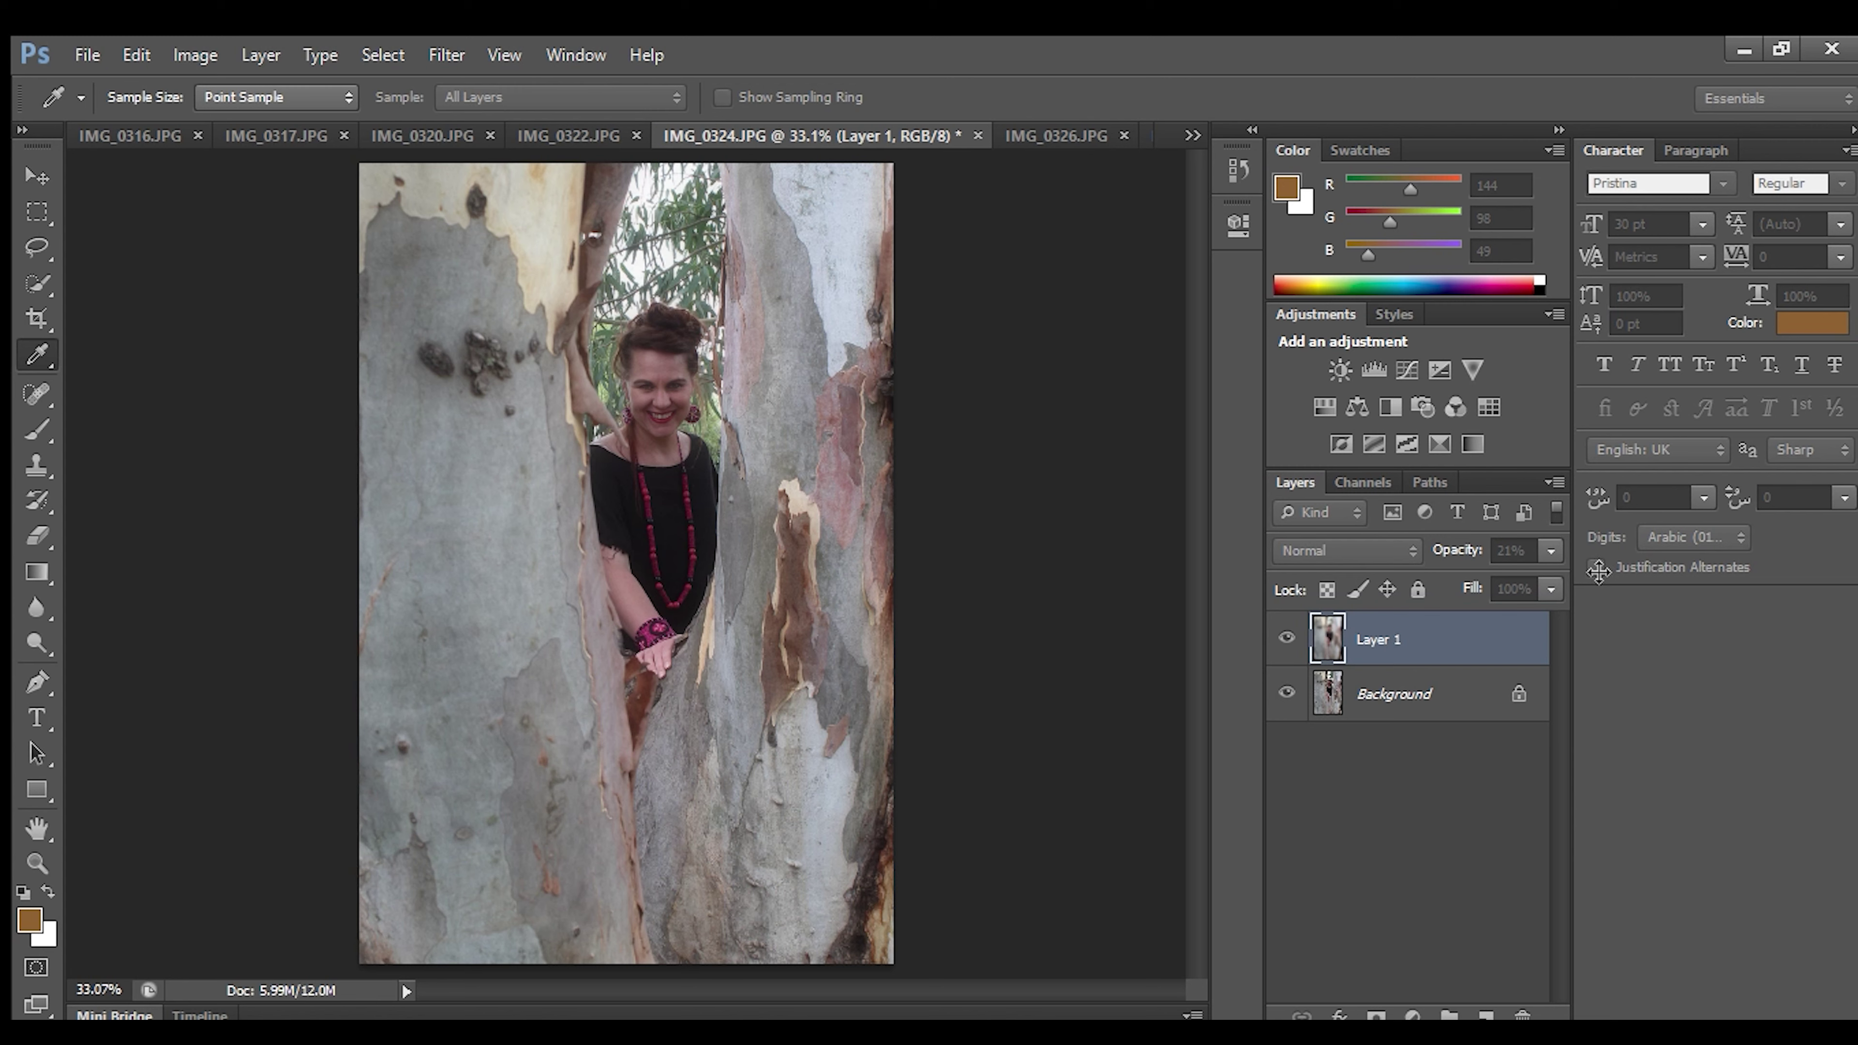
key("v")
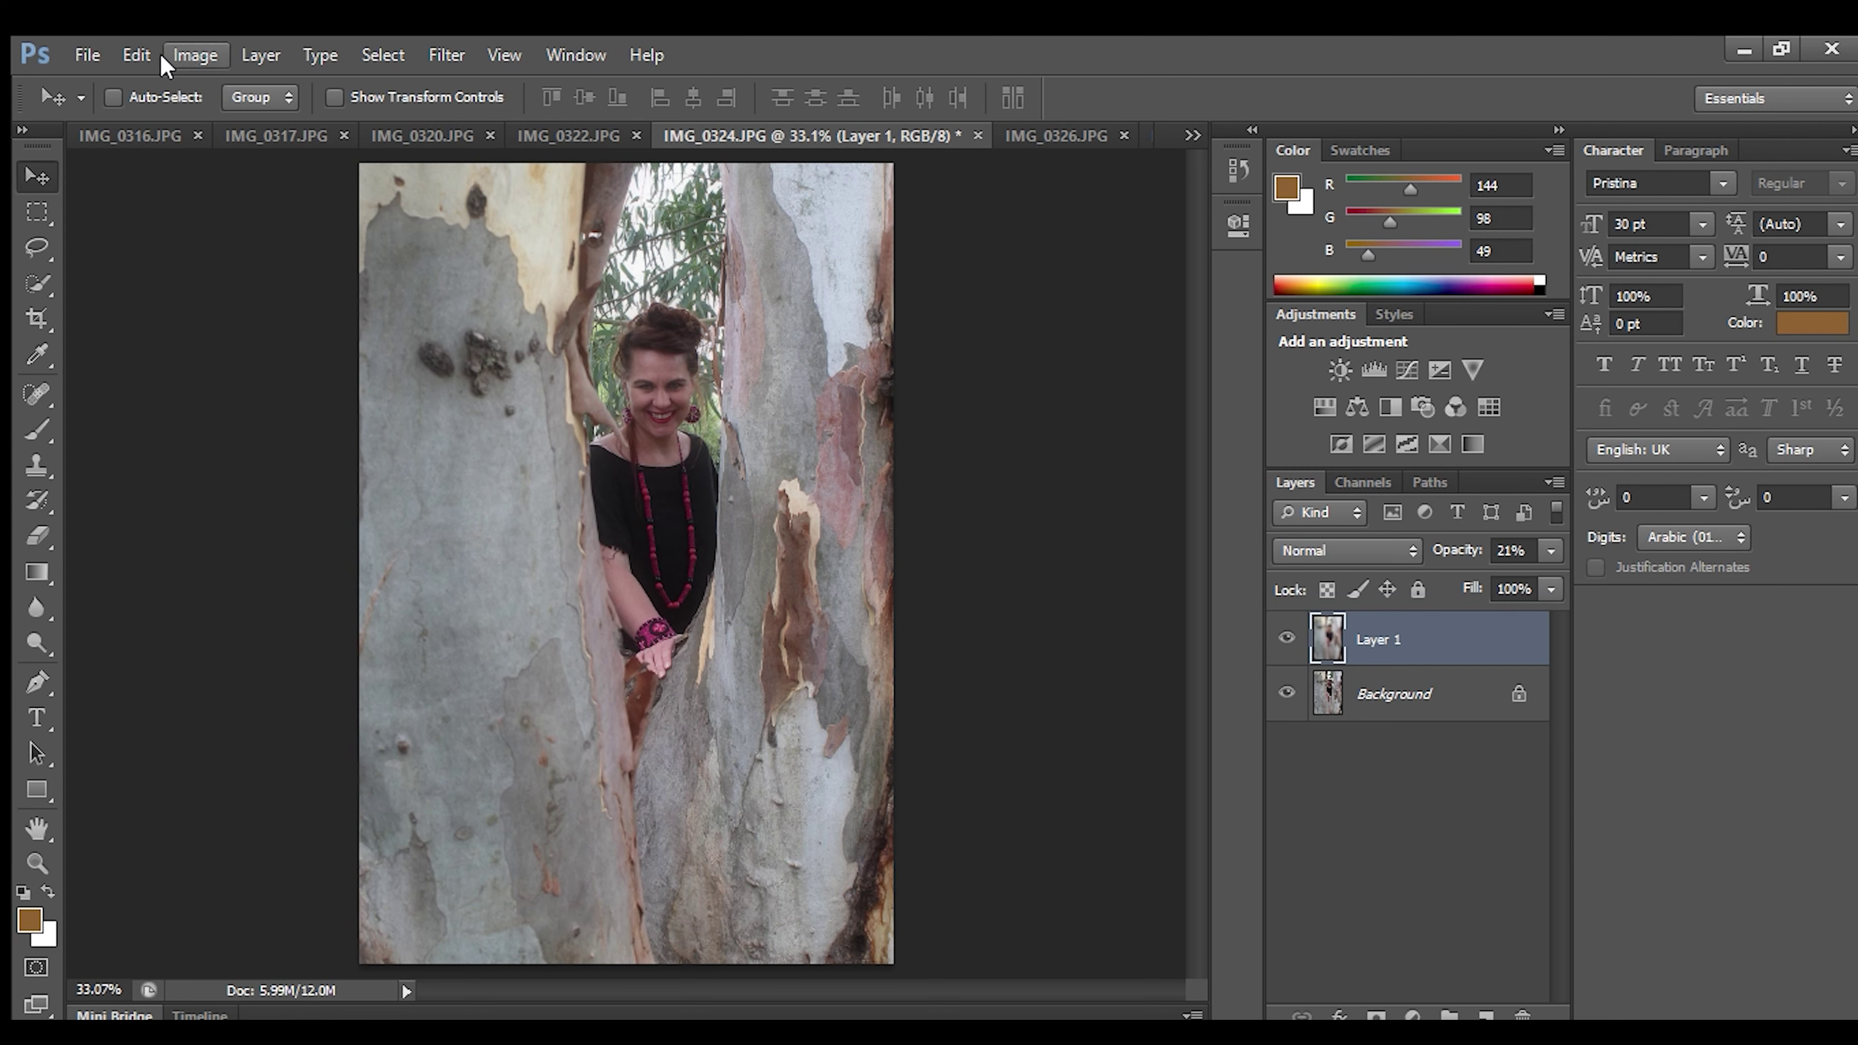
key("i")
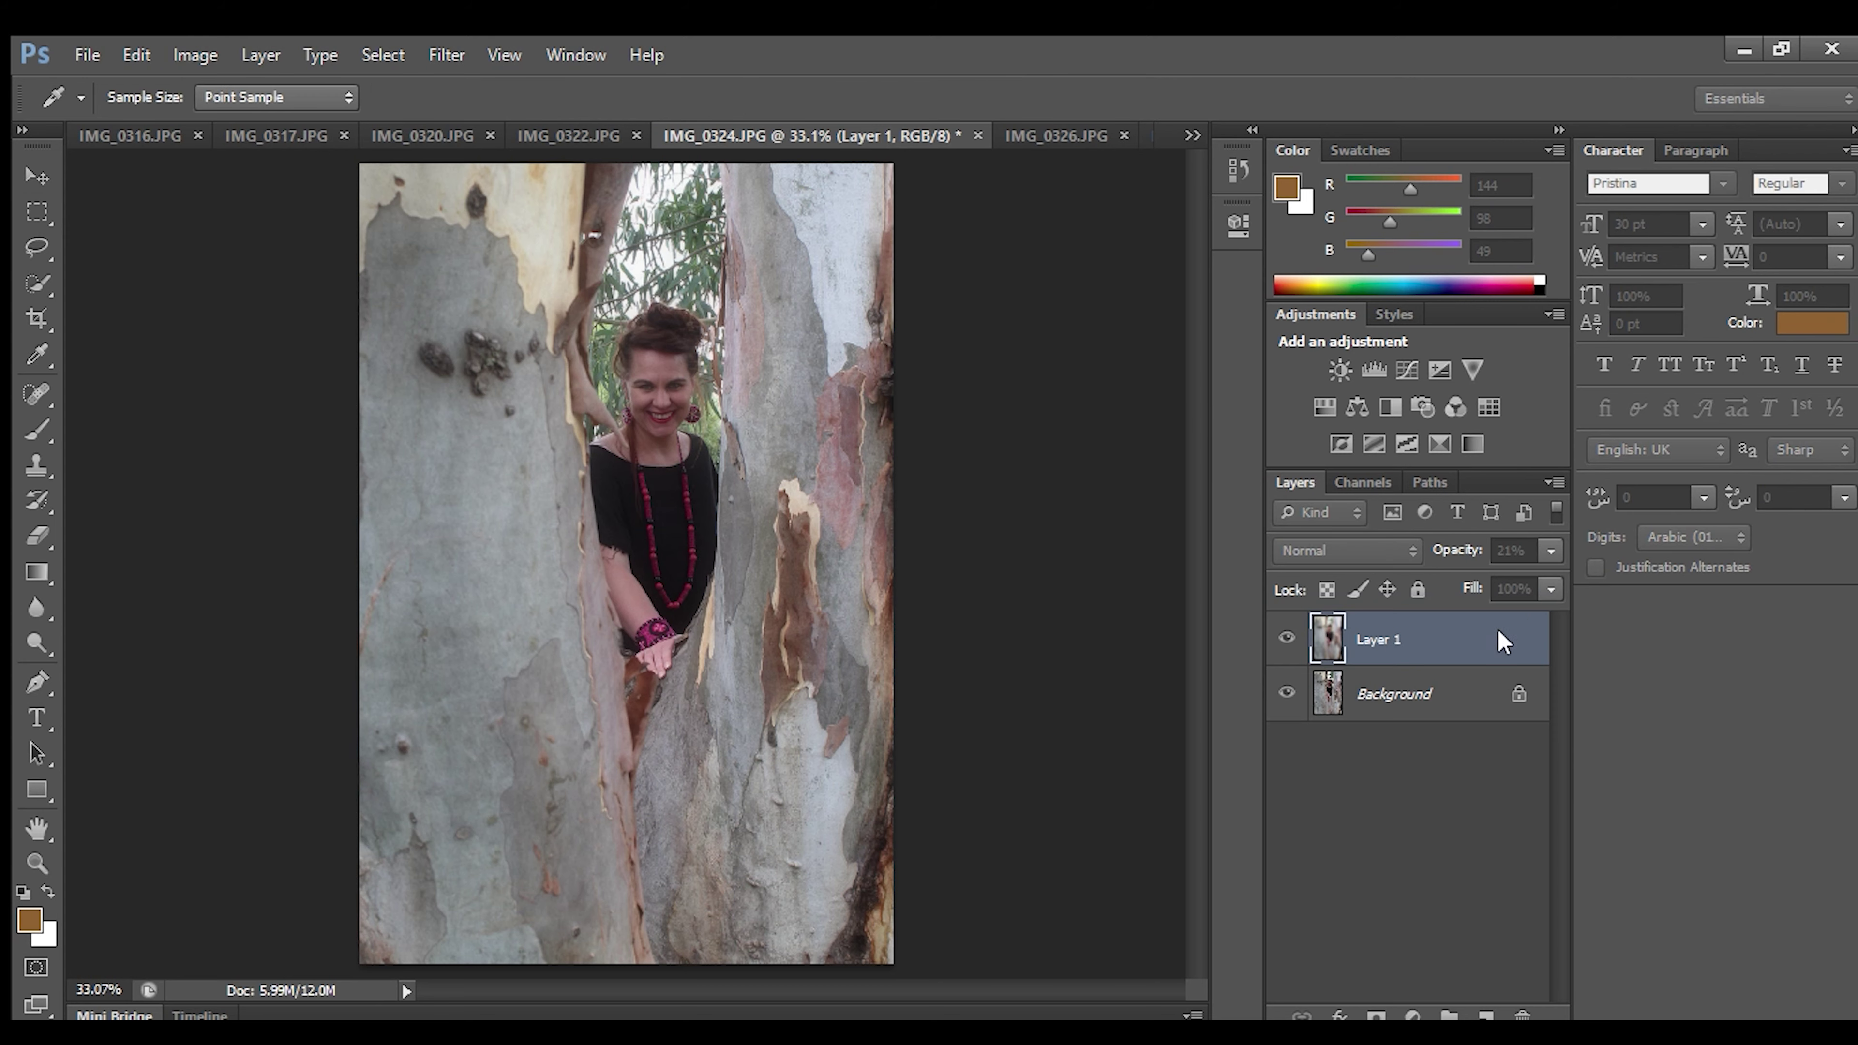
key("ctrl+f")
key("ctrl+f")
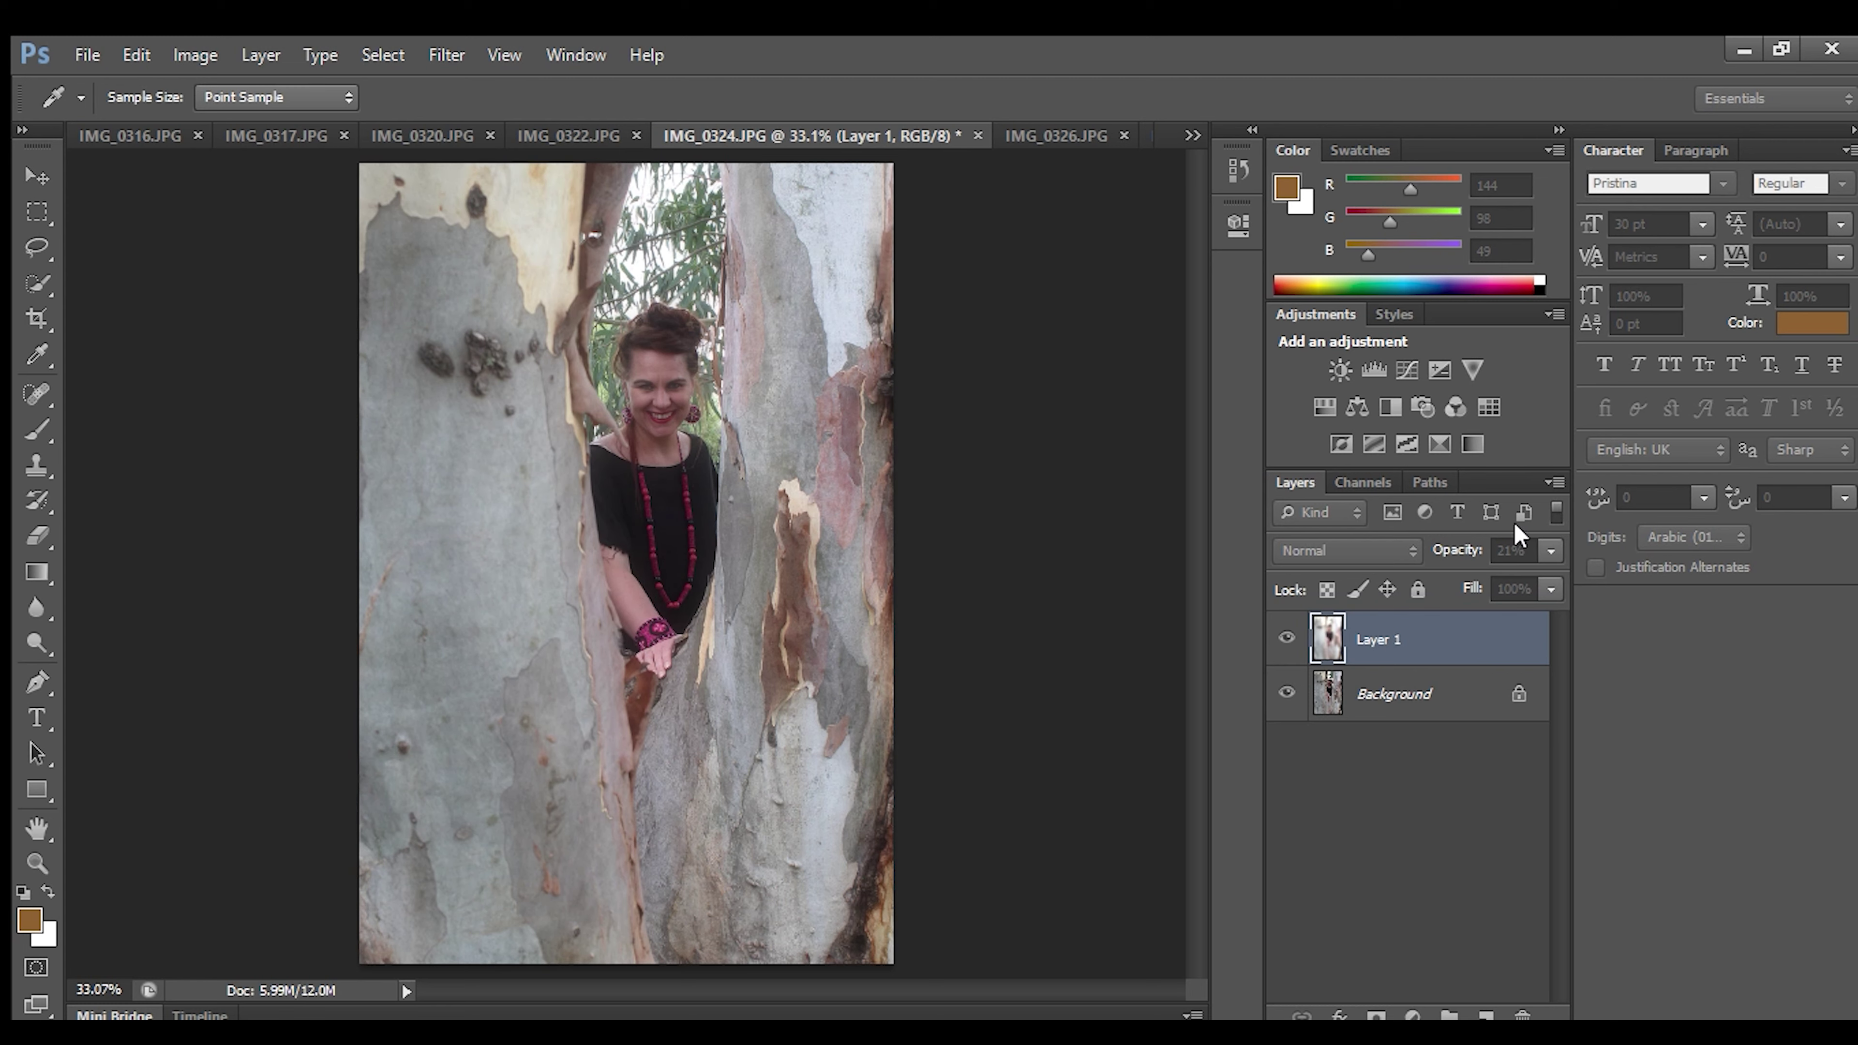
key("v")
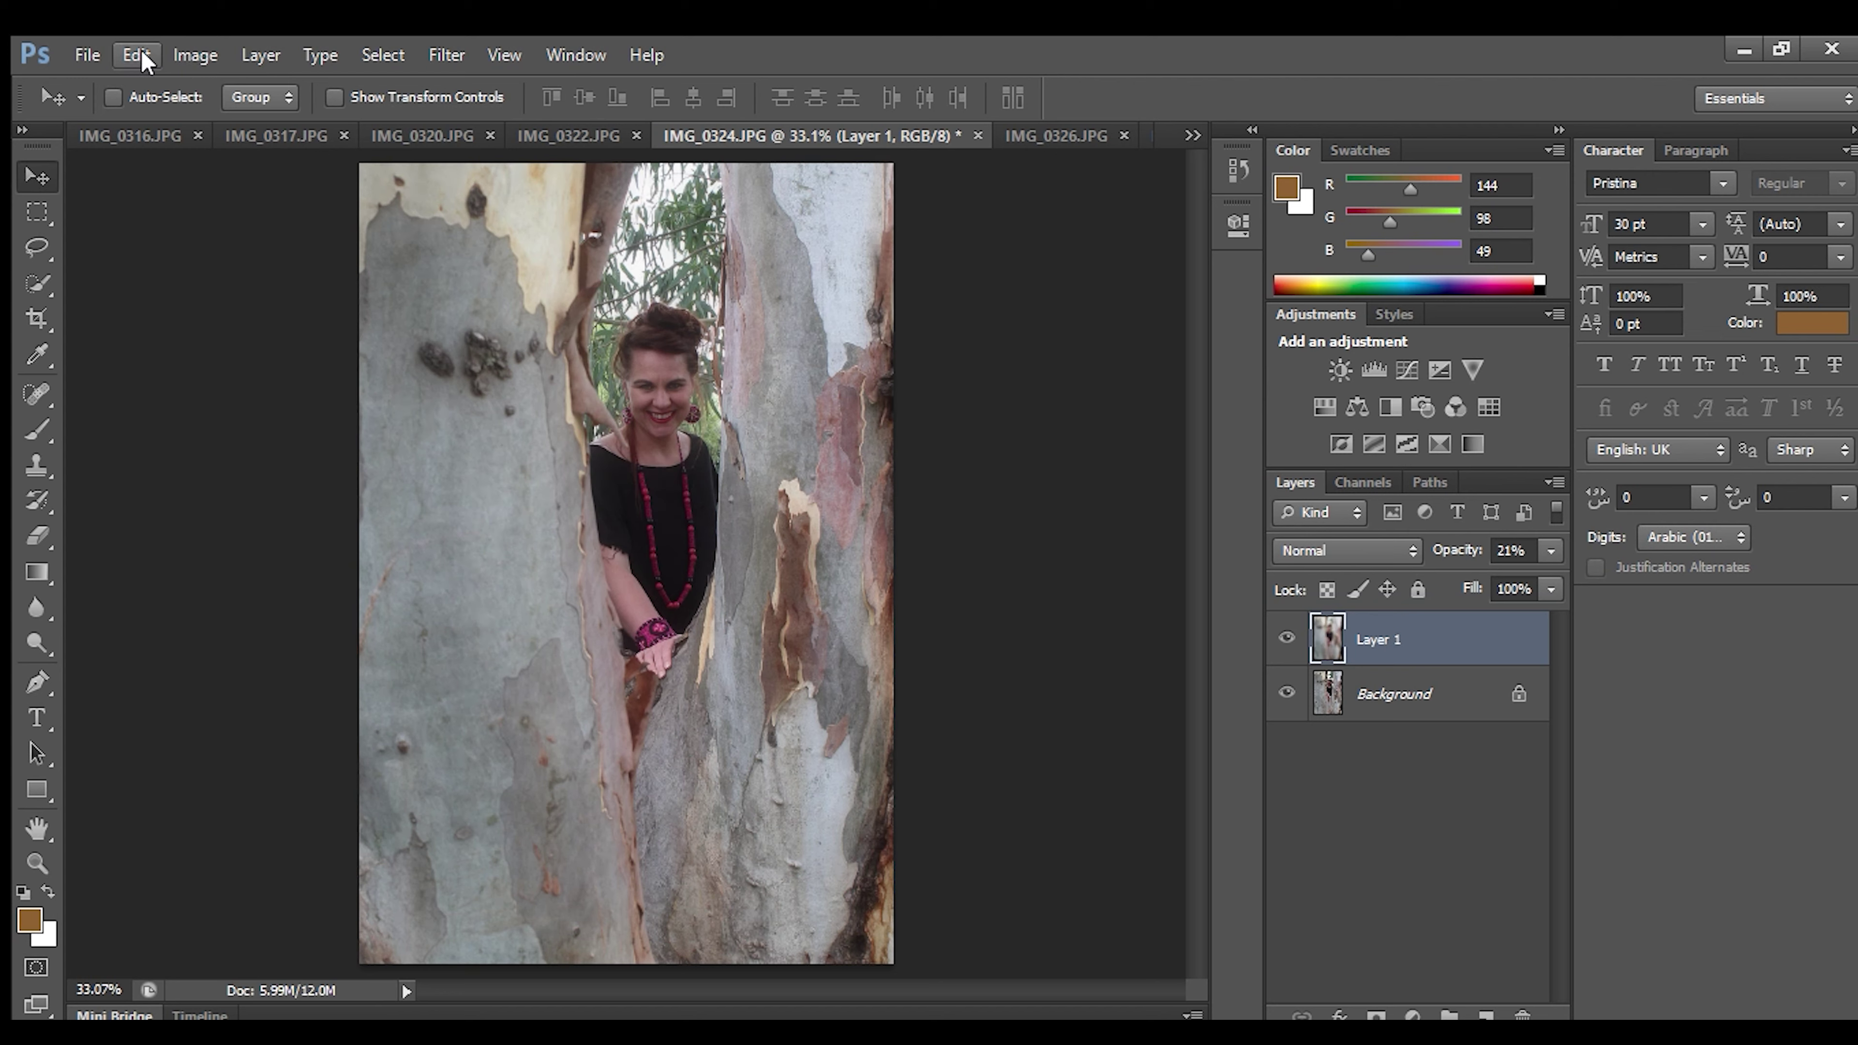
Hide and show Layer 1 to compare the photo with and without the blurred glow.
left_click(1286, 639)
left_click(1368, 694)
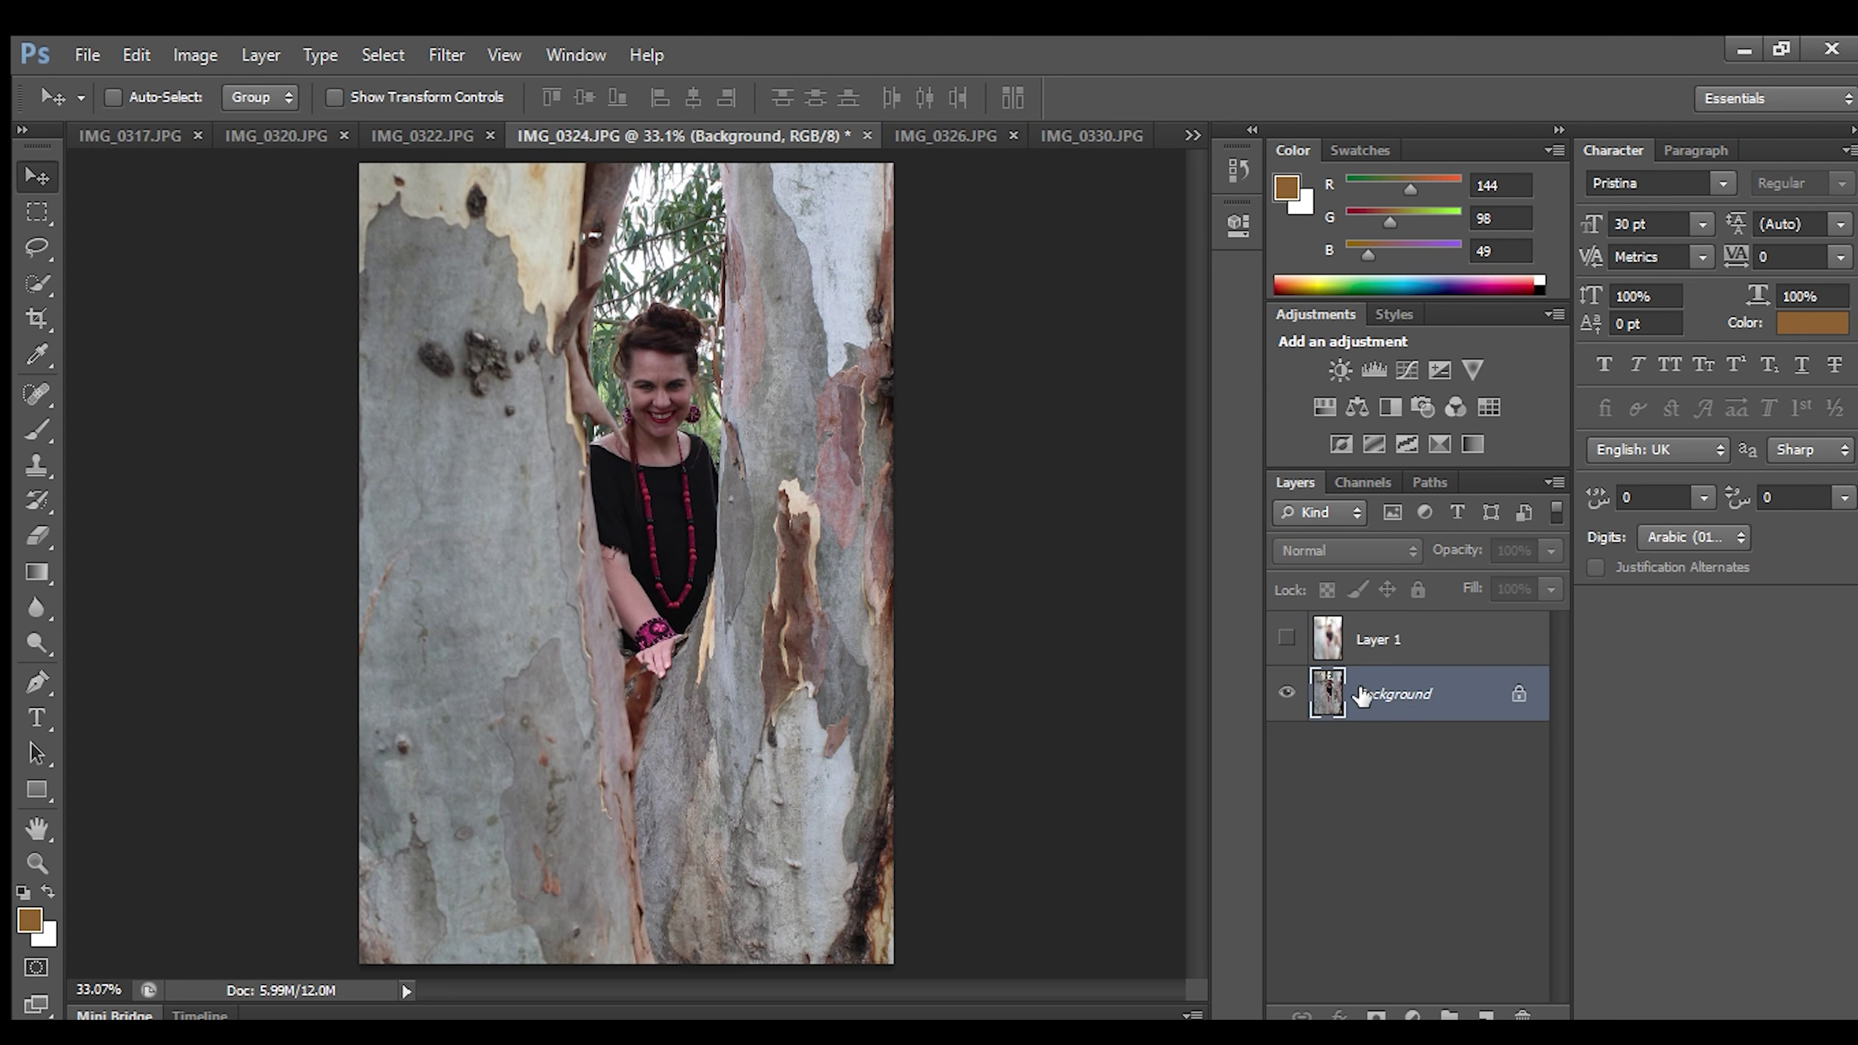
left_click(1368, 639)
left_click(1287, 638)
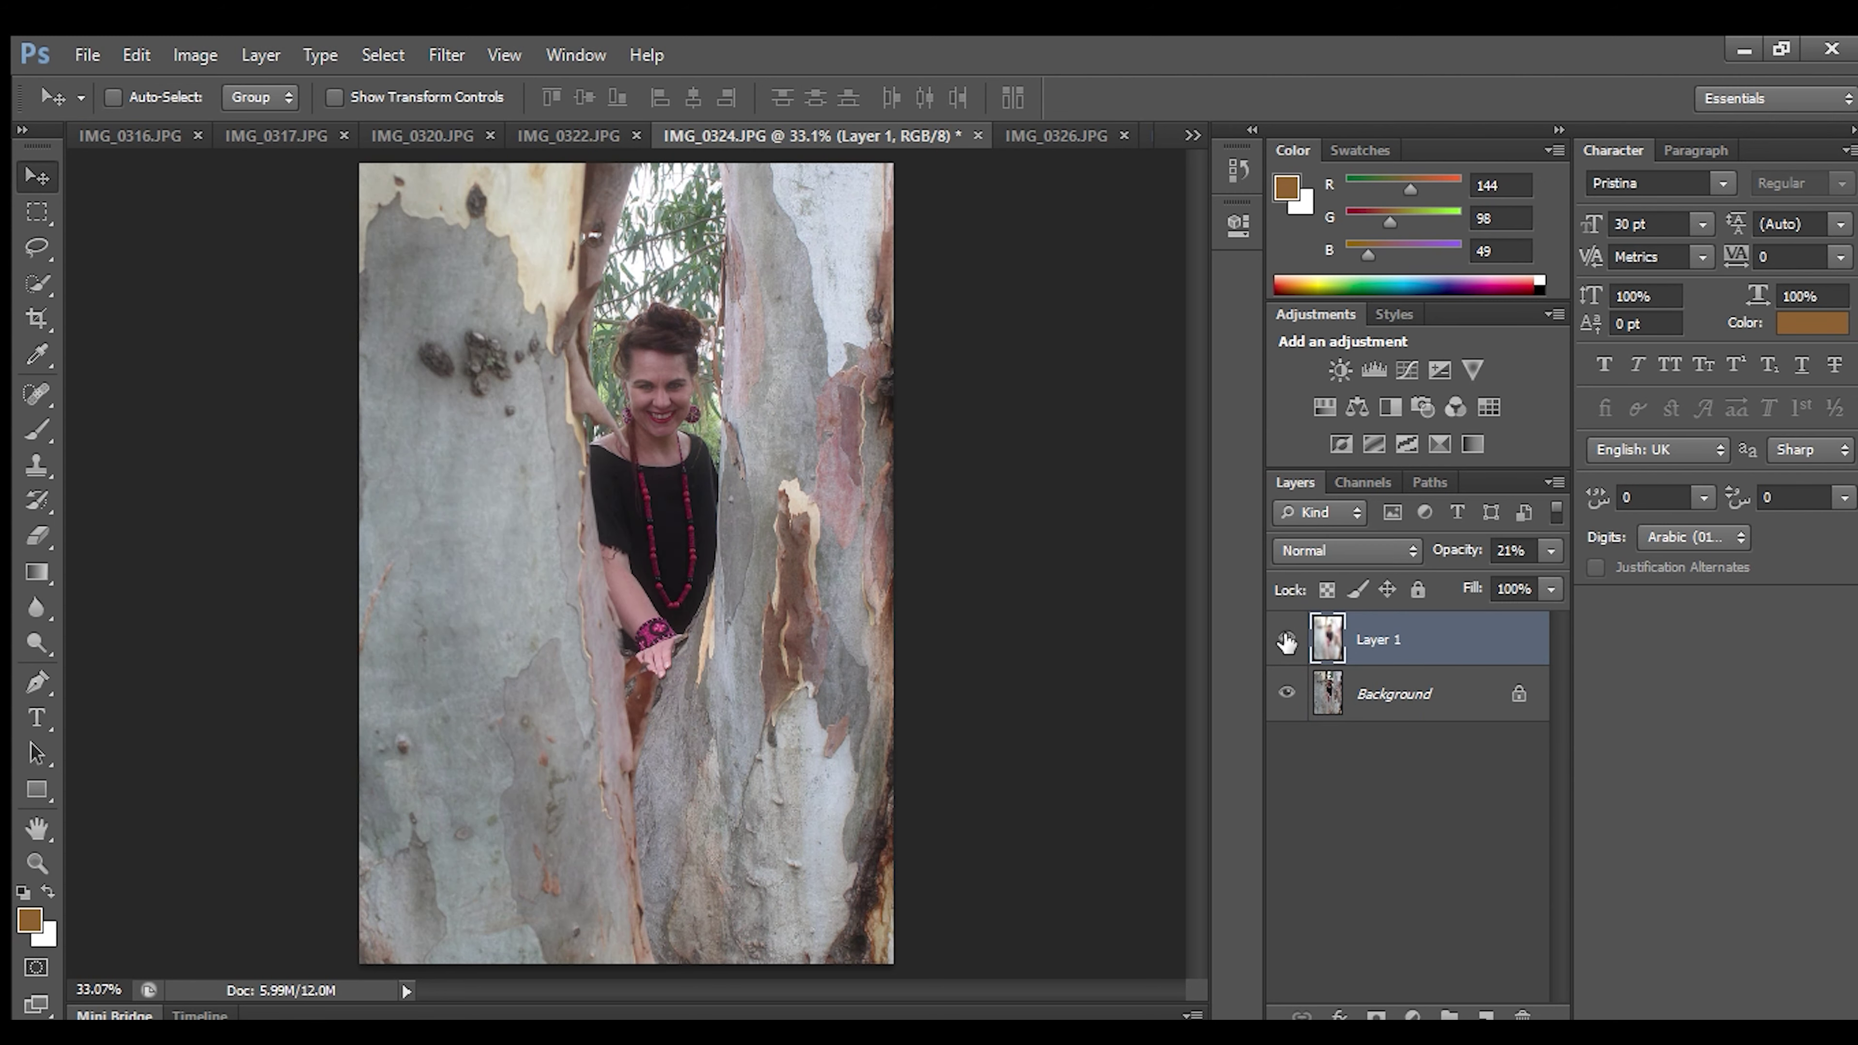
key("ctrl+z")
key("ctrl+z")
Give Layer 1 a slight yellow-green tint with a colour adjustment, and hide and show the layer to compare.
key("i")
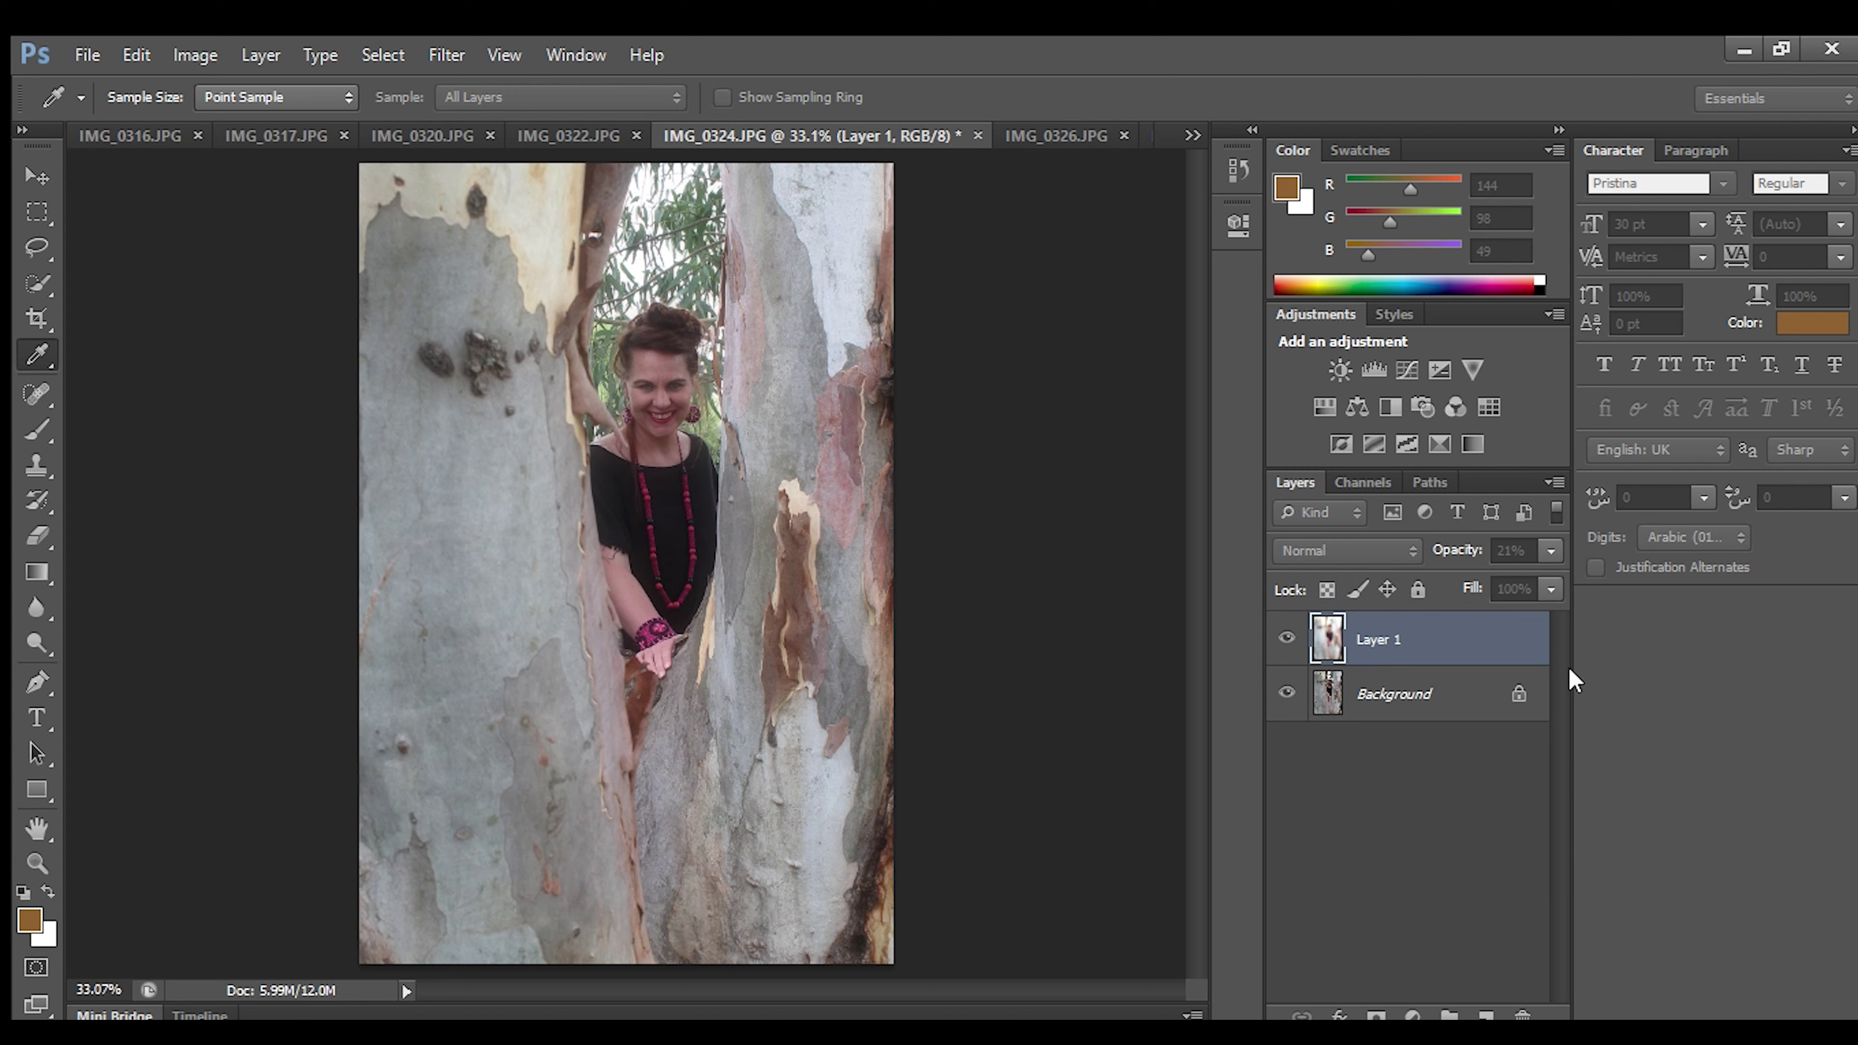
key("v")
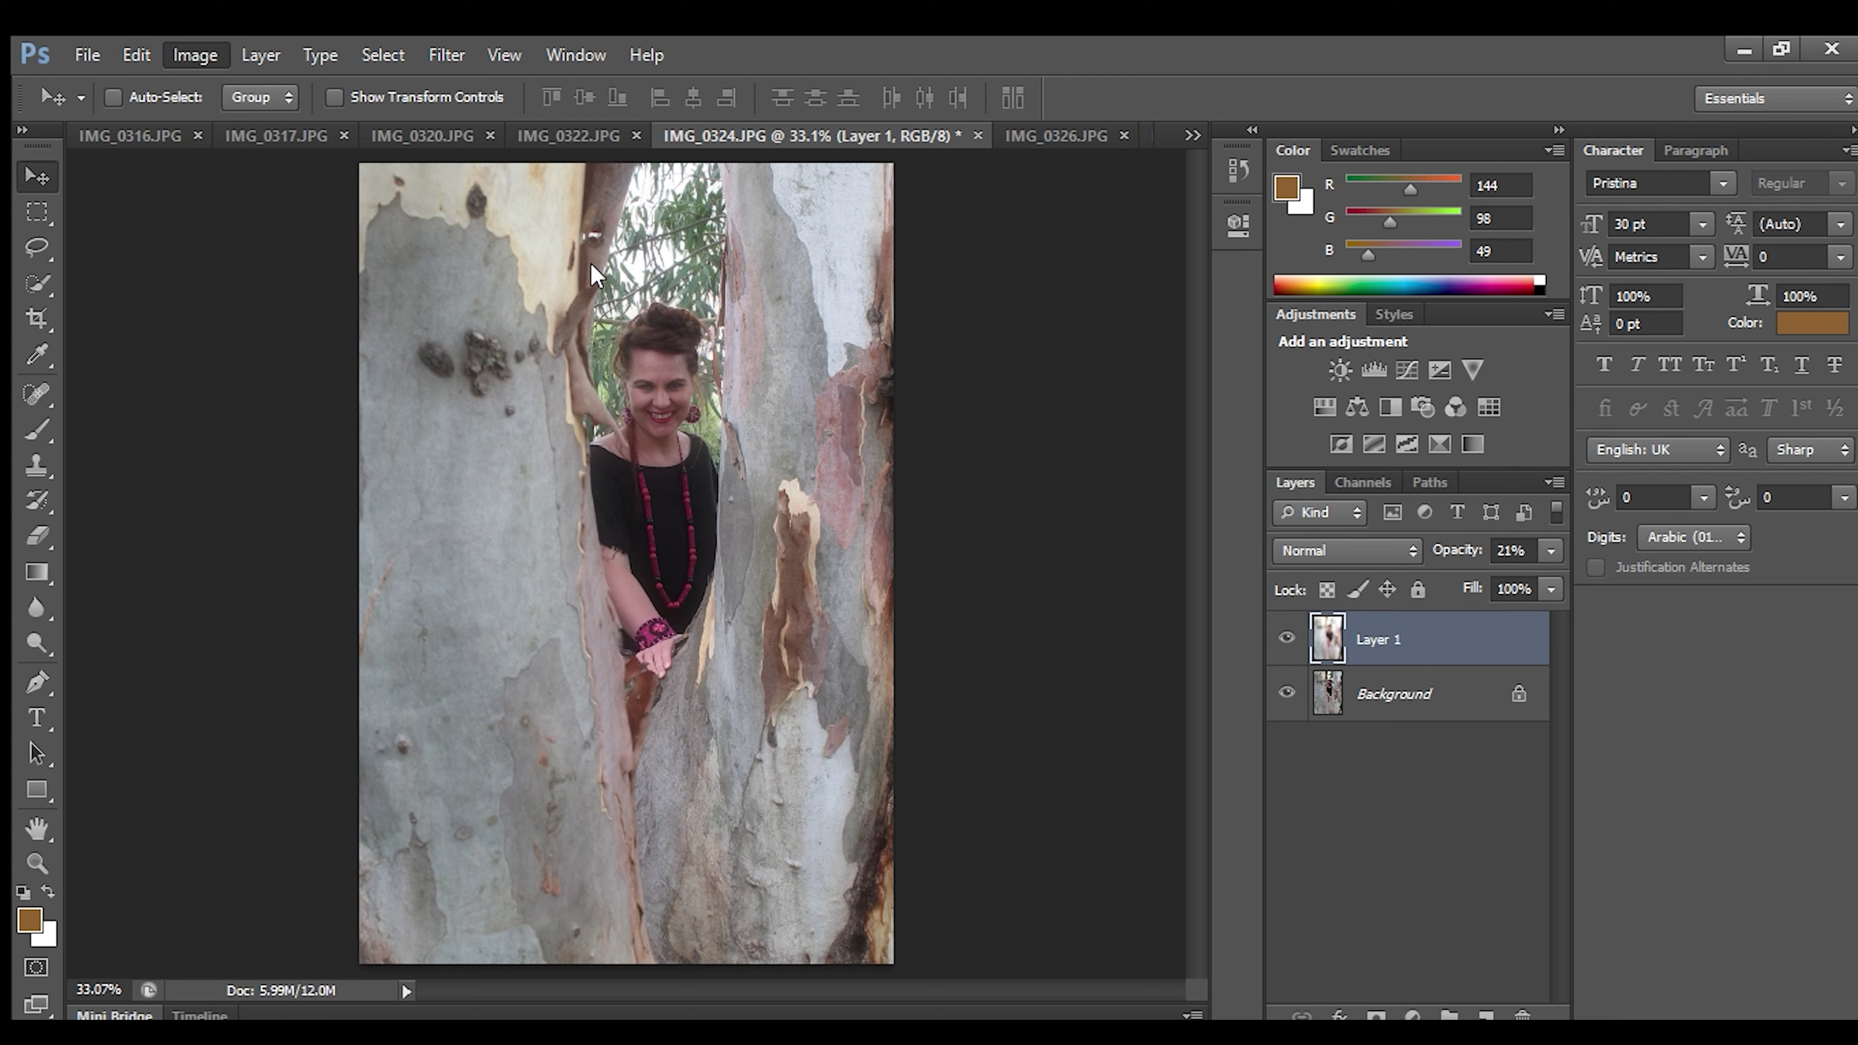
key("i")
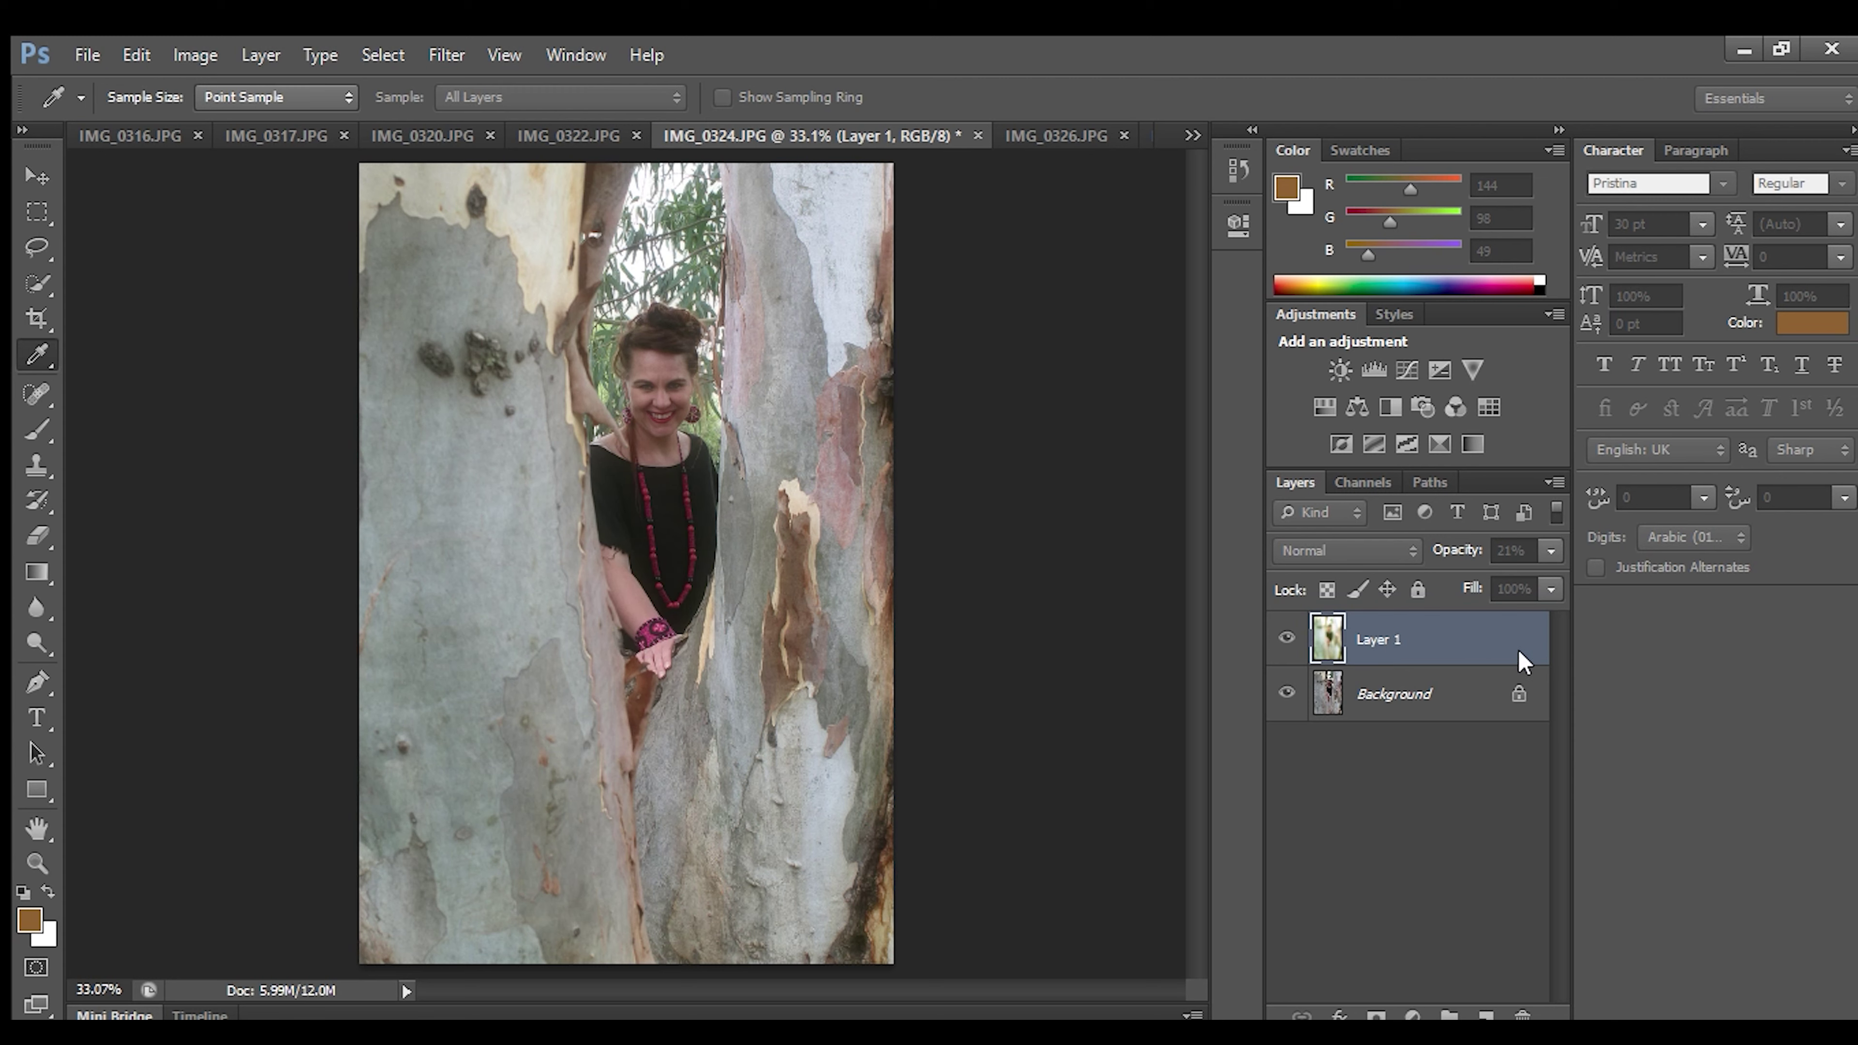
key("v")
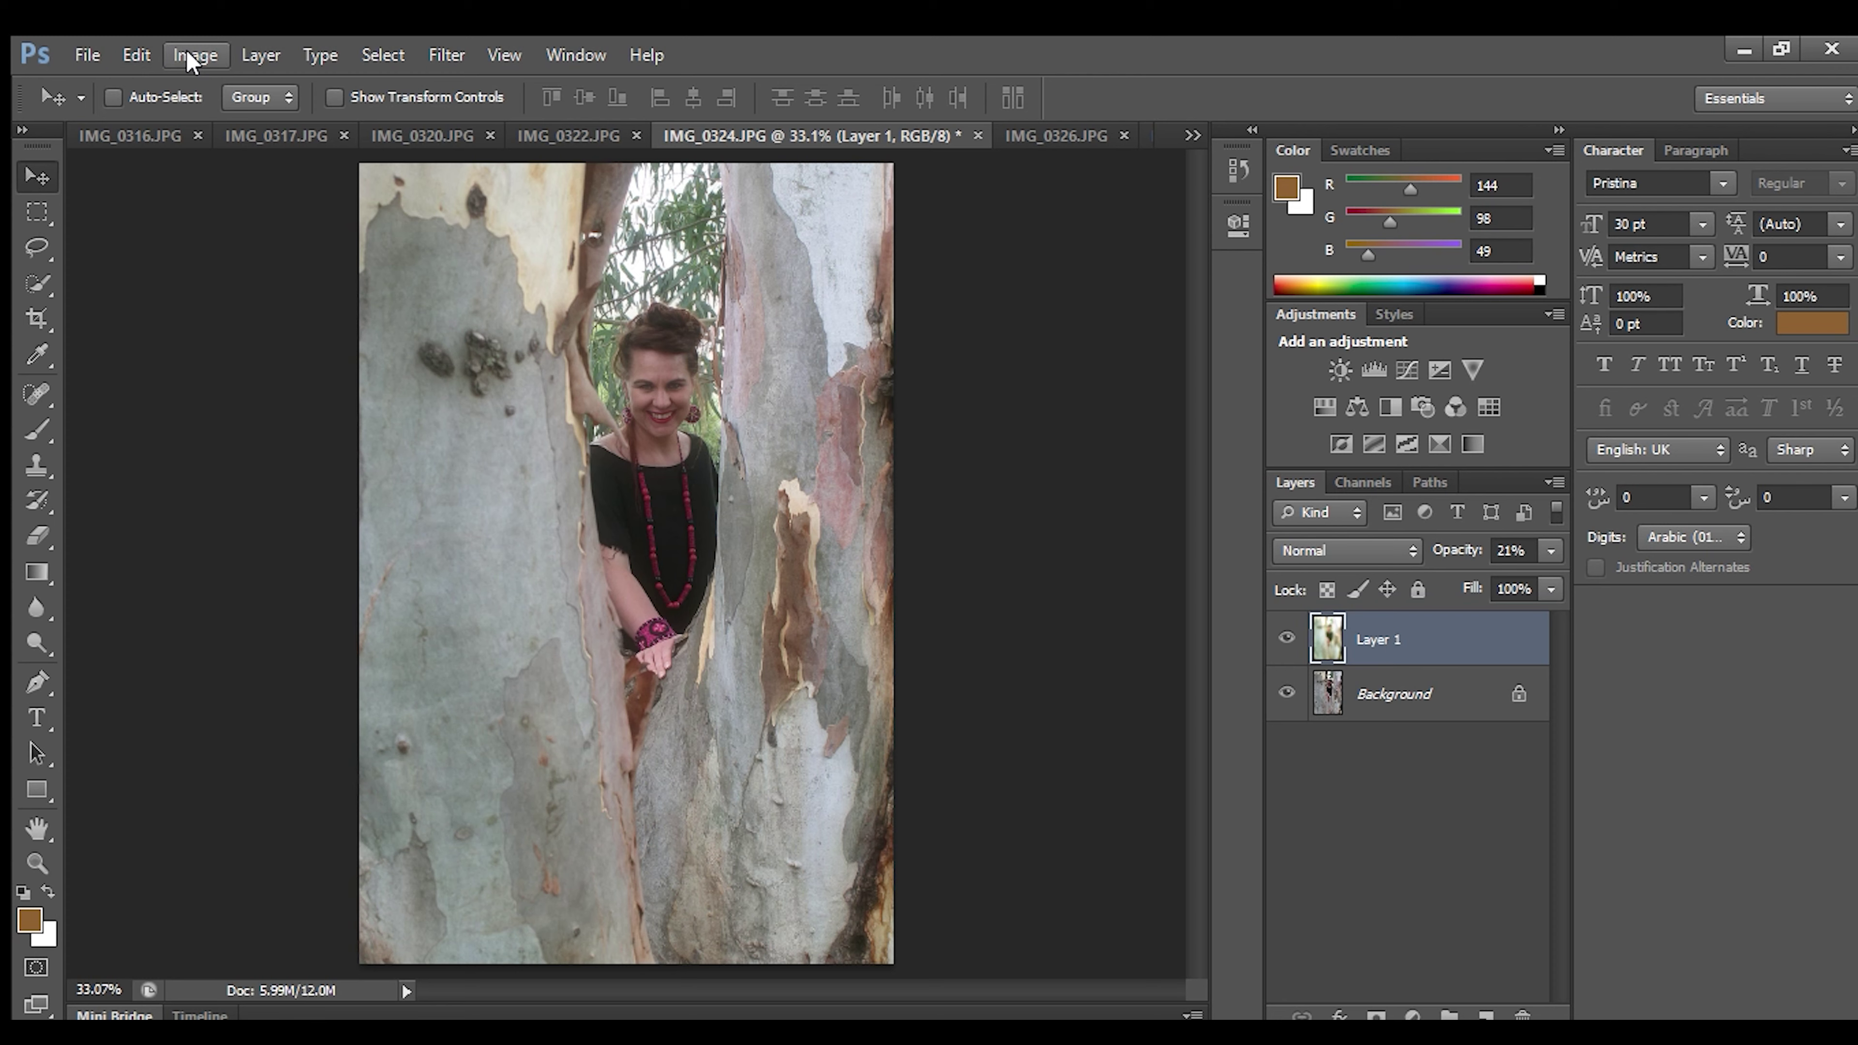
left_click(1286, 639)
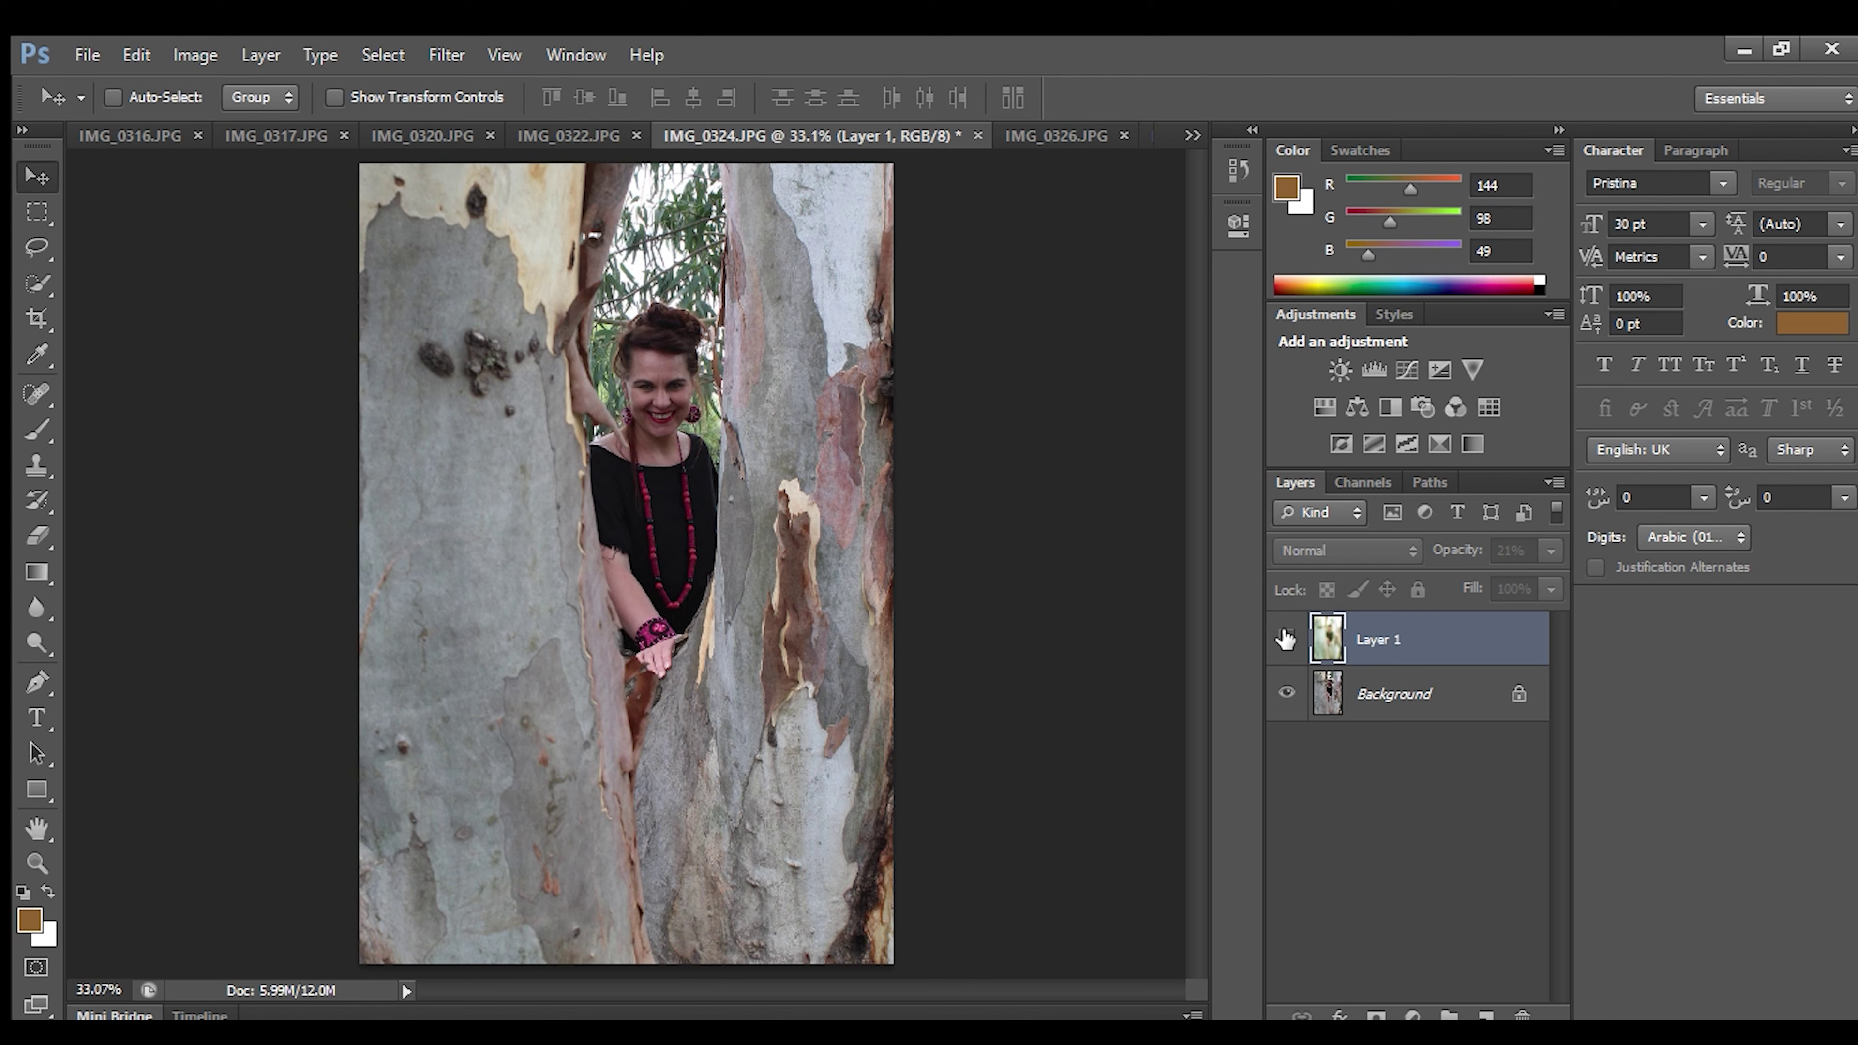
left_click(1285, 639)
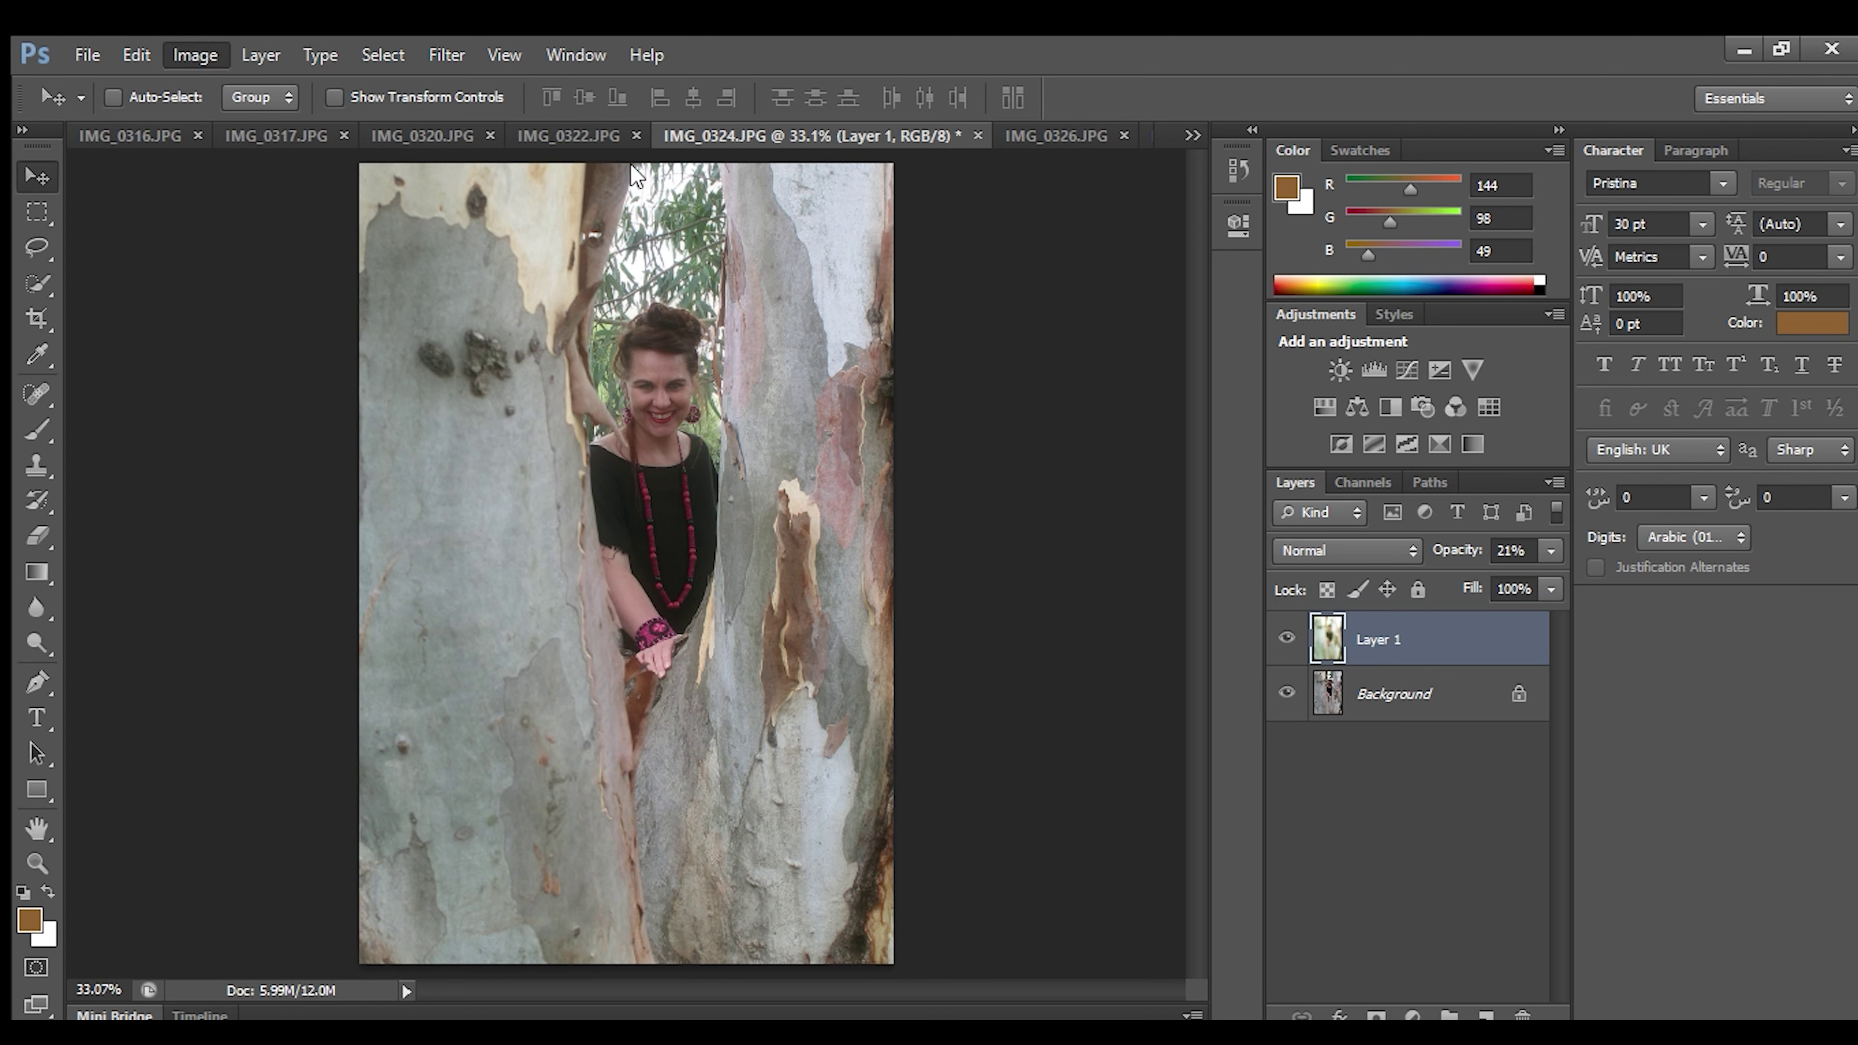
Preview another image adjustment on Layer 1 and flatten the layers into the Background.
key("i")
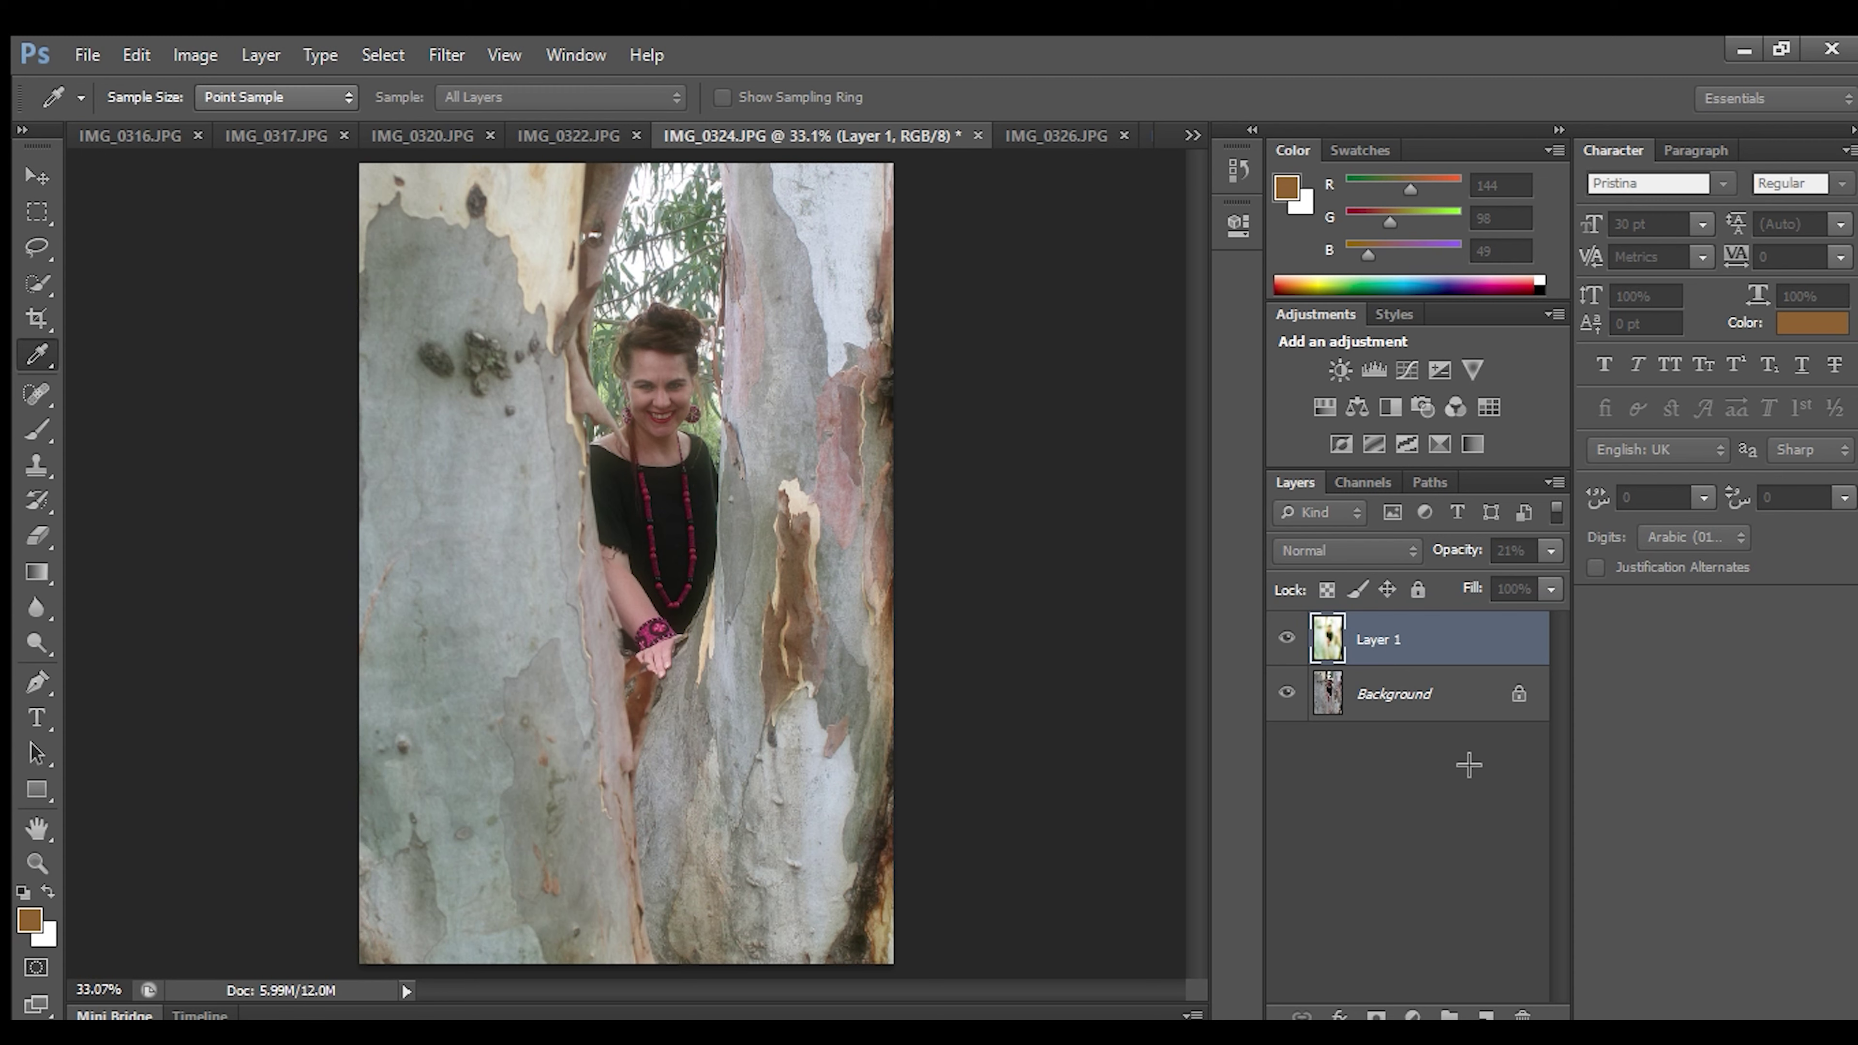
key("v")
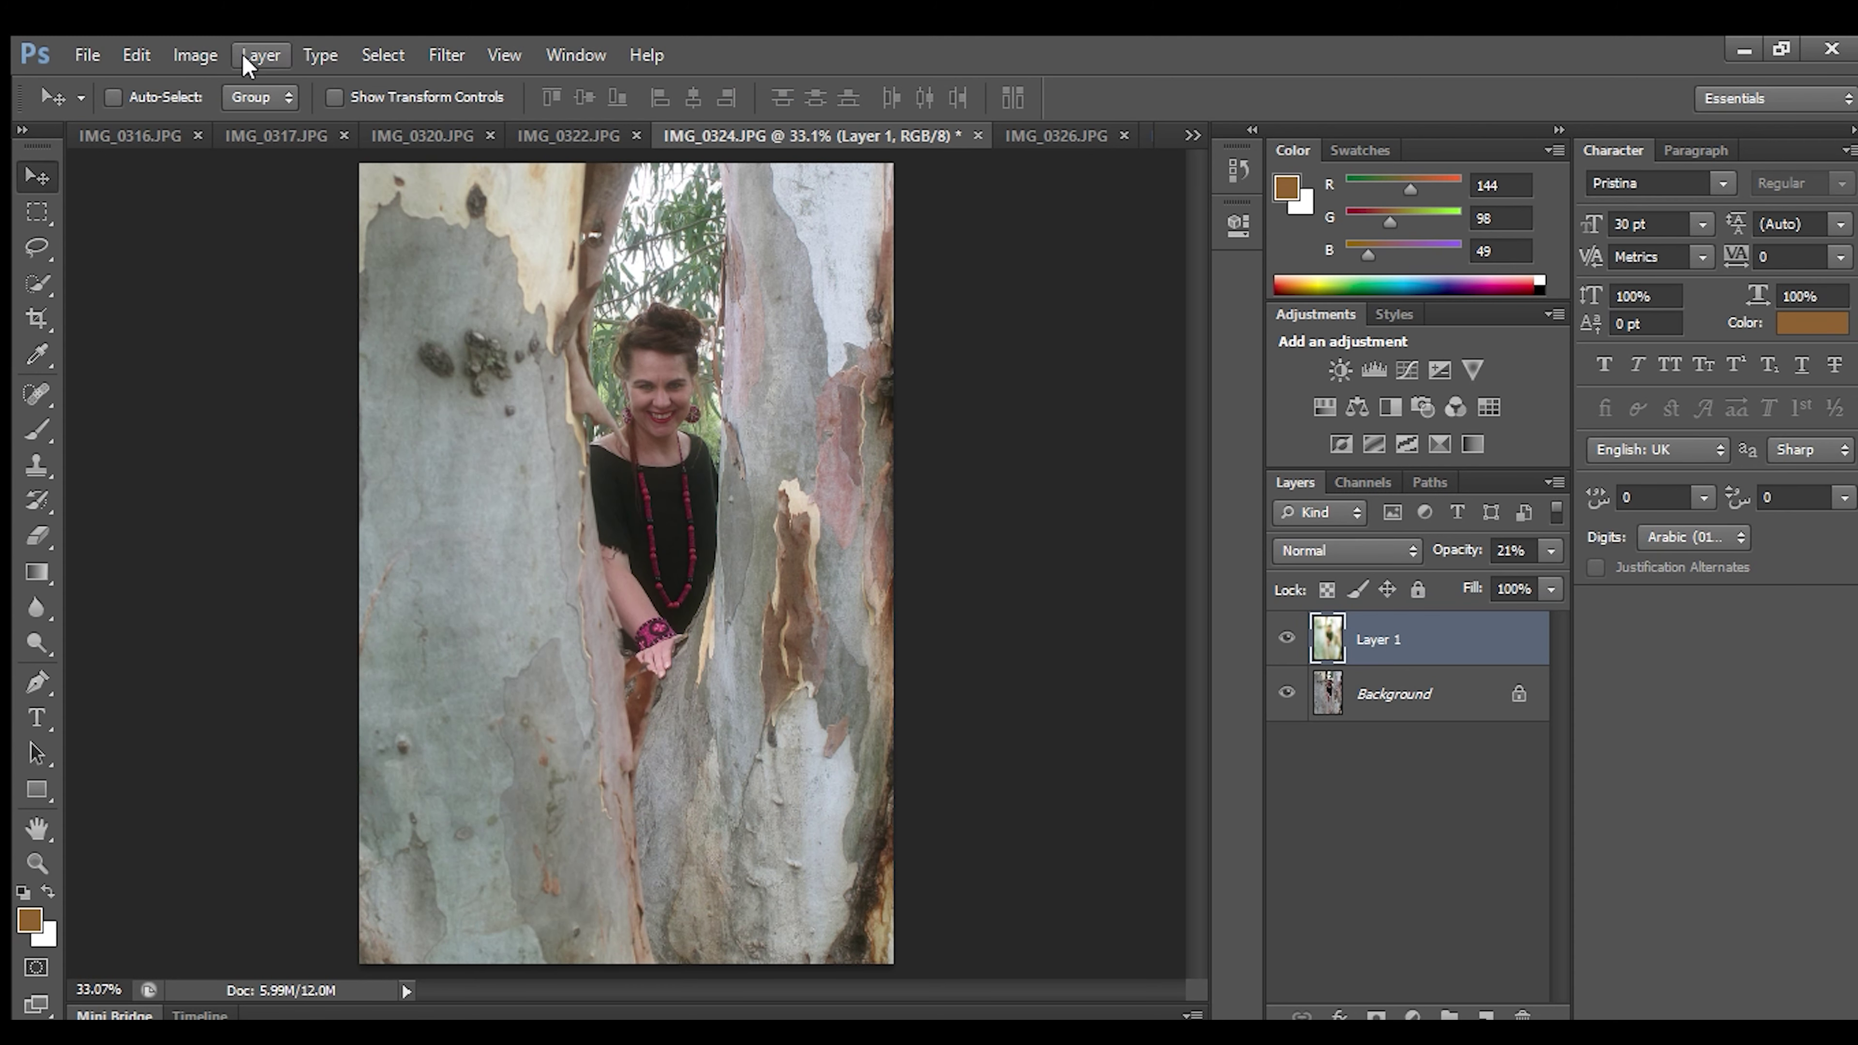
left_click(1286, 638)
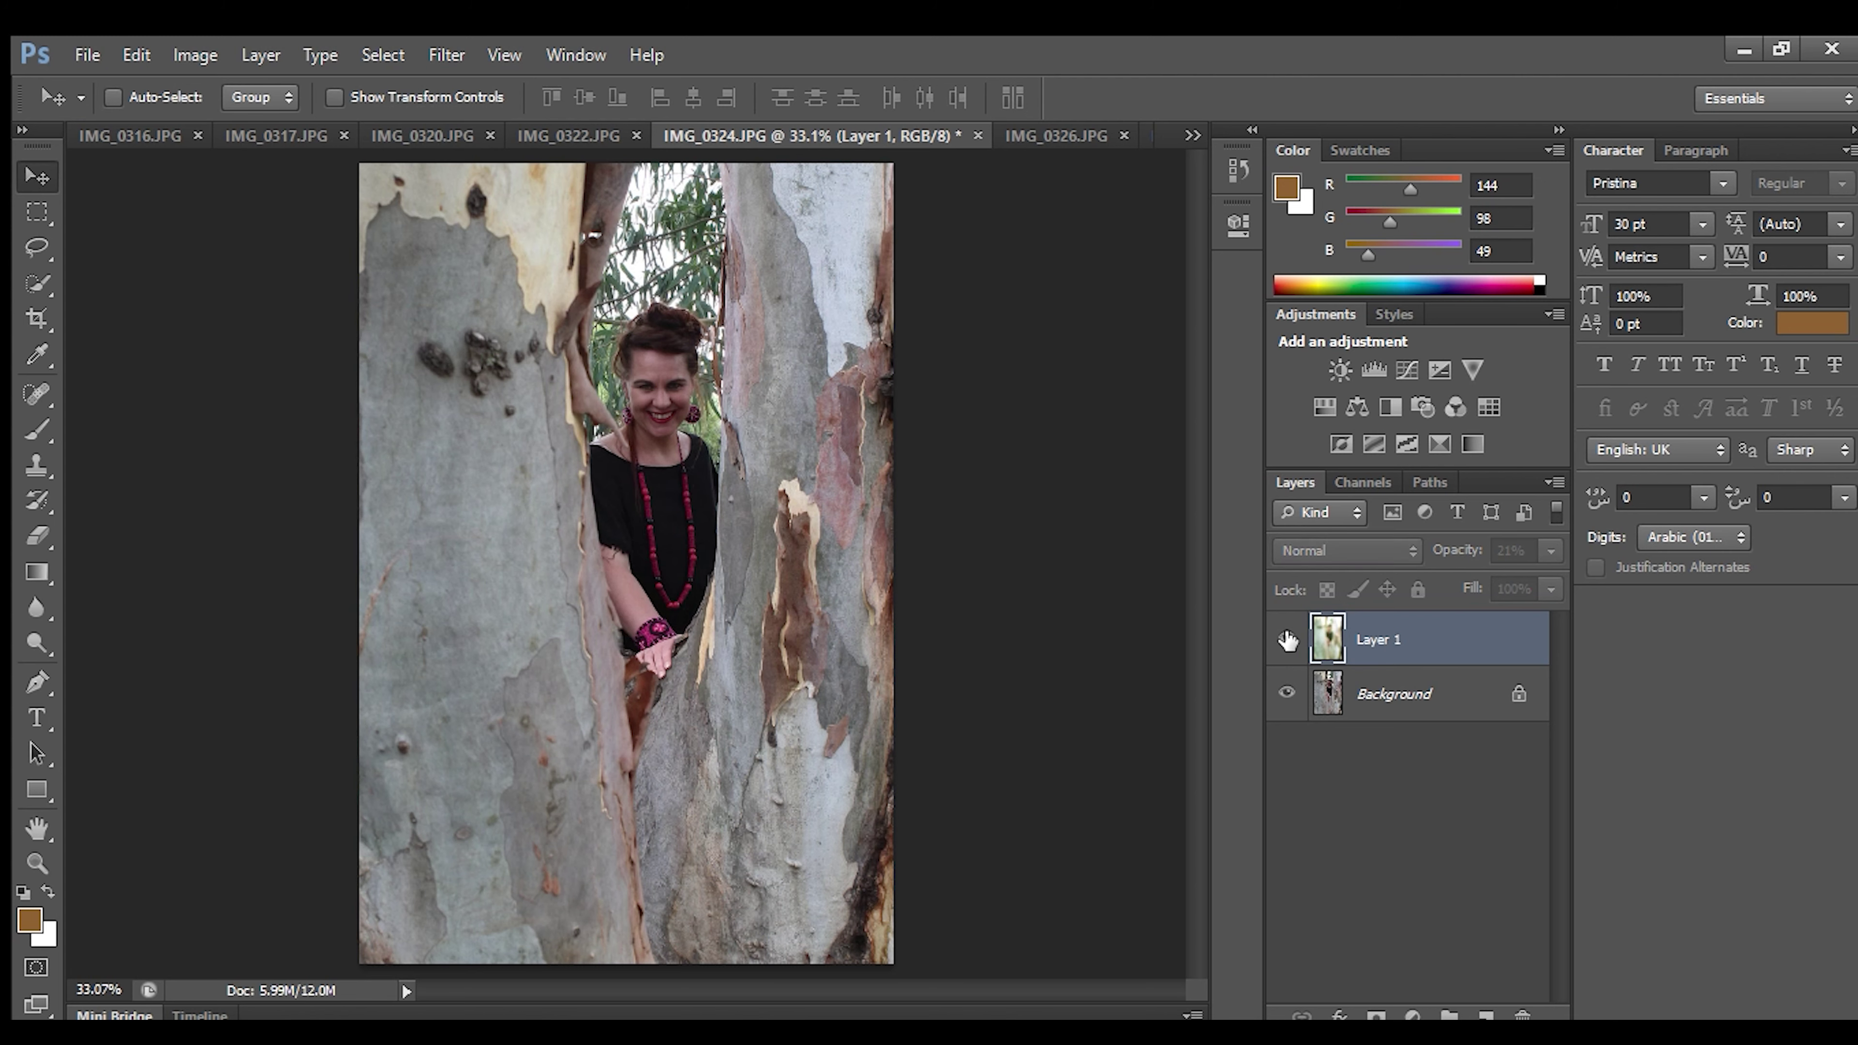
left_click(1287, 638)
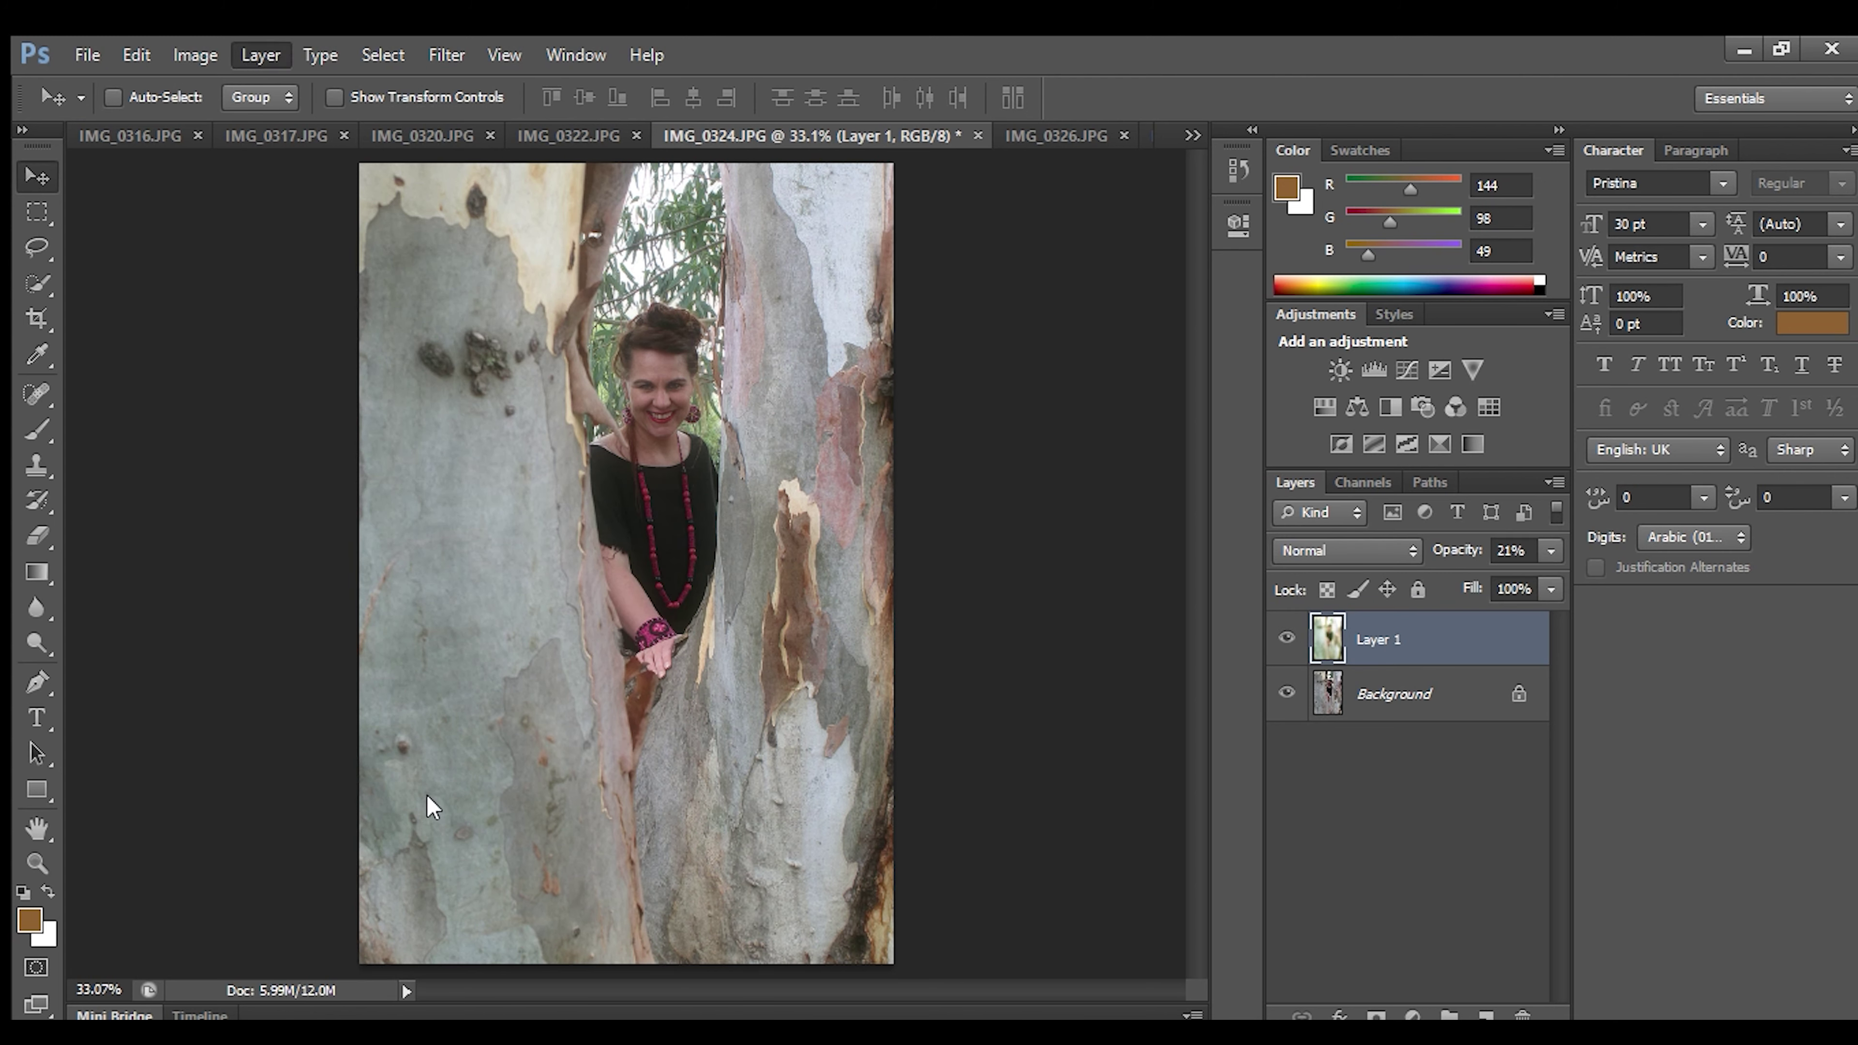
key("Delete")
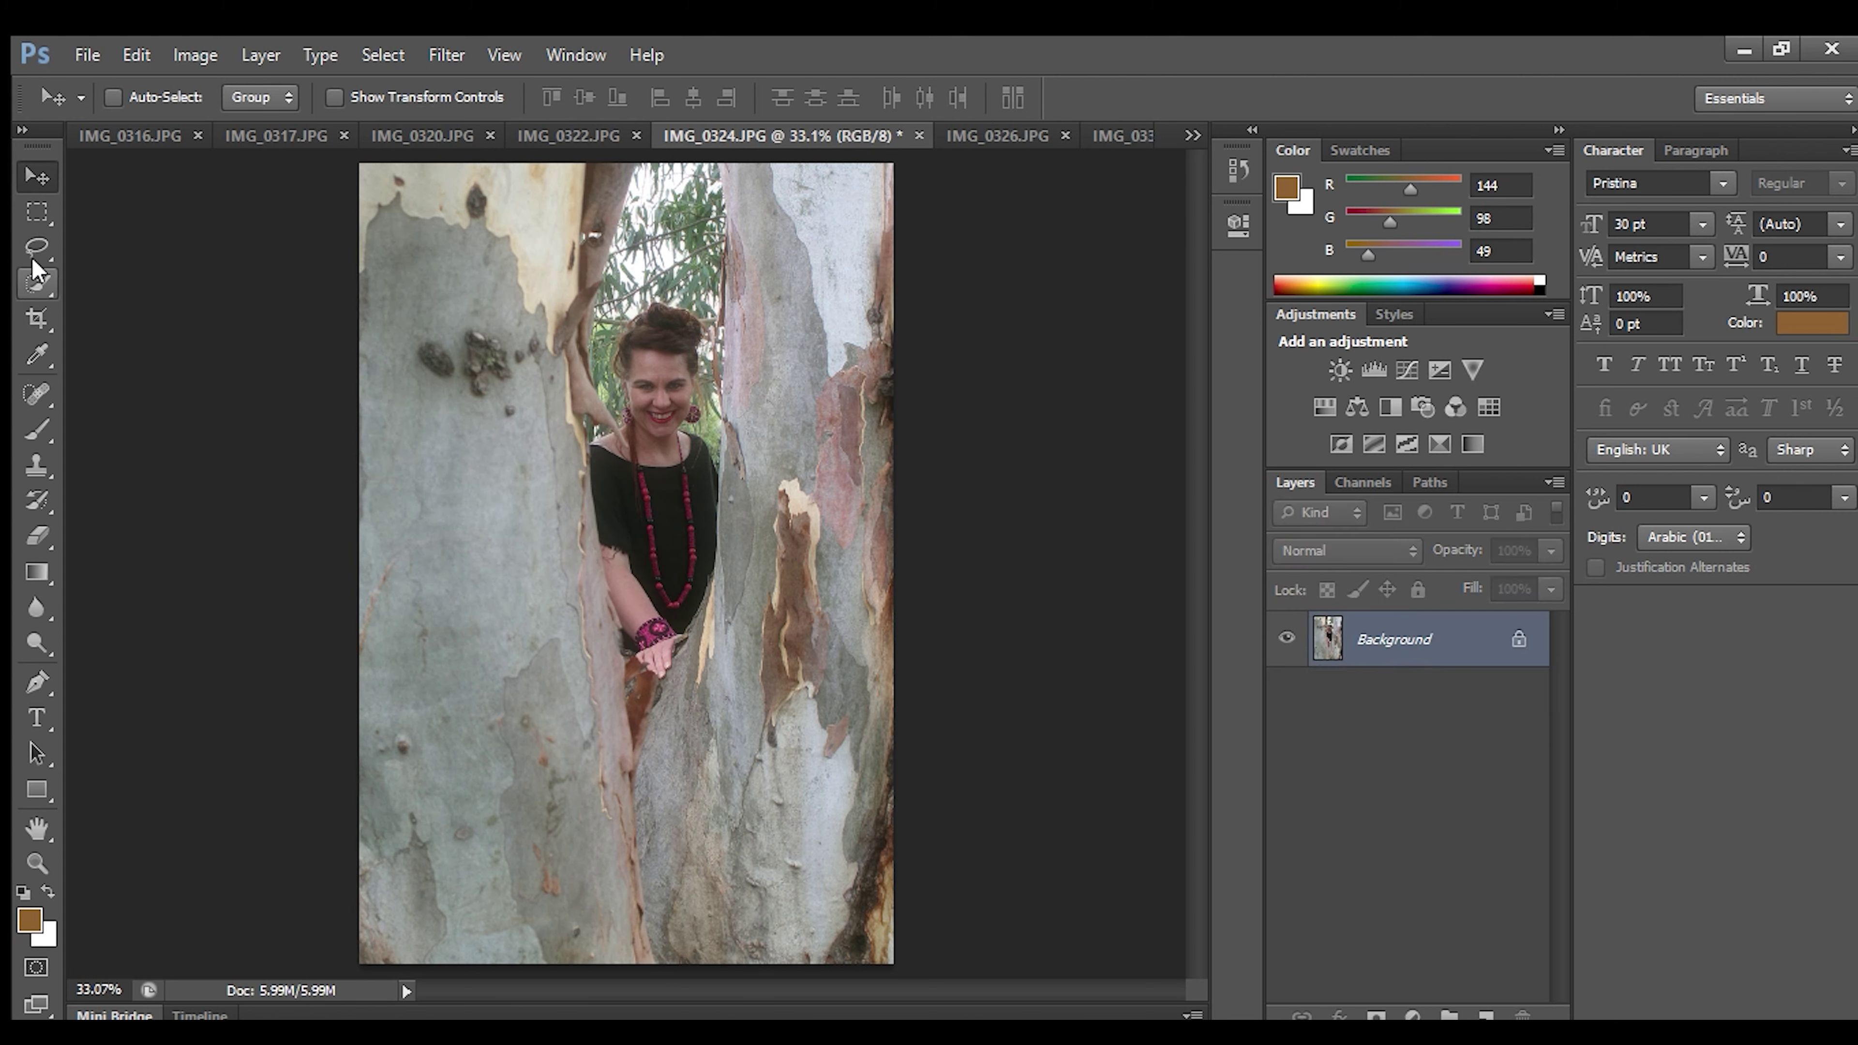
Cover the dark knots on the large left tree trunk with clean bark using the Clone Stamp tool.
left_click(37, 465)
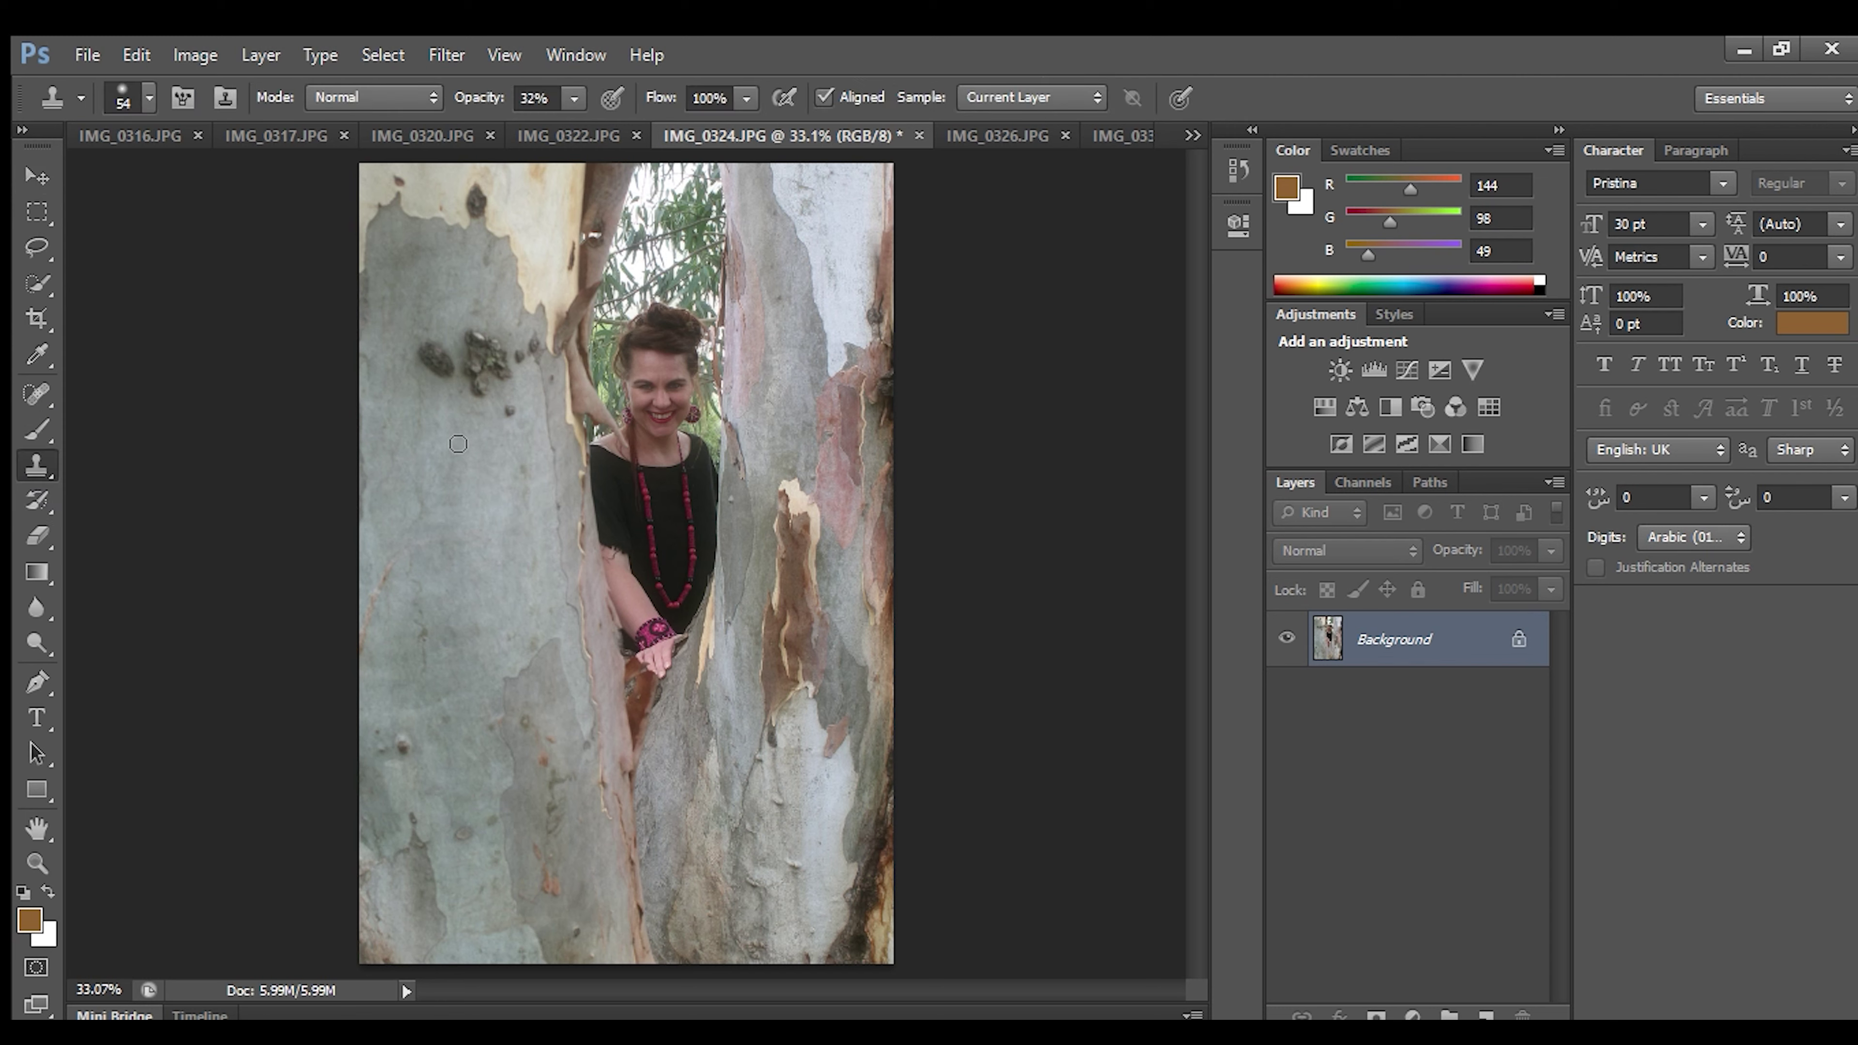
left_click(461, 446, "alt")
left_click(507, 417)
left_click_drag(501, 436, 509, 406)
left_click(441, 307, "alt")
left_click_drag(439, 347, 437, 368)
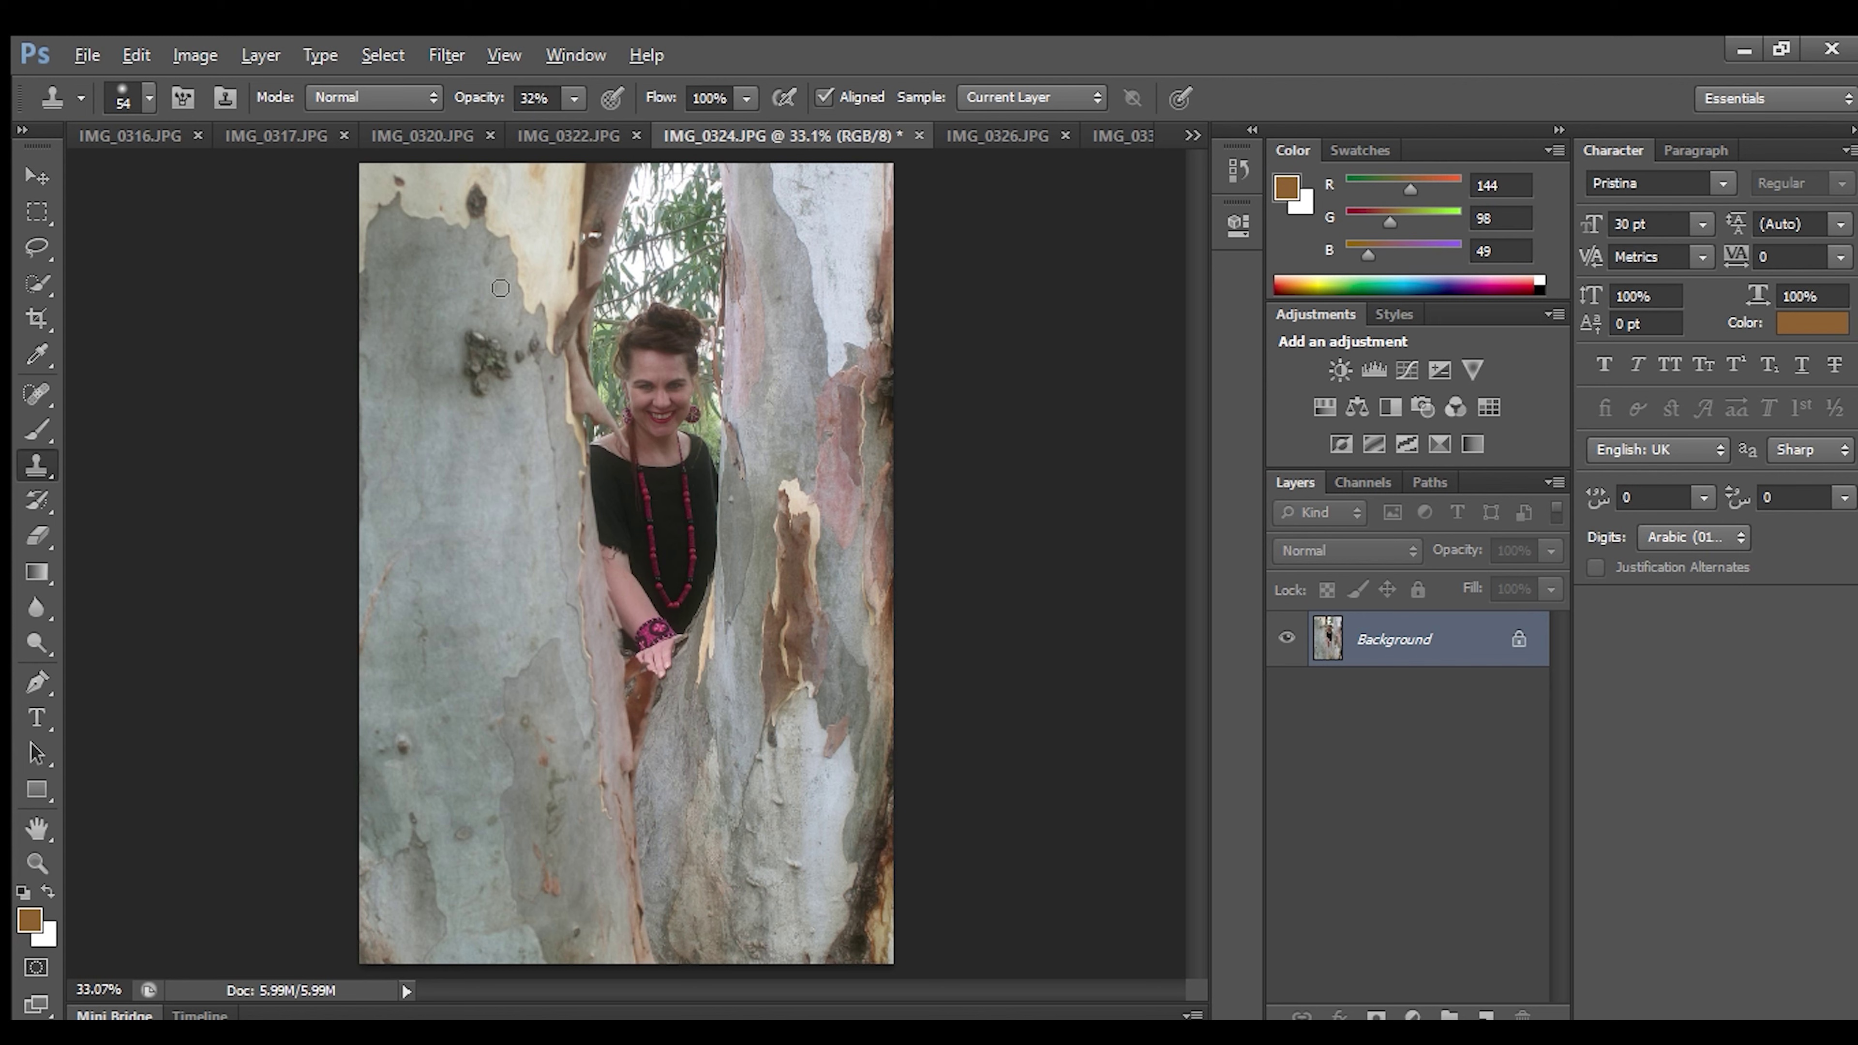
mouse_move(505, 323)
left_mouse_down()
mouse_move(518, 365)
mouse_move(524, 348)
mouse_move(473, 332)
mouse_move(469, 352)
mouse_move(496, 340)
mouse_move(501, 361)
mouse_move(482, 362)
mouse_move(456, 340)
mouse_move(475, 388)
mouse_move(492, 364)
mouse_move(468, 371)
mouse_move(488, 387)
mouse_move(509, 353)
mouse_move(502, 391)
left_mouse_up()
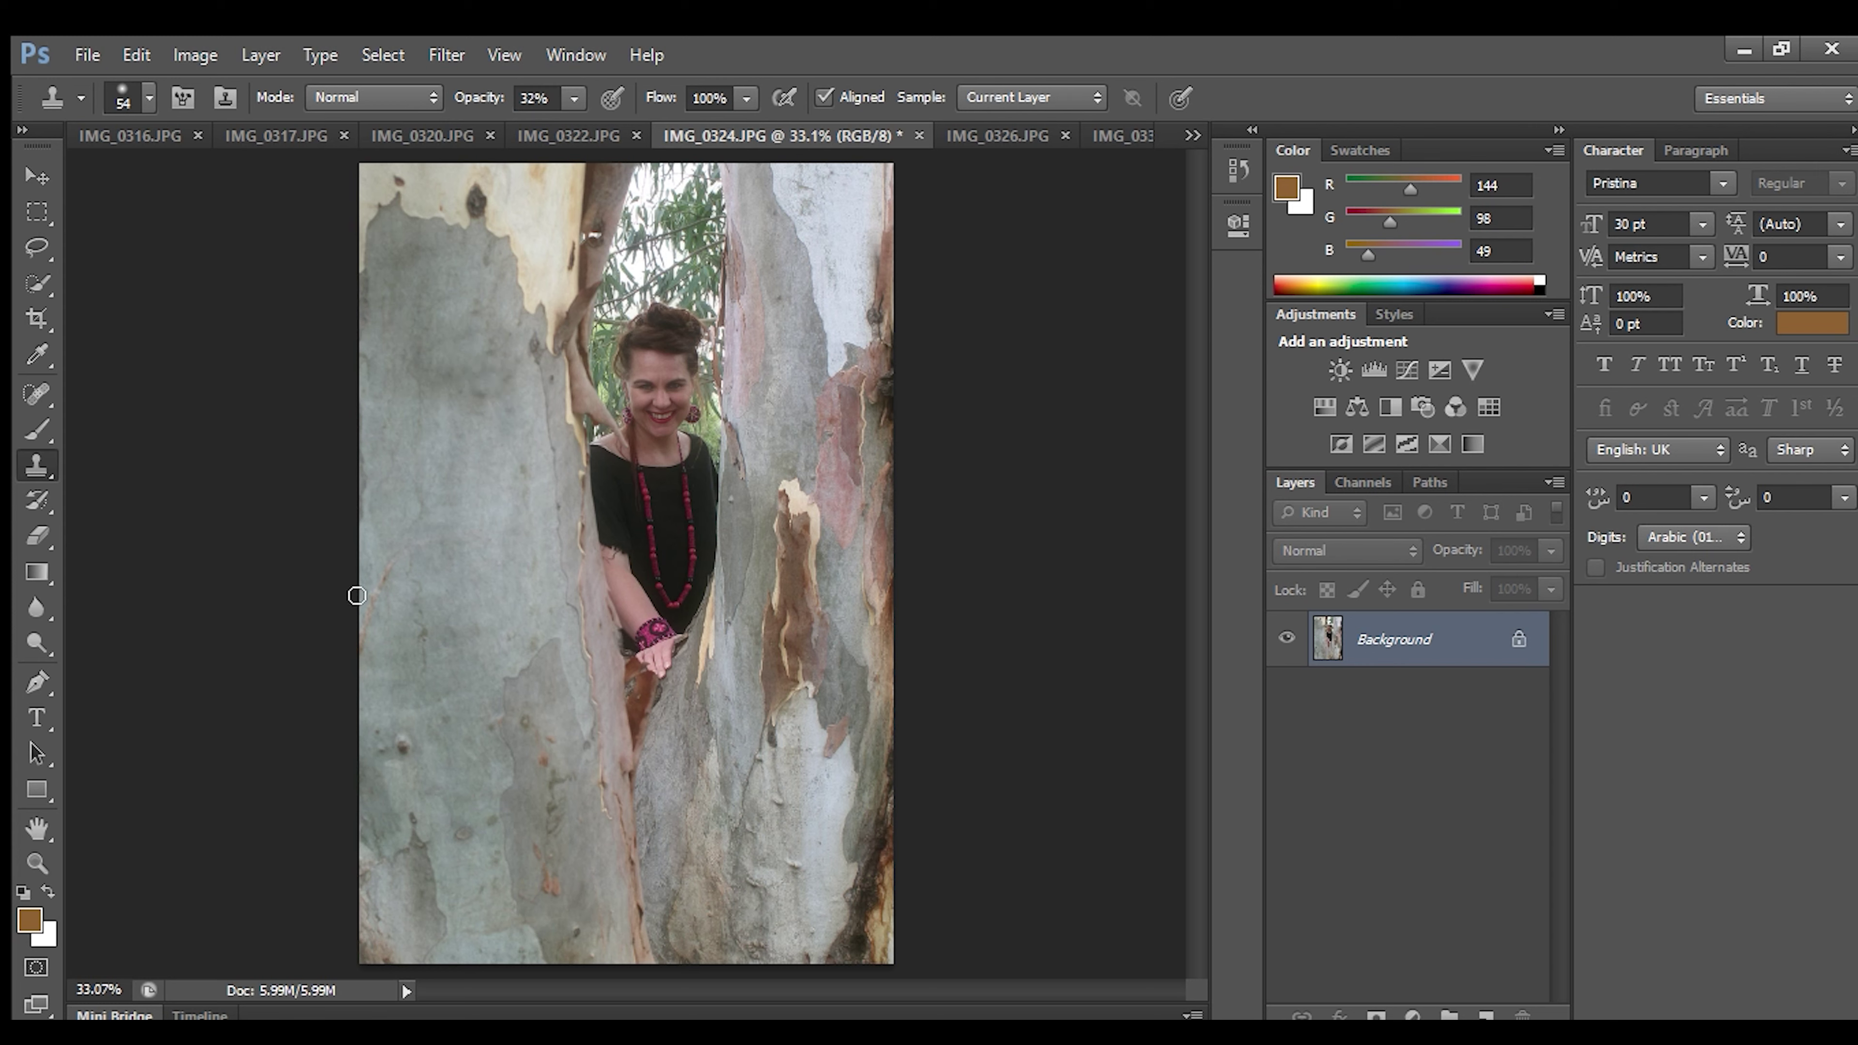
Sample a pale pink-grey from the right trunk as the text colour and write "ArtC" on the left trunk.
left_click(38, 355)
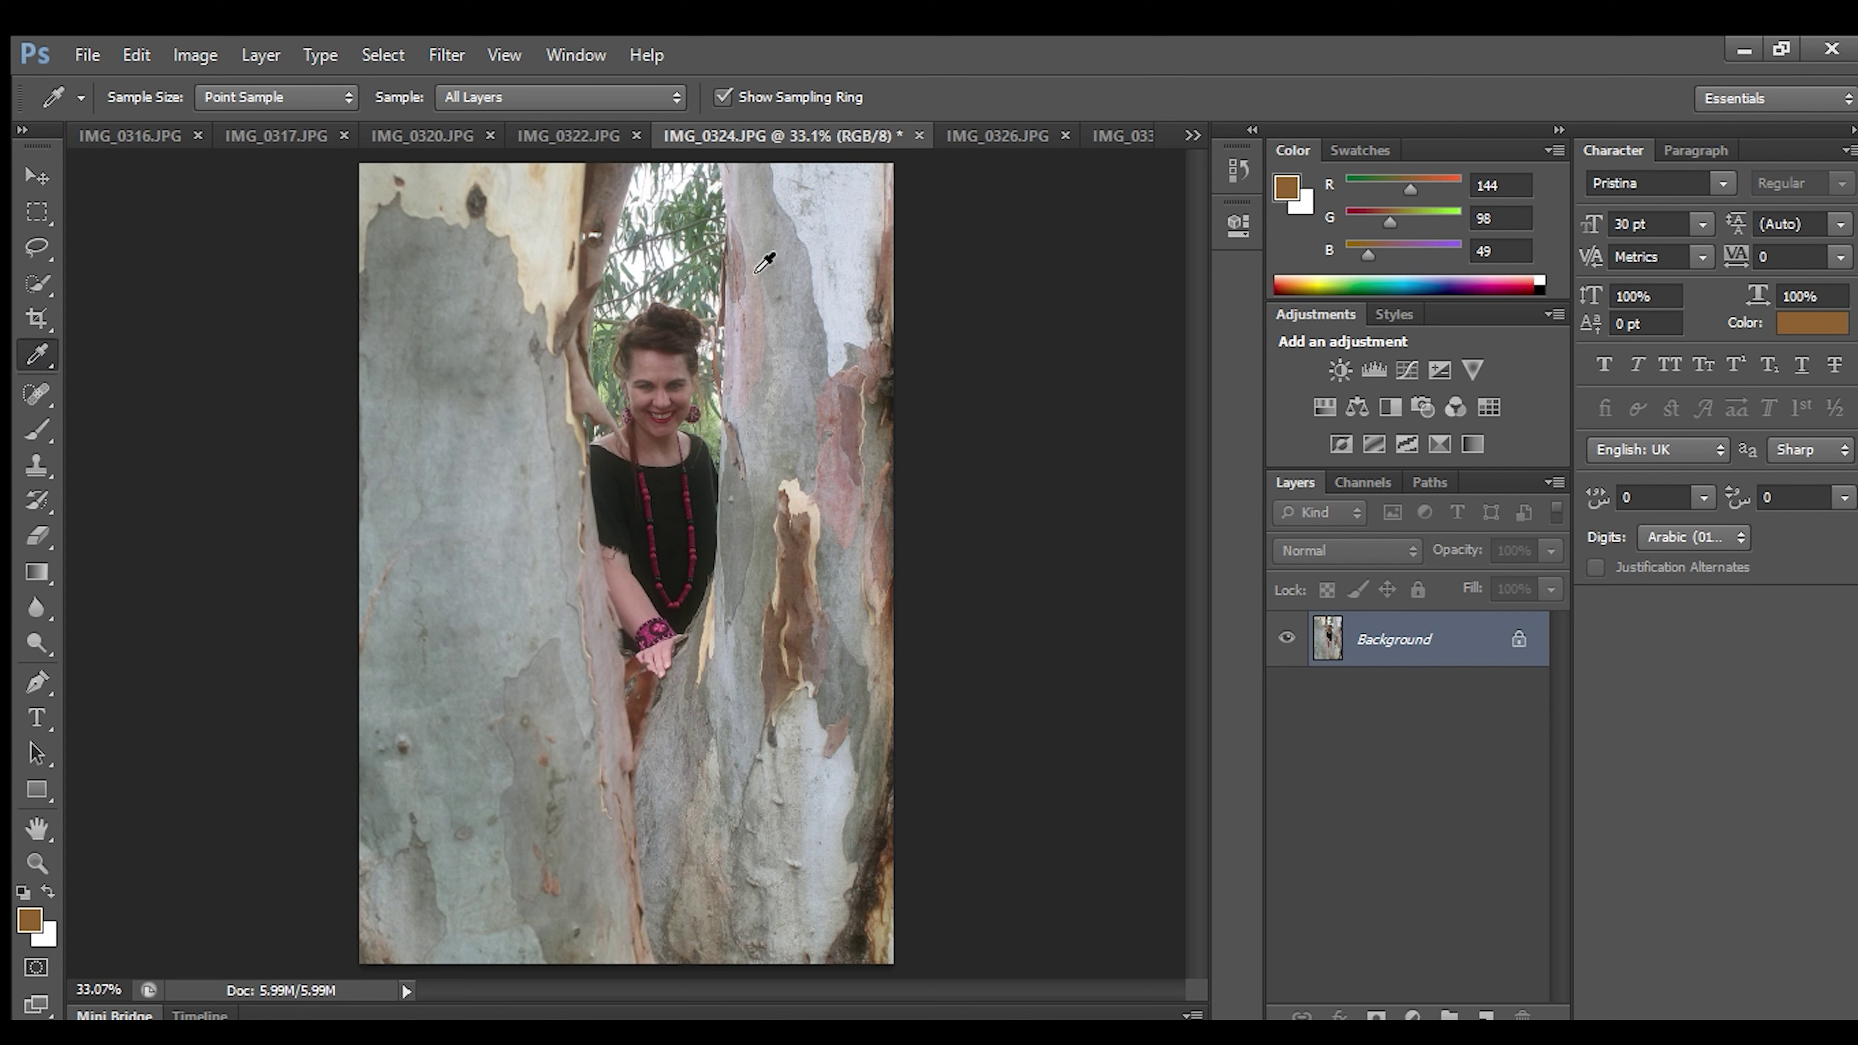
left_click(748, 365)
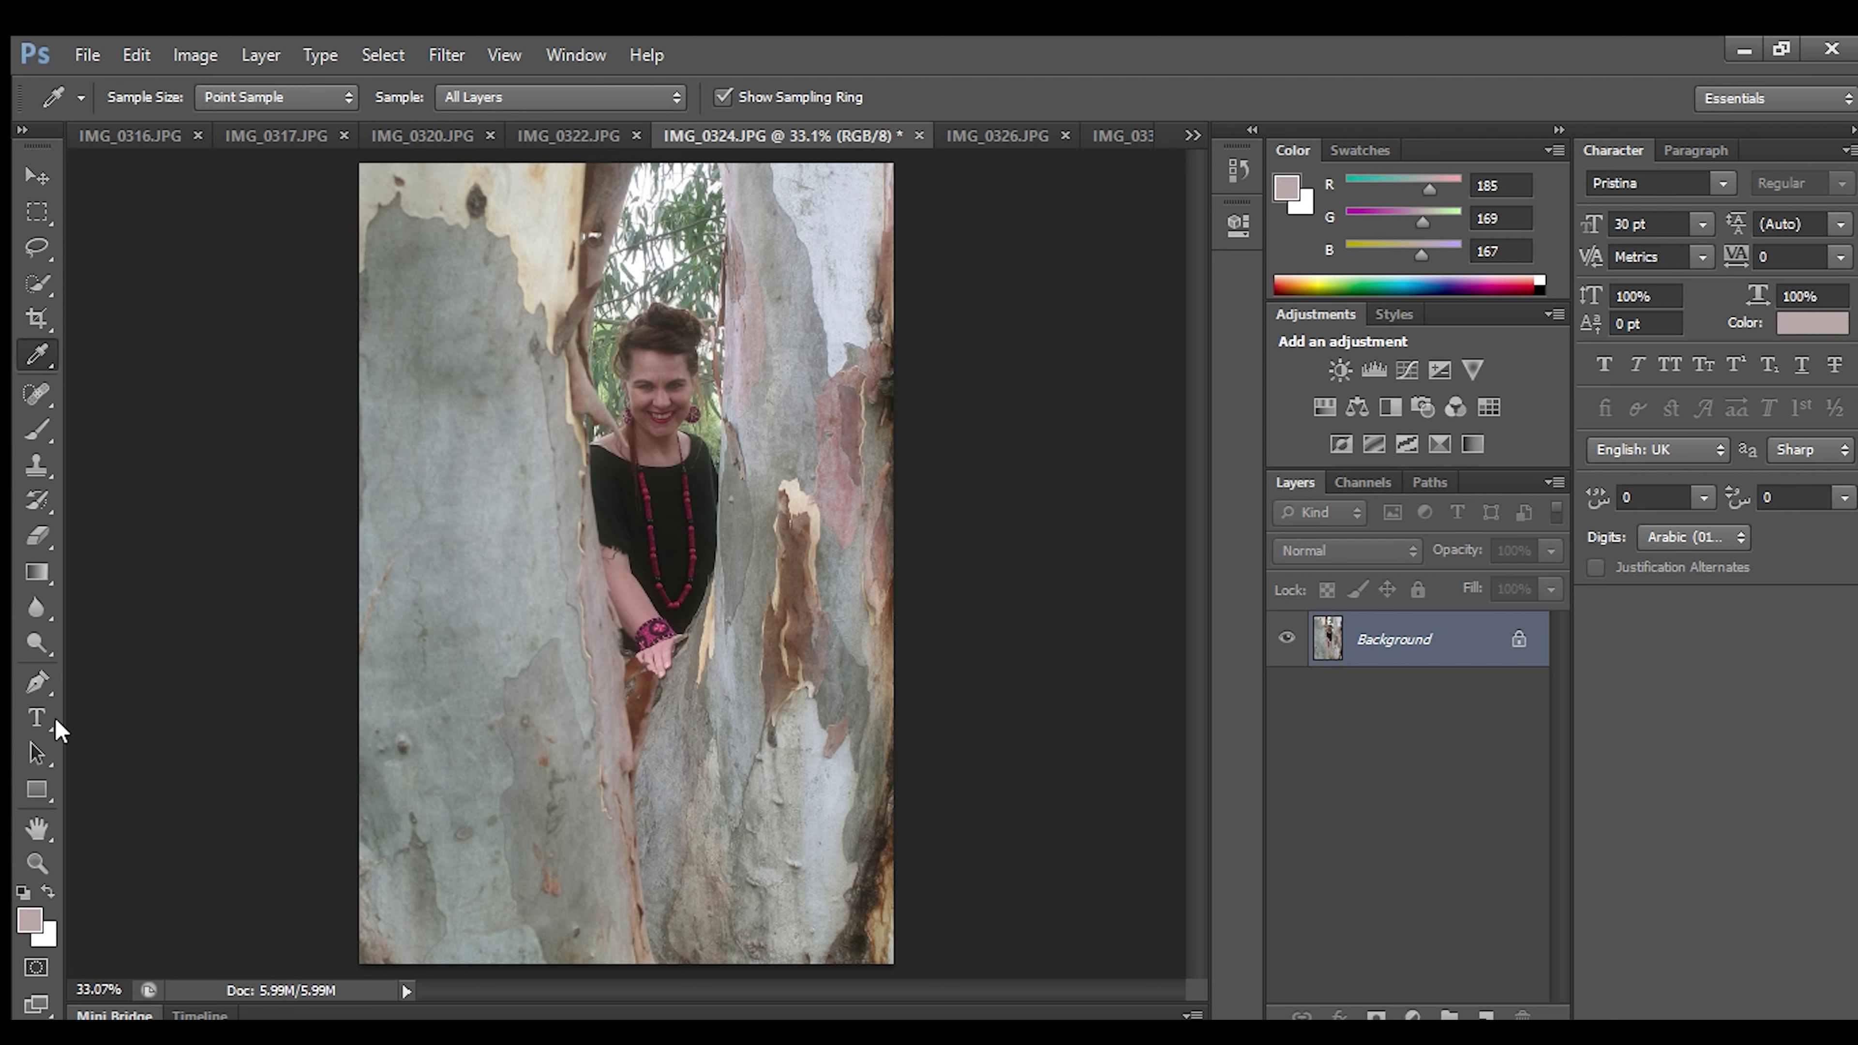
left_click(36, 718)
left_click(407, 594)
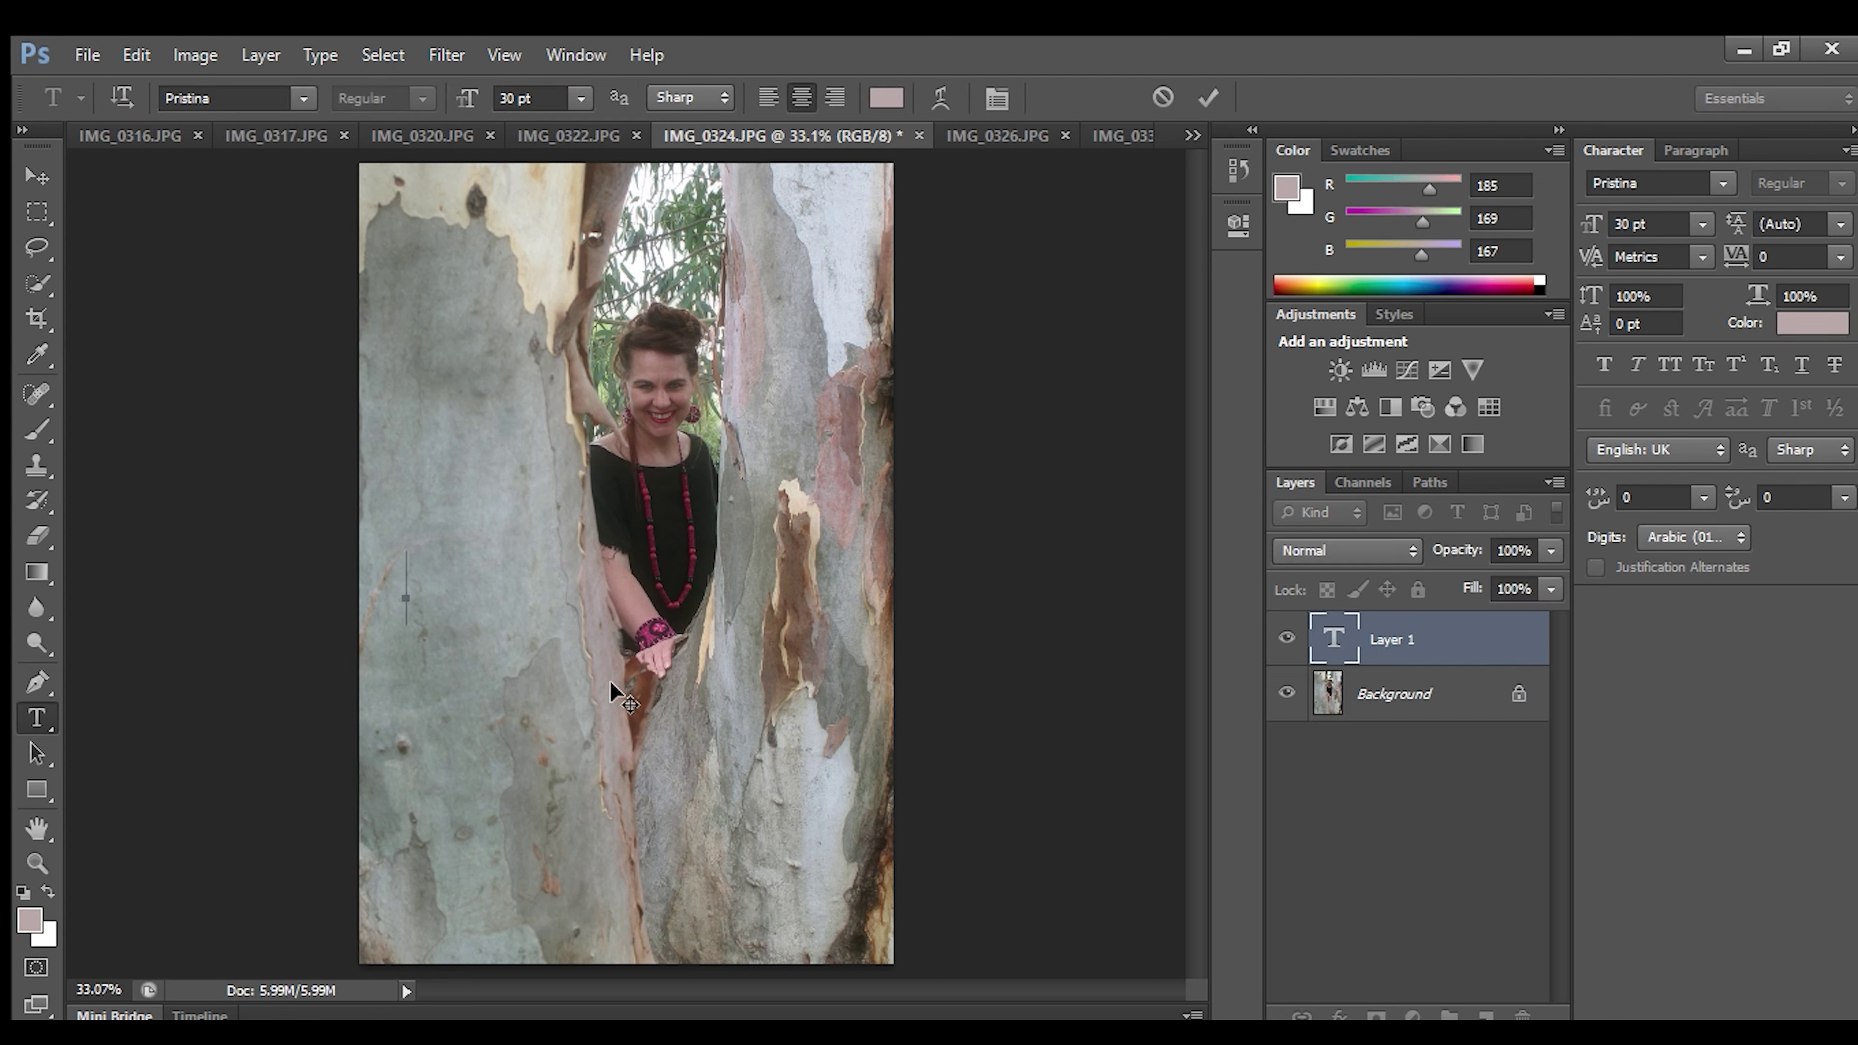
type("ArtC")
Position the "ArtC" text on the lower half of the left trunk and flatten it into the Background.
left_click(37, 176)
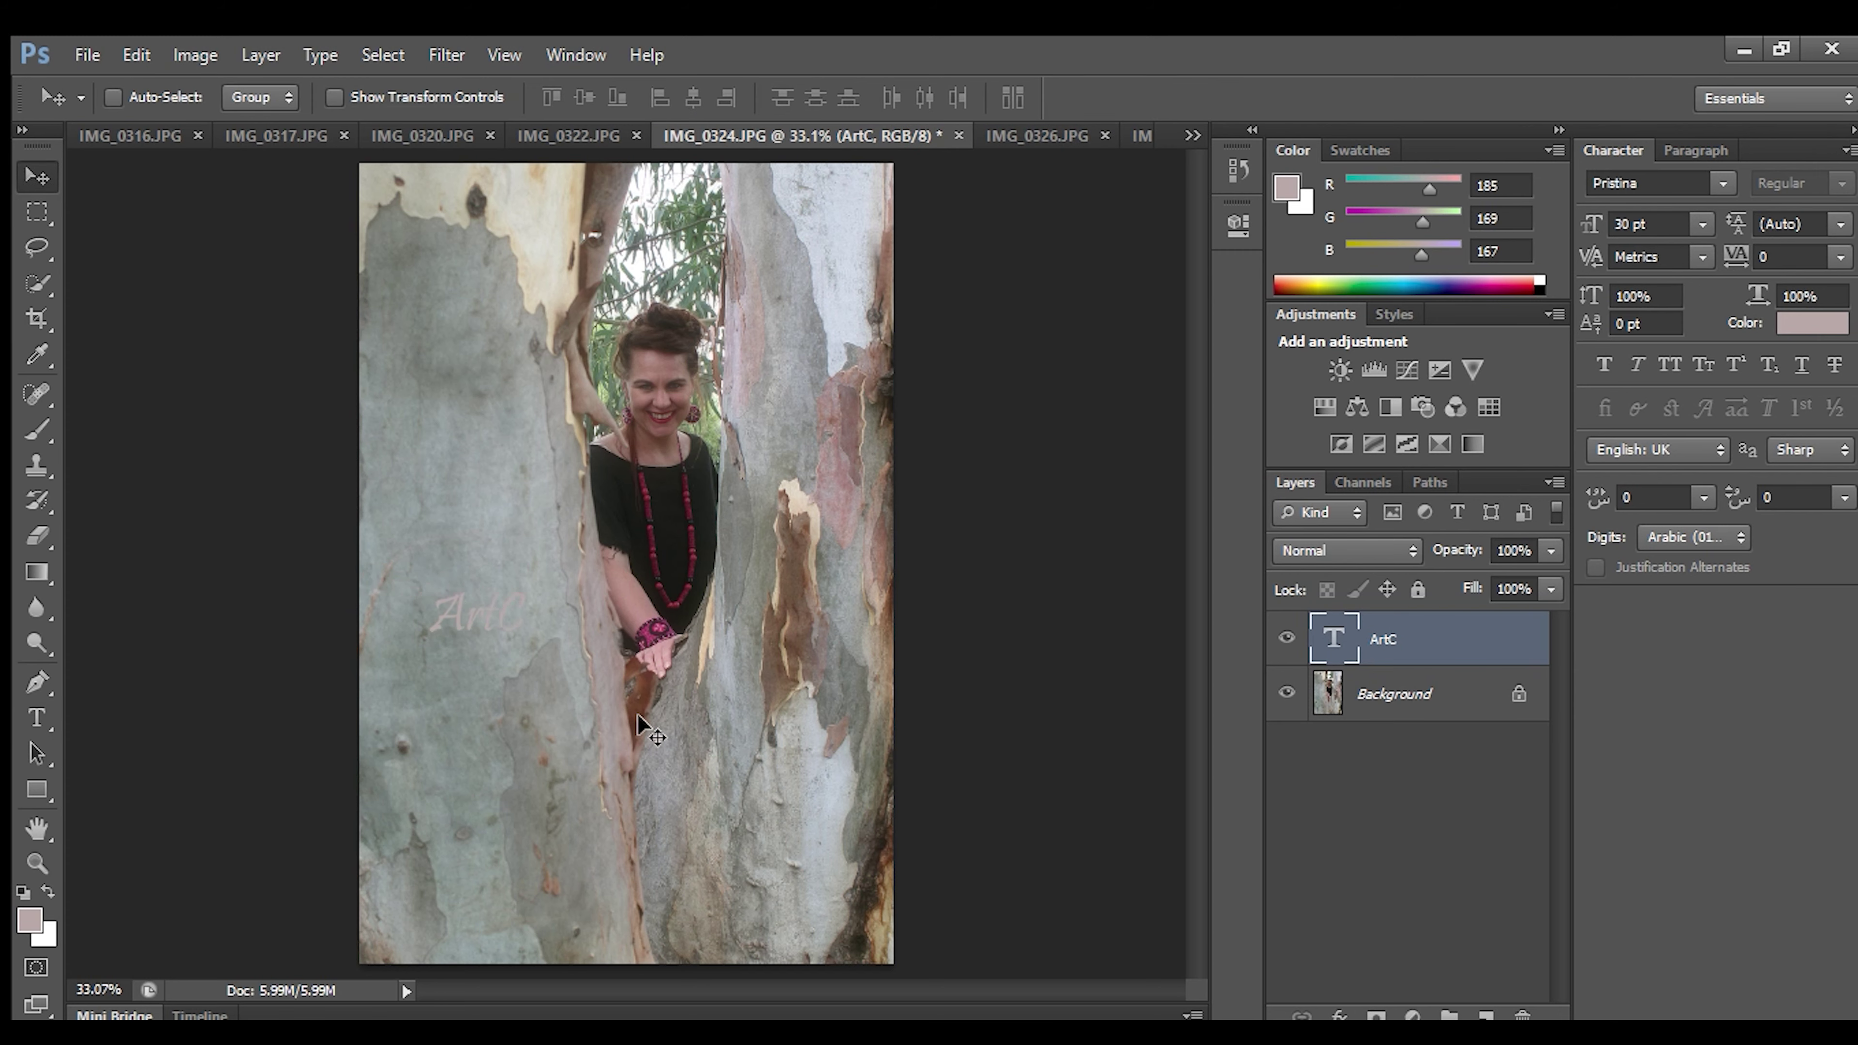
left_click_drag(519, 602, 504, 609)
left_click_drag(481, 485, 500, 592)
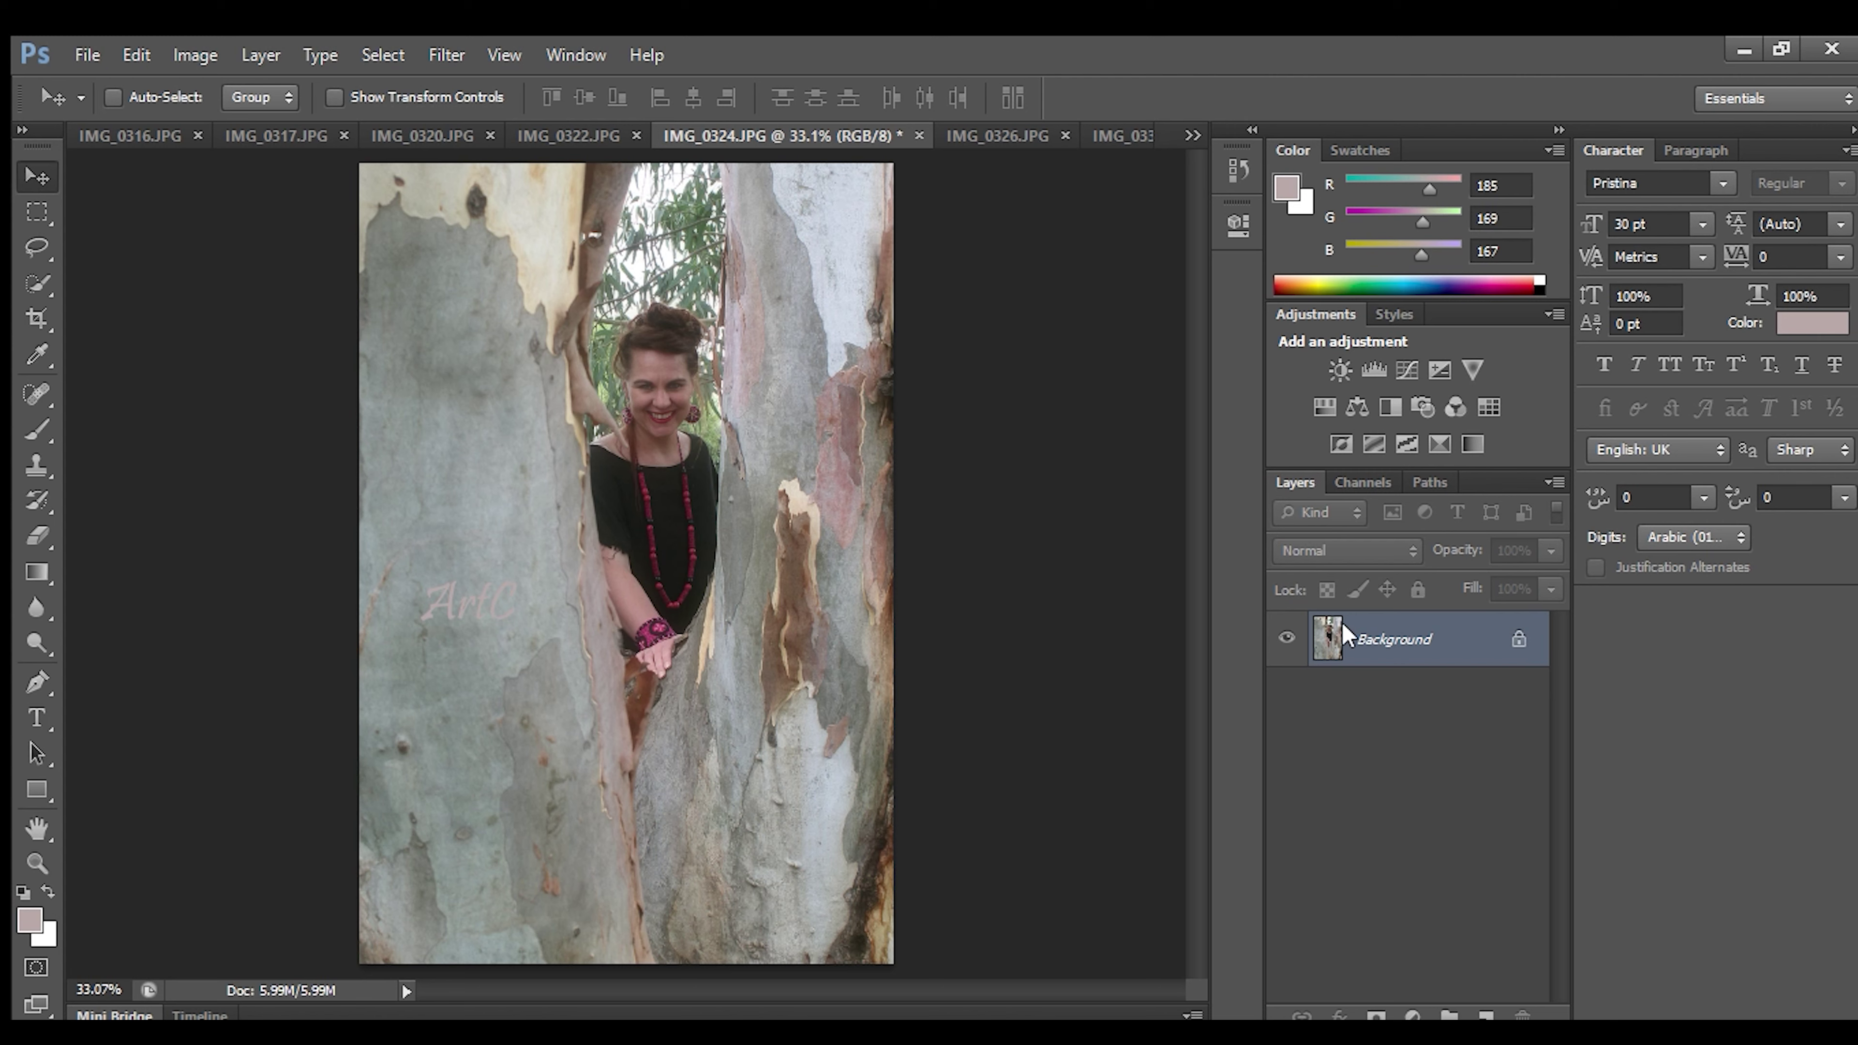
key("h")
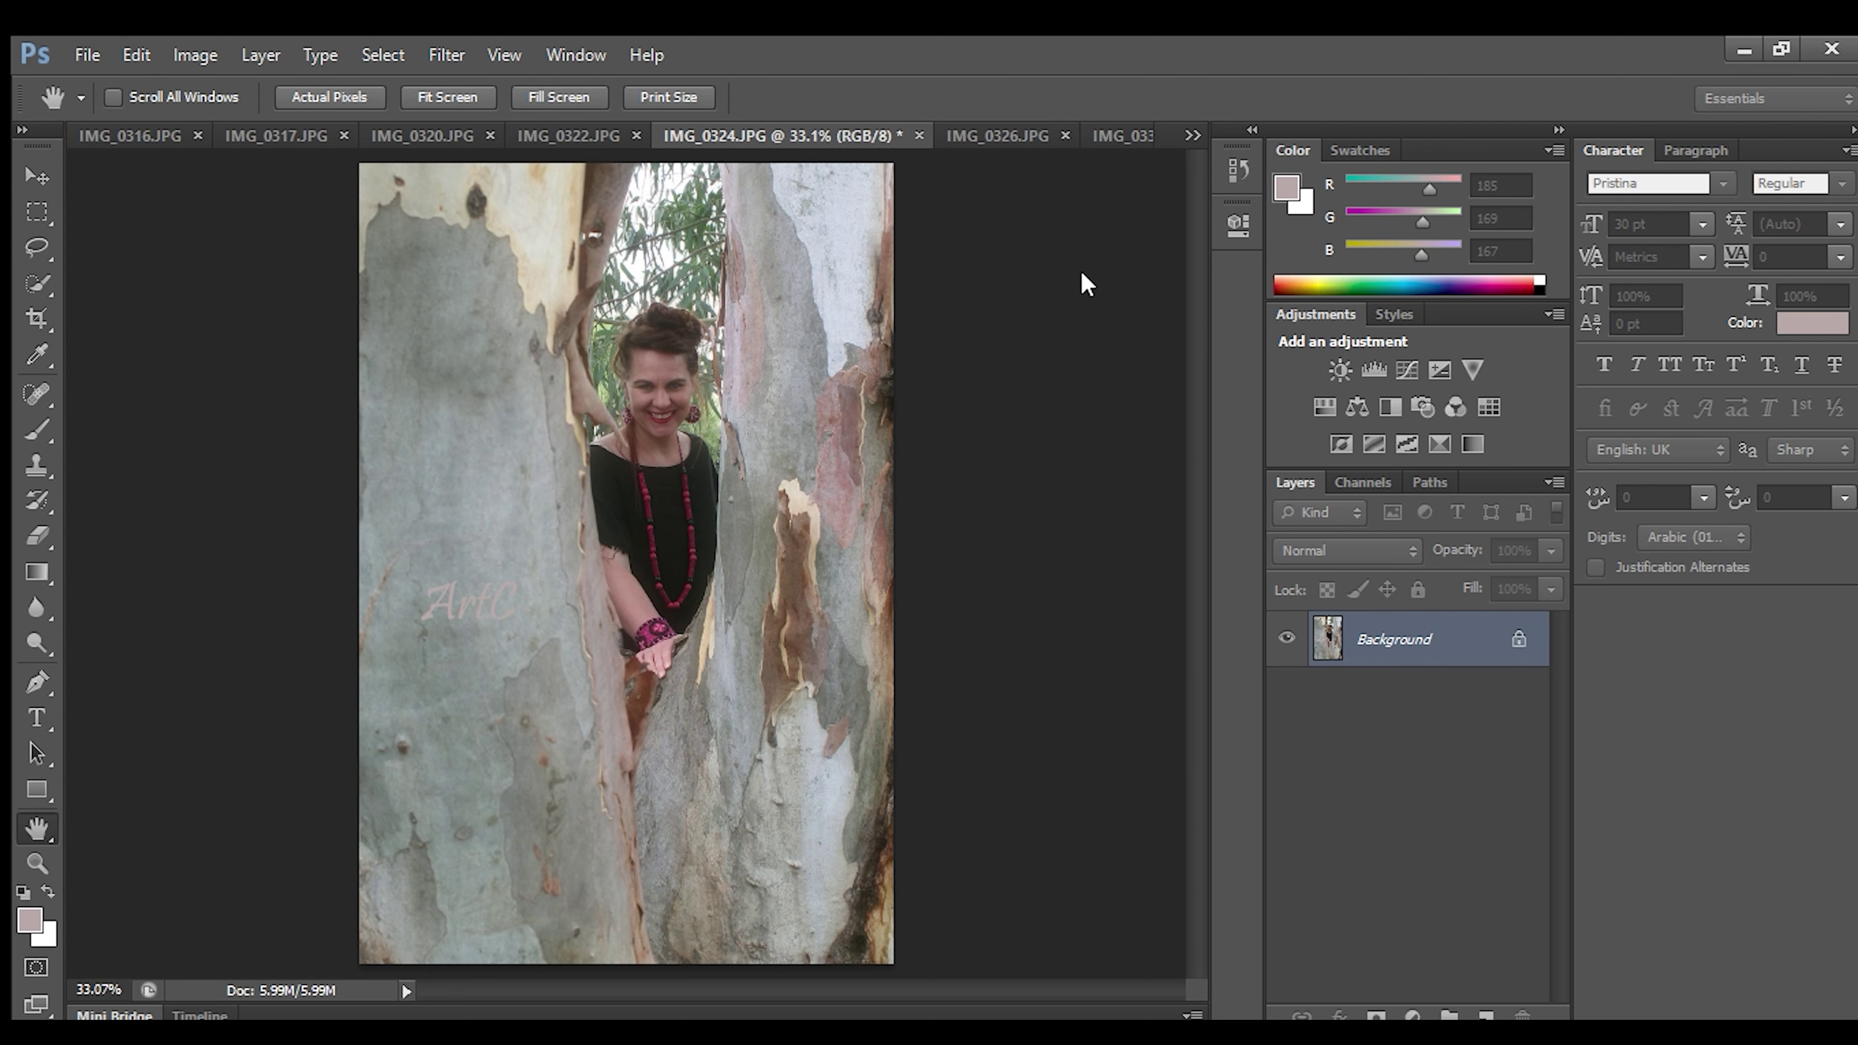